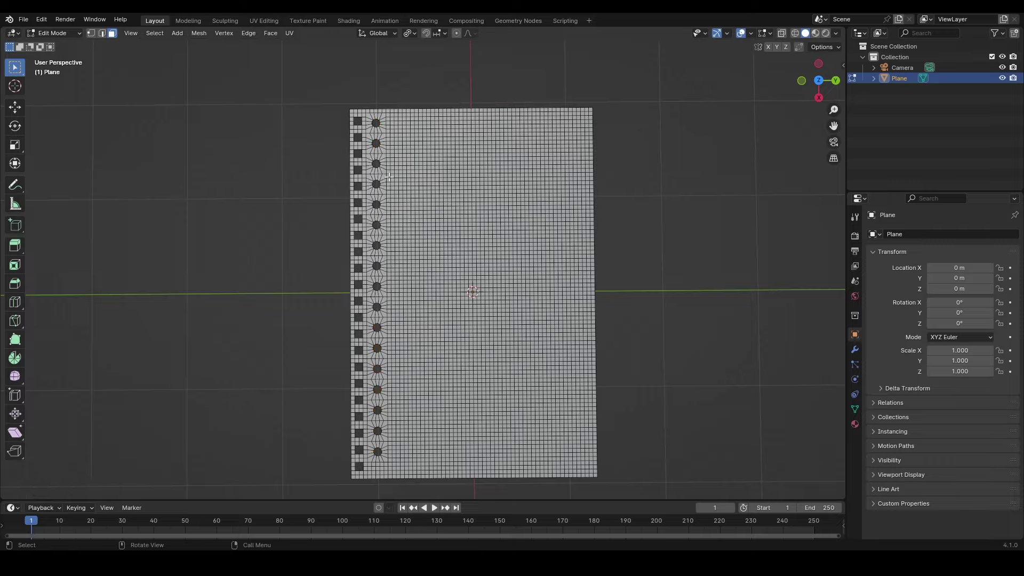
scroll(389, 177, up, 4)
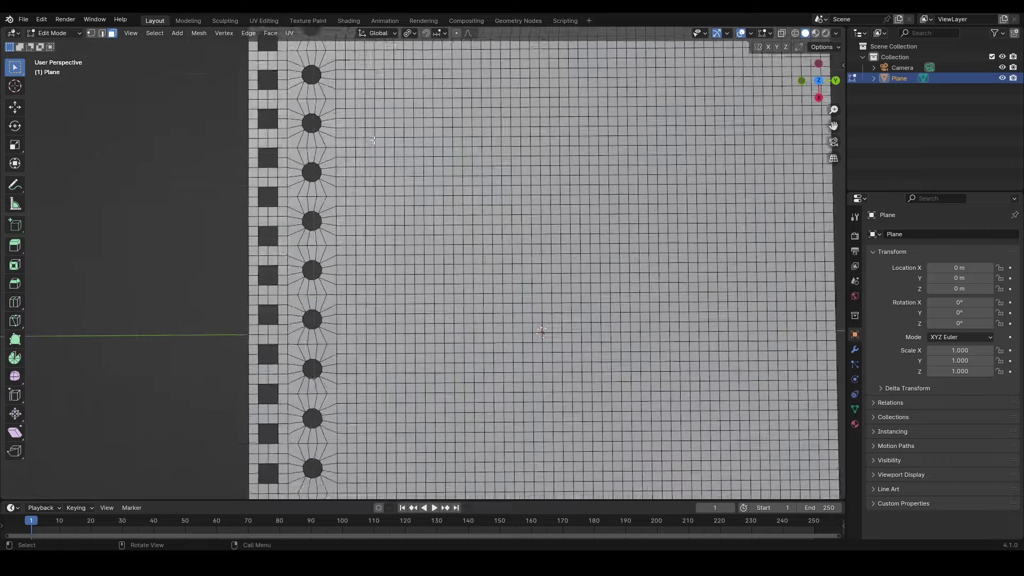
shift+middle_drag(390, 177, 490, 181)
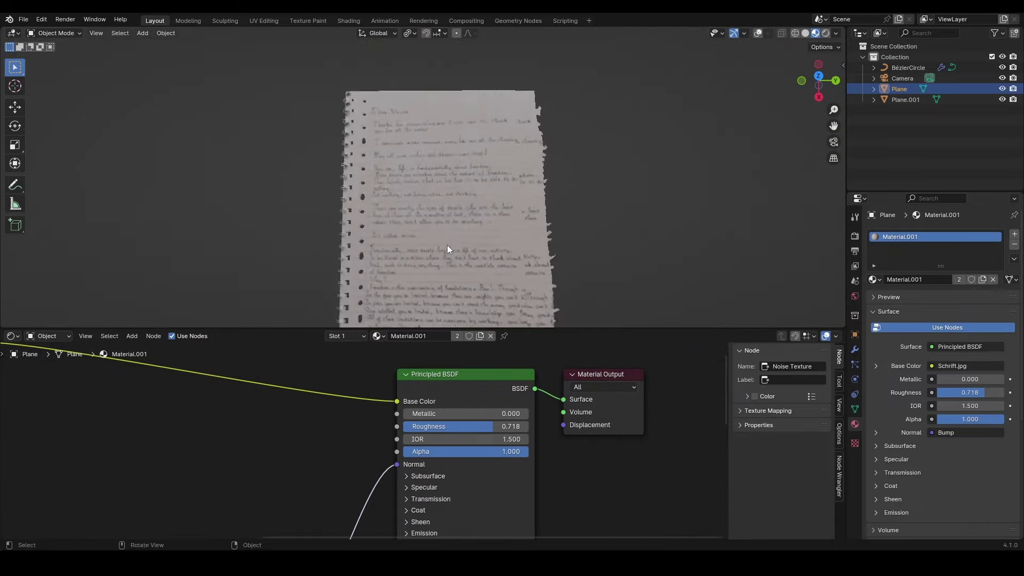
scroll(449, 220, up, 3)
mouse_move(451, 222)
middle_down()
mouse_move(446, 233)
mouse_move(430, 207)
mouse_move(453, 210)
middle_up()
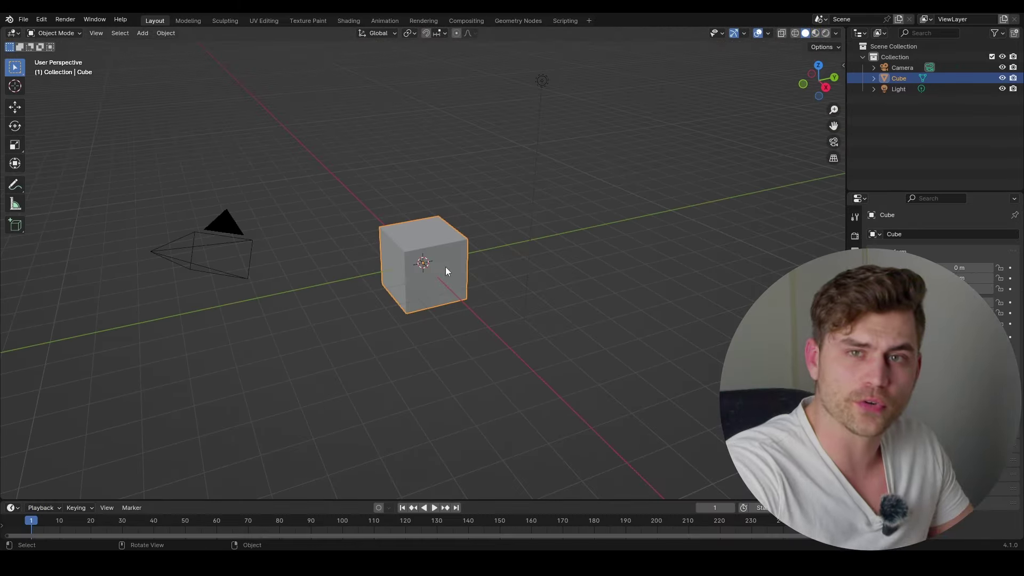
Step: Delete the default cube and light, keeping only the camera in the scene
drag(616, 201, 430, 267)
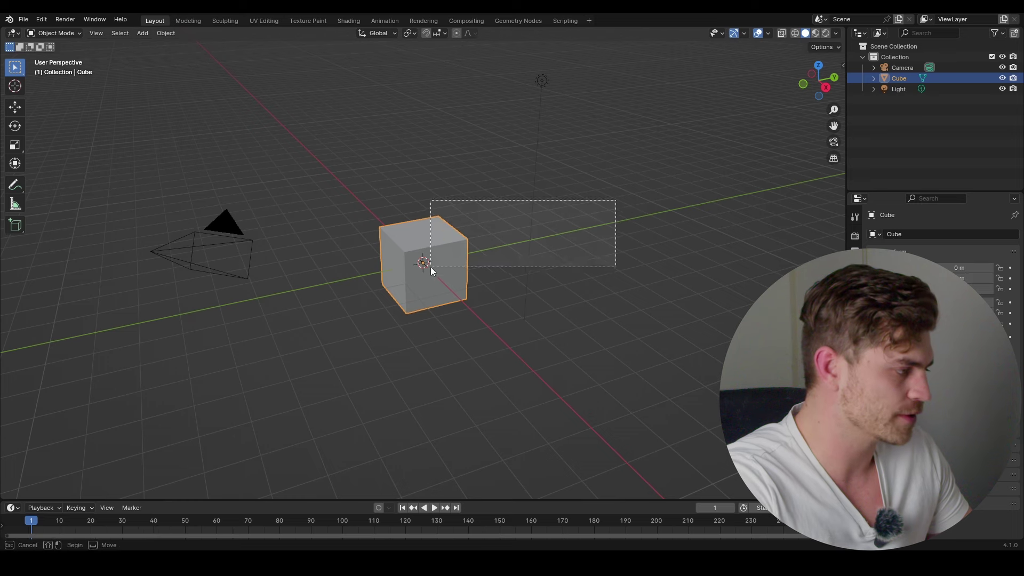
key(x)
click(430, 266)
Step: Add a plane mesh at the scene origin
key(shift+a)
key(Escape)
key(shift+a)
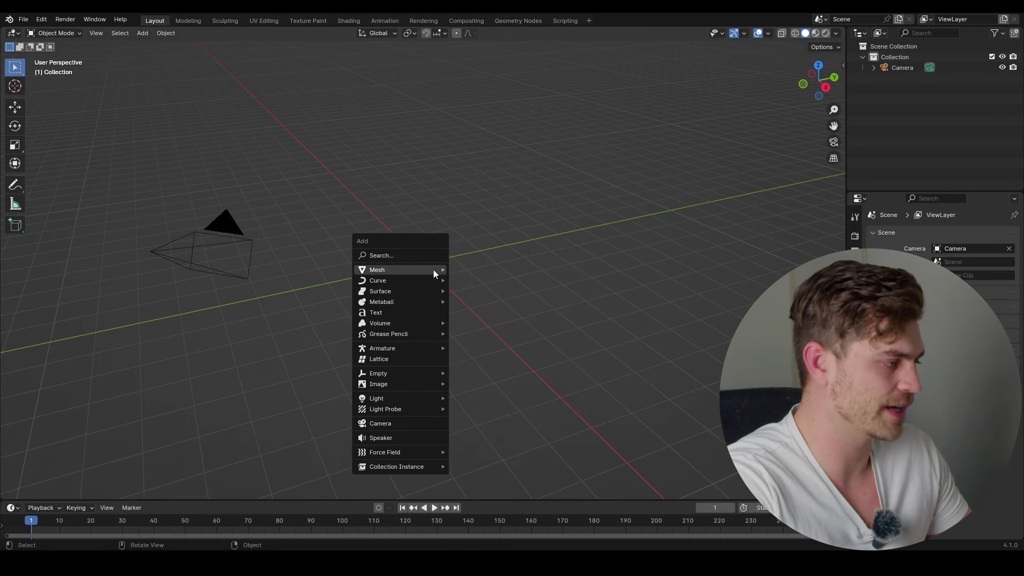
click(460, 266)
Step: Stretch the plane along X, adjust it along Y, and enlarge it uniformly into a paper-like rectangle
middle_drag(462, 264, 461, 294)
key(s)
key(x)
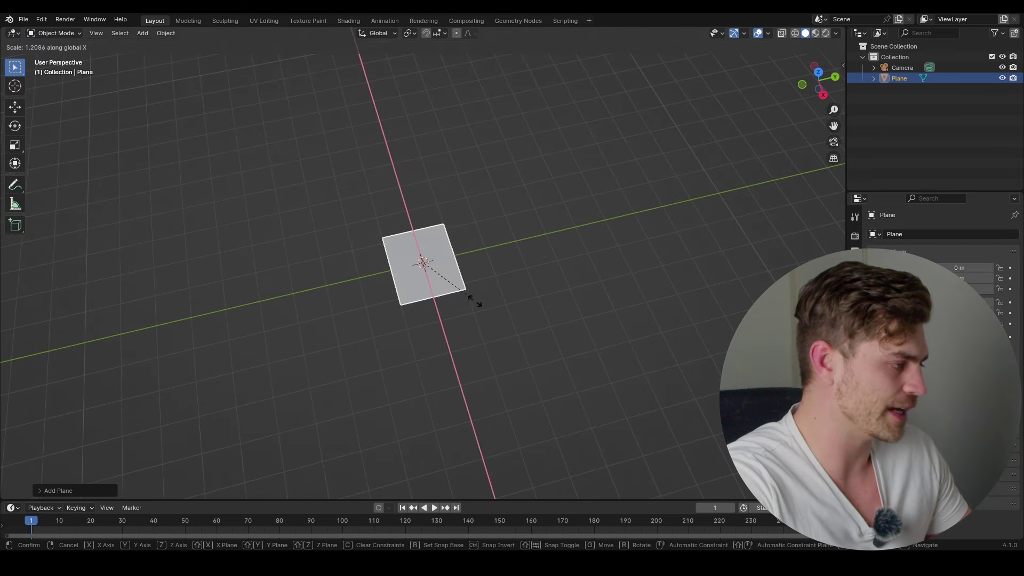
click(482, 325)
key(s)
key(y)
click(495, 330)
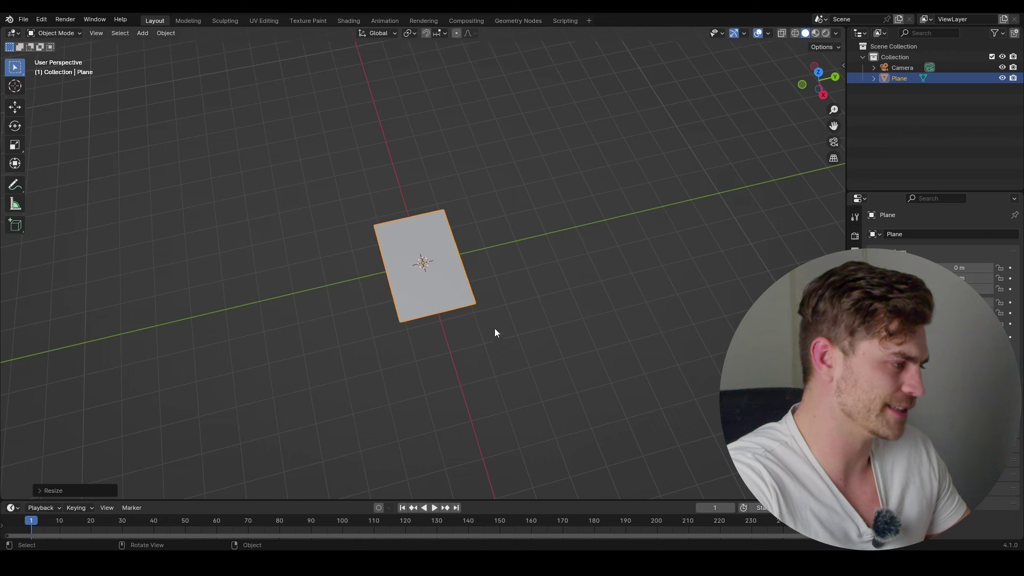
scroll(444, 283, up, 3)
shift+middle_drag(446, 284, 455, 297)
key(s)
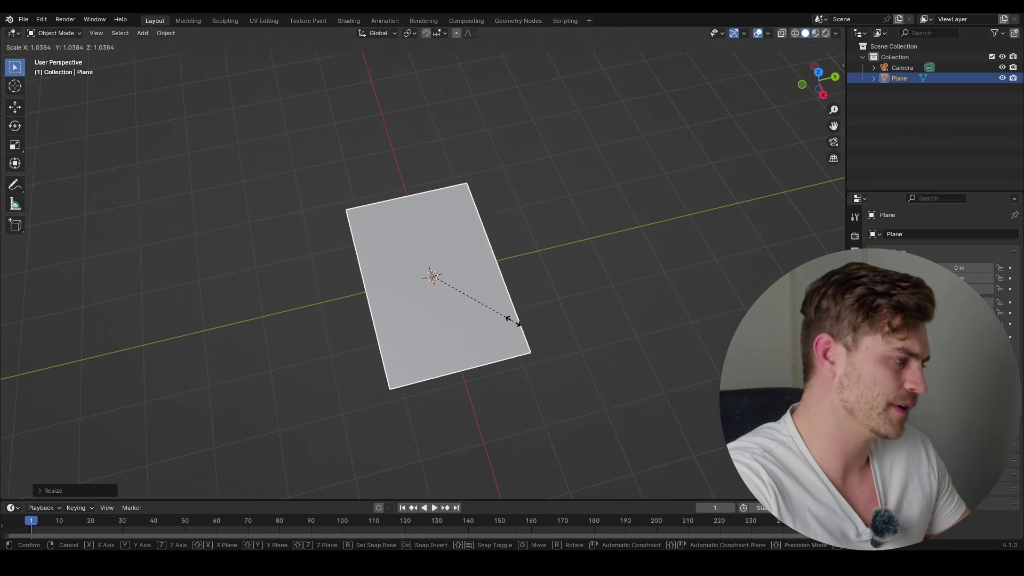
click(517, 327)
Step: Apply the plane's scale while looking at it from the top orthographic view
key(KP_7)
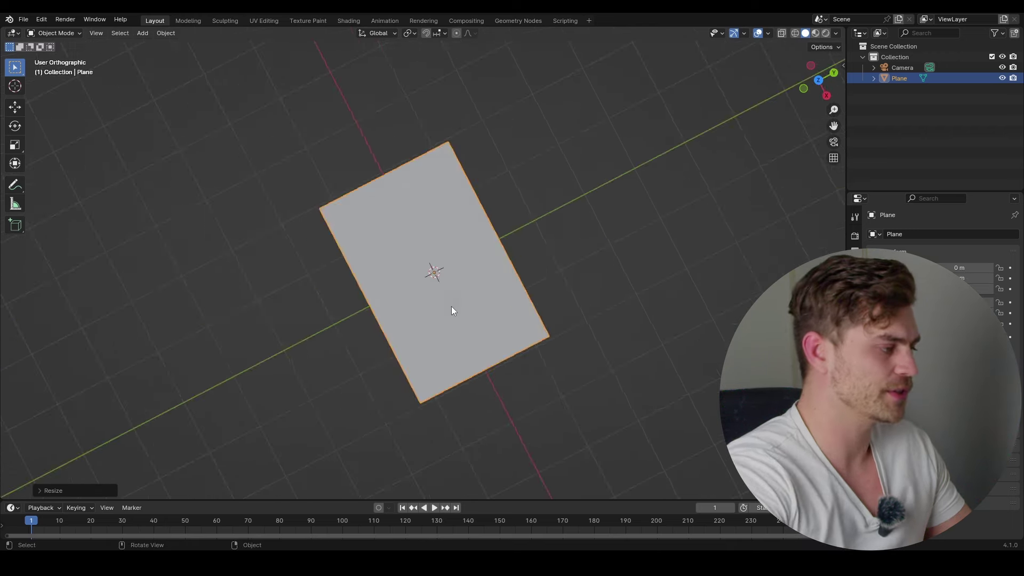
key(KP_Decimal)
scroll(427, 267, down, 3)
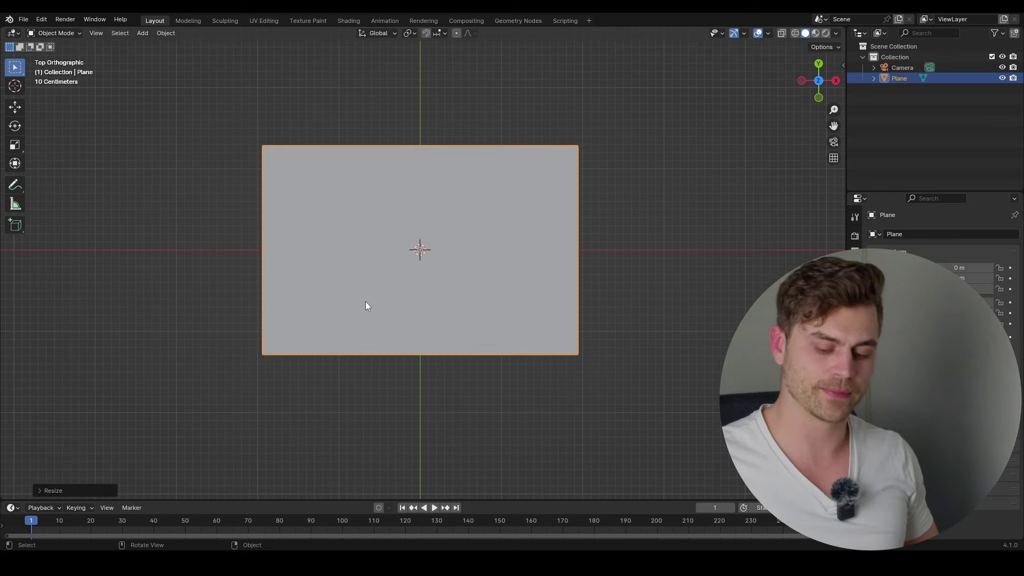
key(ctrl+a)
click(389, 220)
Step: Enter Edit Mode and divide the plane's long side with 44 evenly spaced, unslid loop cuts
key(Tab)
key(ctrl+r)
scroll(424, 150, up, 4)
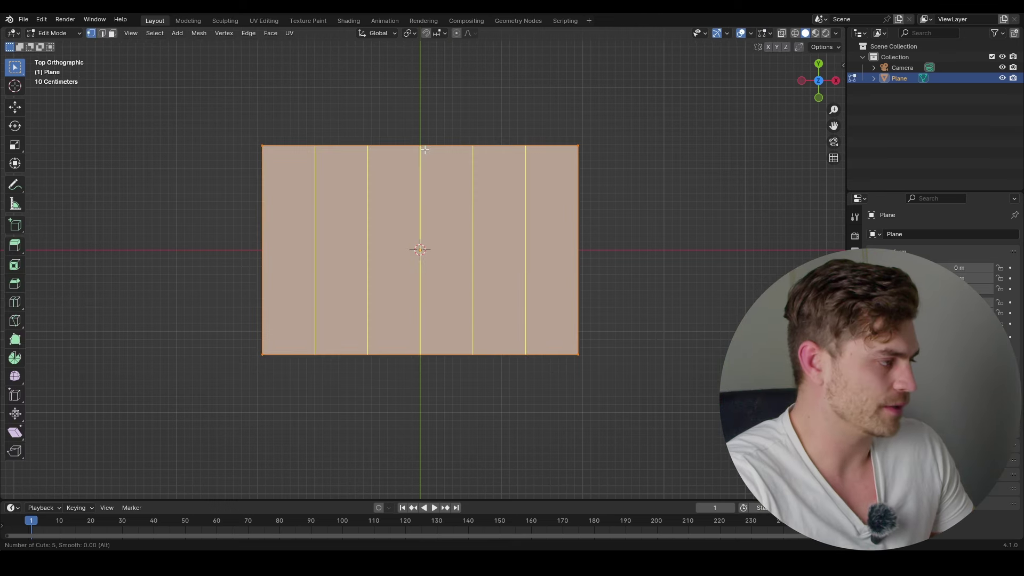
scroll(424, 150, up, 20)
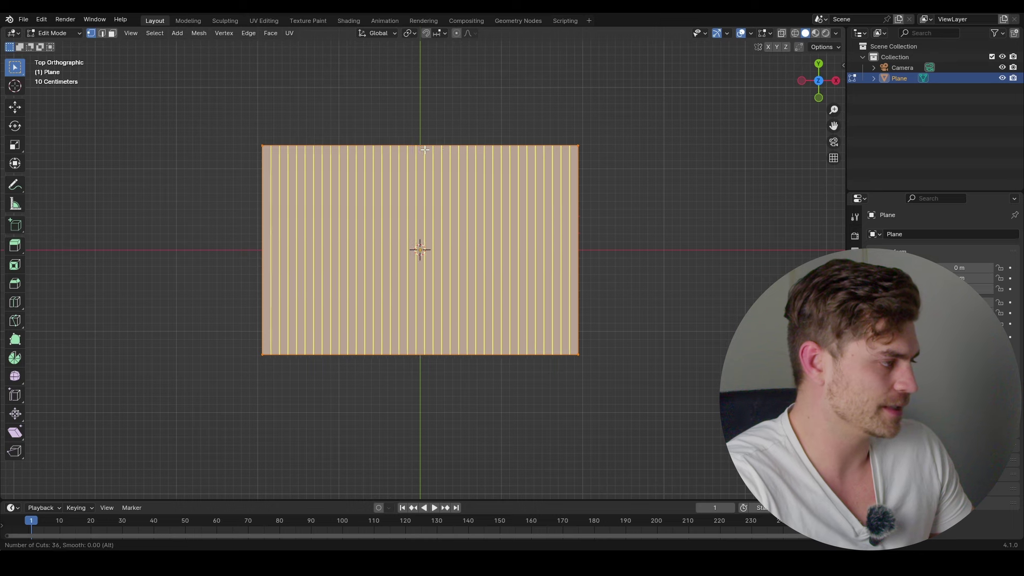
scroll(424, 150, up, 8)
click(425, 150)
right_click(425, 149)
Step: Divide the plane's short side with about 30 evenly spaced loop cuts so the faces are roughly square
key(ctrl+r)
scroll(586, 212, up, 20)
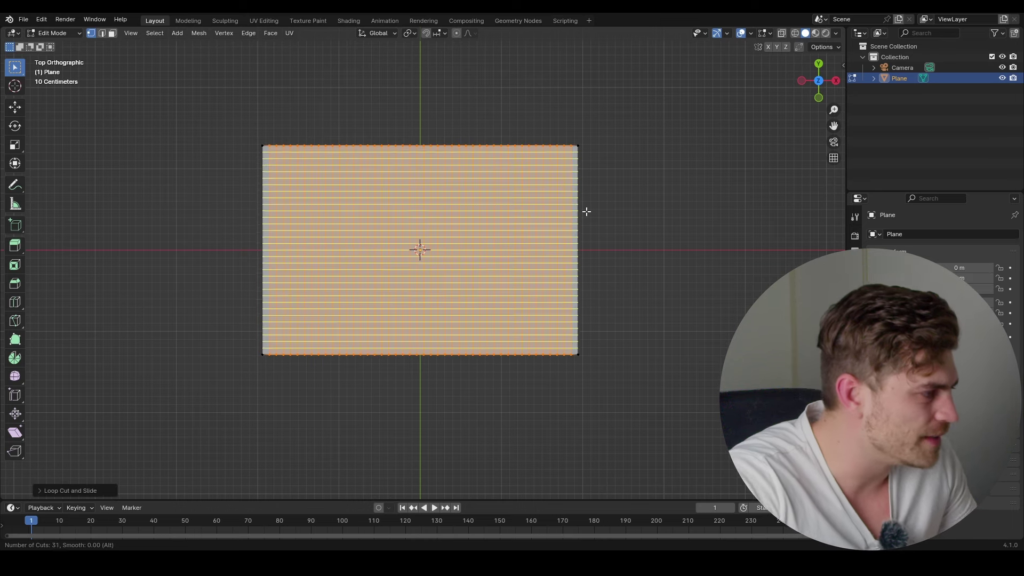
click(586, 212)
right_click(586, 212)
Step: Switch to face selection and subdivide the entire mesh once into a finer grid
scroll(451, 193, up, 4)
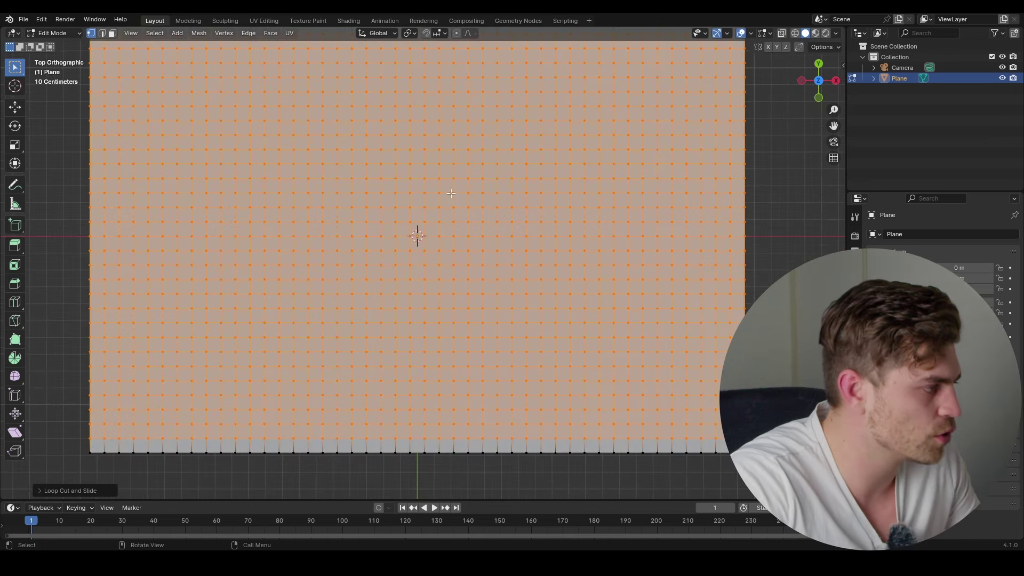
key(3)
click(431, 186)
scroll(450, 192, down, 1)
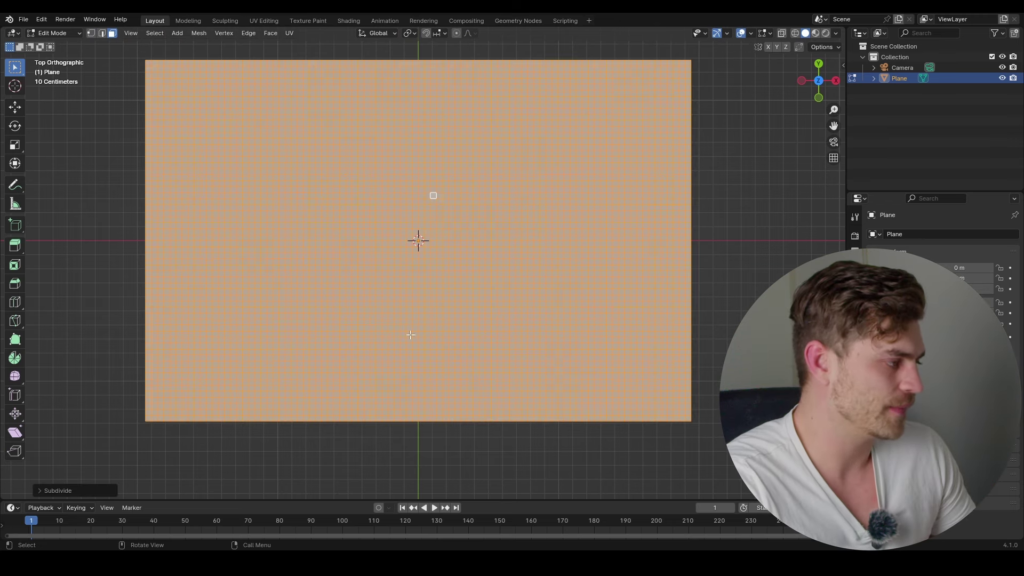
Step: Delete 2×2 face blocks spaced two faces apart along one long edge to form a row of square binding holes
shift+middle_drag(418, 331, 475, 293)
scroll(236, 370, up, 4)
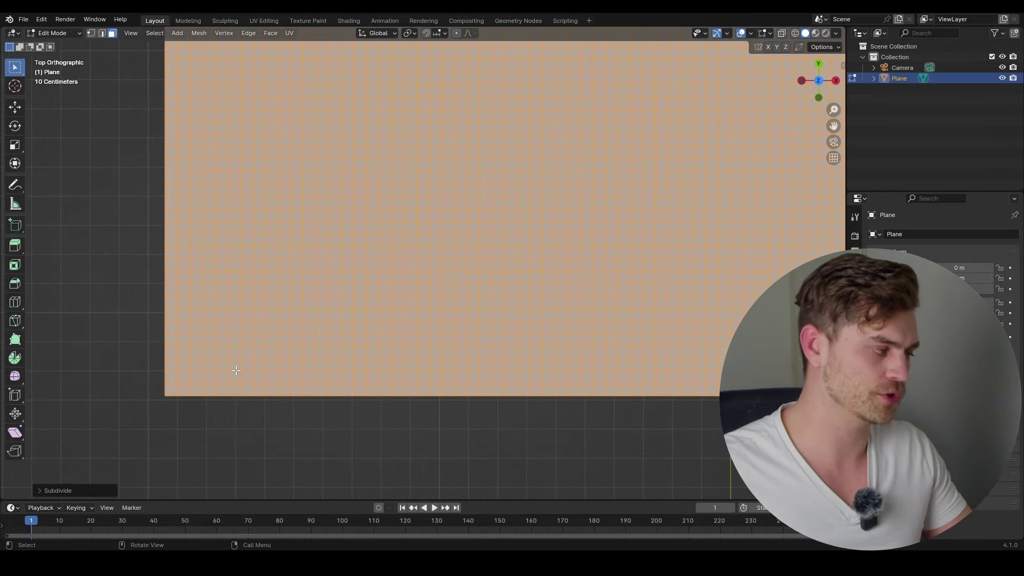
scroll(236, 370, down, 2)
shift+middle_drag(236, 370, 120, 348)
drag(96, 349, 101, 354)
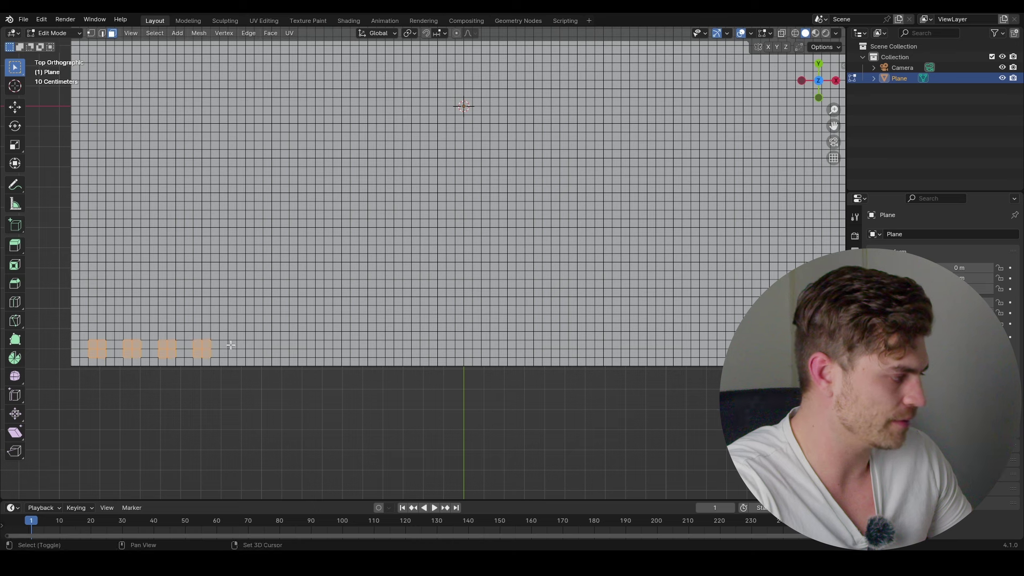
scroll(242, 353, up, 2)
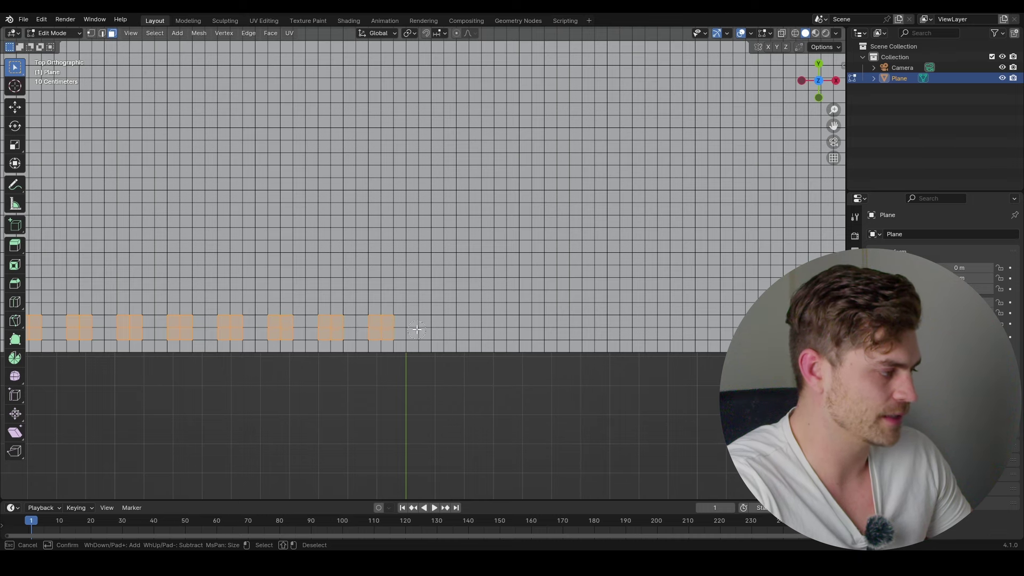
middle_drag(346, 243, 360, 268)
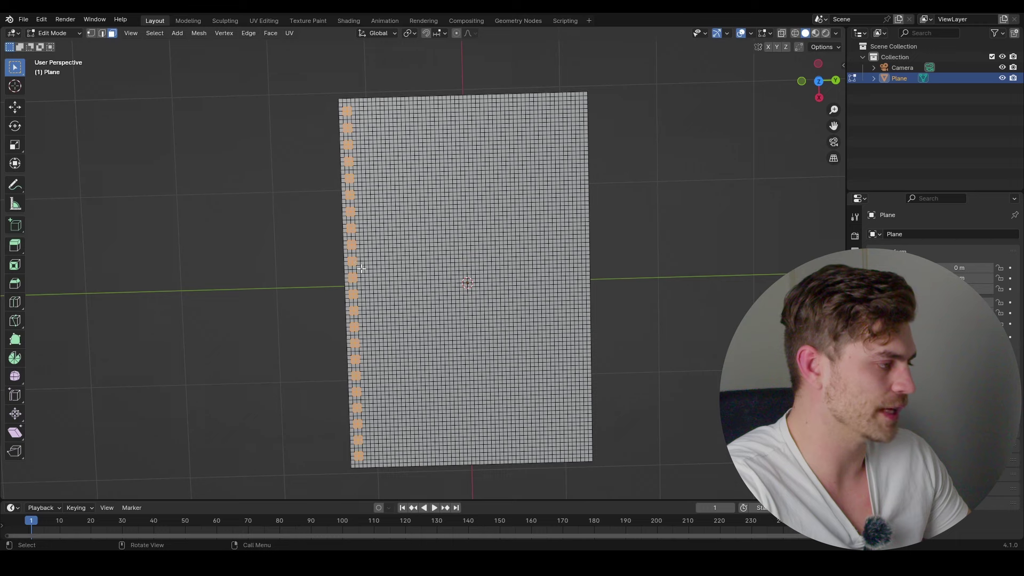
key(x)
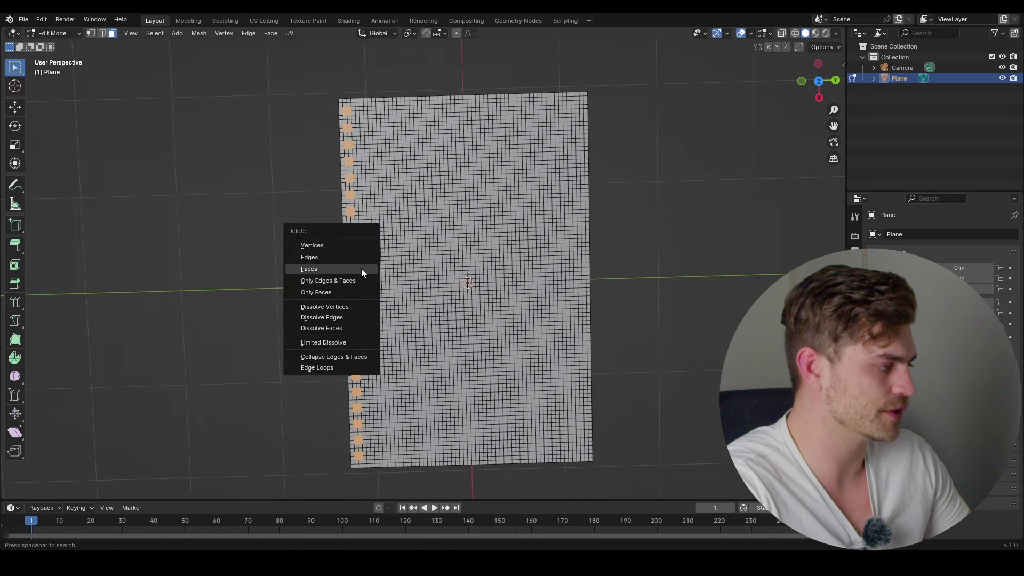
click(360, 269)
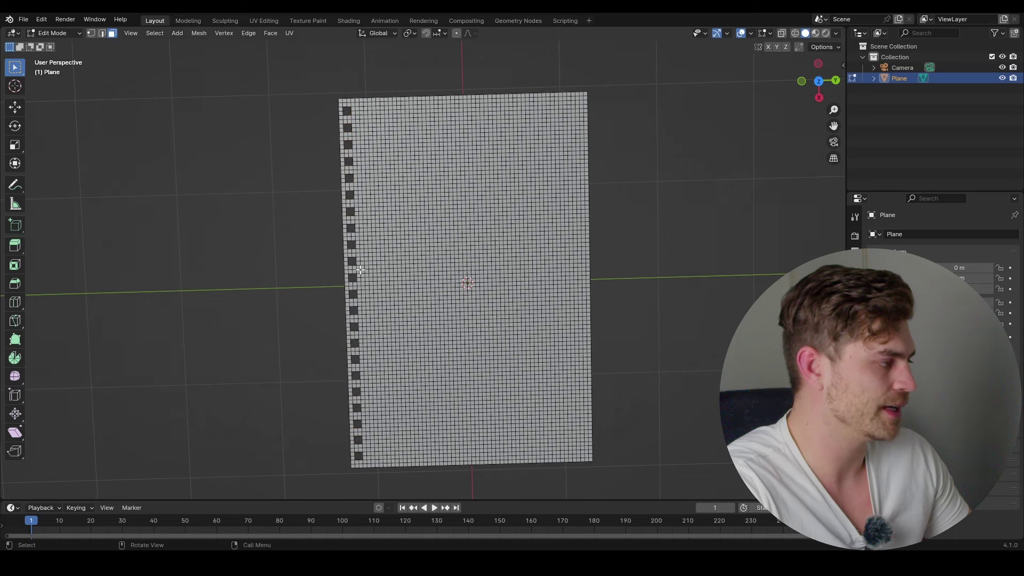
Step: Select a second row of larger, evenly spaced square face blocks just inside the square holes
middle_drag(400, 265, 389, 150)
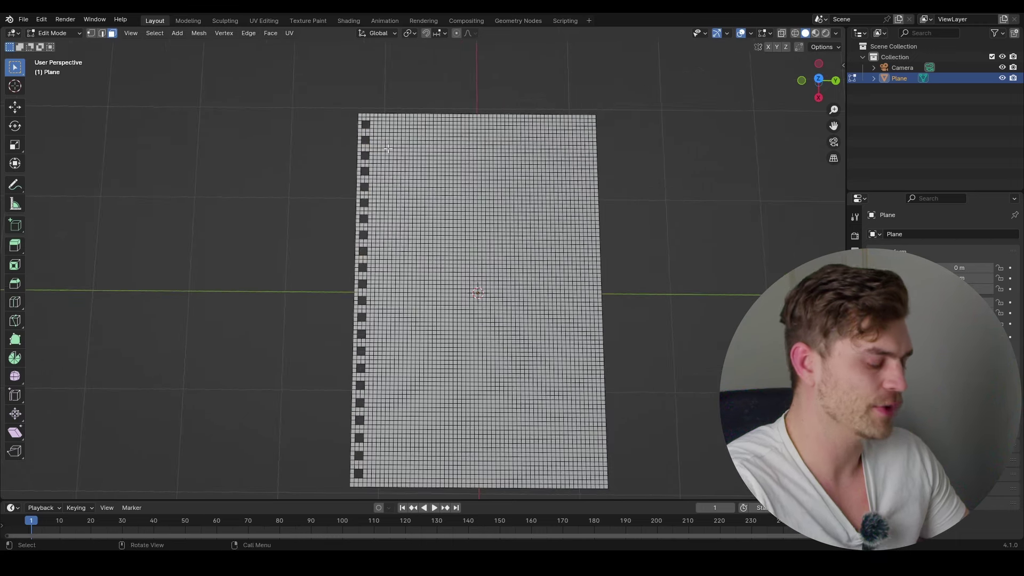
key(KP_7)
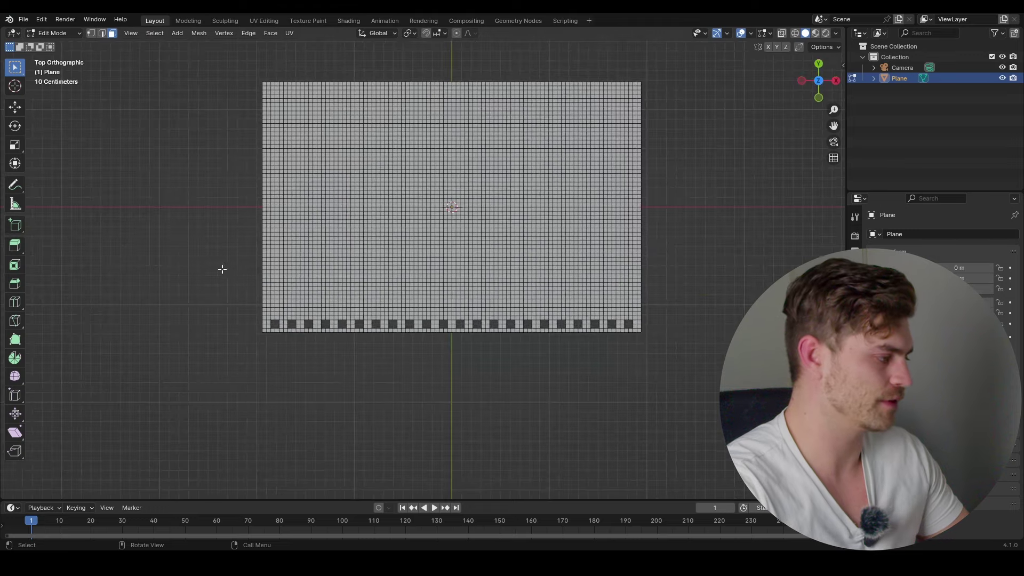
scroll(222, 269, up, 4)
drag(221, 319, 251, 344)
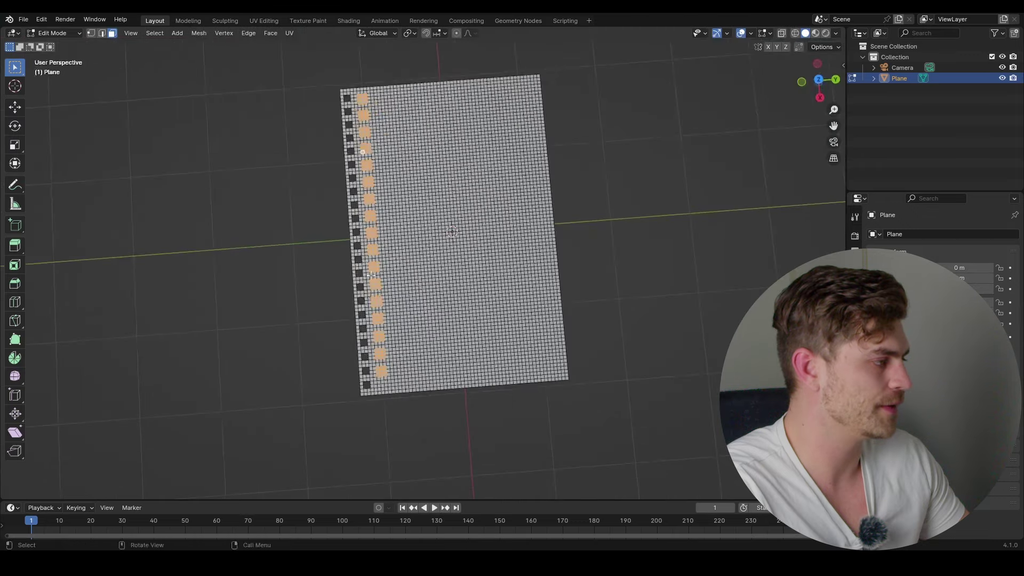
middle_drag(367, 277, 370, 300)
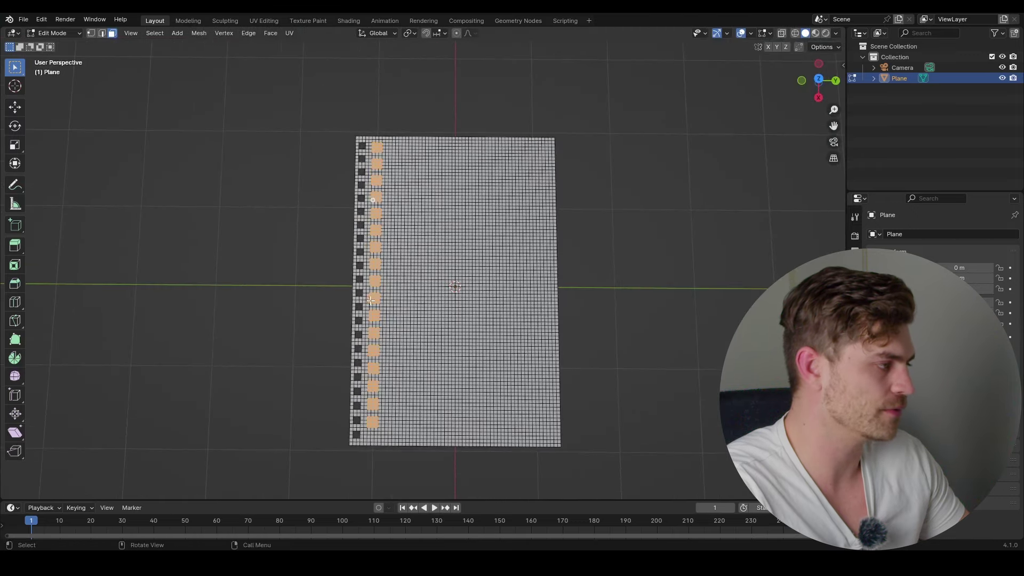
shift+middle_drag(407, 215, 420, 269)
shift+middle_drag(420, 268, 422, 278)
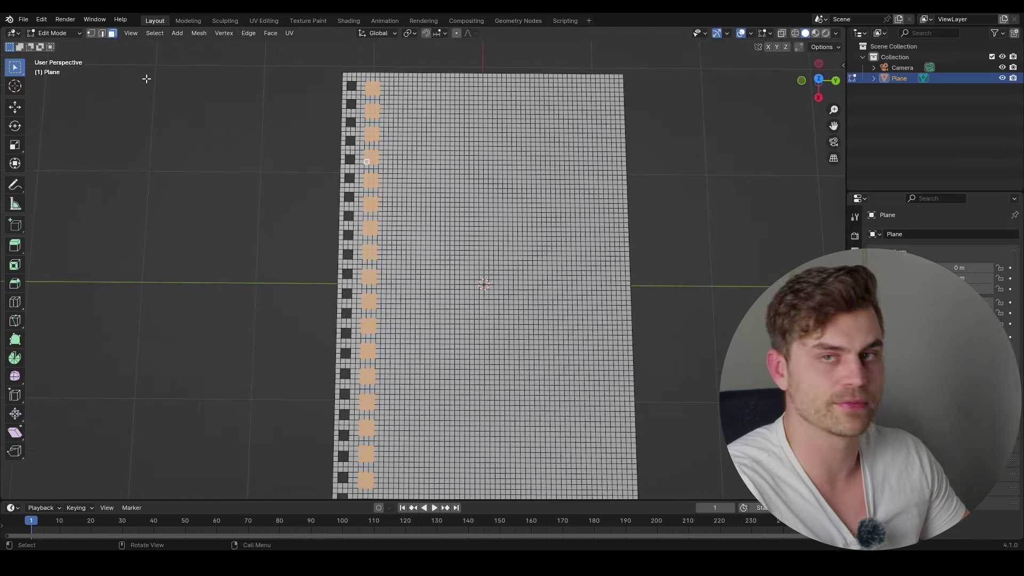
Step: Search the add-on preferences for "loop" to check that LoopTools is enabled
click(42, 19)
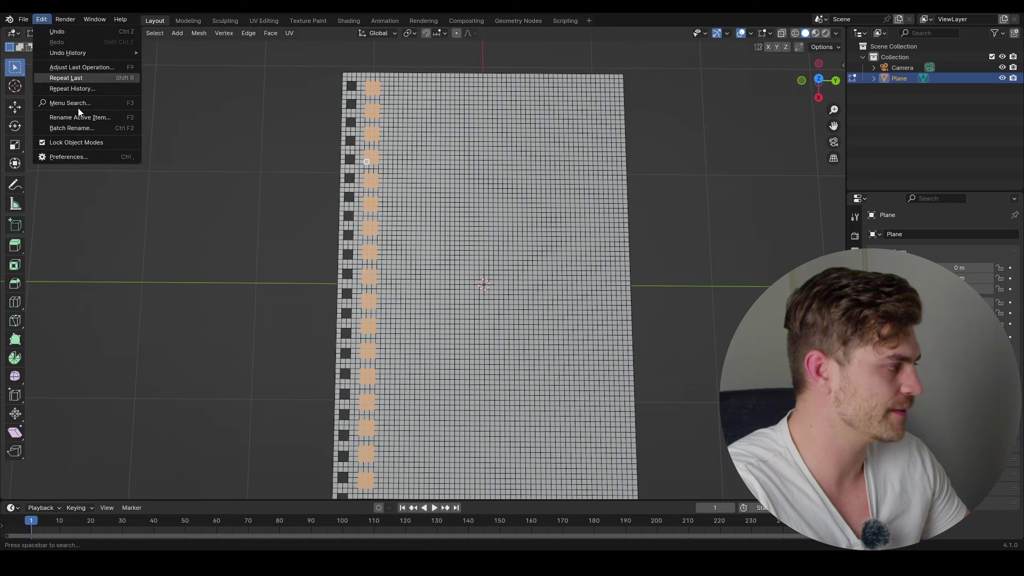
click(79, 153)
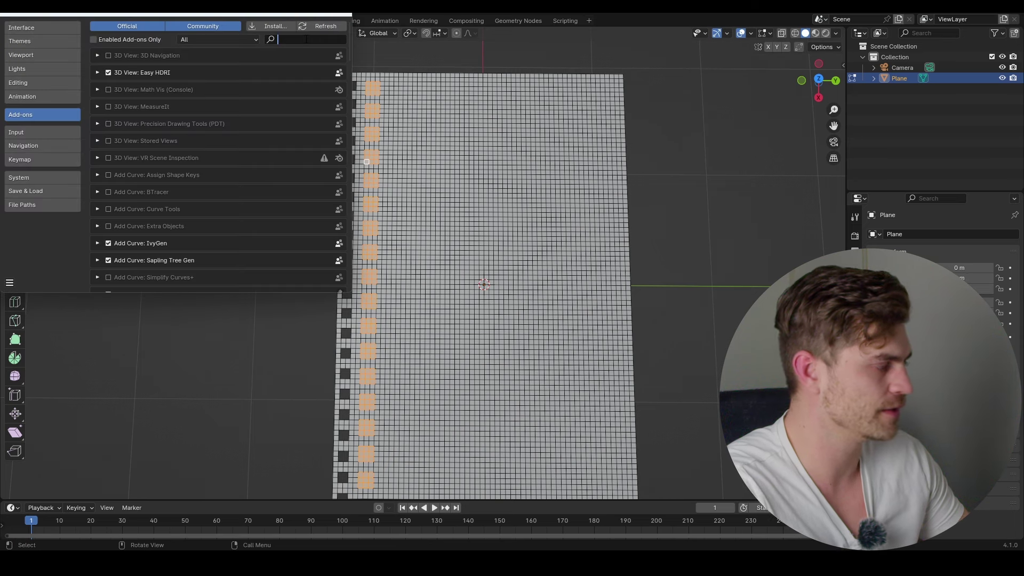
text(loop)
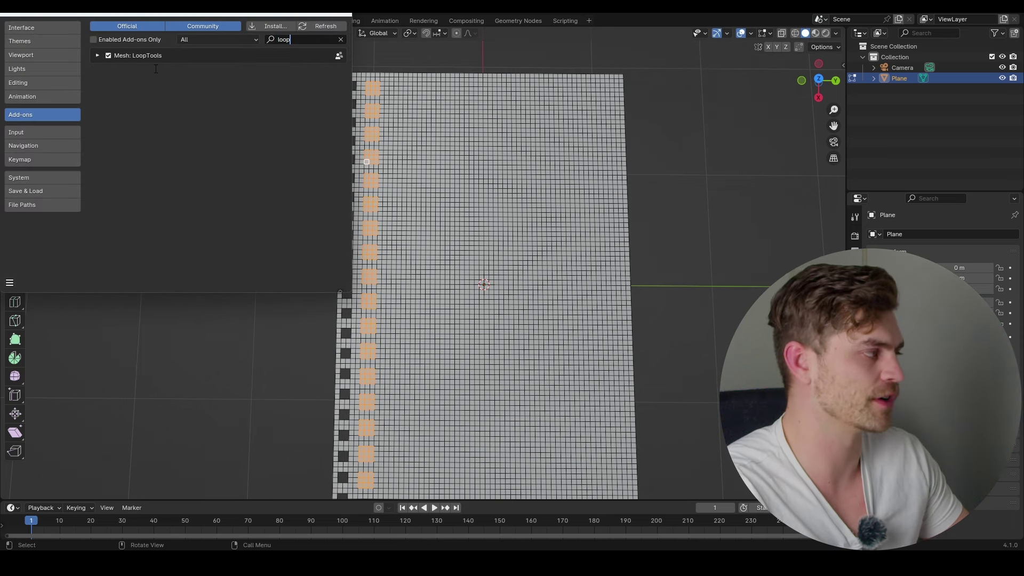
click(339, 15)
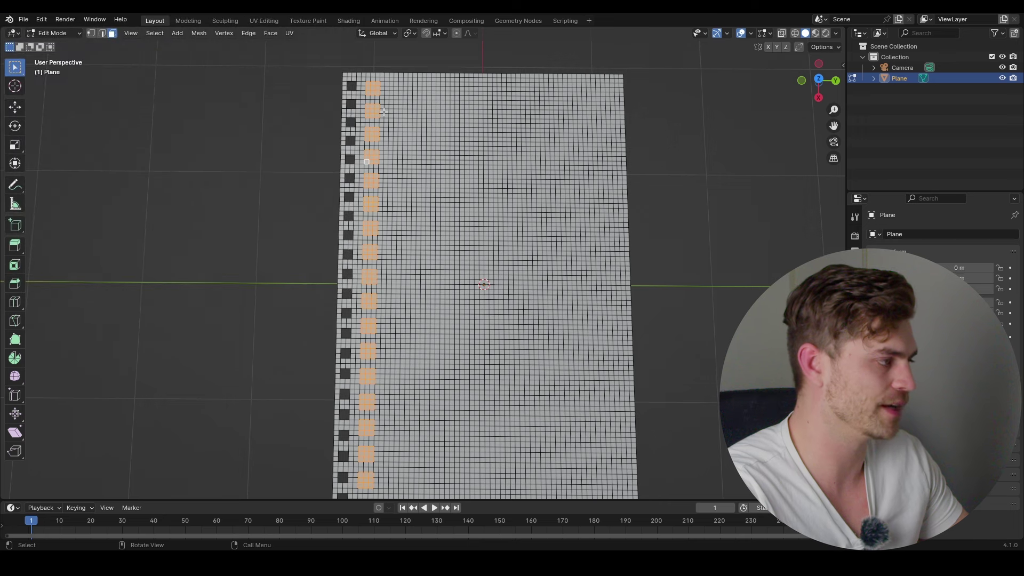
Step: Turn the selected face blocks into circles with the LoopTools Circle operation
middle_drag(383, 112, 371, 92)
right_click(360, 116)
mouse_move(362, 110)
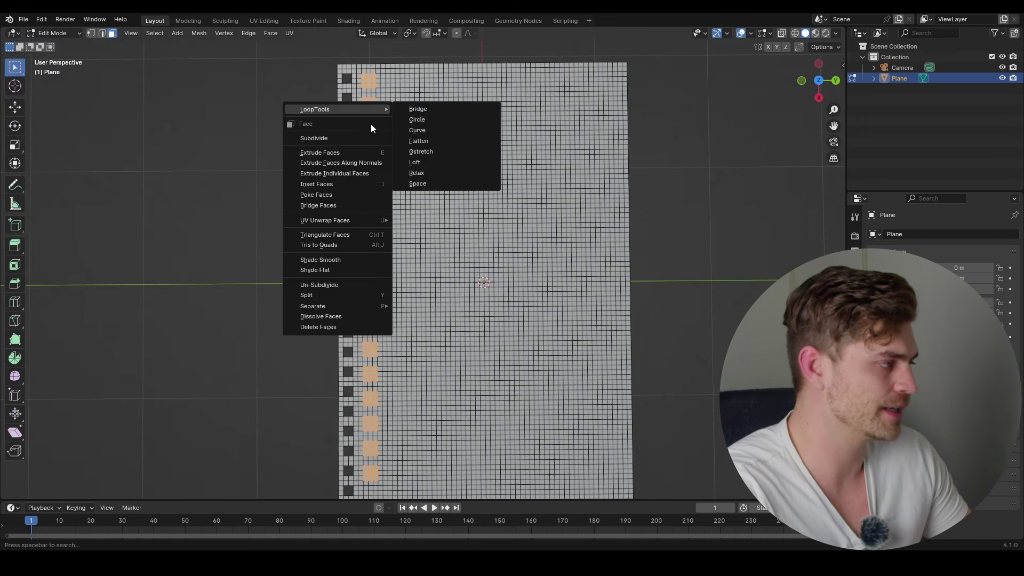
click(429, 121)
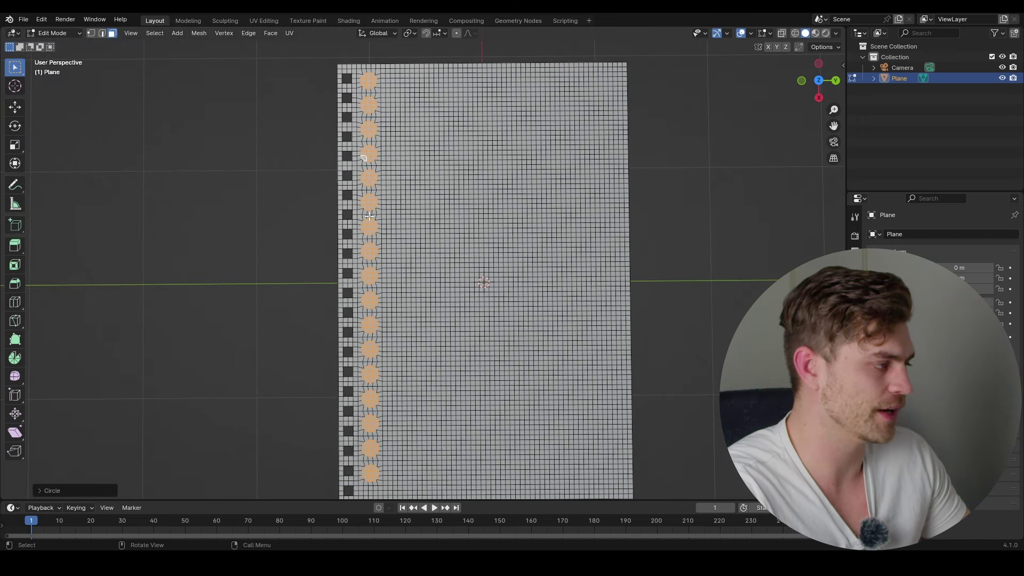
scroll(465, 193, down, 2)
scroll(388, 187, up, 2)
scroll(388, 188, down, 2)
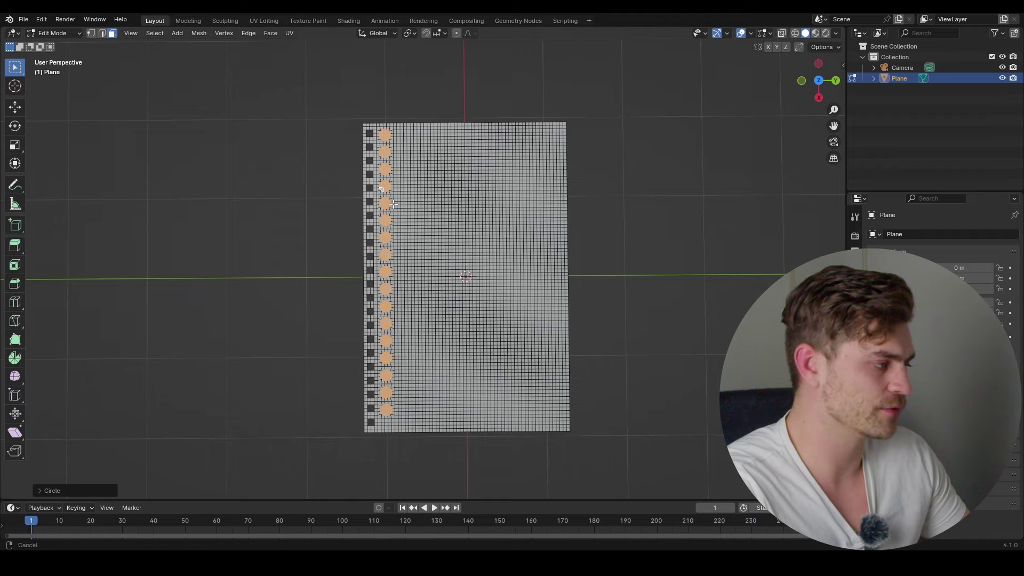
shift+middle_drag(440, 223, 434, 222)
scroll(434, 222, up, 2)
scroll(434, 222, down, 1)
key(s)
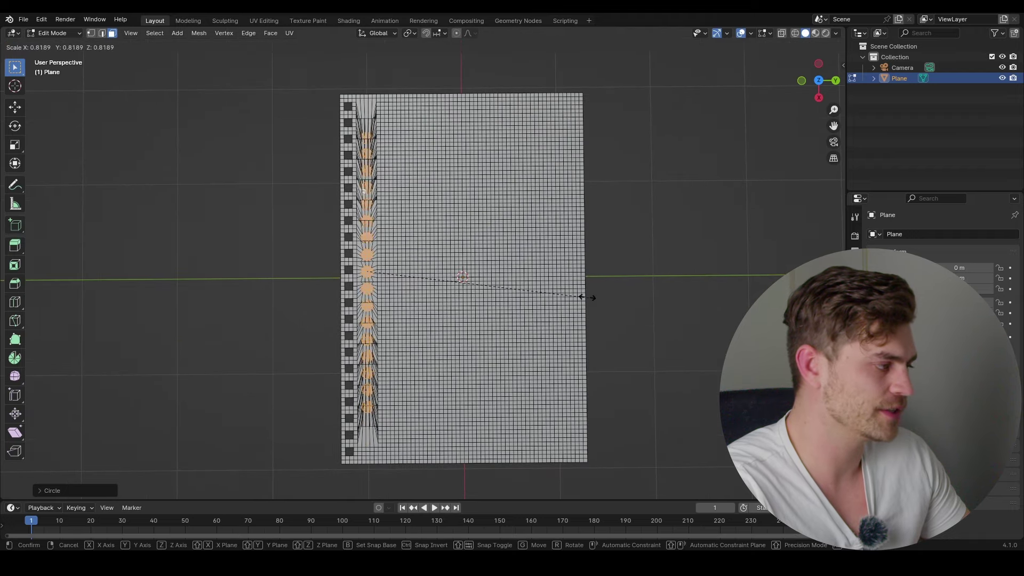
key(Escape)
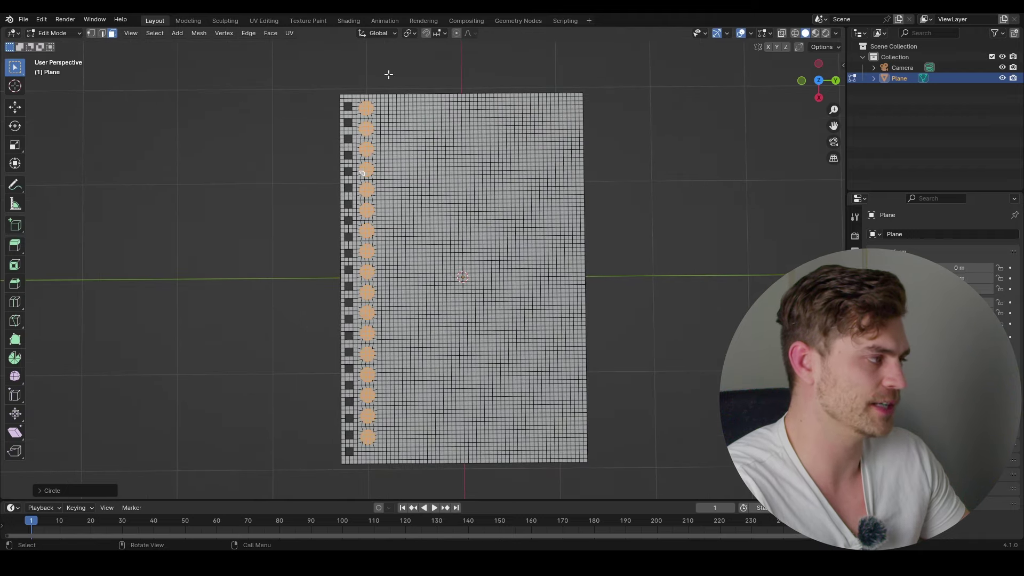
Step: Scale the round face groups to about 0.62 around their individual origins and delete them to form a row of round holes
click(408, 34)
click(442, 83)
scroll(386, 157, up, 2)
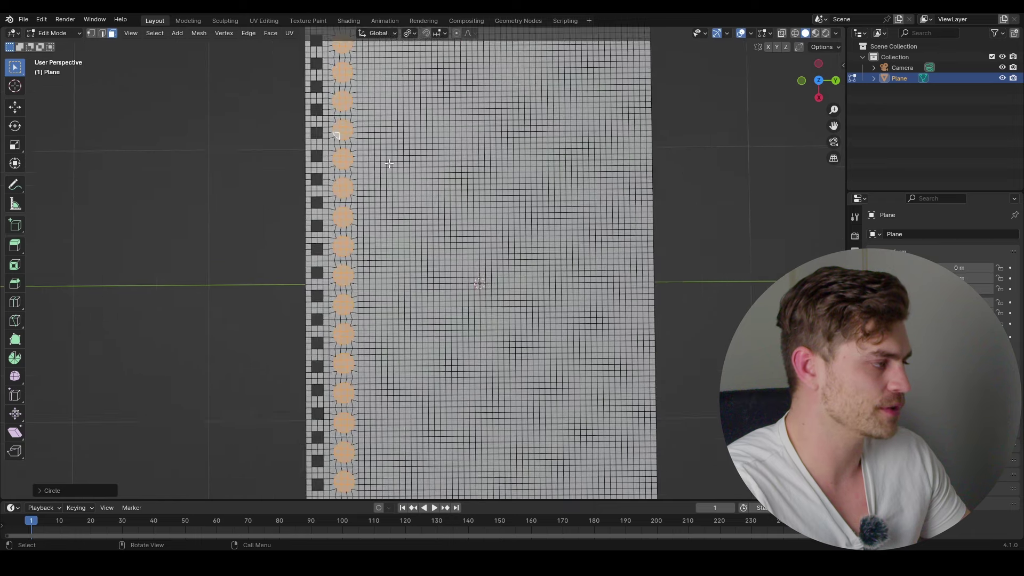
scroll(386, 156, down, 1)
scroll(386, 157, down, 1)
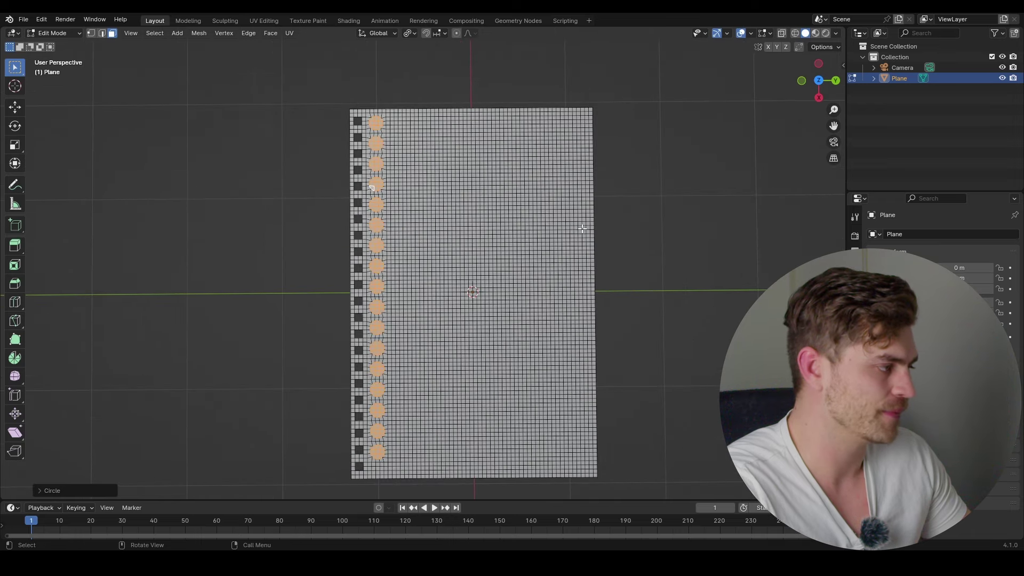
key(s)
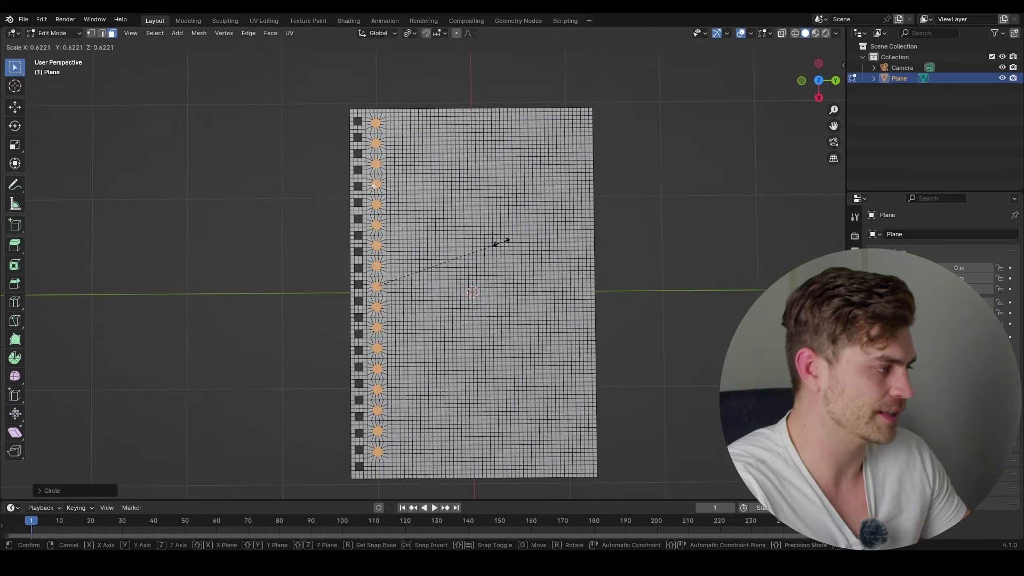
click(501, 241)
key(x)
click(441, 206)
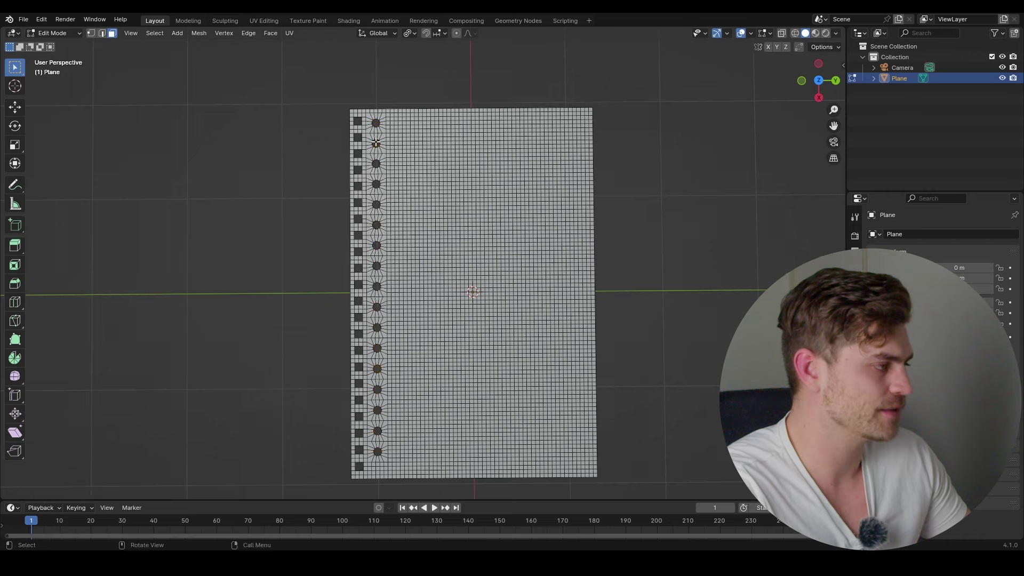
Step: Select the edge loops of every fourth round hole and scale them about 1.5 along global X into elongated holes
scroll(375, 143, up, 5)
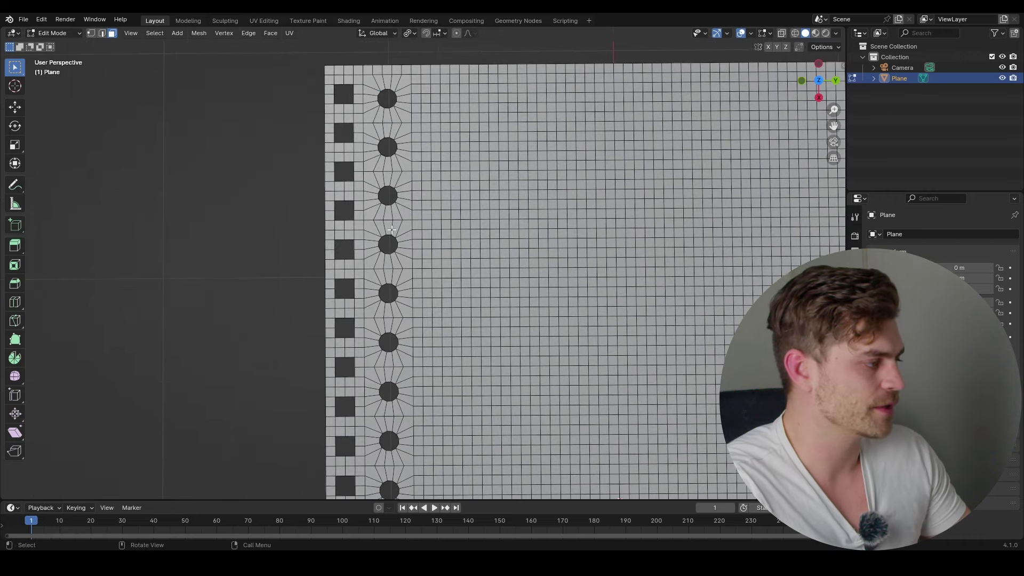
key(2)
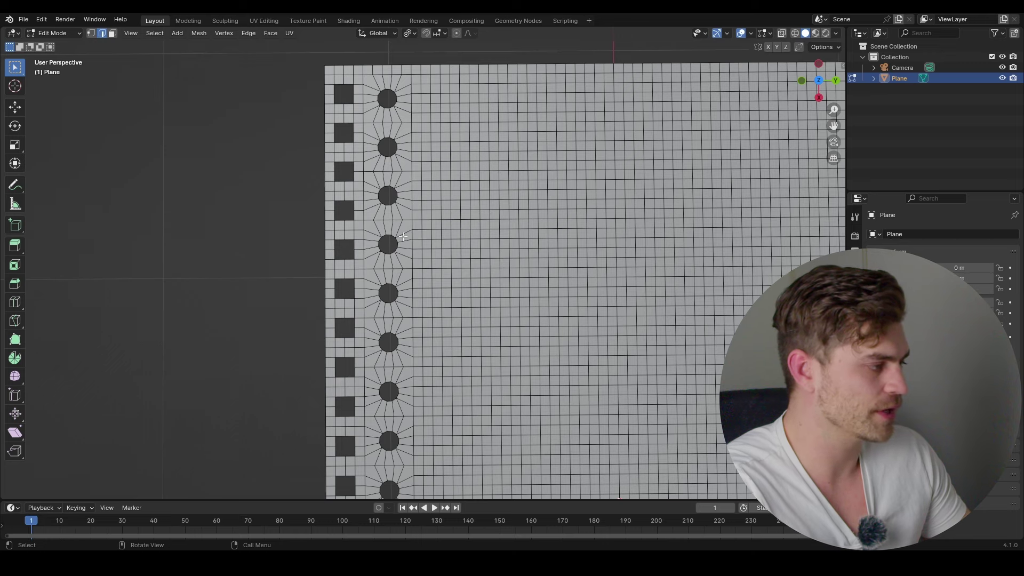
scroll(403, 236, down, 2)
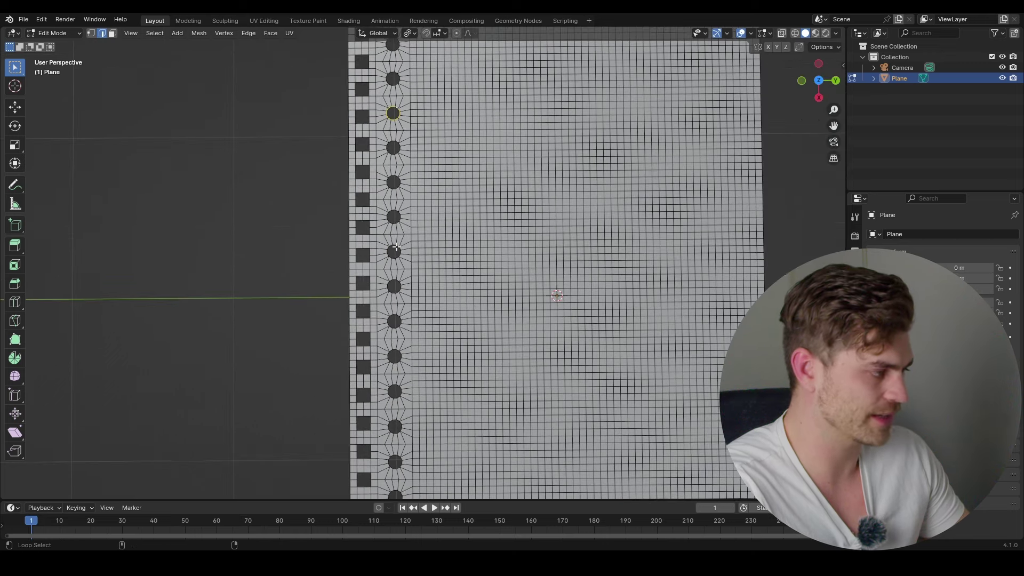
alt+click(396, 247)
scroll(395, 246, down, 2)
key(s)
key(x)
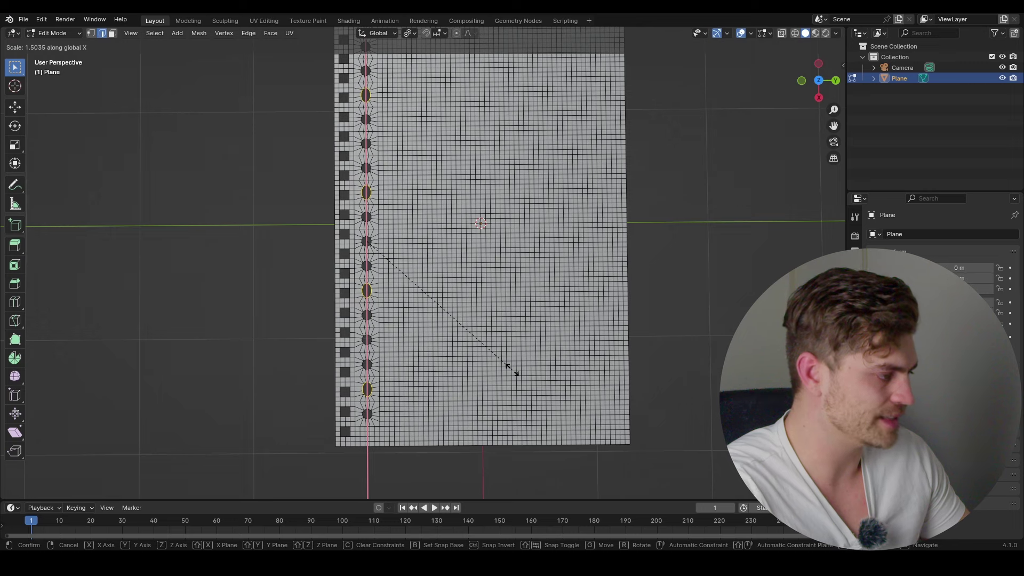
click(512, 368)
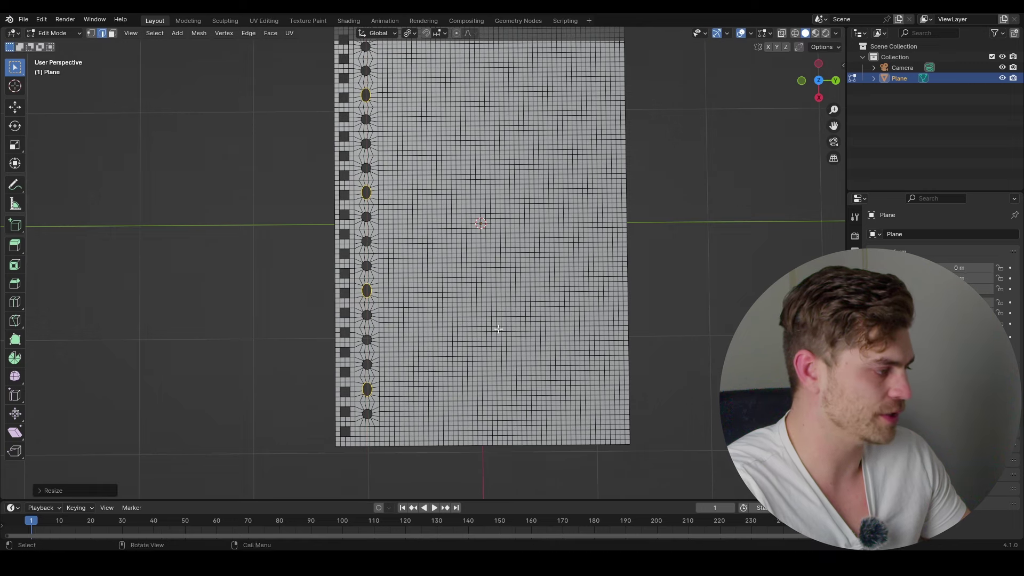
shift+middle_drag(490, 301, 482, 347)
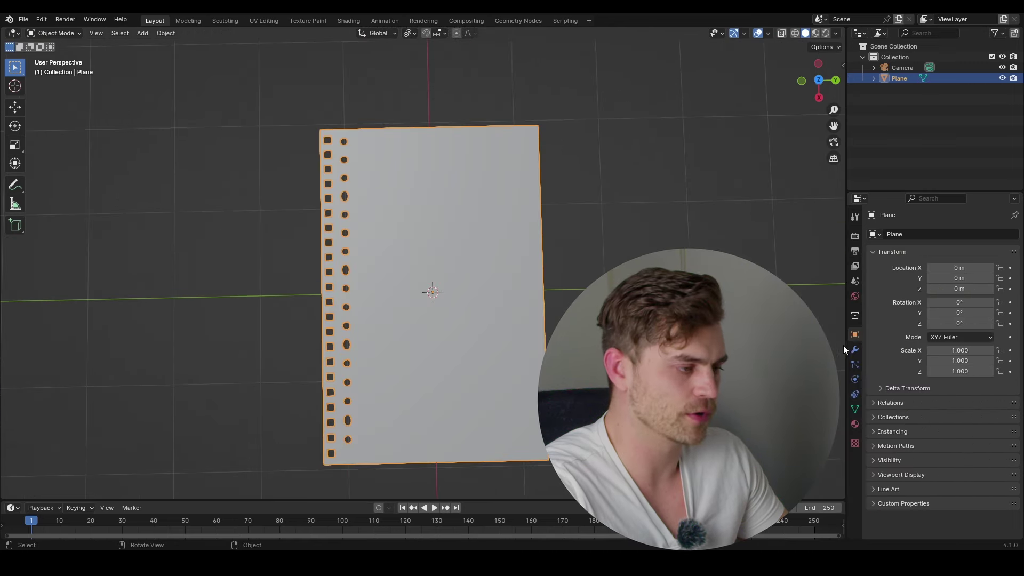
Step: Add a Solidify modifier to the plane with a thickness of 0.003 m
click(854, 349)
click(953, 231)
text(s)
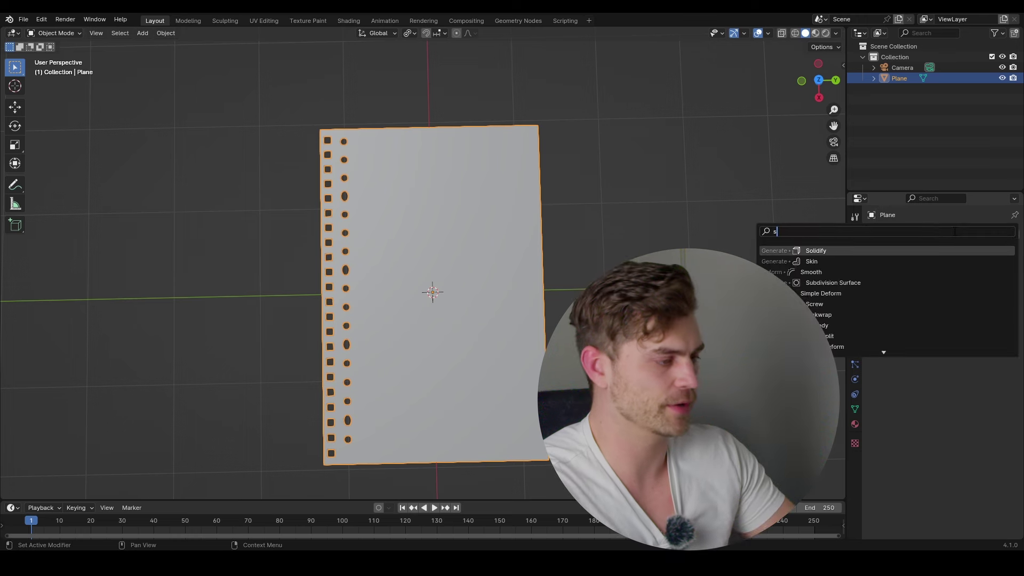
text(ol)
click(841, 250)
middle_drag(480, 251, 419, 262)
scroll(442, 269, up, 3)
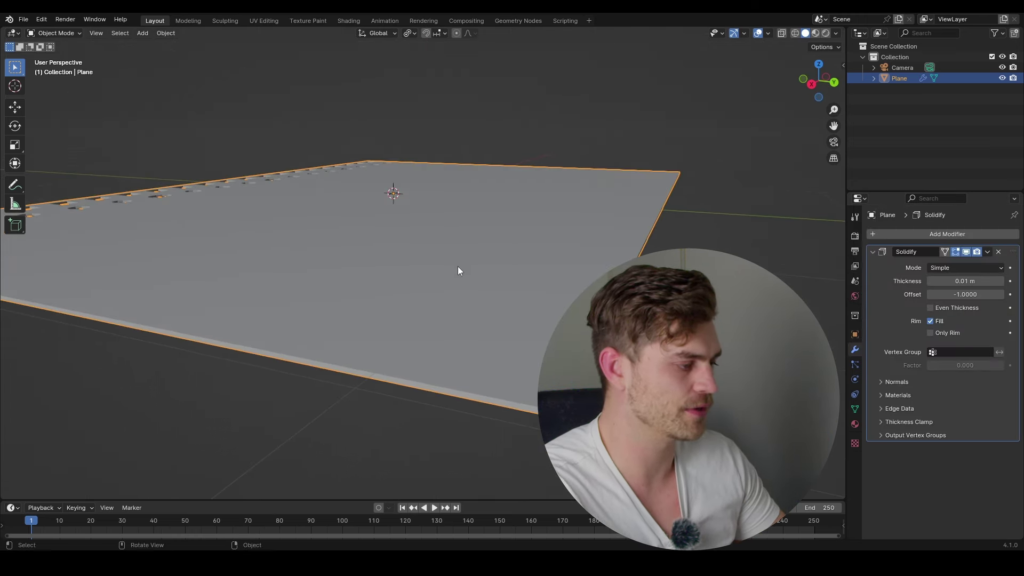
drag(966, 280, 976, 281)
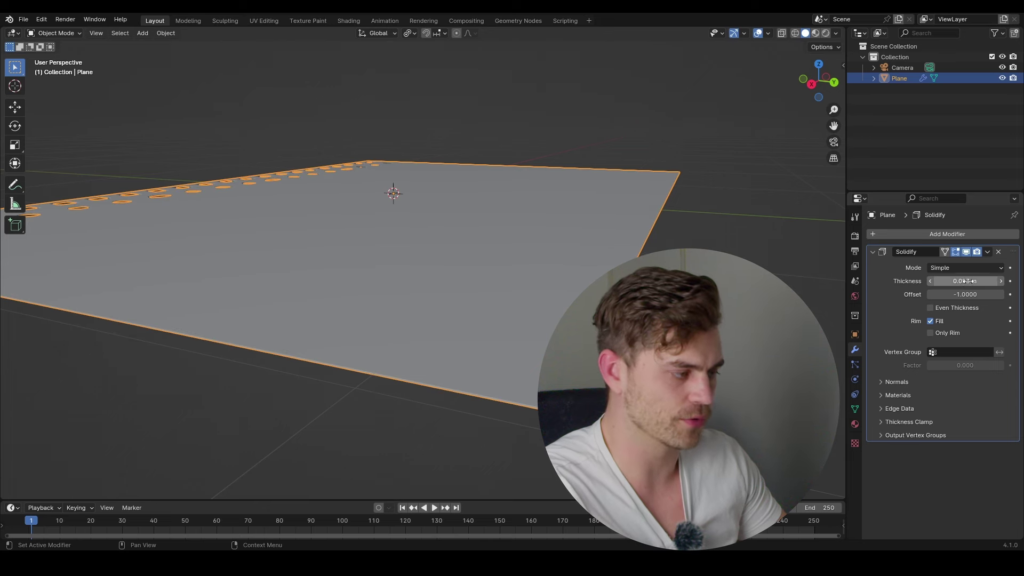
click(872, 251)
Step: Add an Array modifier to the plane with relative offset factors X 0, Y 0 and Z 1
click(938, 234)
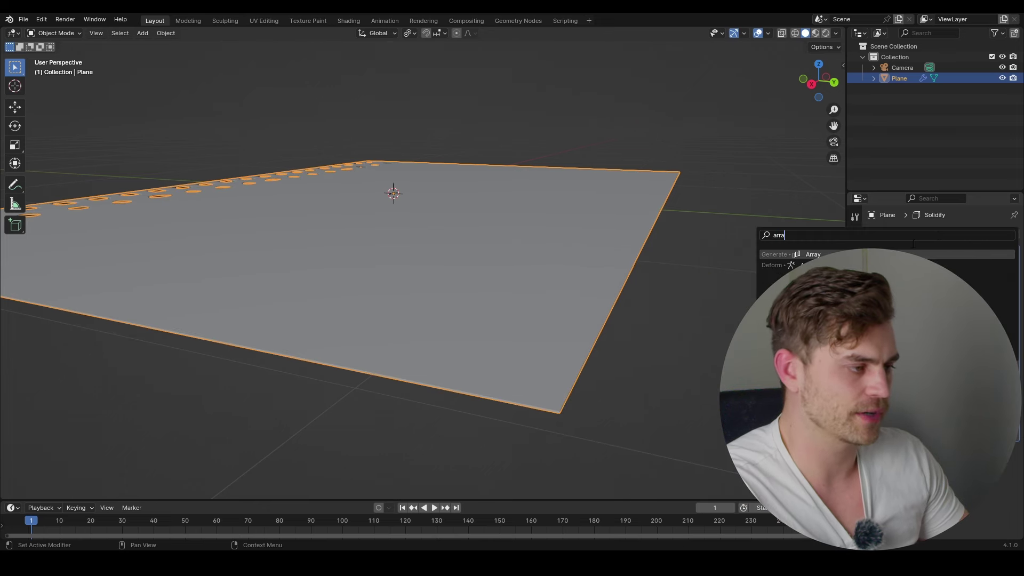
click(811, 272)
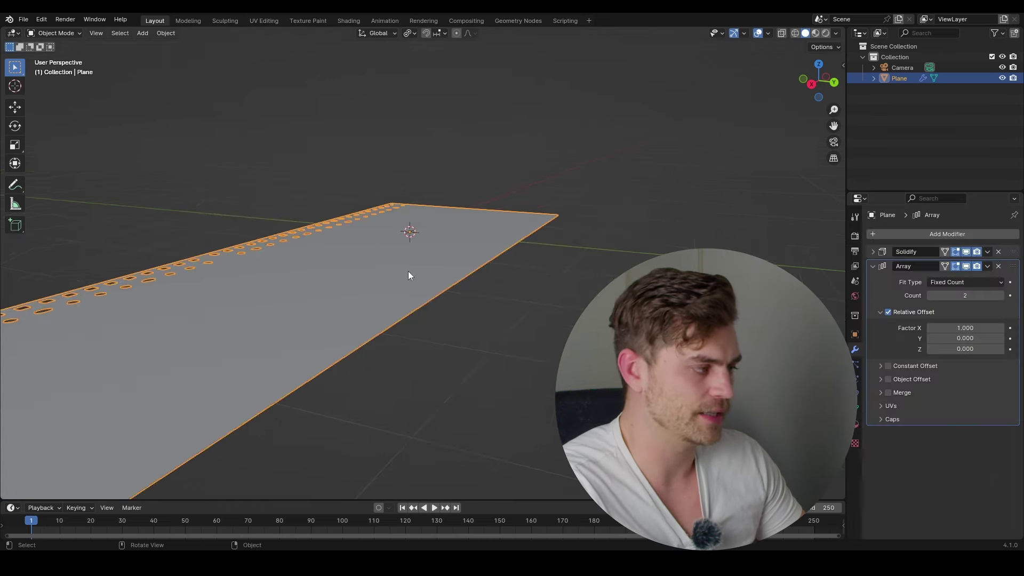
middle_drag(408, 276, 383, 298)
double_click(970, 328)
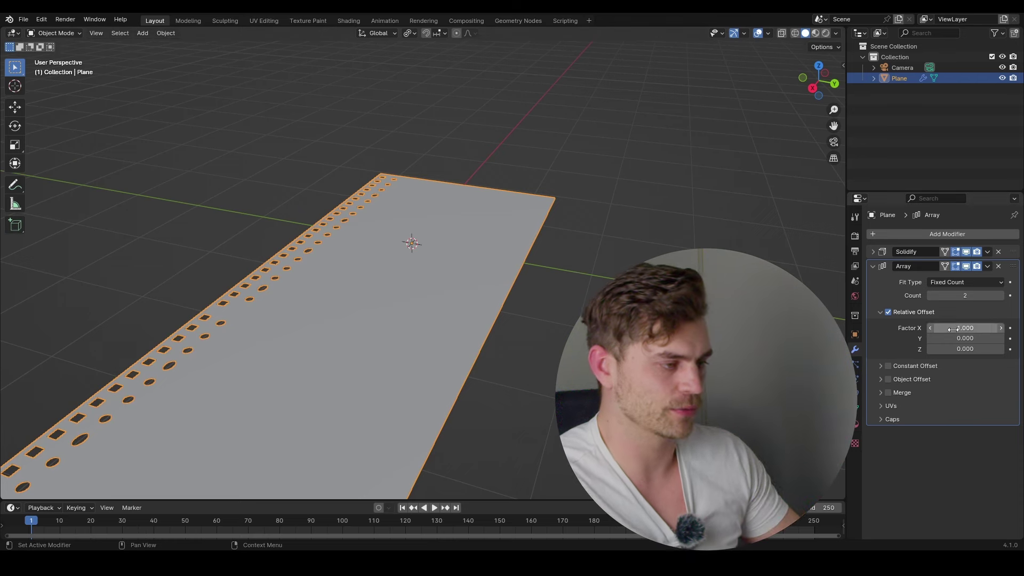
text(0)
key(Tab)
key(Tab)
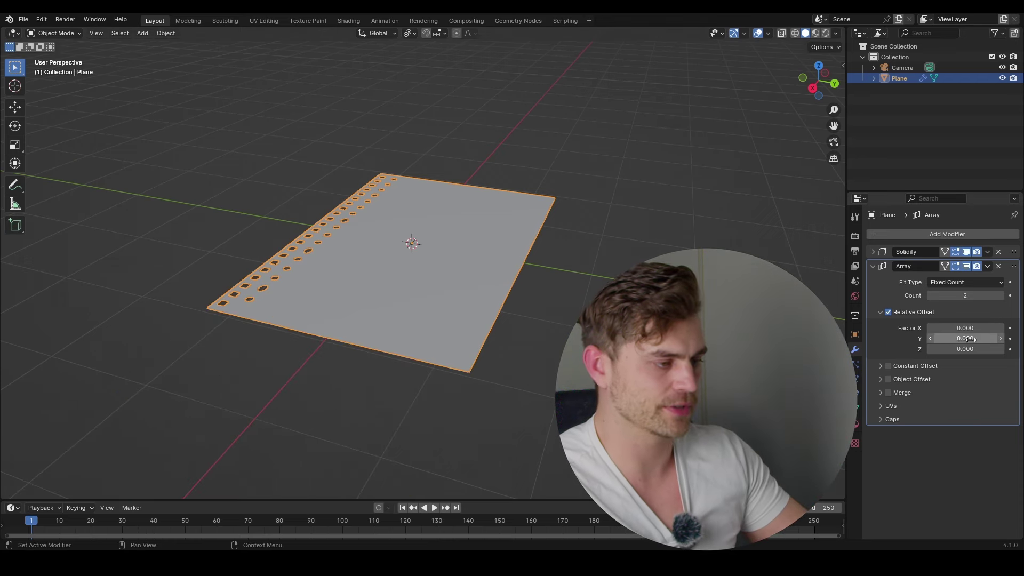
text(1)
key(Return)
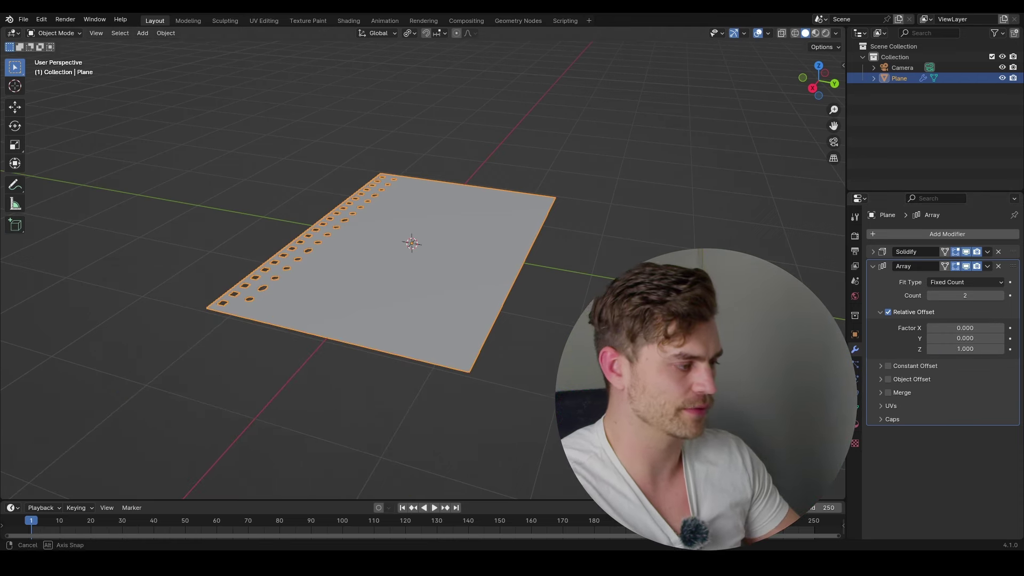
Step: Set the array count to 15 and the relative Z offset to 1.360 to build a stack of separated sheets
scroll(426, 277, up, 4)
middle_drag(427, 277, 434, 263)
drag(983, 295, 1003, 295)
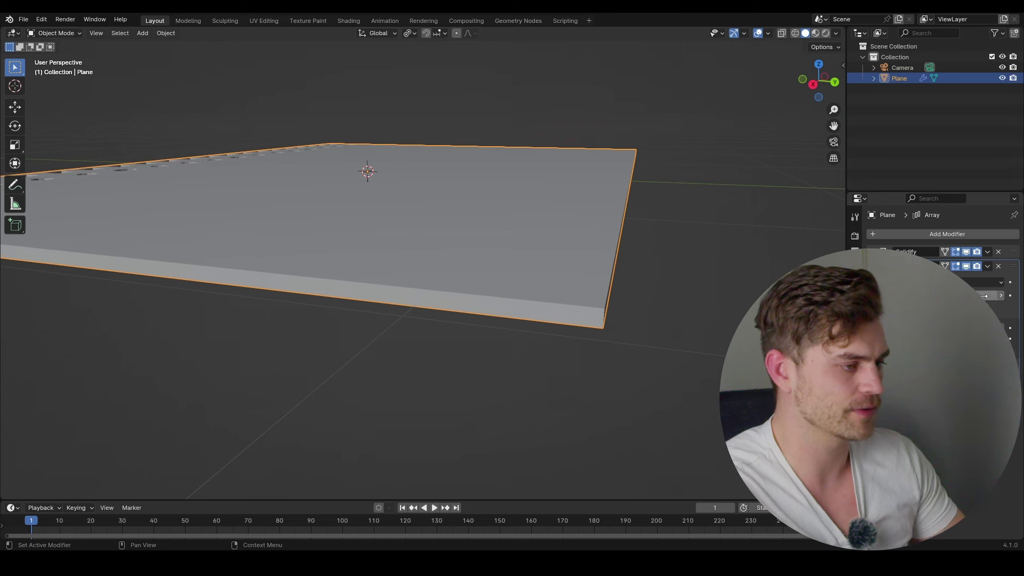
double_click(983, 295)
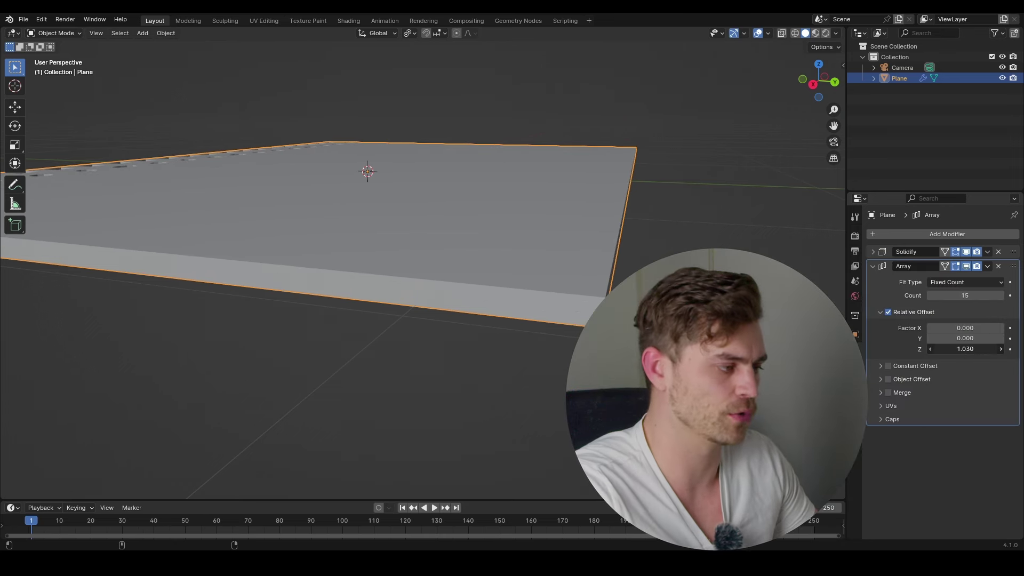
drag(965, 349, 971, 349)
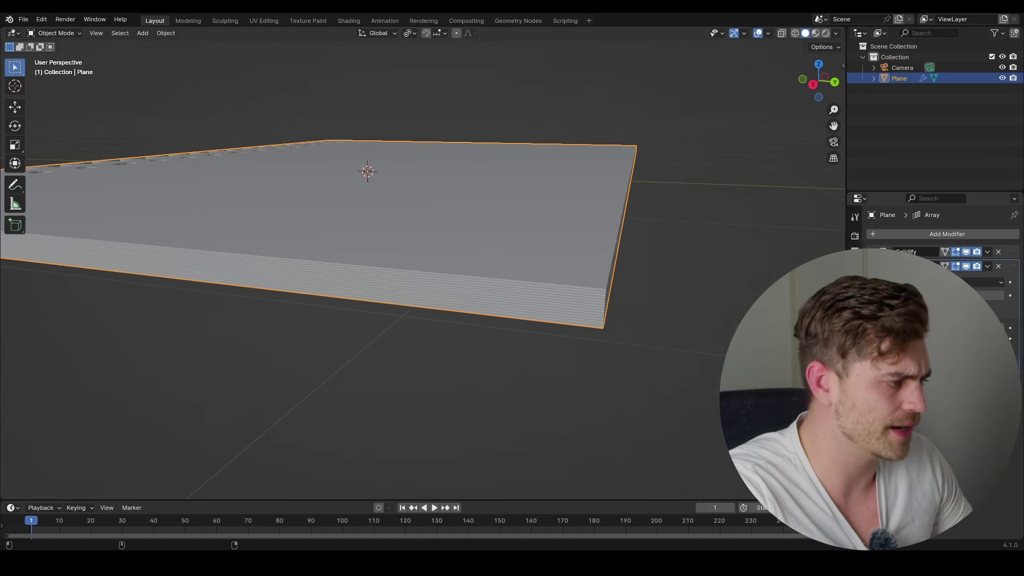
scroll(602, 309, up, 5)
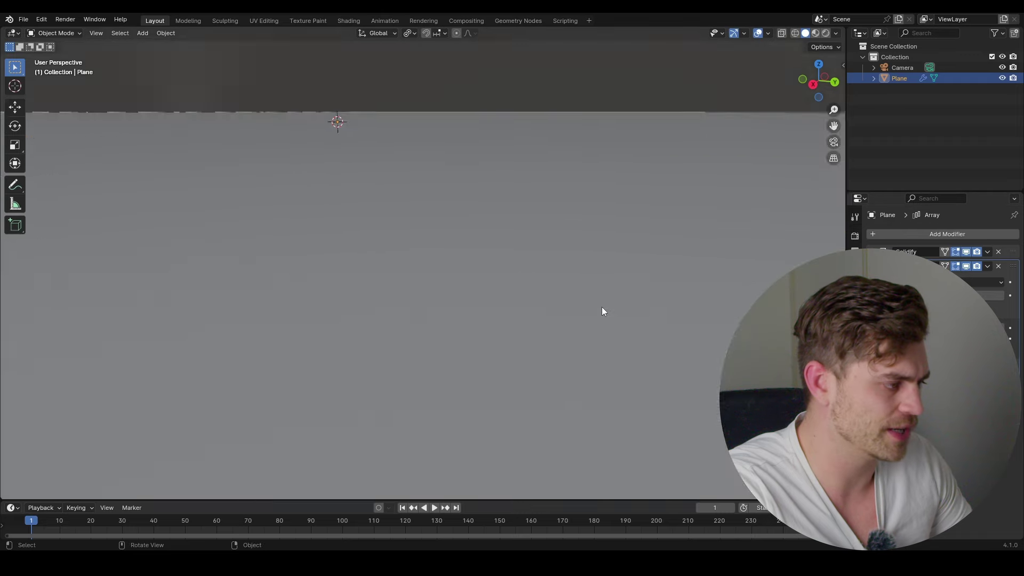
scroll(555, 308, down, 3)
scroll(546, 287, down, 6)
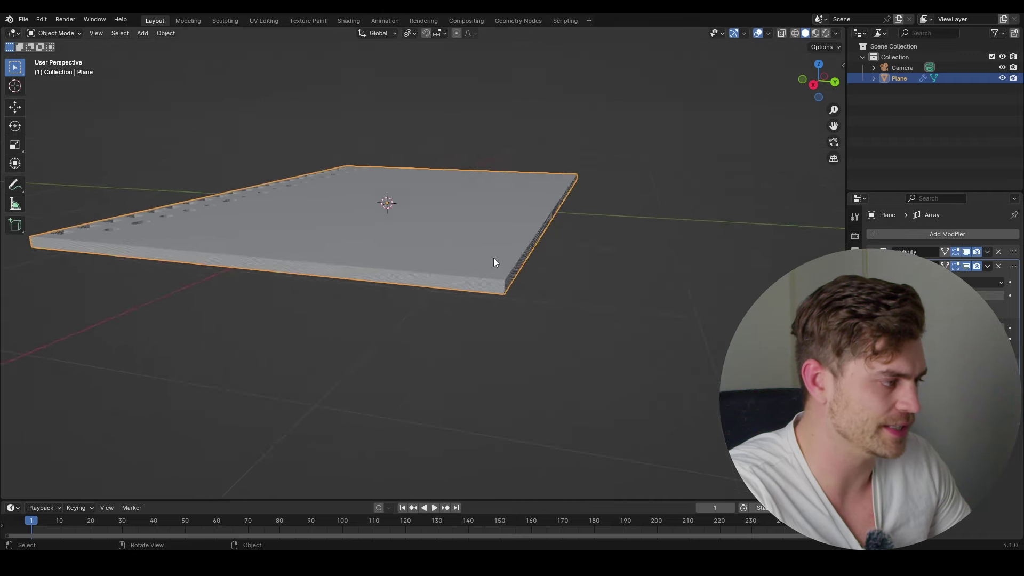
middle_drag(494, 260, 491, 239)
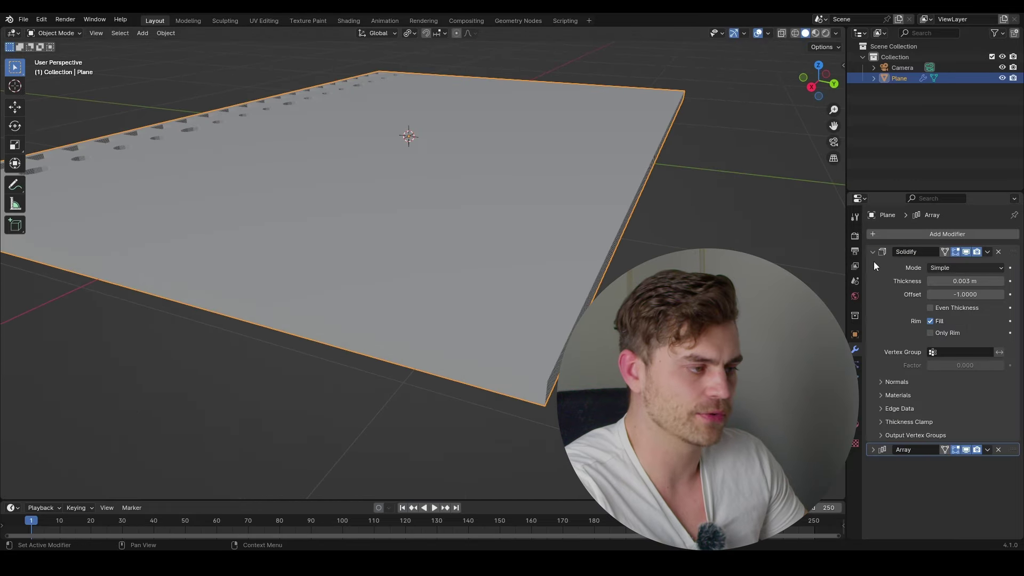
Step: Apply the Solidify and Array modifiers and switch the sheet stack to Edit Mode
key(ctrl+a)
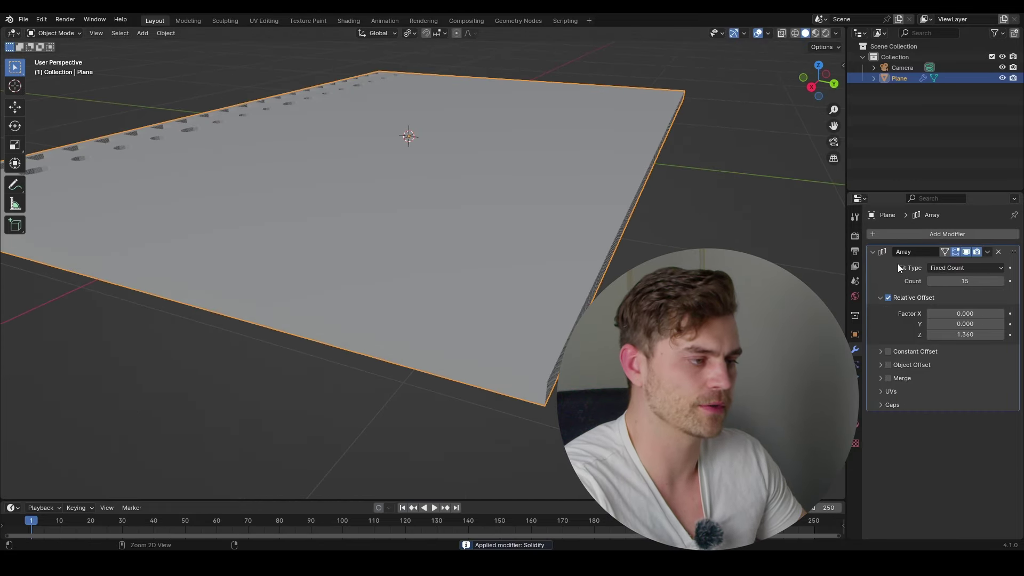
key(ctrl+a)
scroll(436, 222, down, 5)
key(Tab)
Step: Select one whole linked sheet near the middle of the stack and rotate it slightly about the global Z axis
middle_drag(436, 221, 453, 272)
scroll(452, 272, up, 4)
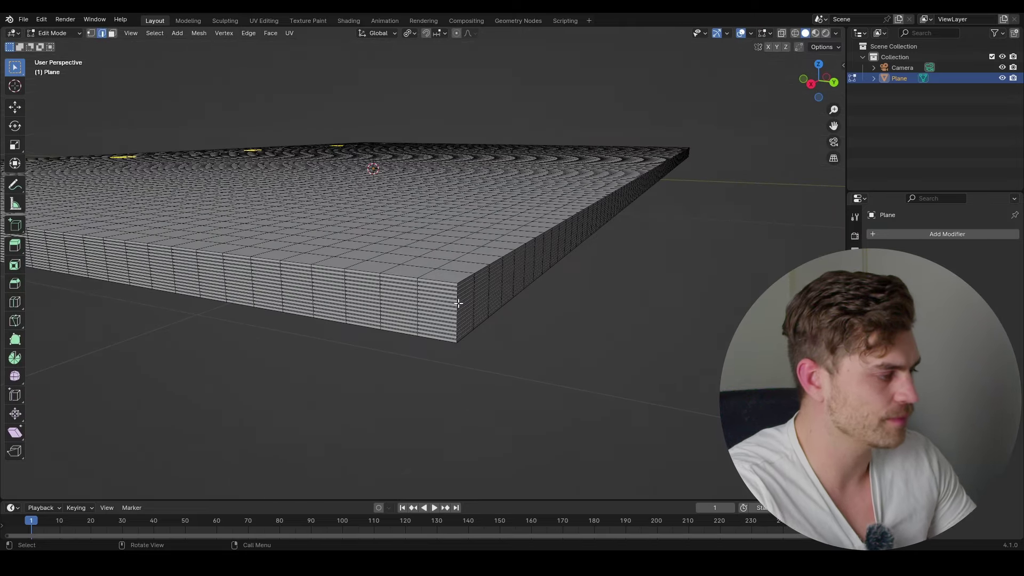
click(455, 301)
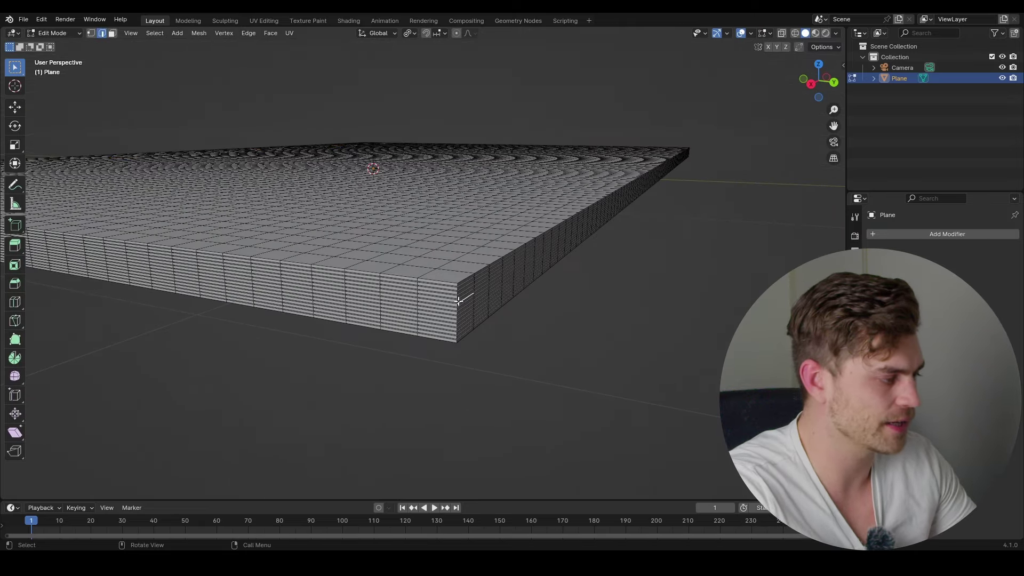
key(ctrl+l)
key(r)
key(z)
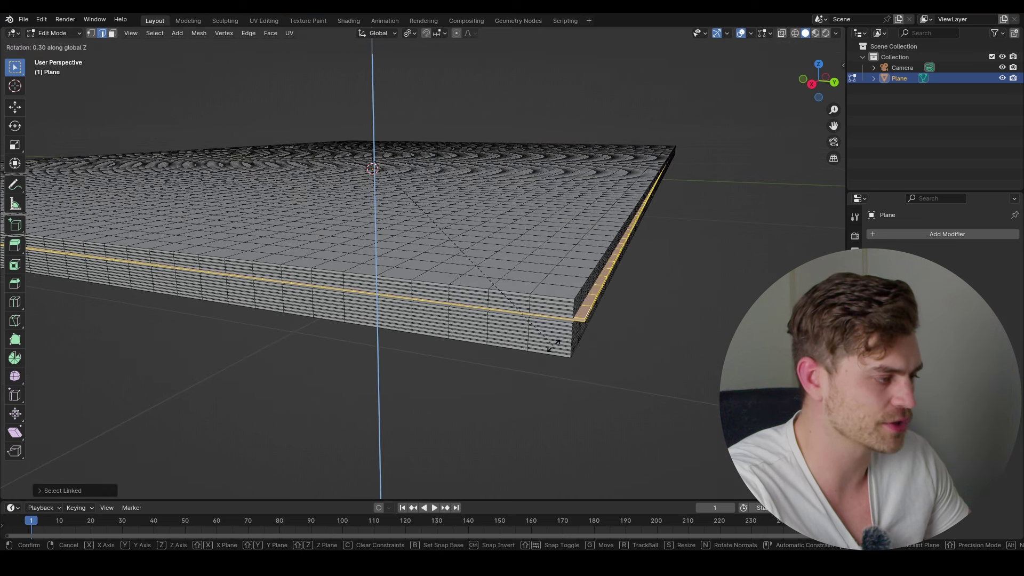
click(570, 336)
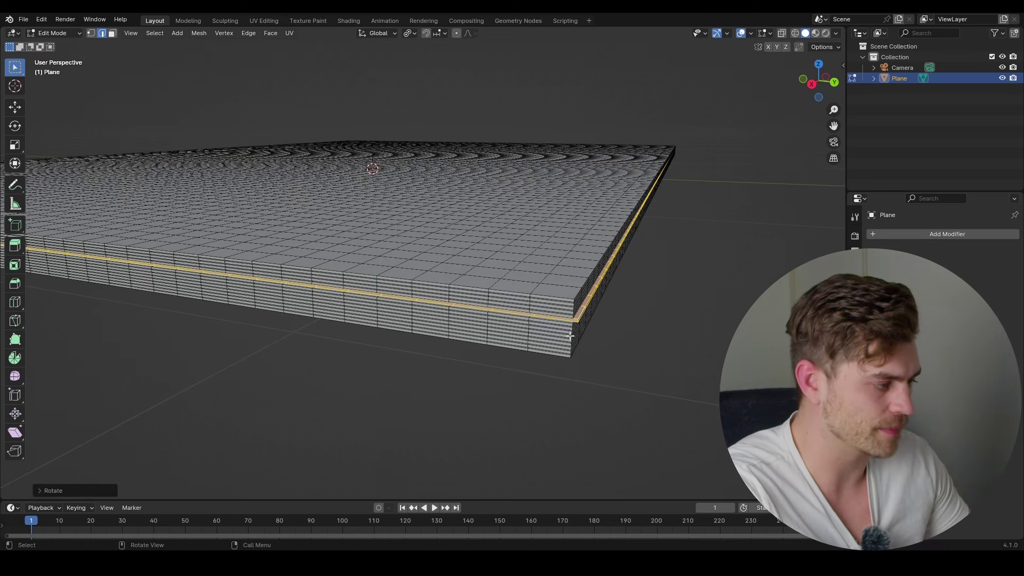
Step: Select another linked sheet lower in the stack and rotate it slightly about the global Z axis
click(570, 336)
key(ctrl+l)
key(r)
key(z)
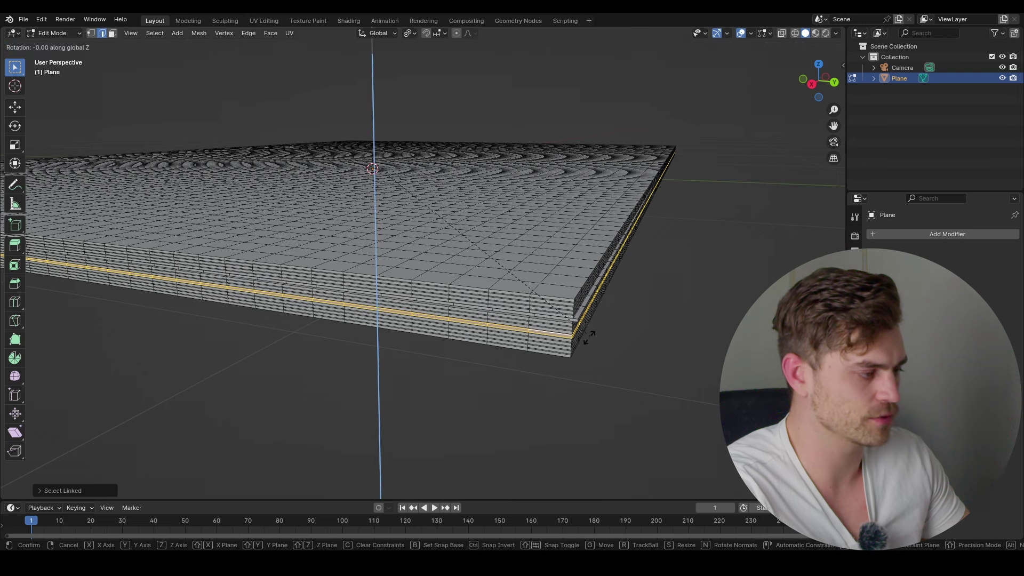
click(570, 349)
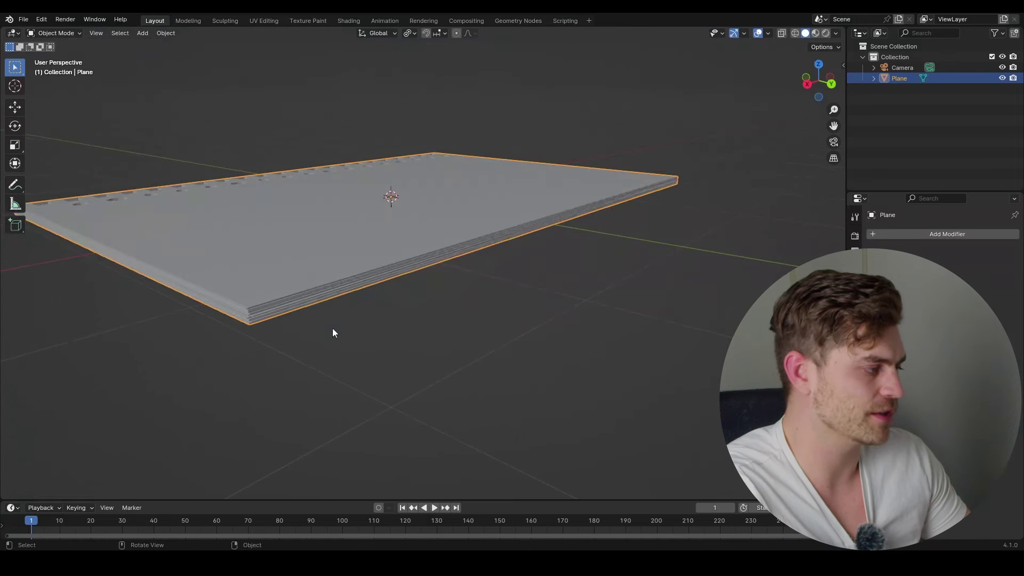
Step: Select the upper edge loop of the square hole nearest the page corner and snap the 3D cursor to its centre
middle_drag(332, 328, 348, 286)
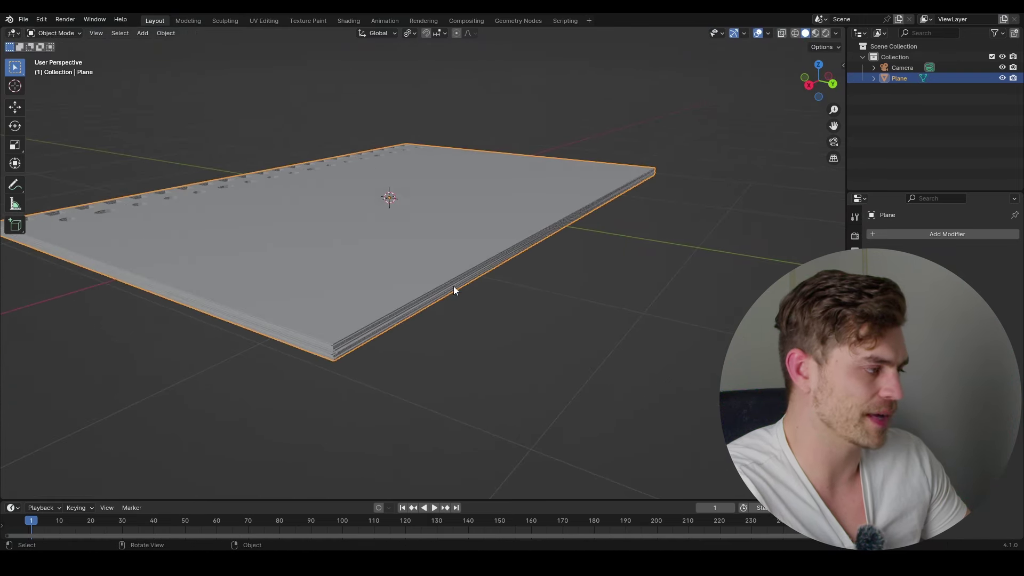
middle_drag(477, 263, 423, 291)
scroll(423, 281, up, 5)
key(Tab)
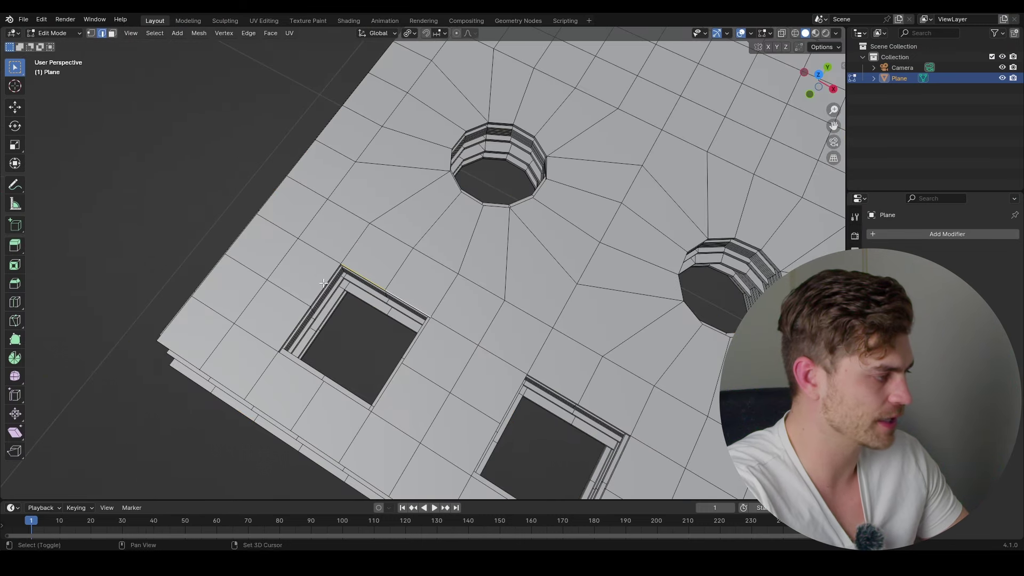
key(shift+s)
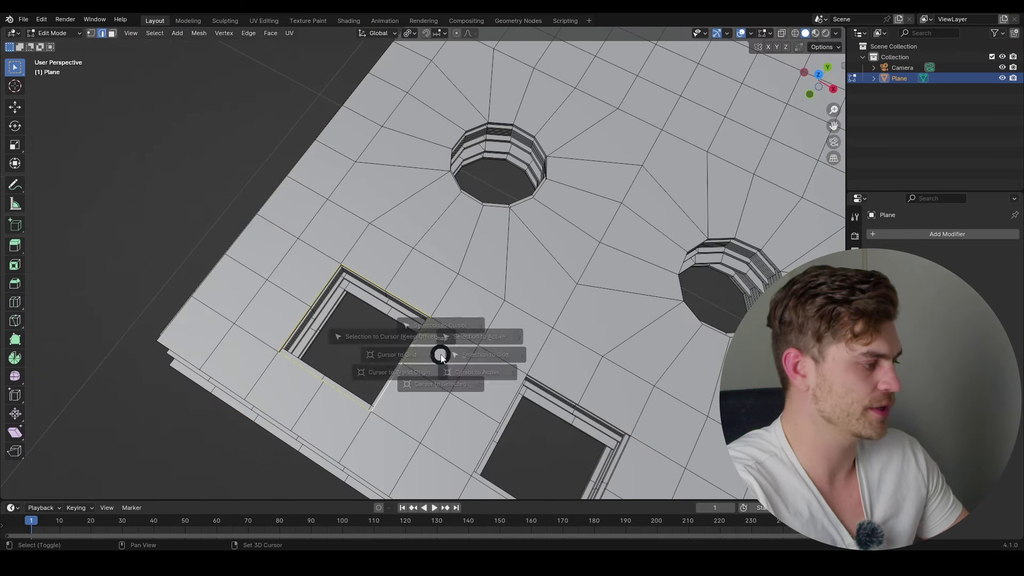
click(451, 406)
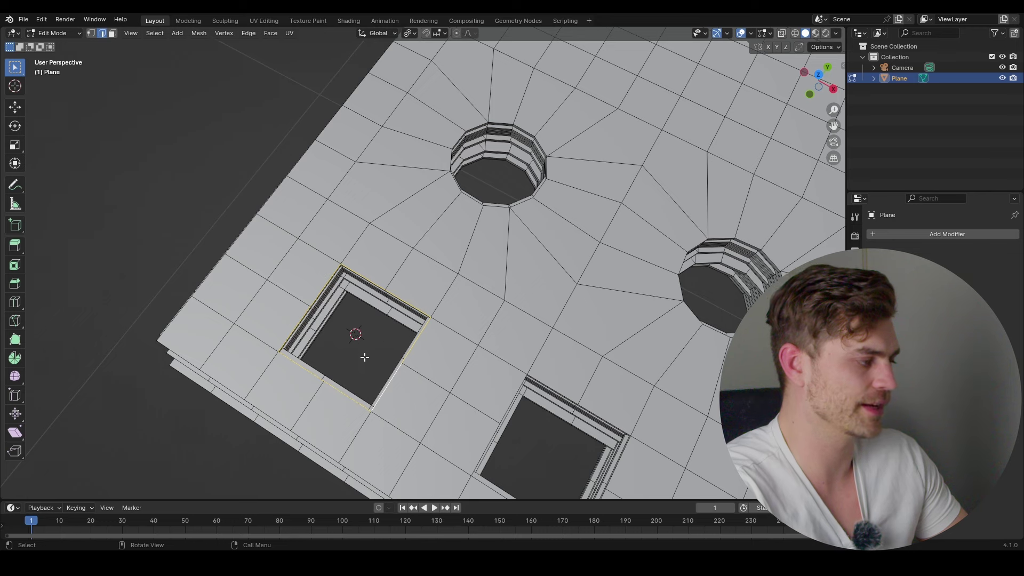
Step: Add a Bézier circle at the 3D cursor in Object Mode and scale it down to a small ring around the corner square hole
middle_drag(363, 328, 419, 290)
key(Tab)
key(shift+a)
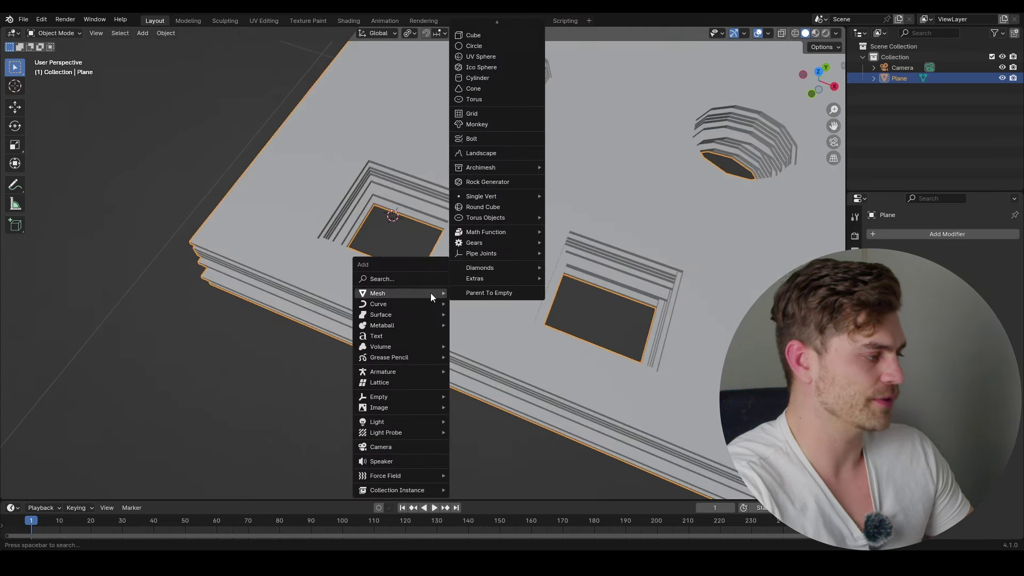
mouse_move(430, 303)
click(472, 314)
scroll(448, 284, down, 6)
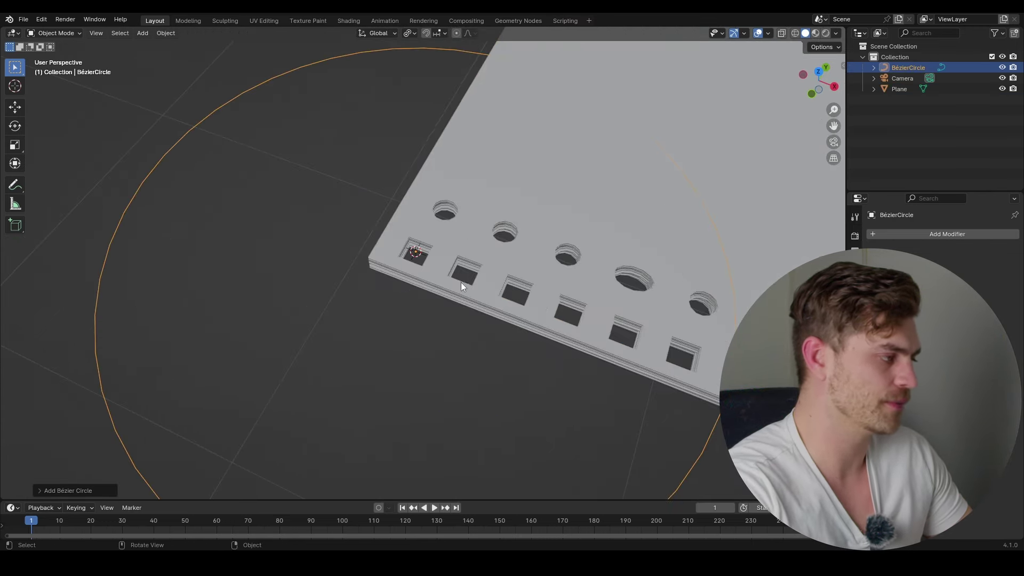
key(s)
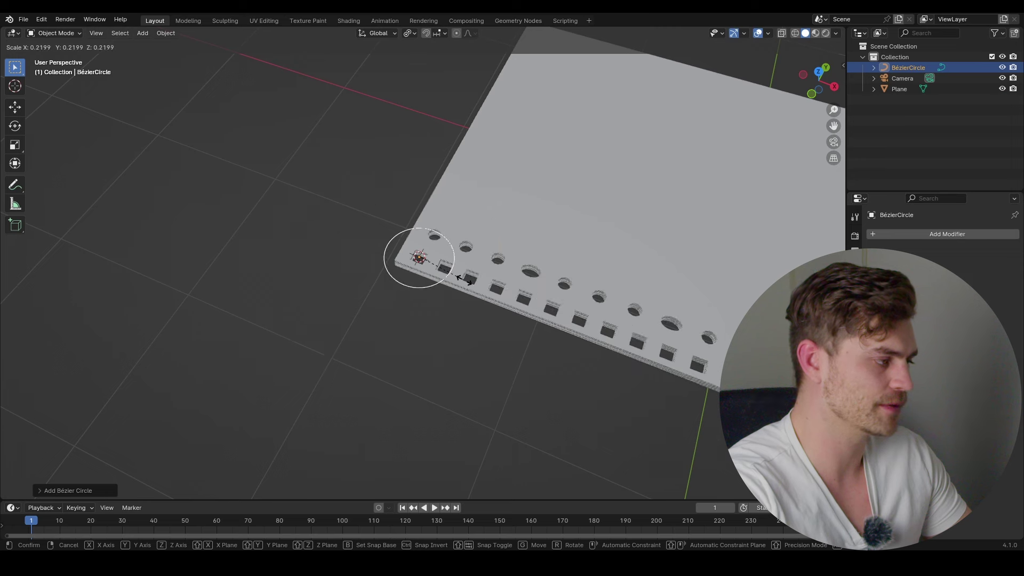
click(464, 278)
Step: Rotate the circle 90° about global Y and move it along negative Y so its inner side passes through the square hole
scroll(463, 277, up, 8)
text(y)
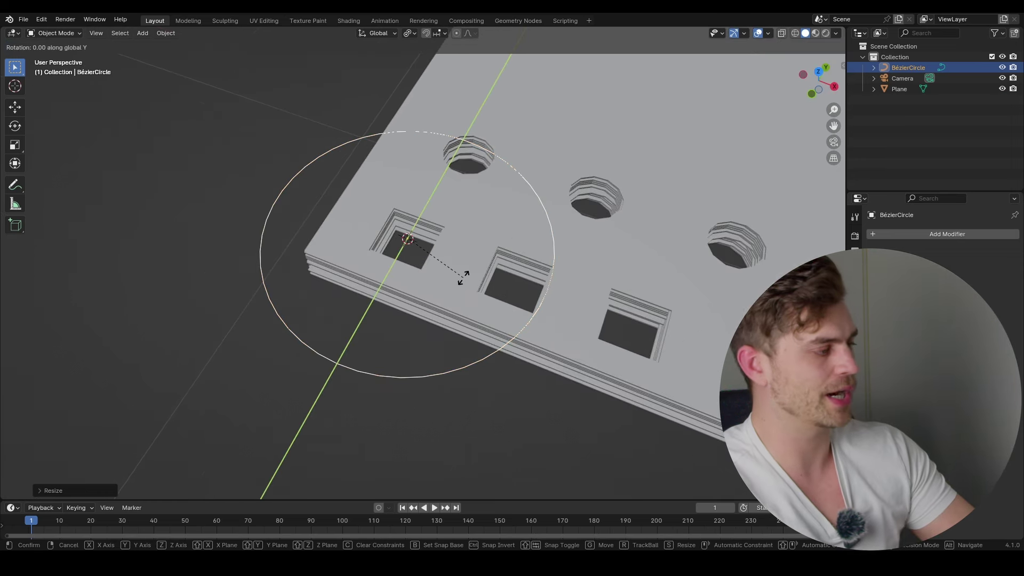
text(90)
key(Return)
key(g)
key(y)
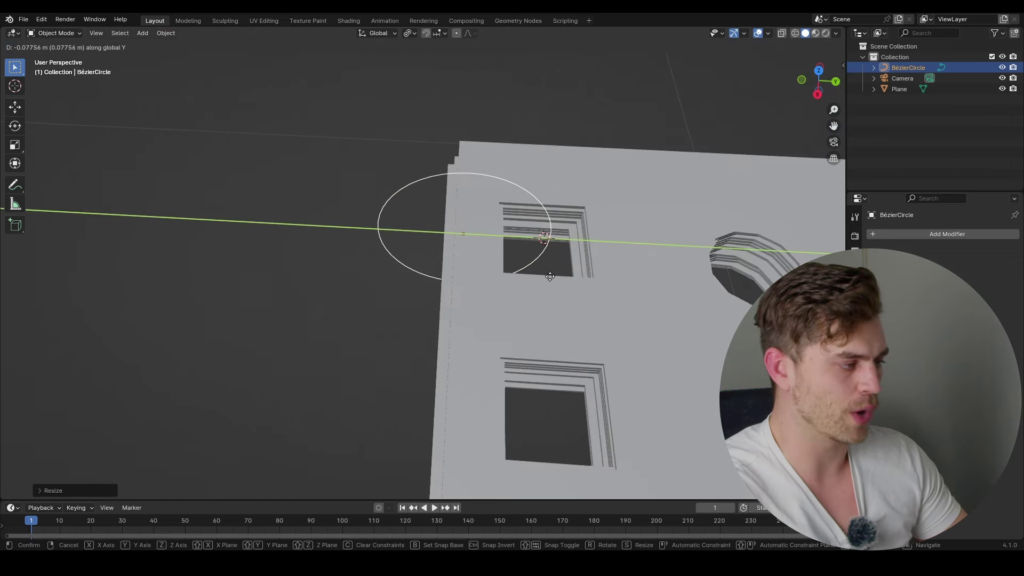
click(486, 255)
Step: Give the Bézier circle a small round bevel depth so it becomes a thin wire ring
middle_drag(487, 255, 539, 297)
click(854, 394)
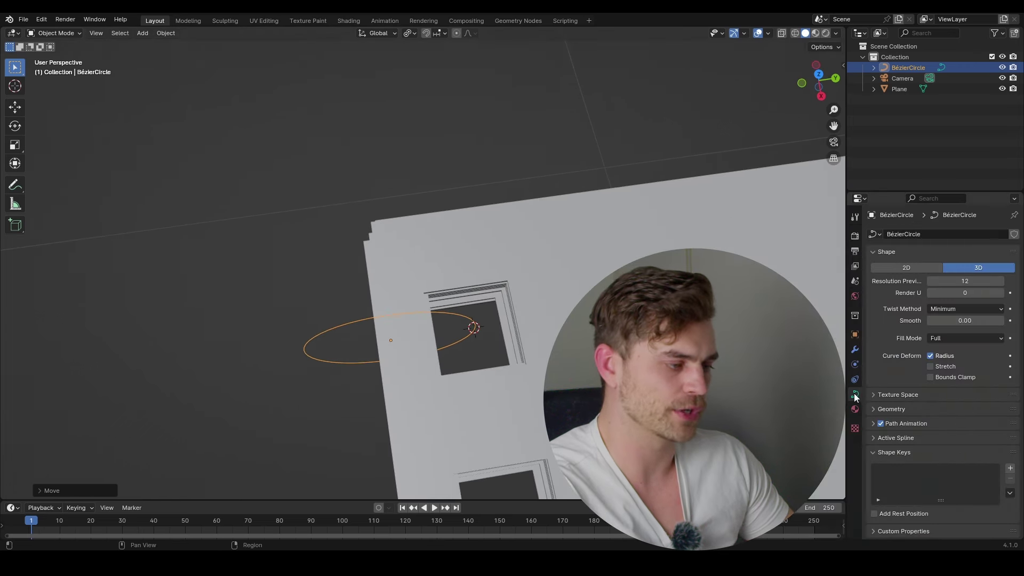
click(874, 409)
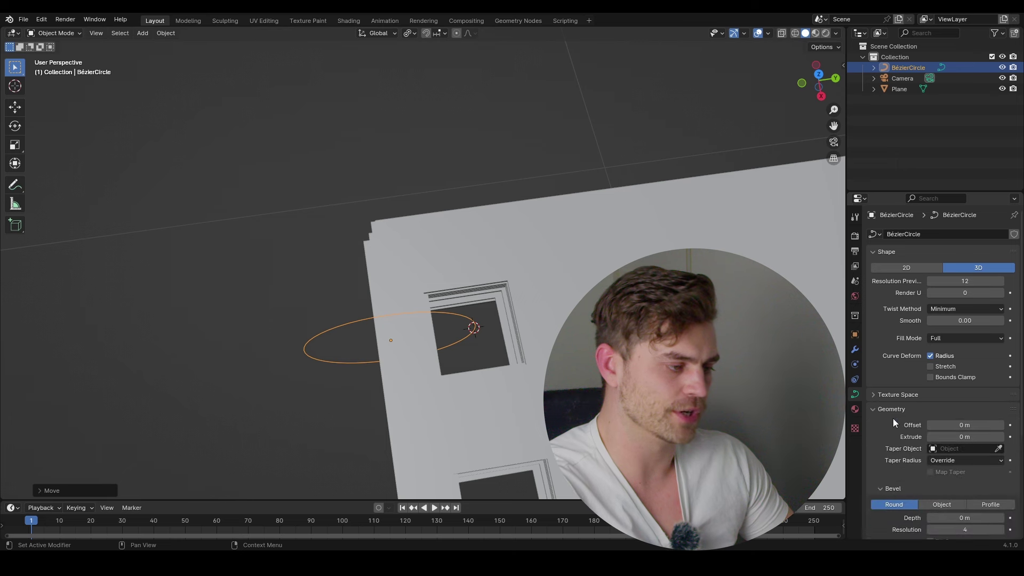
scroll(892, 418, down, 5)
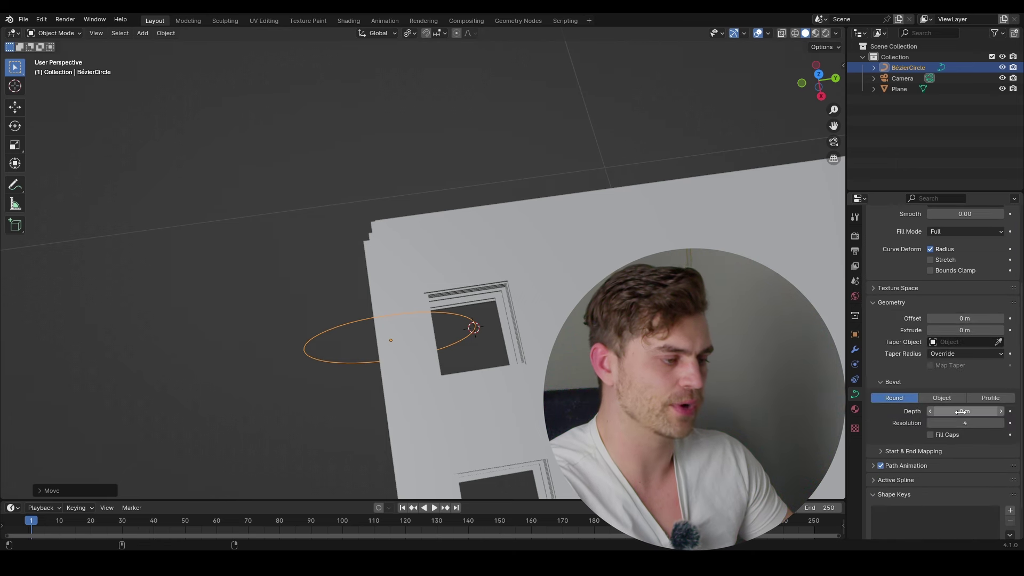
drag(955, 411, 972, 411)
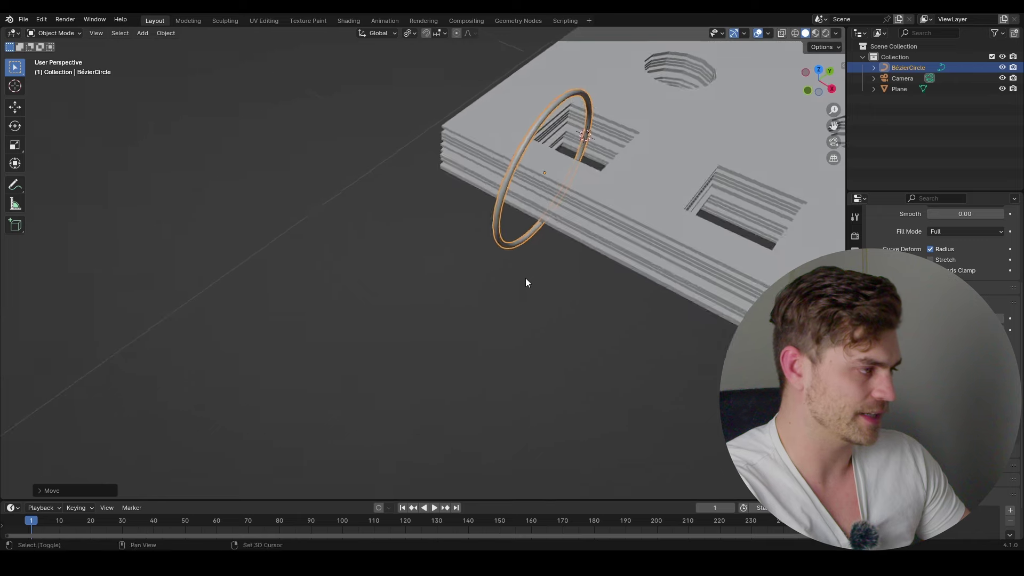
Step: Move the wire ring slightly along negative global X towards the corner side of the square hole
middle_drag(526, 282, 417, 312)
scroll(417, 313, up, 2)
middle_drag(501, 326, 495, 324)
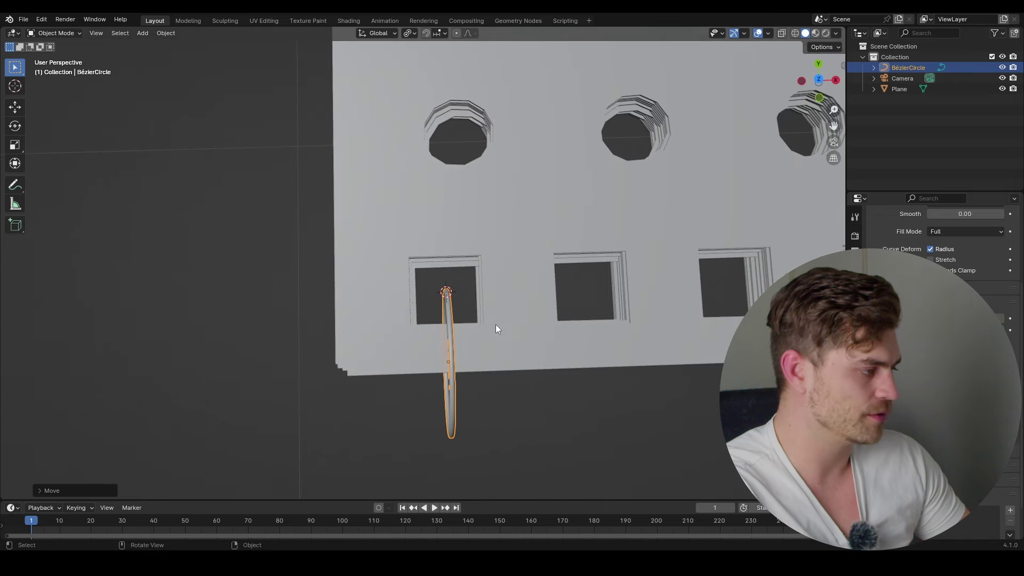
key(g)
key(x)
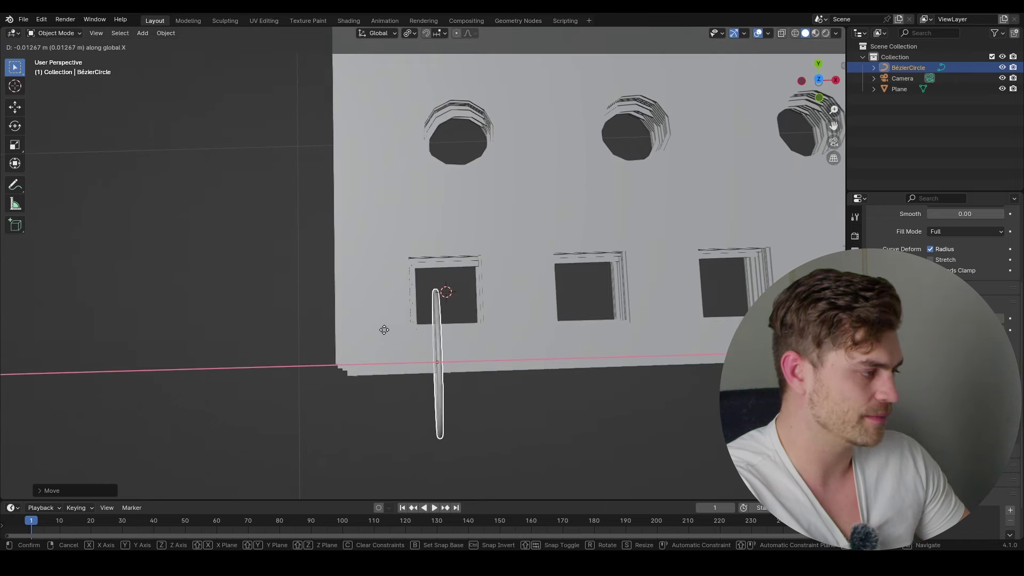
click(347, 332)
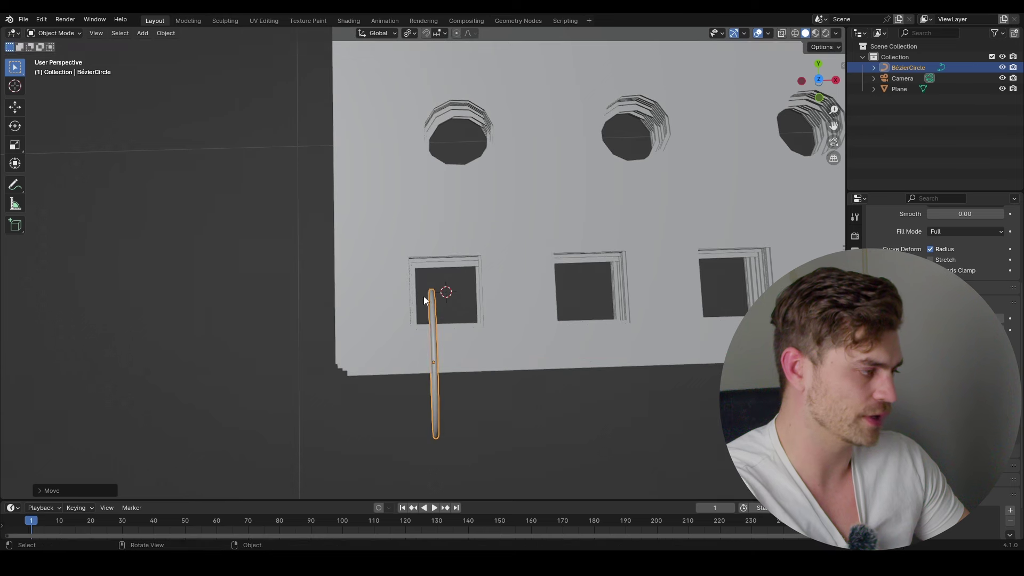
Step: Duplicate the ring inside the same curve object and offset the copy along global X within the same square hole
middle_drag(466, 293, 472, 305)
key(Tab)
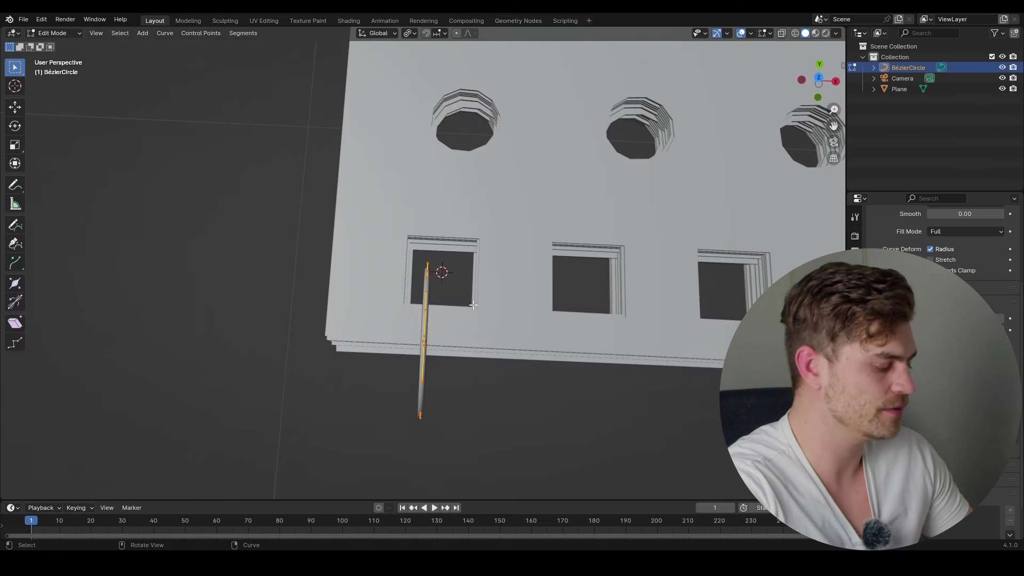
key(g)
key(x)
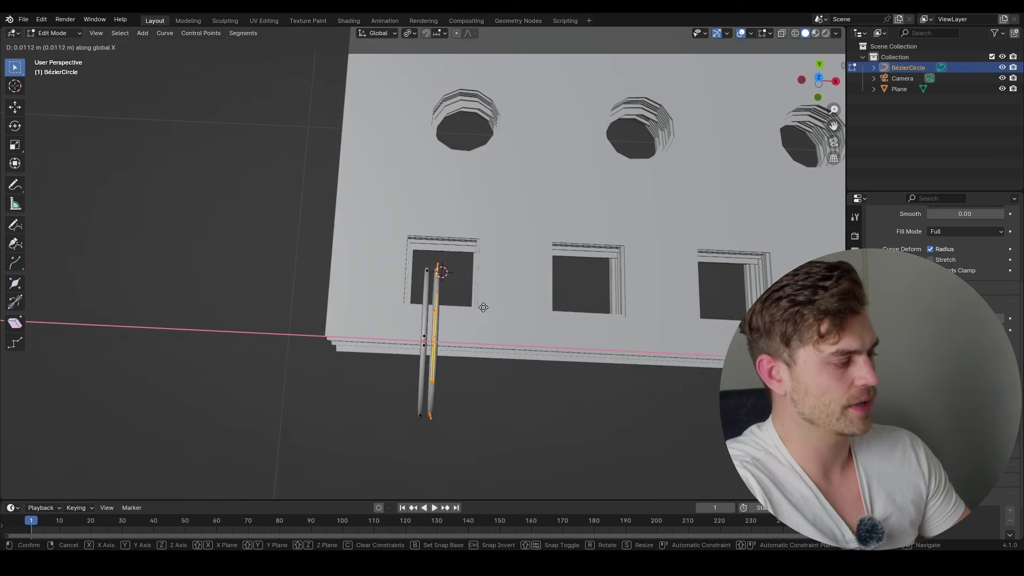
click(498, 317)
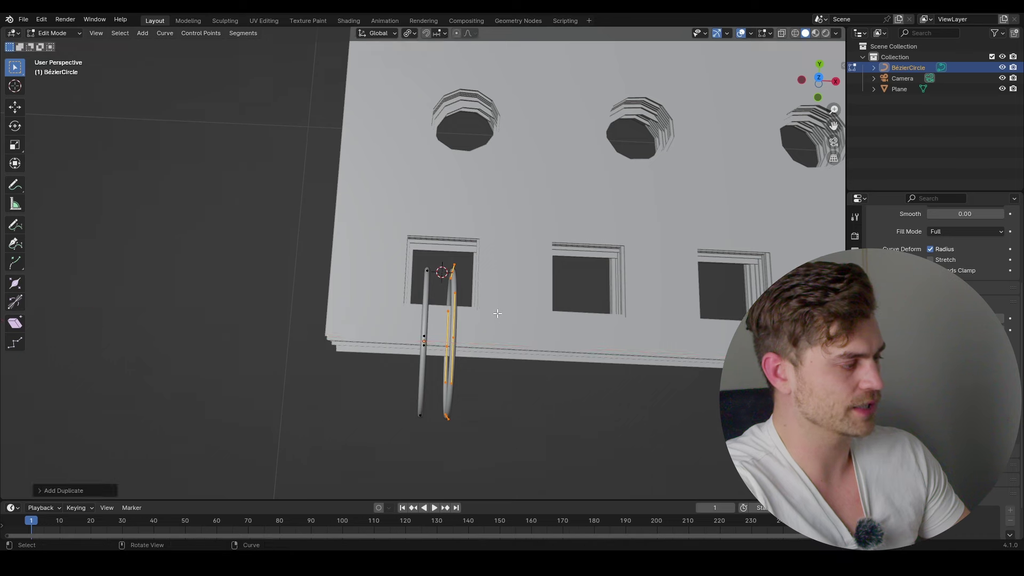
key(Tab)
Step: Scale down the ring pair and shift it along positive global Y so both rings reach into the square hole
middle_drag(497, 315, 393, 309)
scroll(392, 261, down, 4)
scroll(394, 313, up, 8)
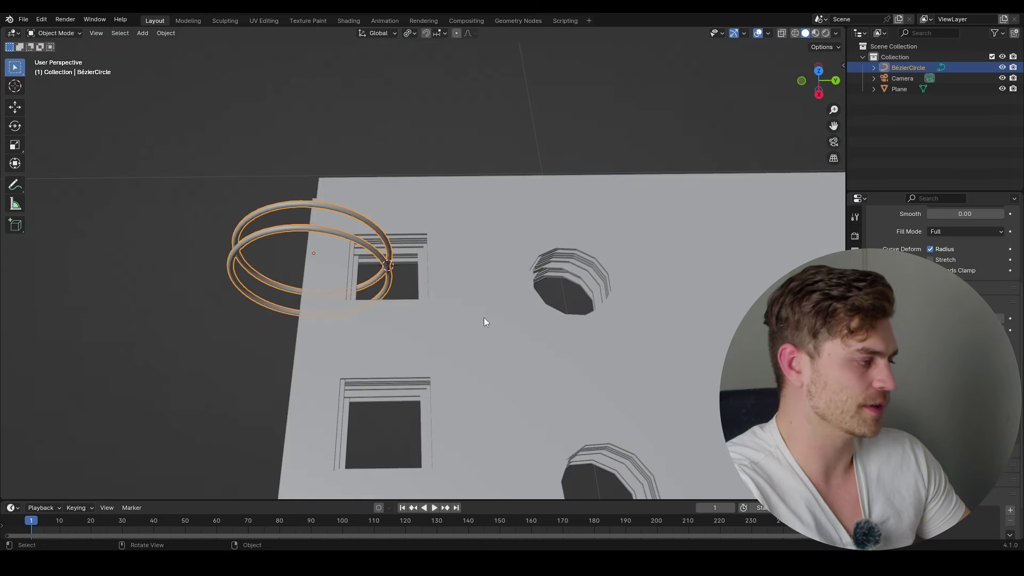
key(s)
click(436, 304)
key(g)
key(y)
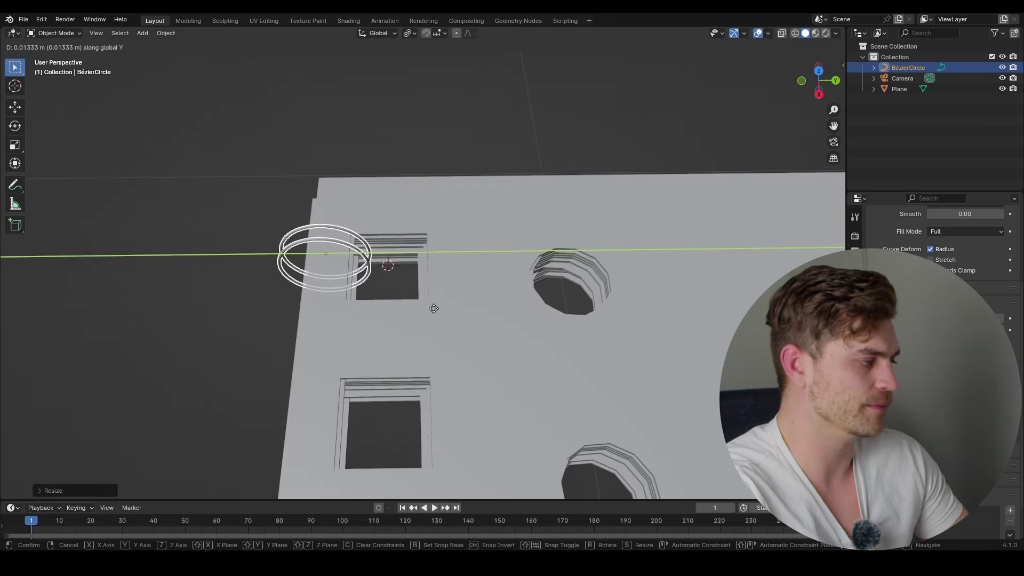
click(443, 308)
scroll(364, 267, up, 4)
shift+middle_drag(356, 257, 413, 283)
middle_drag(412, 283, 506, 252)
key(s)
key(y)
right_click(434, 278)
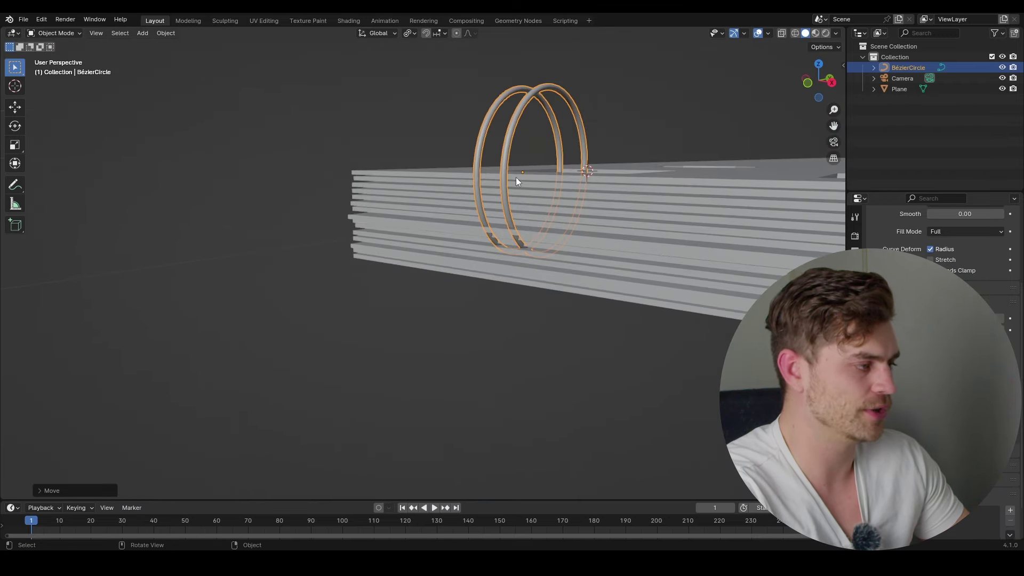
Step: Lower the ring pair along global Z so it wraps centrally around the thickness of the page stack
key(g)
key(z)
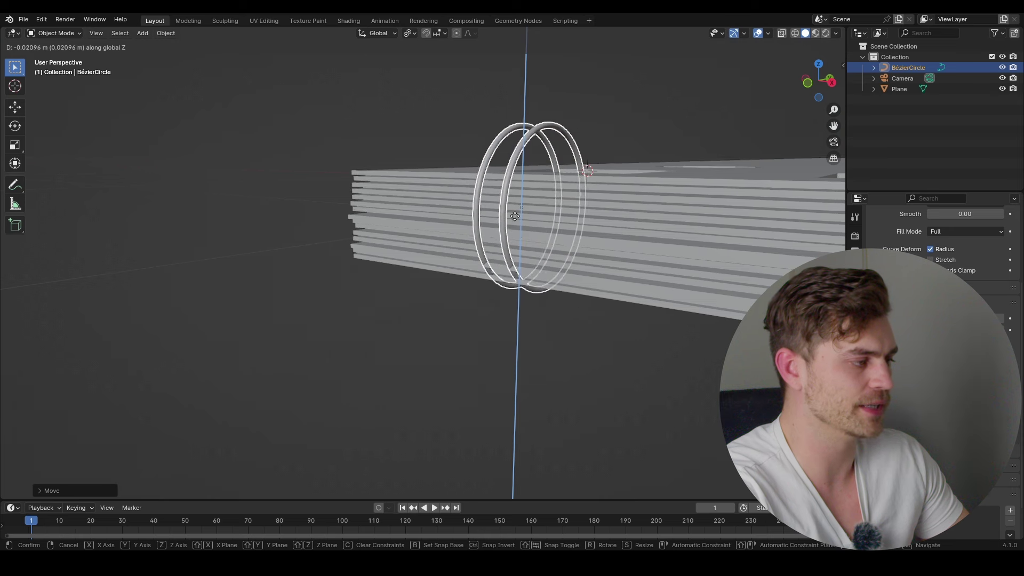
click(513, 232)
middle_drag(514, 232, 519, 326)
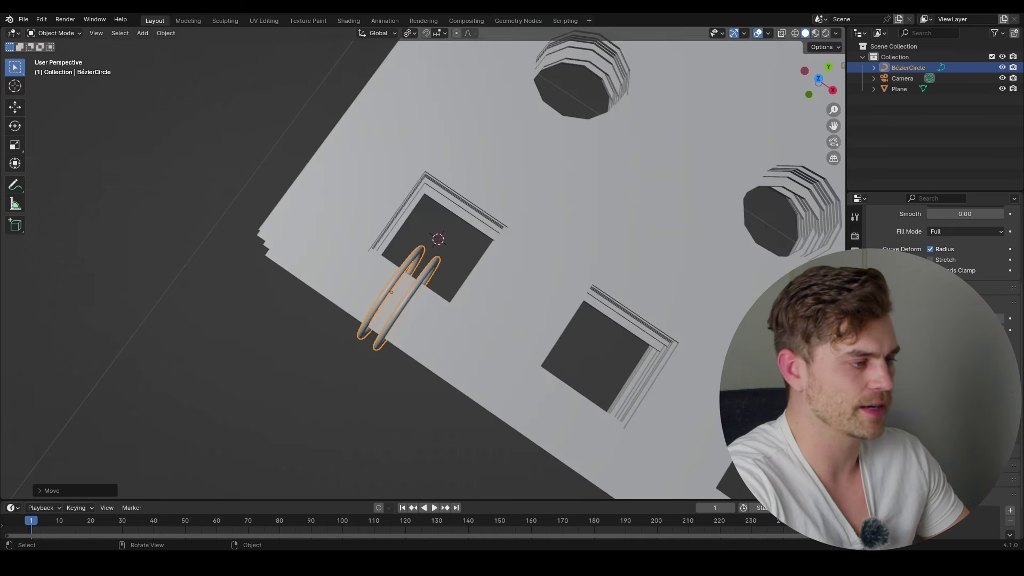
Step: Add an Array modifier to the ring pair and apply all of the object's transforms
click(855, 365)
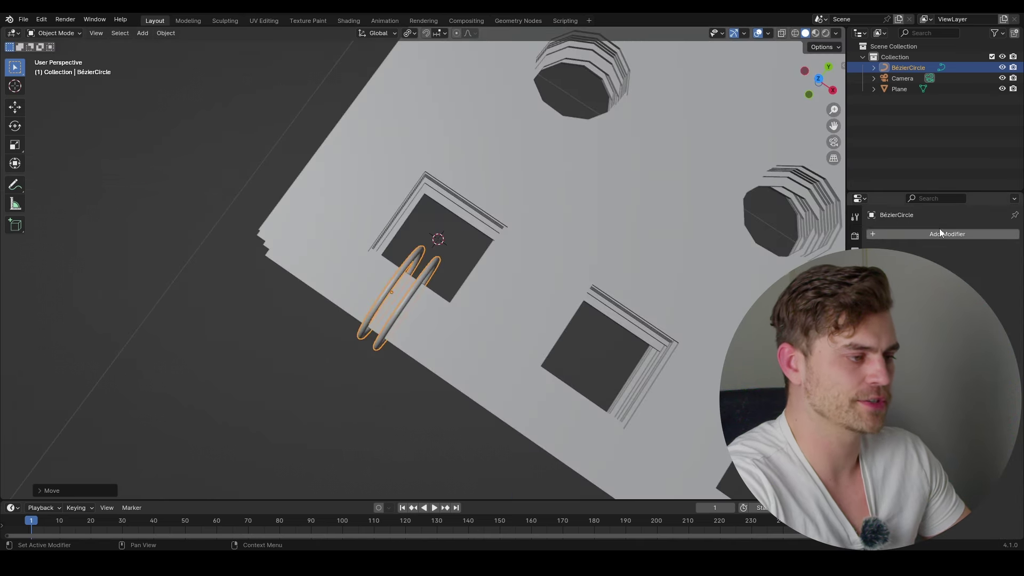
click(942, 229)
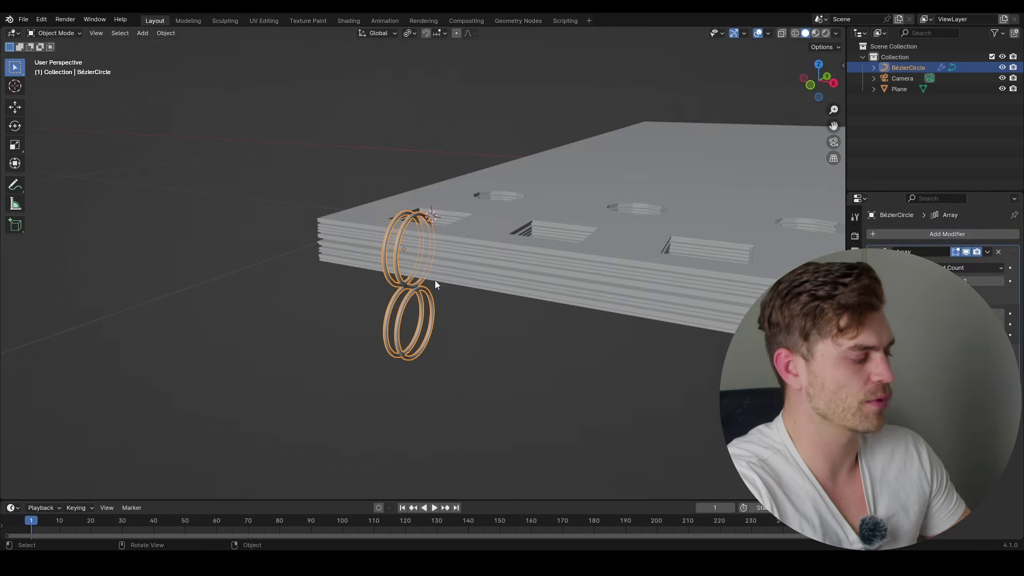
key(ctrl+a)
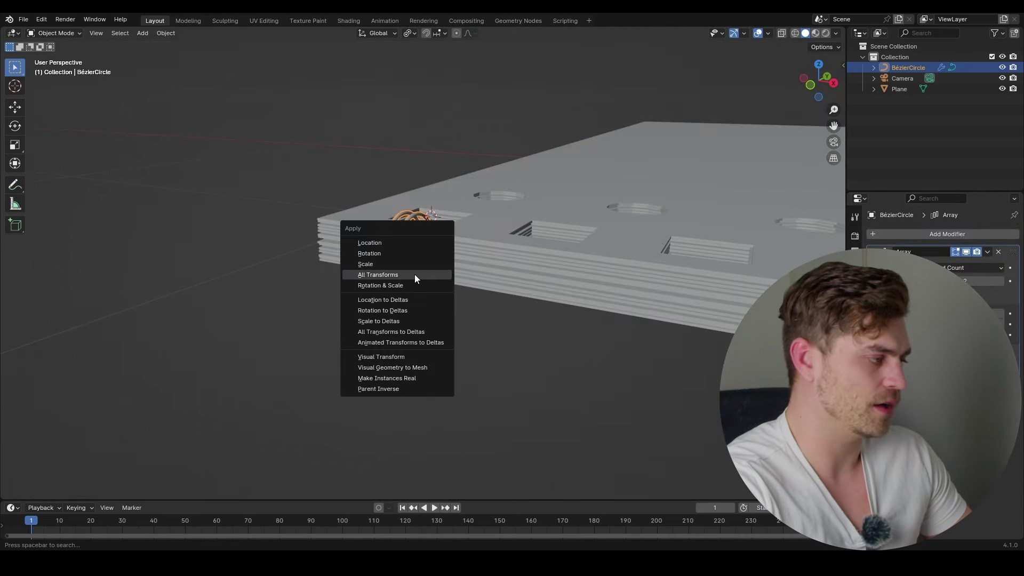
click(414, 274)
Step: Increase the array's X offset to match the square hole spacing and raise its count to fill the row of holes
middle_drag(428, 247, 475, 287)
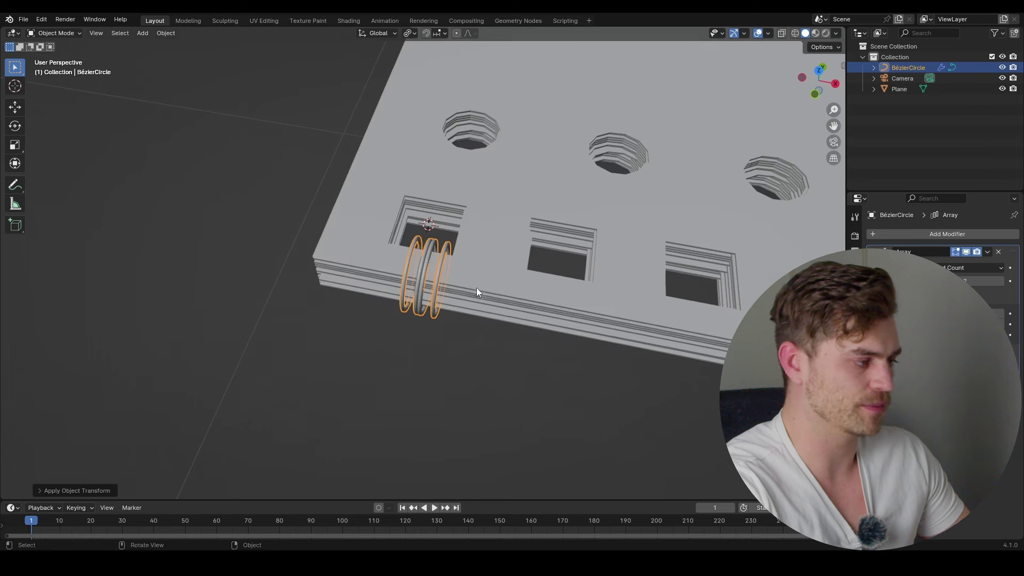
drag(970, 314, 1004, 313)
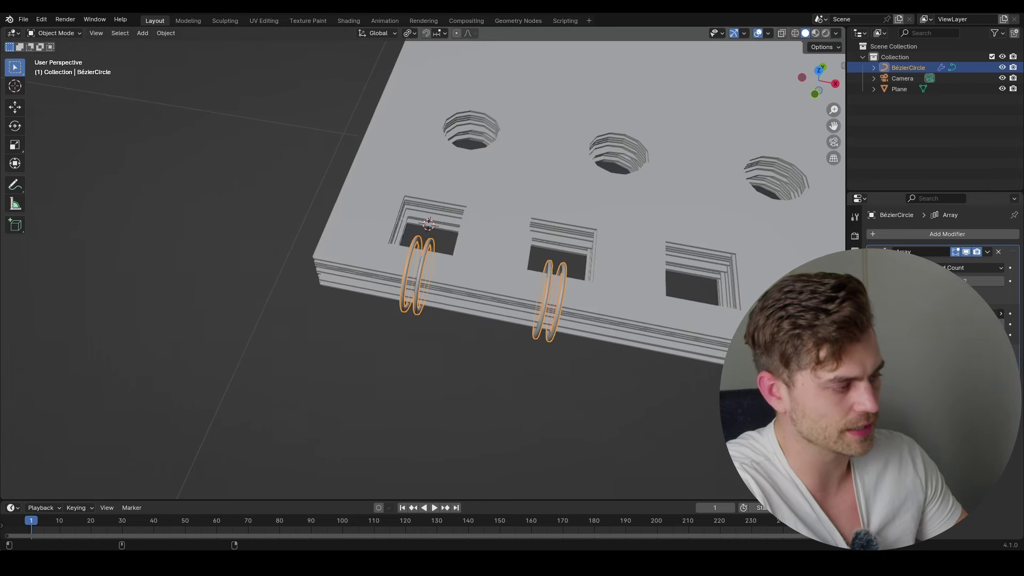
shift+middle_drag(656, 357, 471, 339)
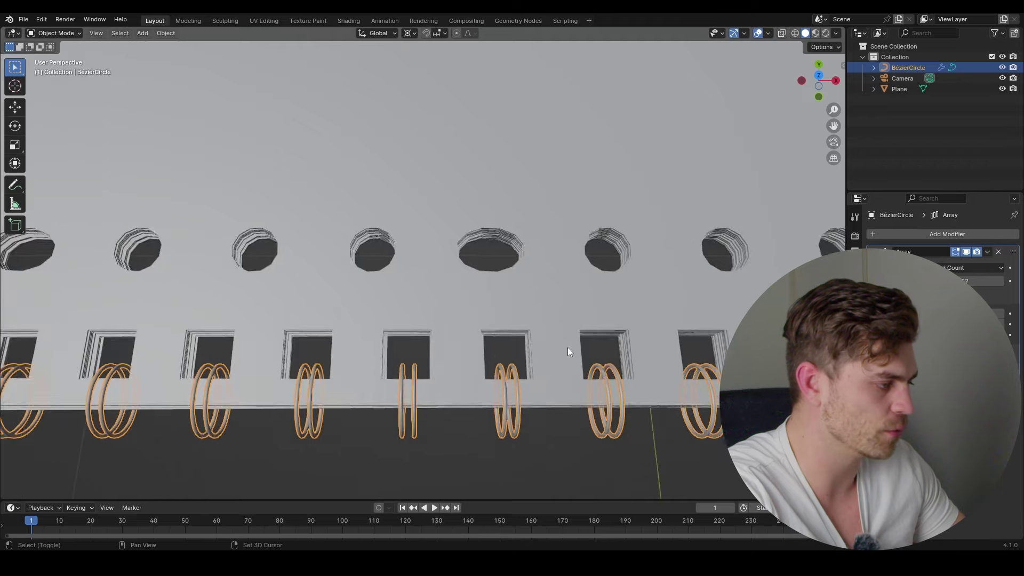
scroll(587, 353, down, 5)
scroll(476, 387, up, 3)
scroll(476, 369, up, 2)
Step: Edit the page stack in top view with X-ray on and box-select the faces beside the last round hole through all sheets
click(471, 339)
key(Tab)
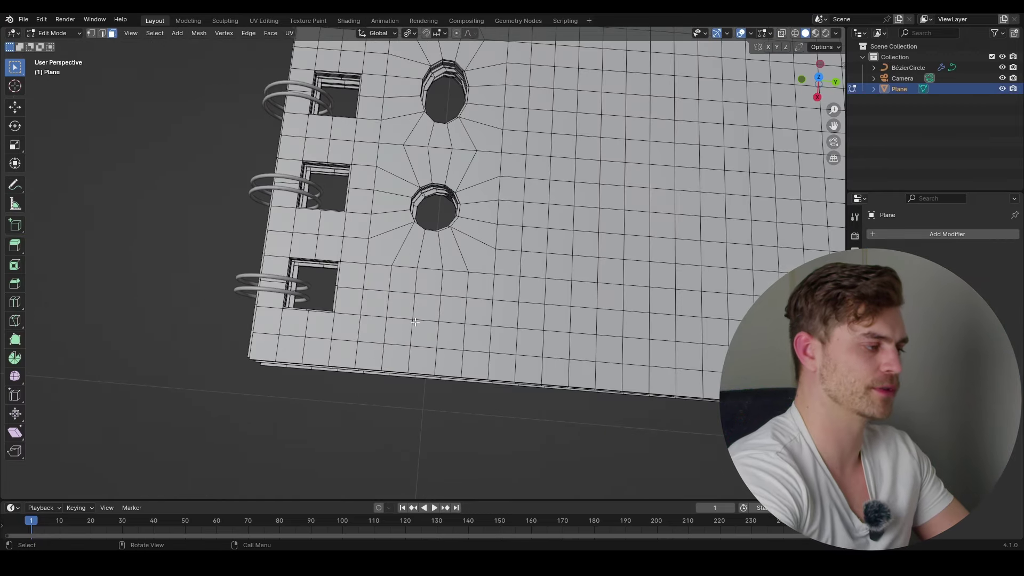
key(KP_7)
scroll(450, 282, up, 2)
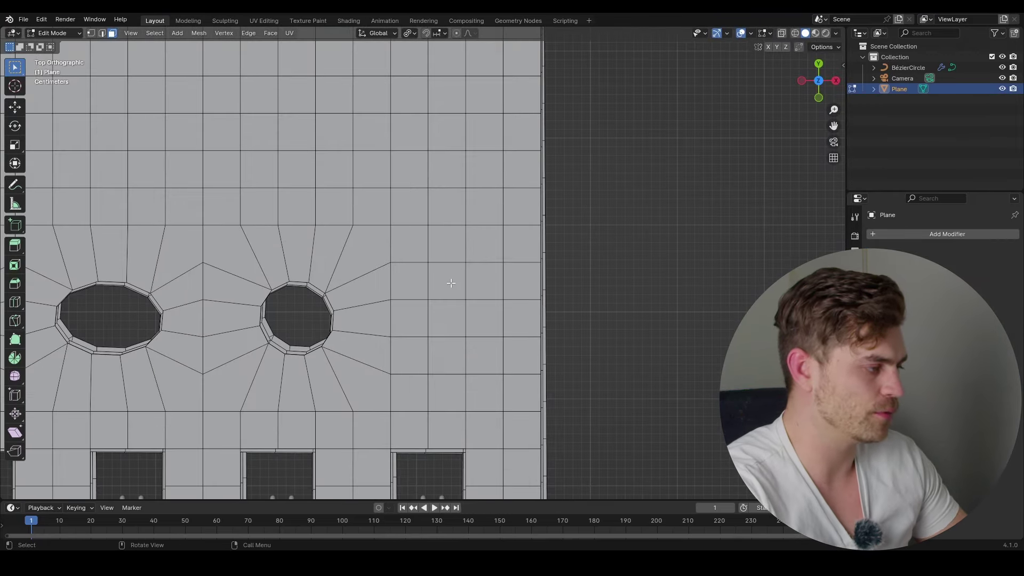
key(alt+z)
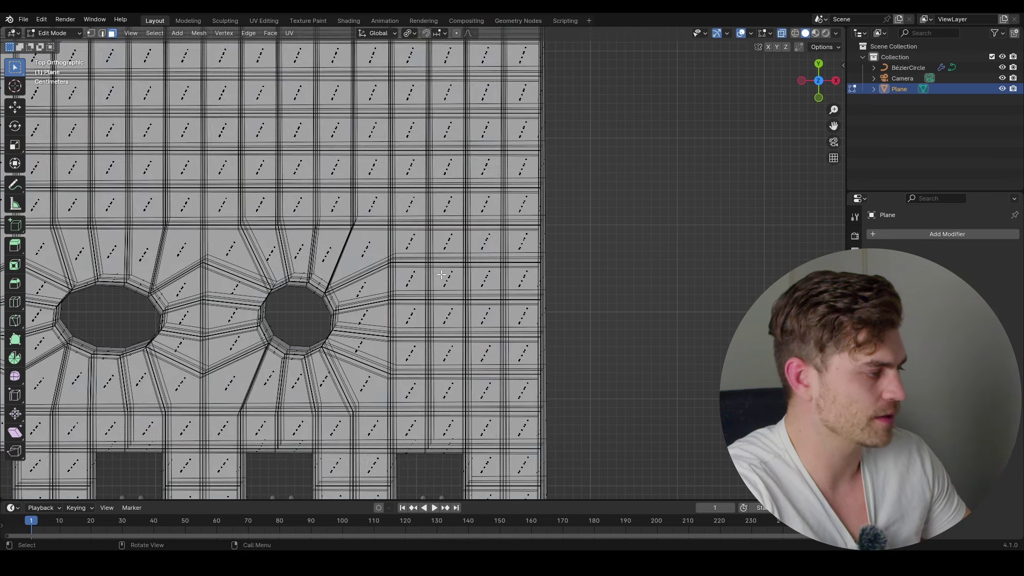
key(b)
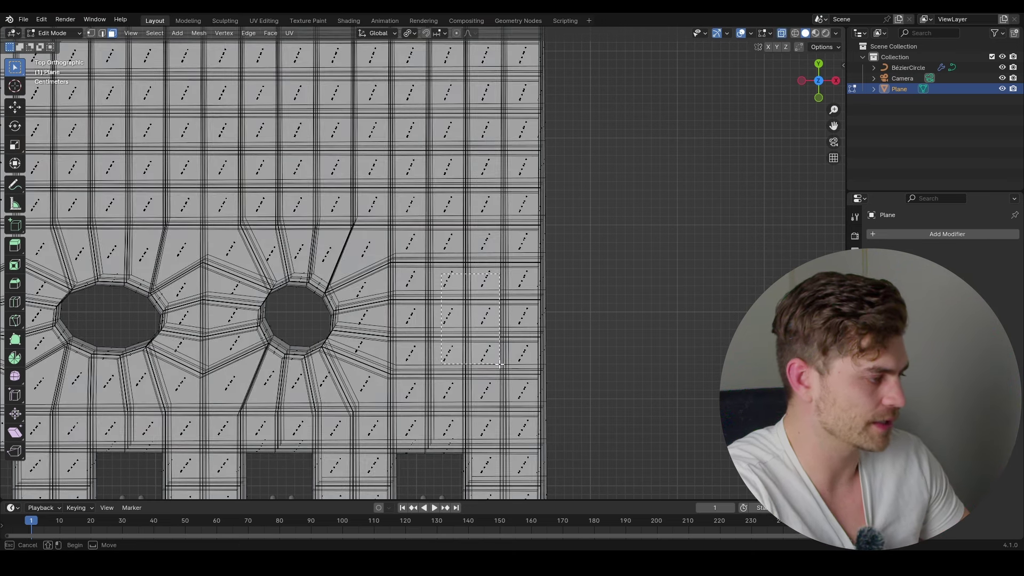
drag(499, 364, 499, 365)
Step: Shape the selected face block on all sheets into a circle with LoopTools Circle
middle_drag(499, 364, 391, 292)
right_click(392, 292)
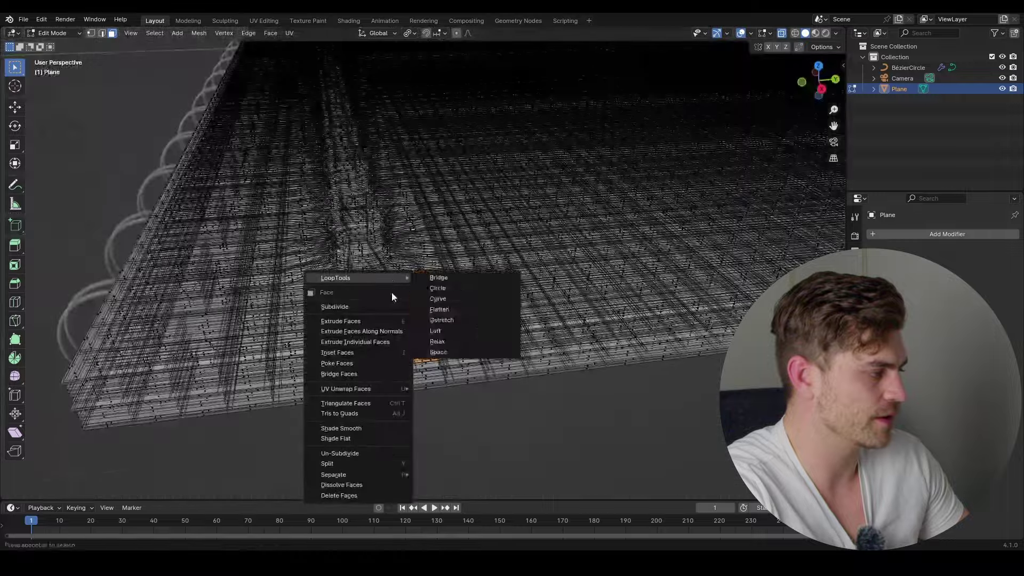
mouse_move(388, 275)
click(452, 289)
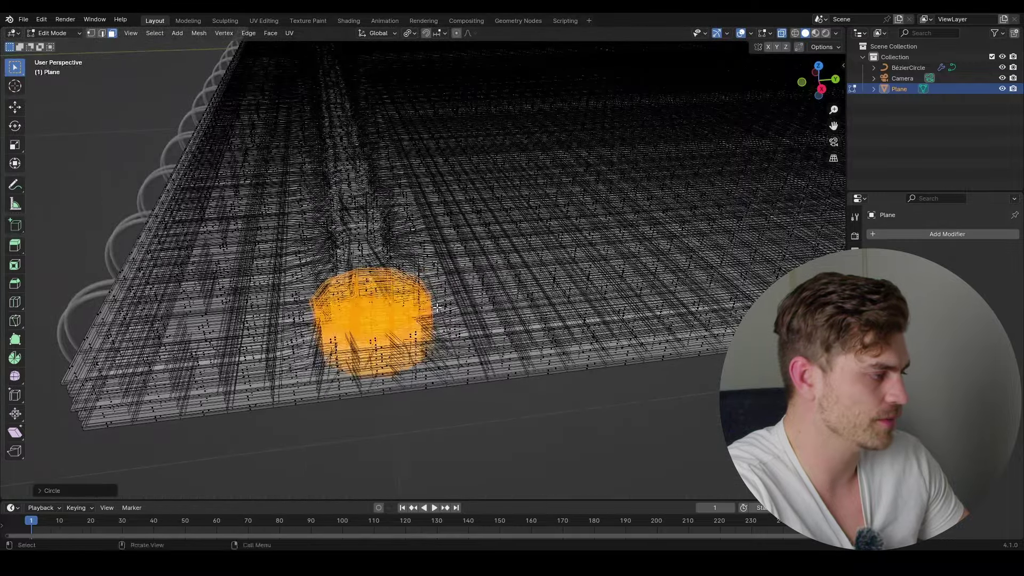
Step: Turn X-ray off, scale the circular faces down to match the neighbouring round hole, and delete them to open the hole
middle_drag(453, 291, 479, 347)
middle_drag(480, 346, 475, 358)
key(s)
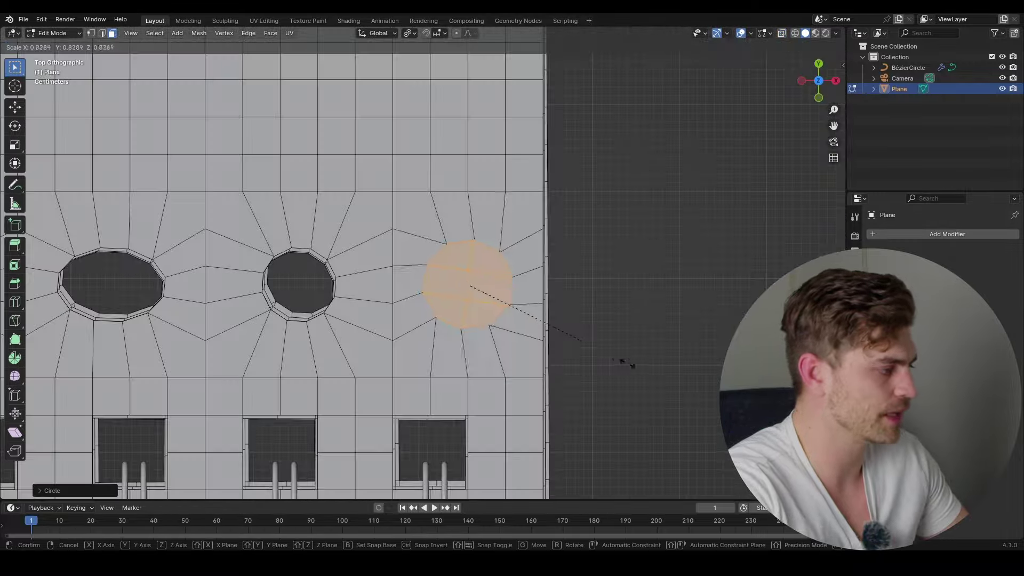
click(599, 347)
key(x)
click(573, 341)
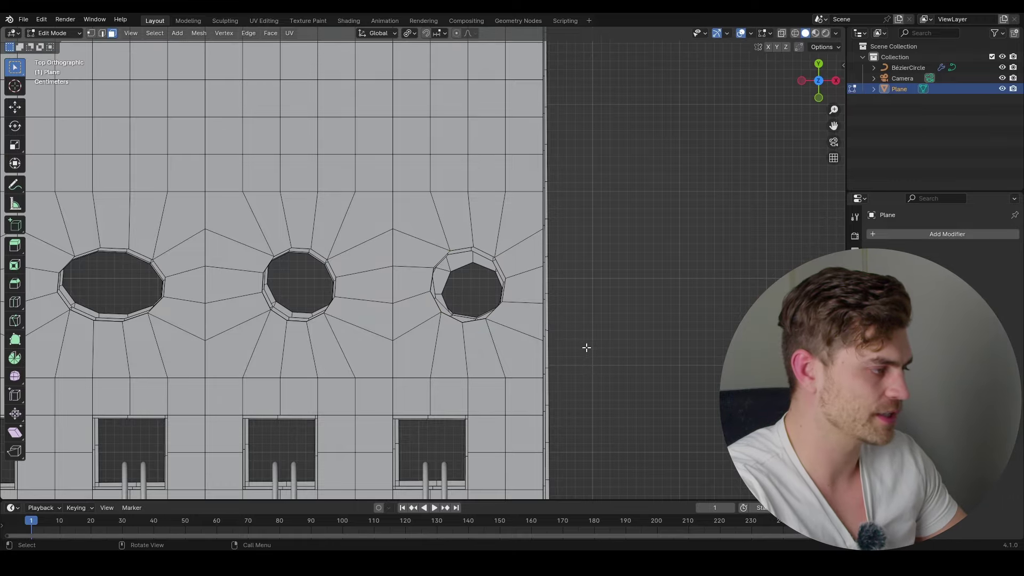
middle_drag(586, 348, 457, 379)
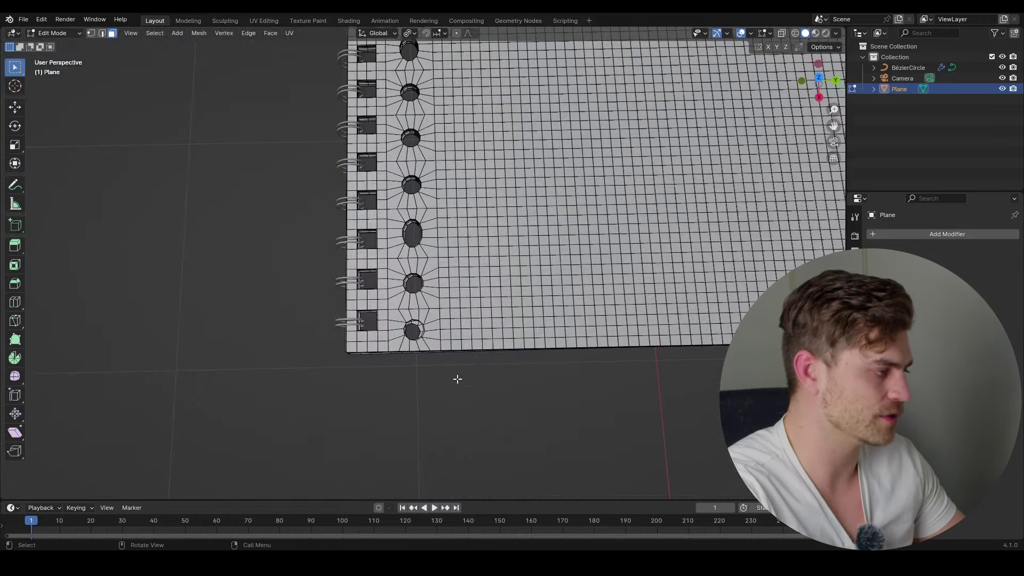
Step: Select all linked geometry of one sheet in the middle of the page stack and separate it into its own object
scroll(458, 379, up, 5)
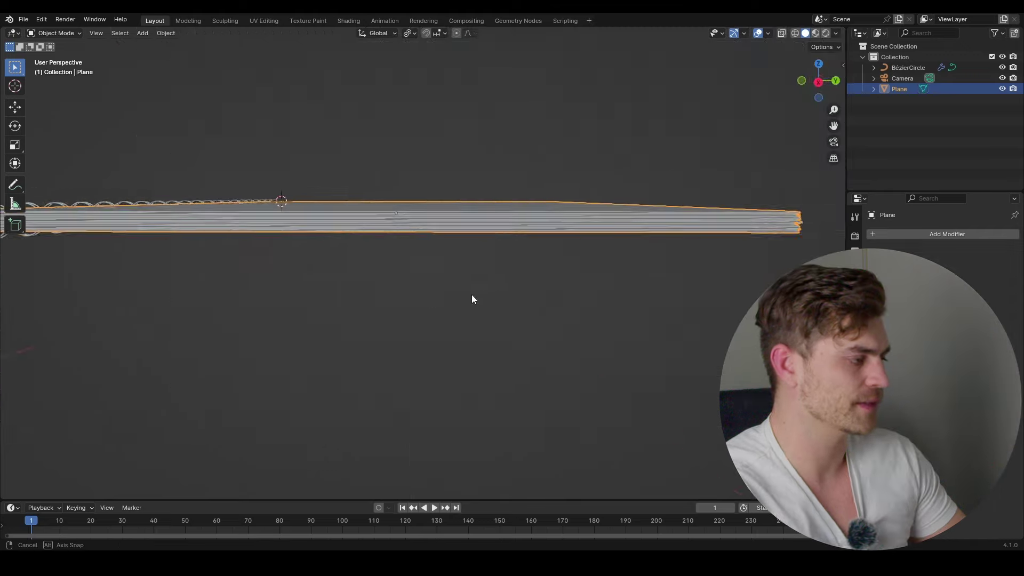
middle_drag(471, 295, 444, 205)
key(Tab)
scroll(459, 296, up, 3)
click(443, 204)
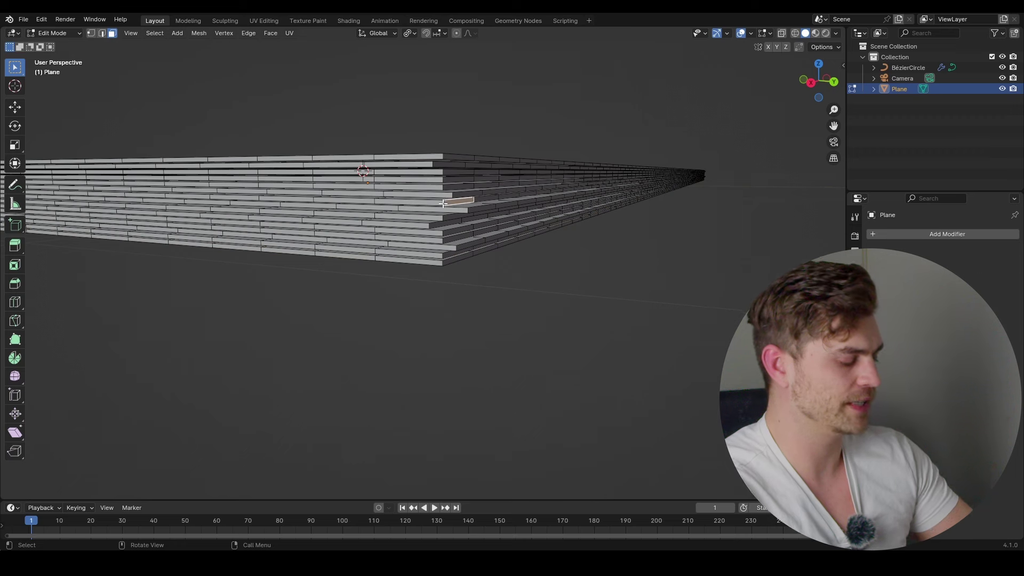
key(l)
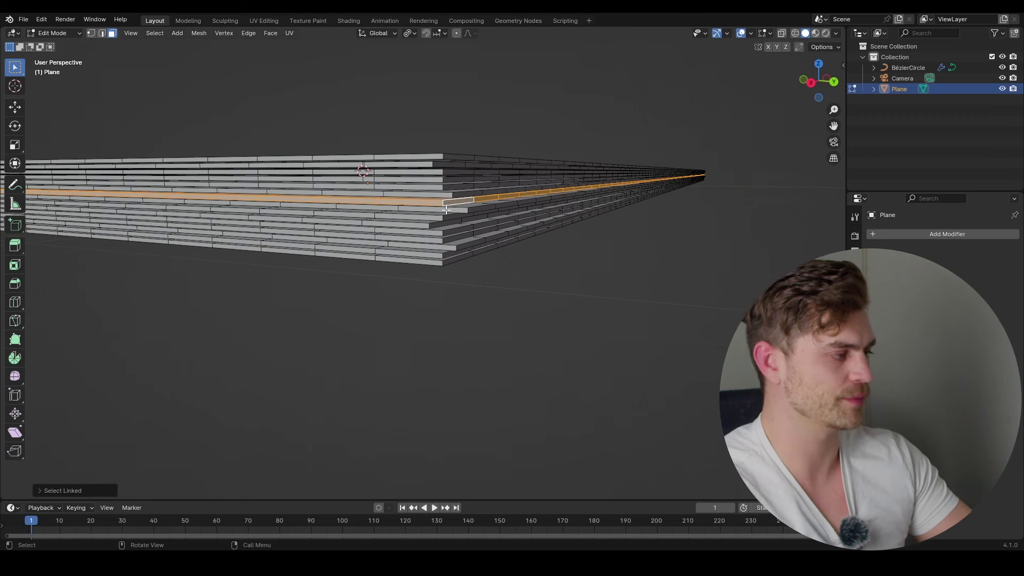
key(p)
click(438, 210)
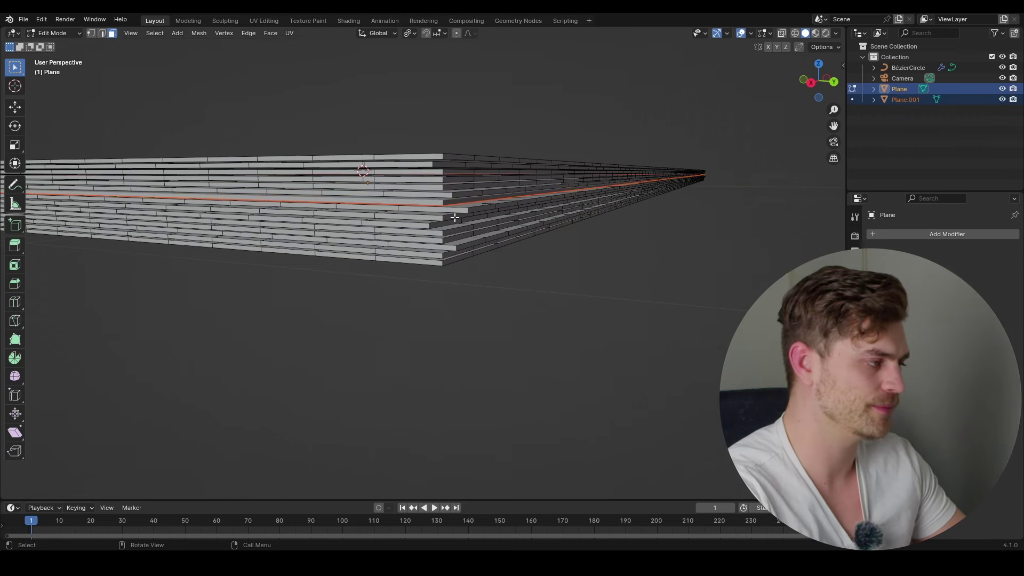
Step: Move the separated sheet along the Y axis so it sticks out past the stack's edge opposite the rings
key(Tab)
click(443, 201)
key(KP_Decimal)
key(g)
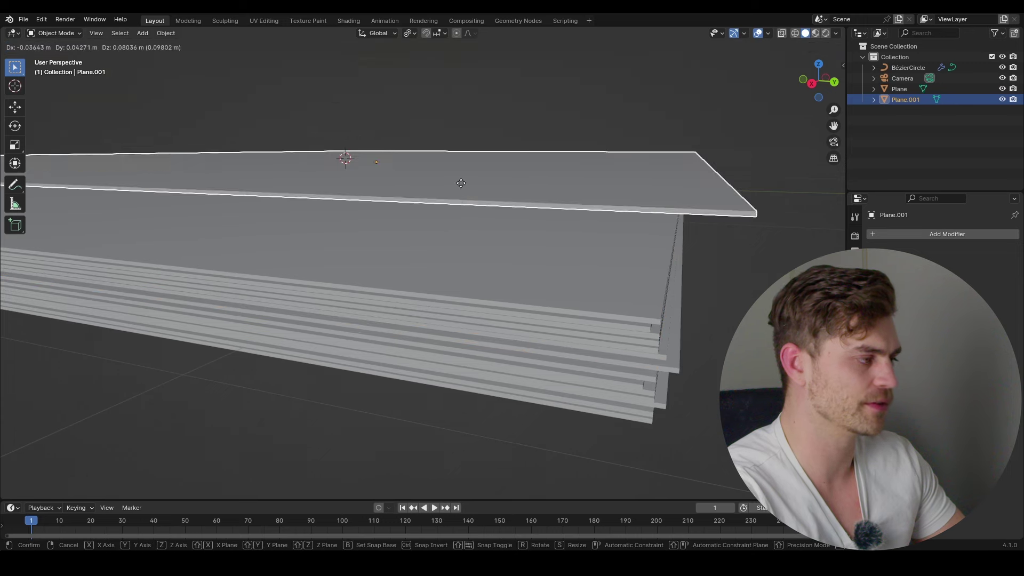
middle_drag(461, 182, 526, 261)
key(y)
click(509, 205)
key(g)
key(y)
click(531, 209)
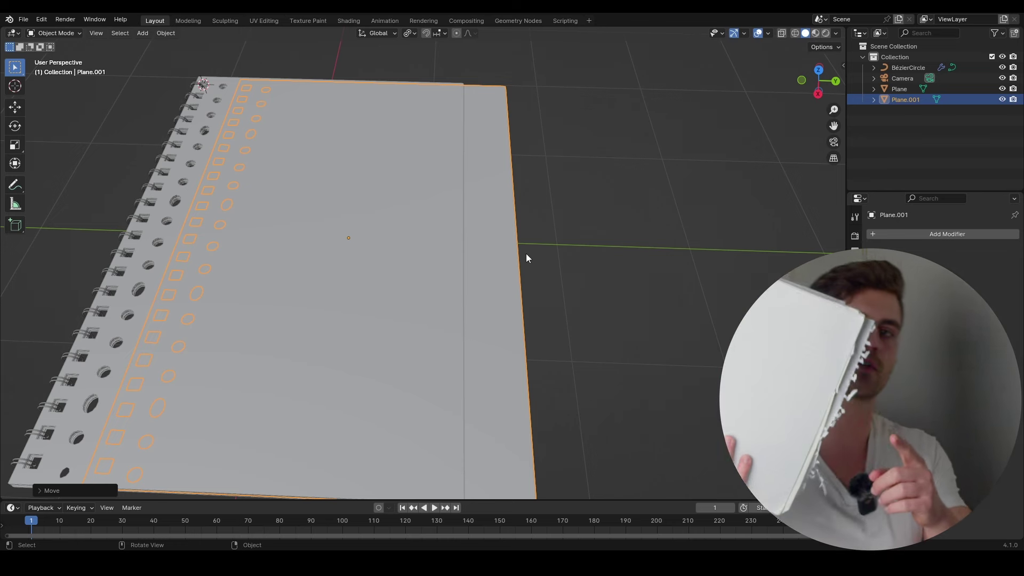
Step: Shift patches of the protruding sheet's outer edge with smooth proportional editing to make it wavy, and save the file
middle_drag(526, 254, 510, 255)
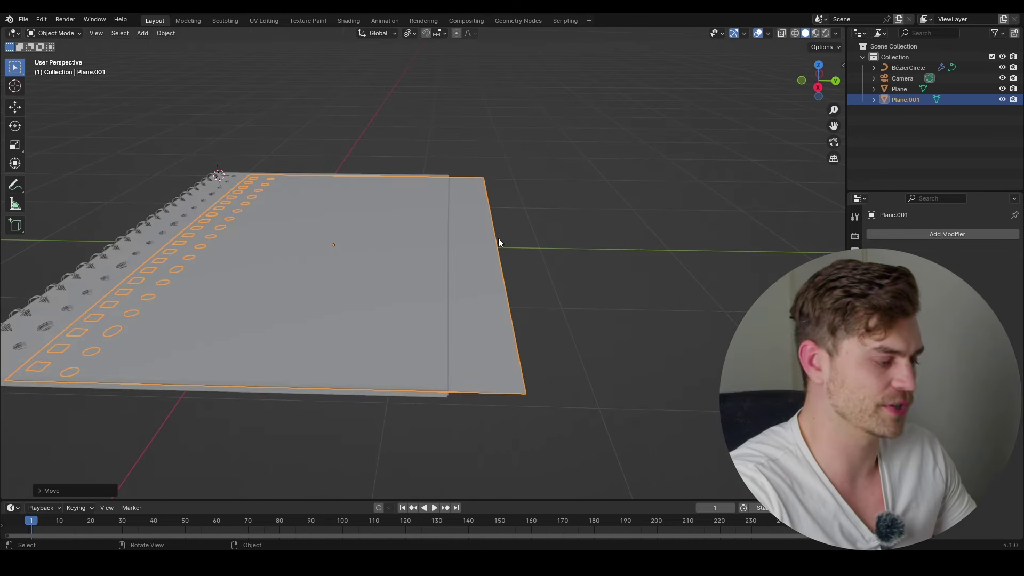
key(Tab)
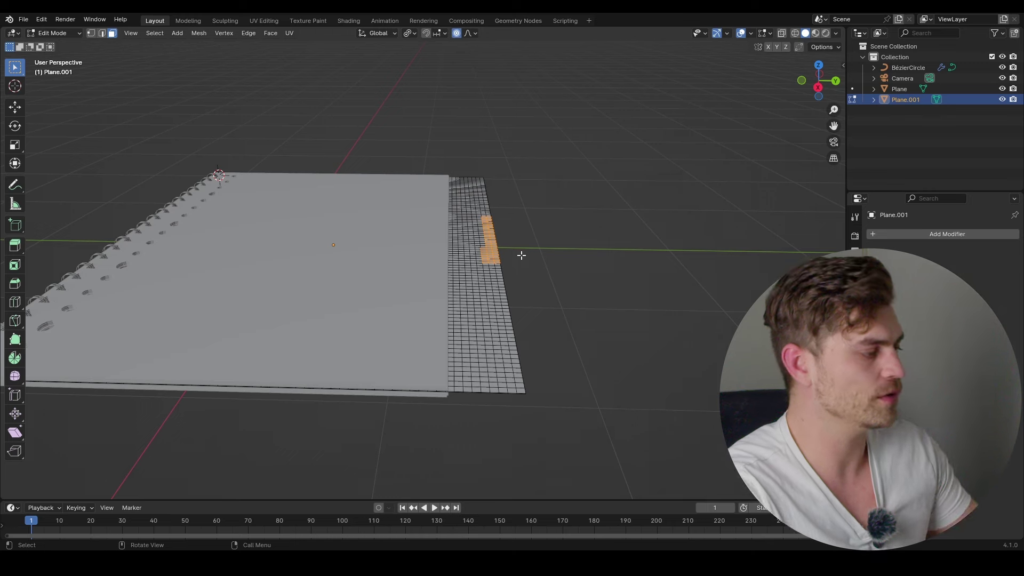
key(g)
click(544, 236)
middle_drag(543, 235, 495, 244)
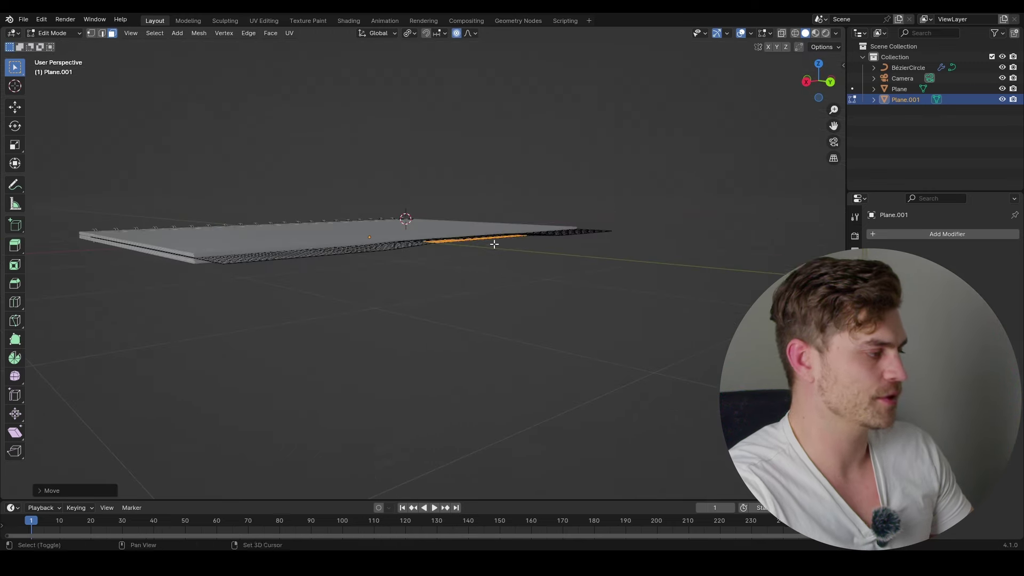
click(309, 252)
key(g)
click(293, 267)
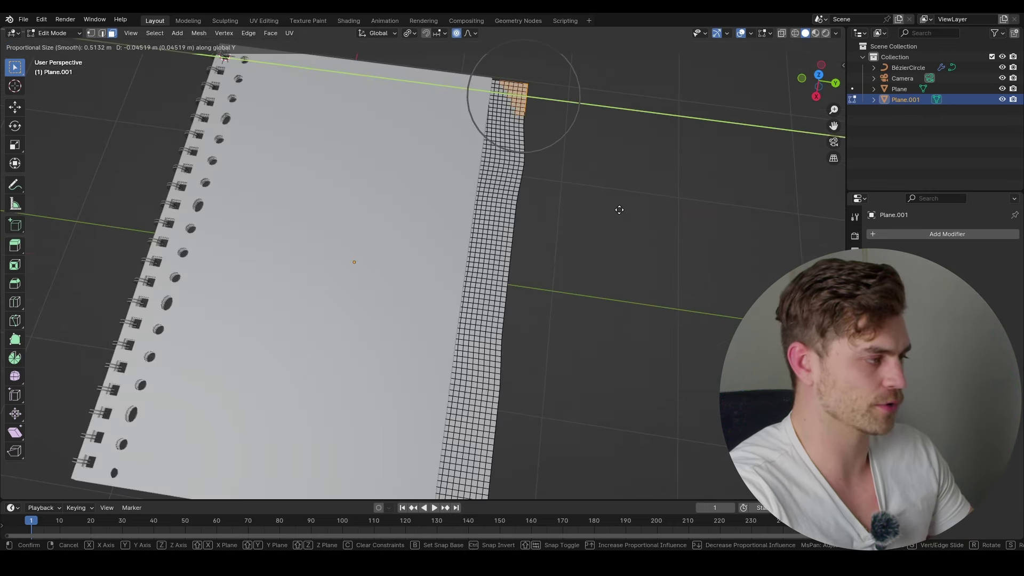
click(618, 211)
key(ctrl+s)
Step: Extrude single edges along the upper part of the protruding sheet's outer border into irregular torn-paper tabs
middle_drag(618, 210, 479, 326)
shift+middle_drag(491, 217, 460, 379)
shift+middle_drag(472, 143, 471, 283)
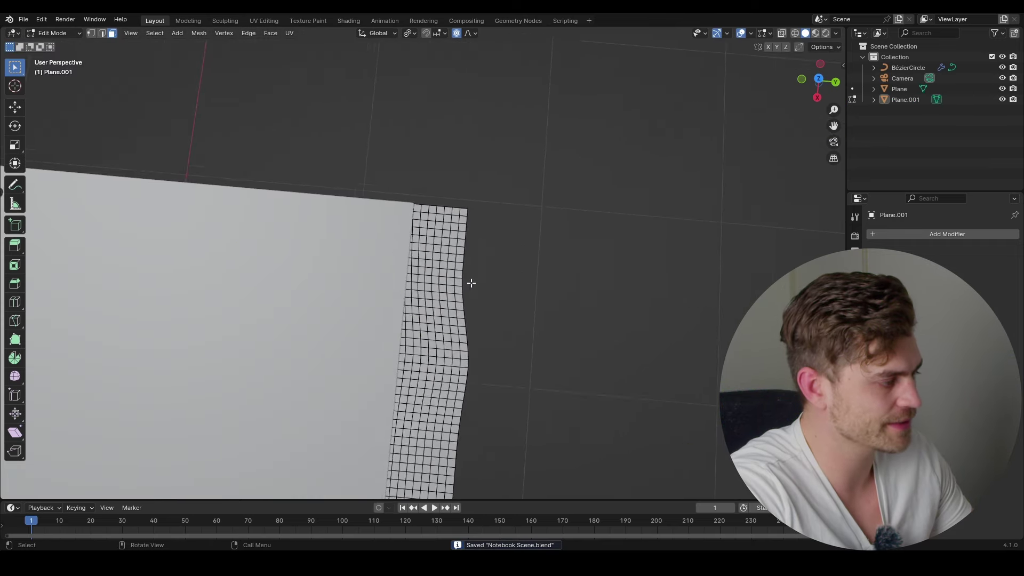
click(504, 284)
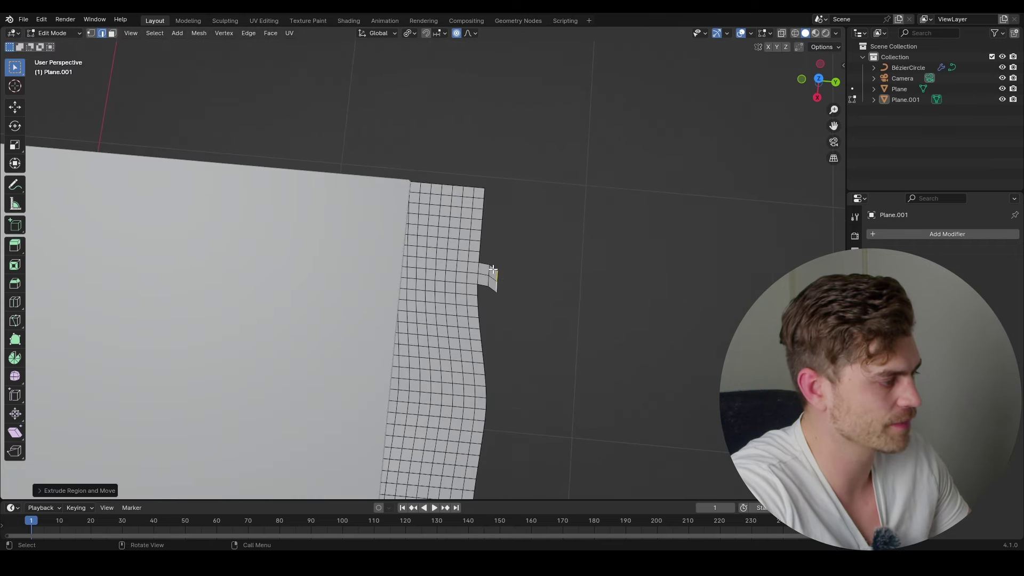
key(e)
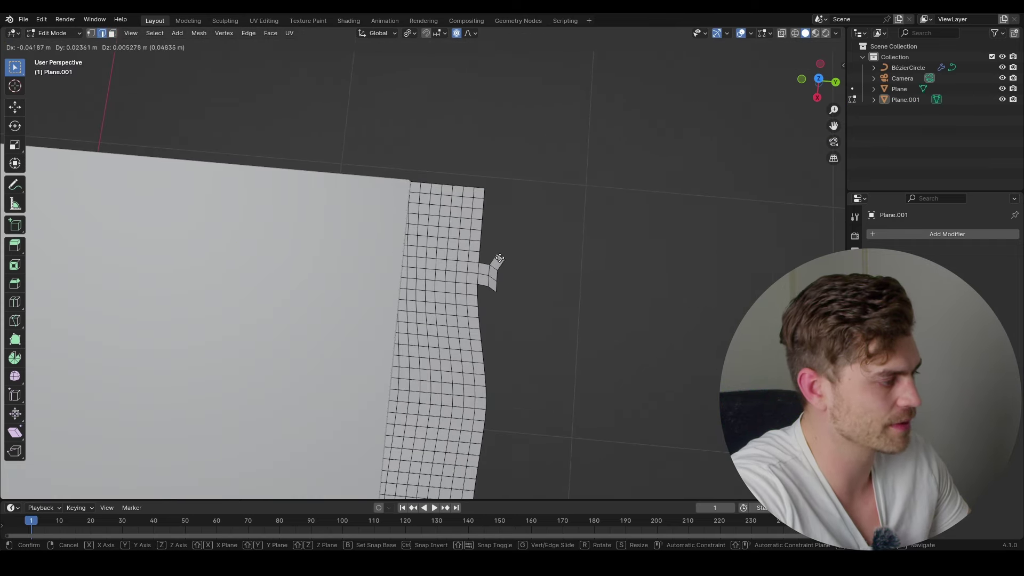
click(498, 259)
shift+middle_drag(507, 289, 491, 214)
click(541, 215)
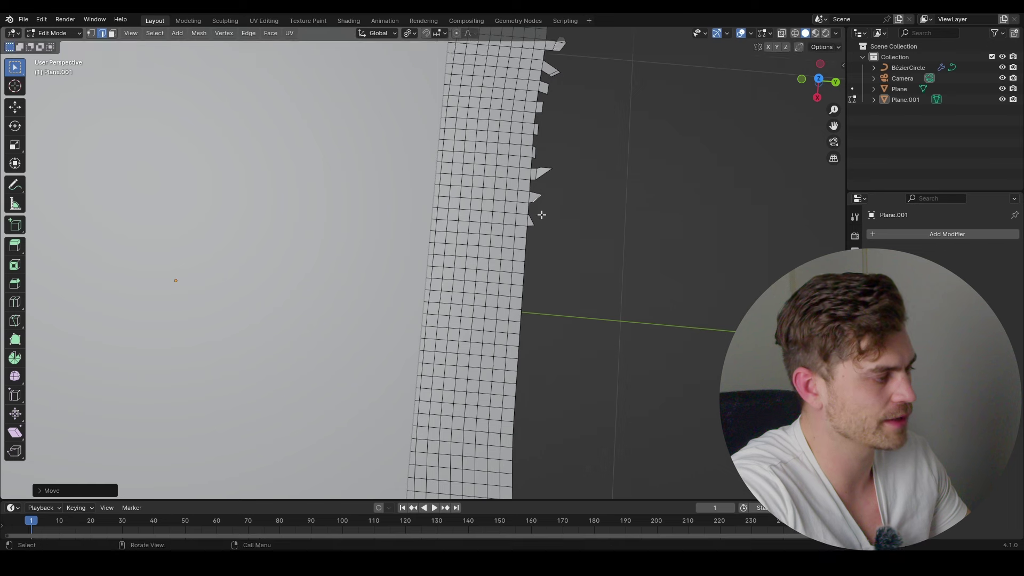
Step: Extrude further ragged tabs down the rest of the sheet's border, return to Object Mode and save the file
middle_drag(541, 214, 512, 228)
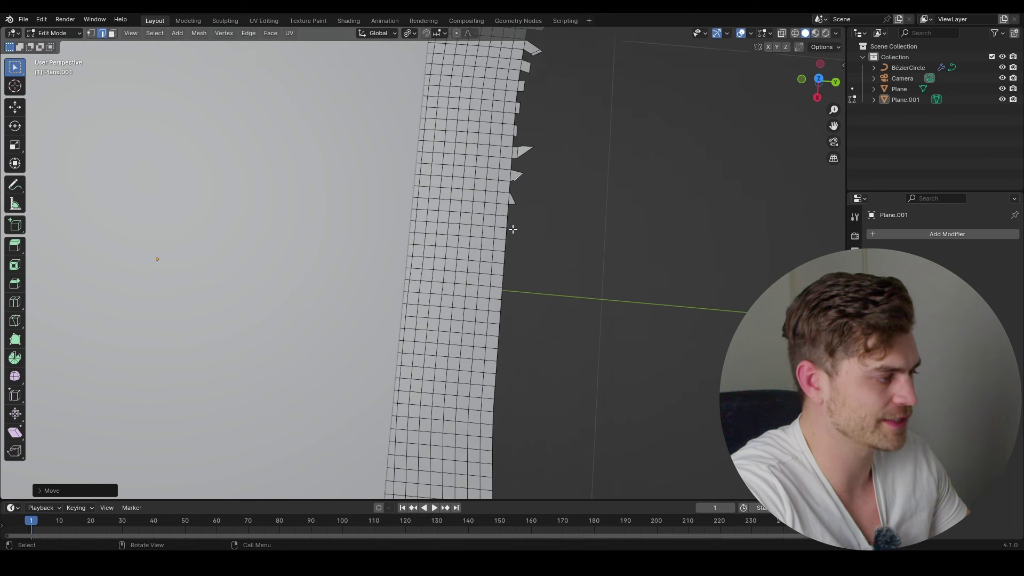
click(513, 229)
key(e)
click(523, 254)
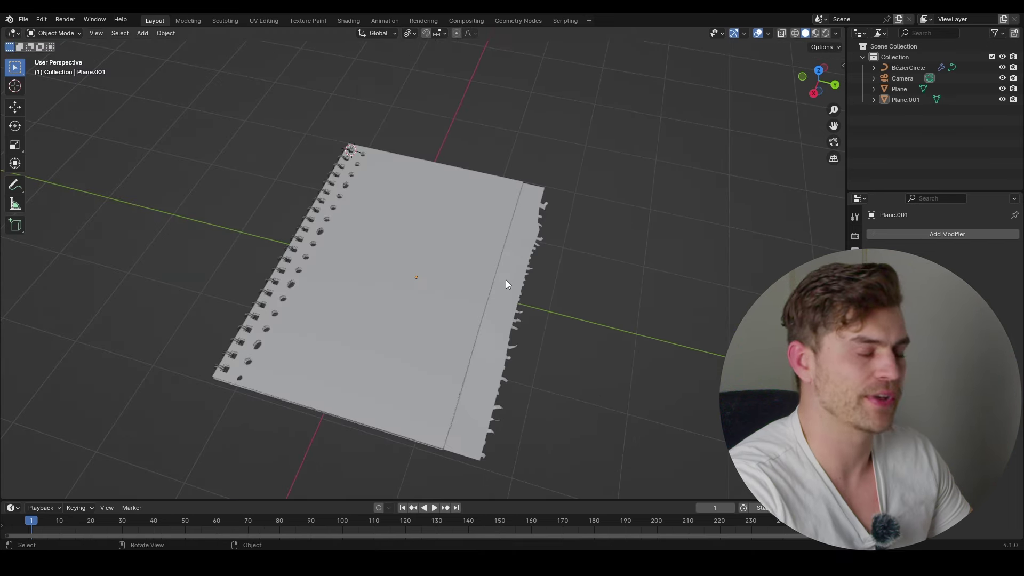
shift+middle_drag(503, 279, 515, 288)
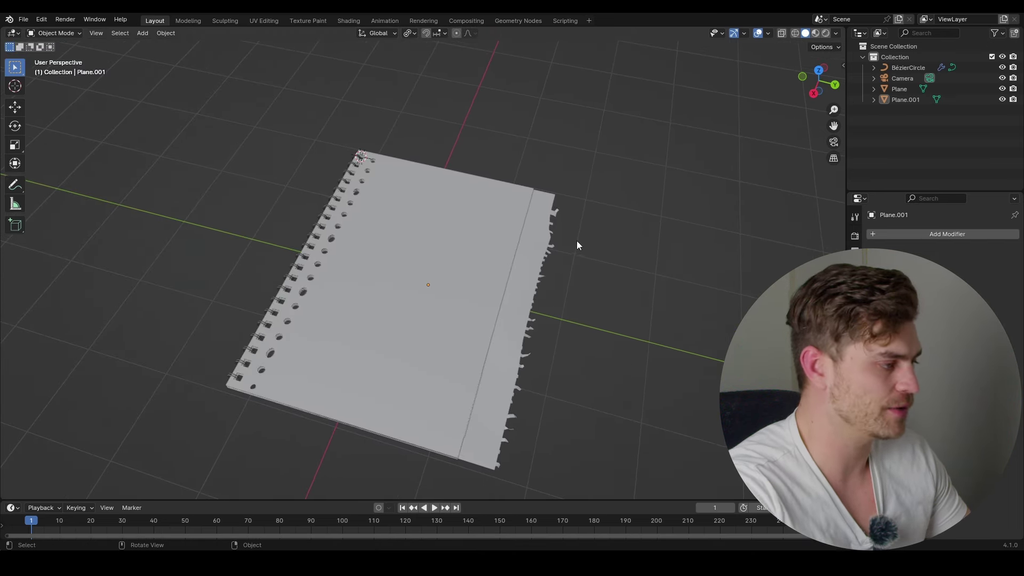
middle_drag(576, 241, 565, 252)
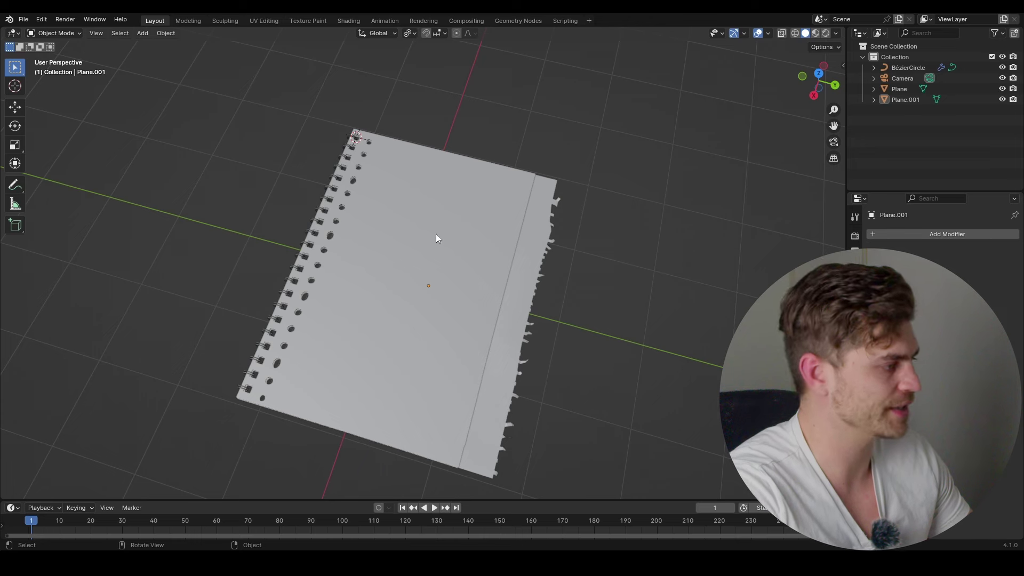
middle_drag(436, 238, 482, 258)
key(ctrl+s)
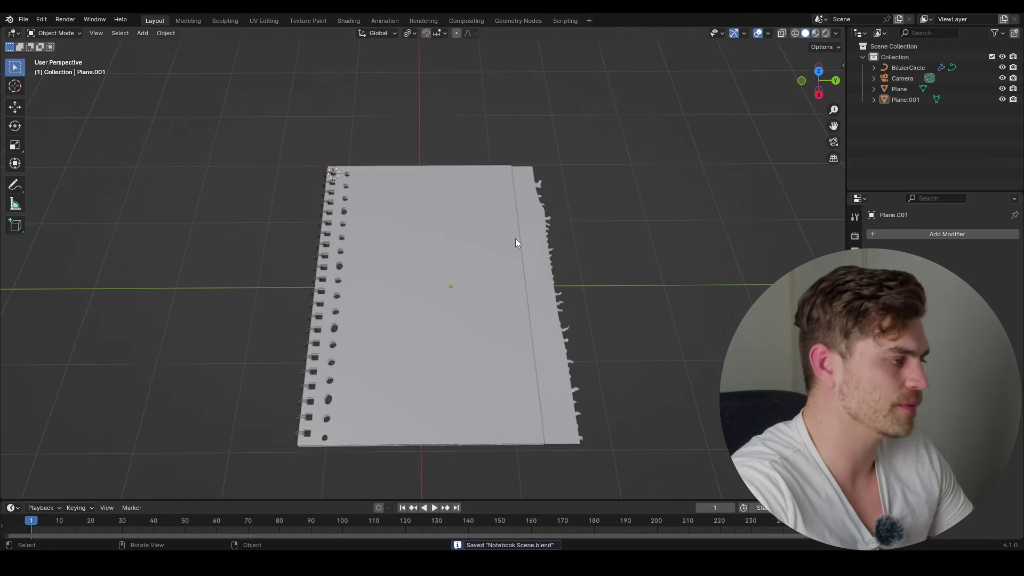
Step: Give the page stack an image-textured material in the Shader Editor using Schrift.jpg and display it in Material Preview shading
click(432, 246)
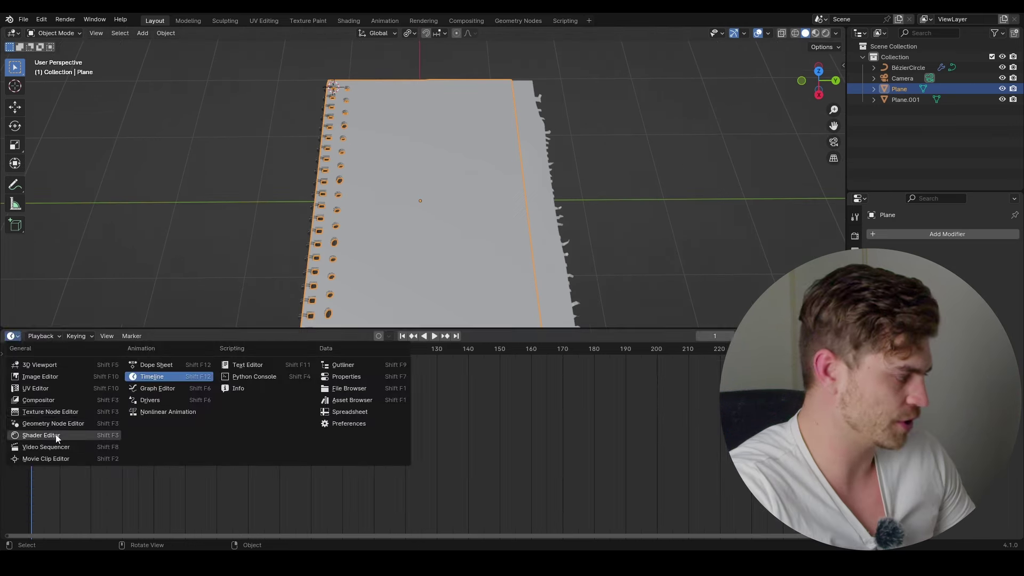
click(57, 435)
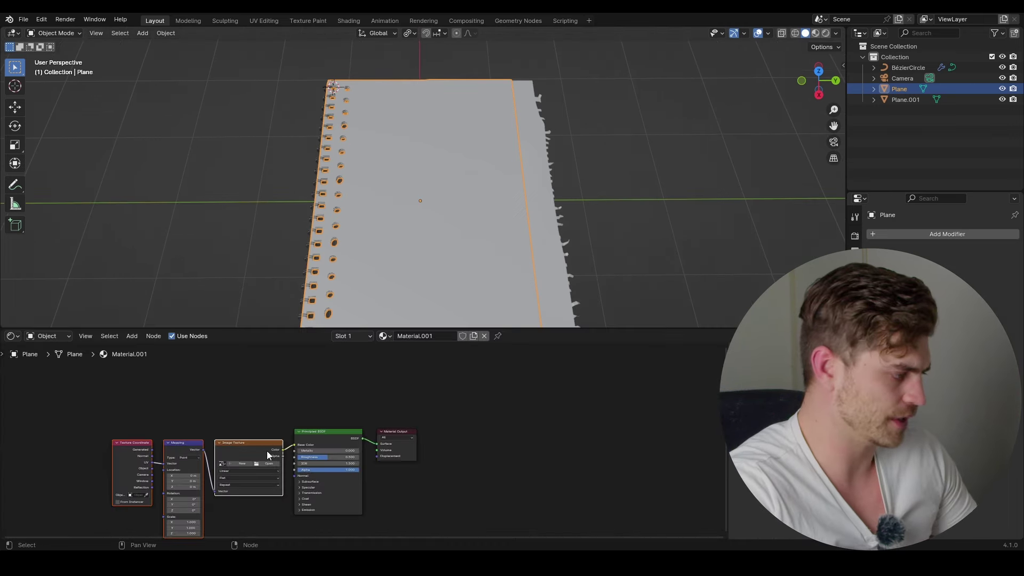
click(268, 461)
double_click(422, 197)
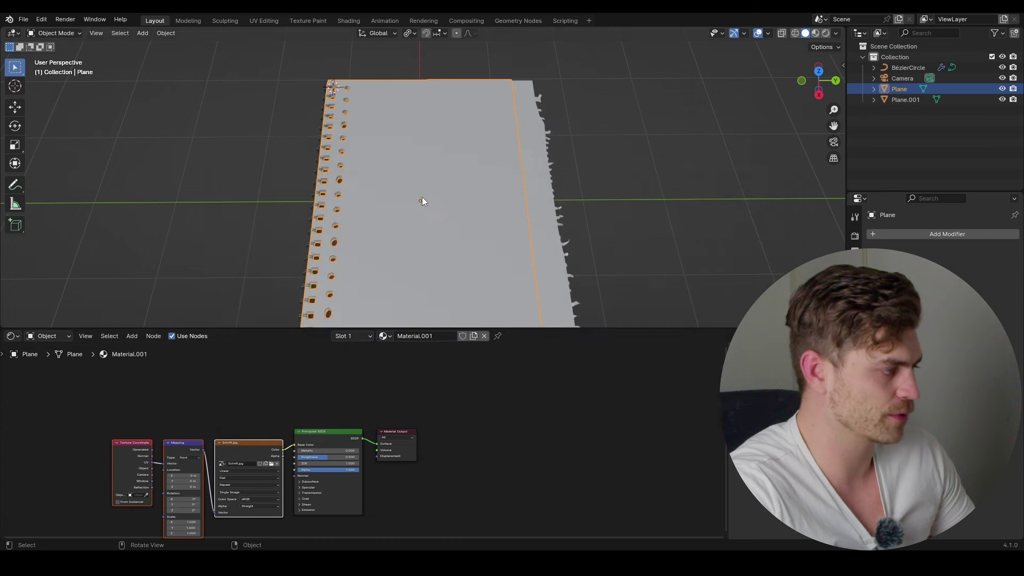
click(814, 33)
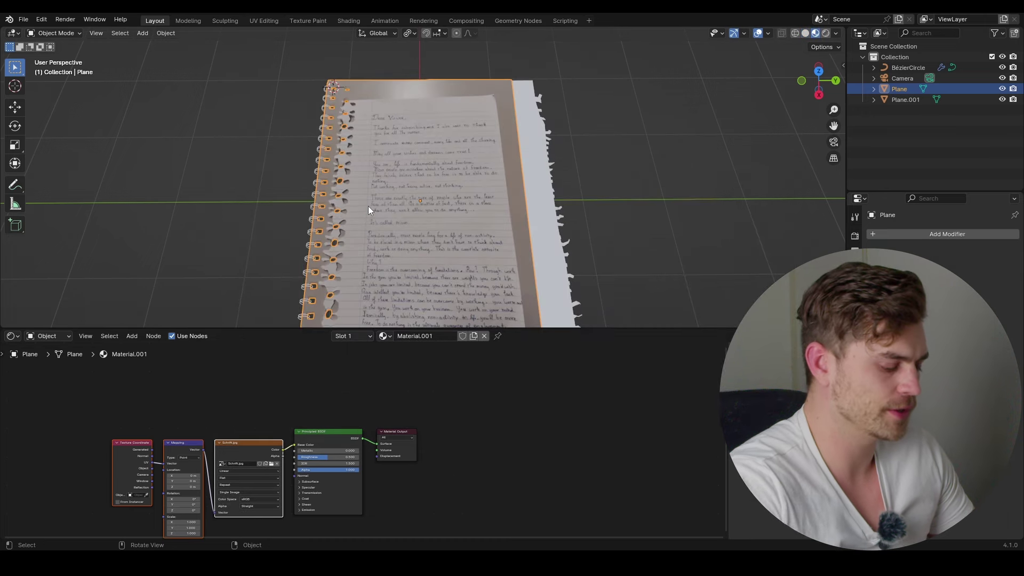
Step: Unwrap the whole page stack from the top view with Project from View
key(KP_7)
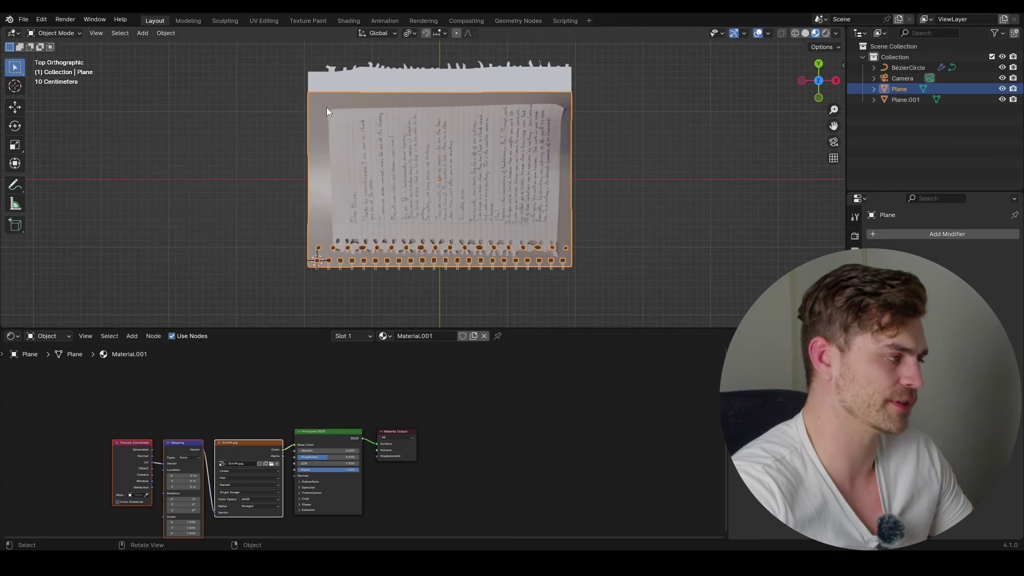
scroll(464, 150, up, 1)
key(Tab)
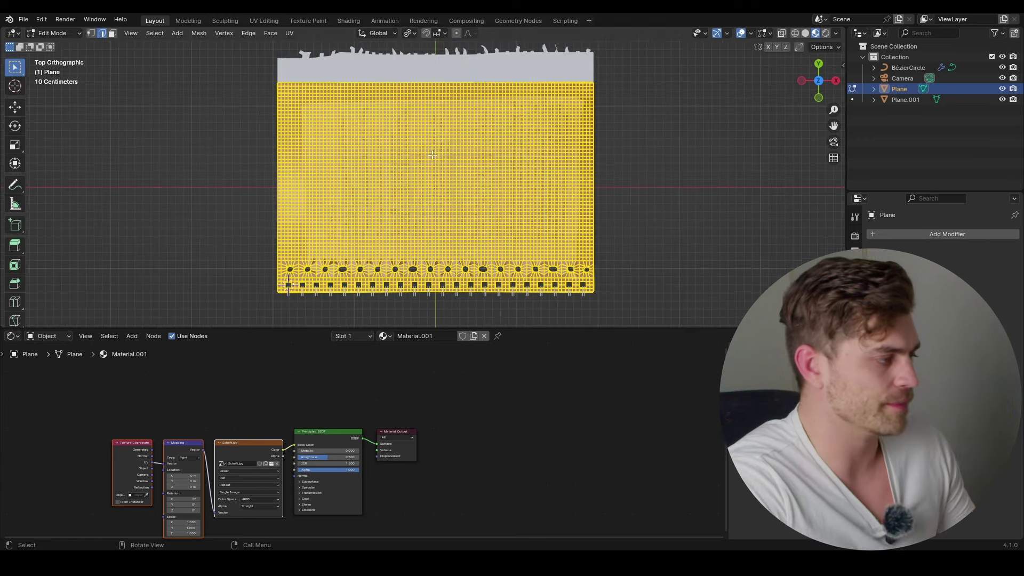
key(u)
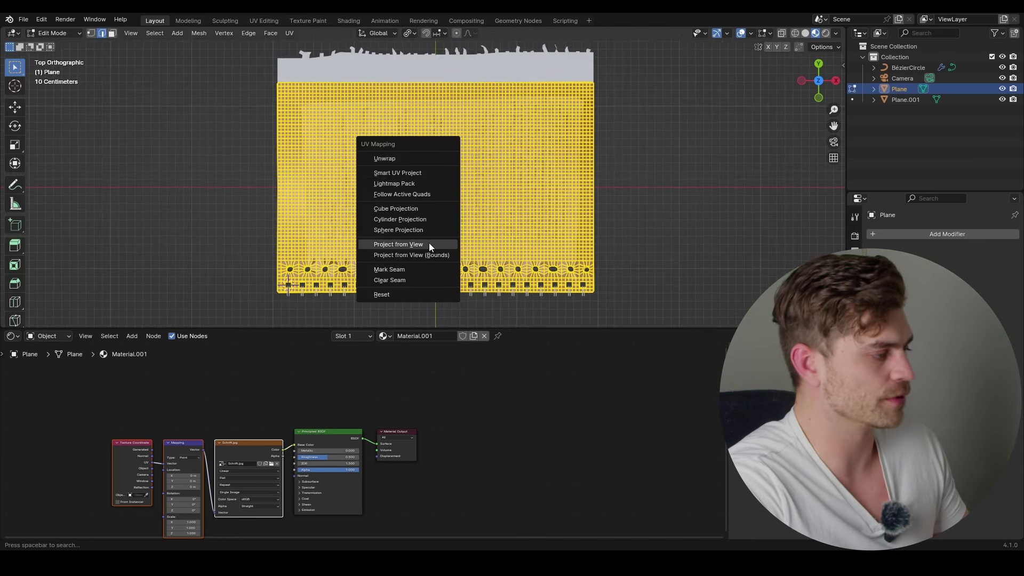
click(428, 242)
Step: Replace the Shader Editor with the UV Editor, enter Edit Mode on the page stack and hide the viewport overlays
click(12, 336)
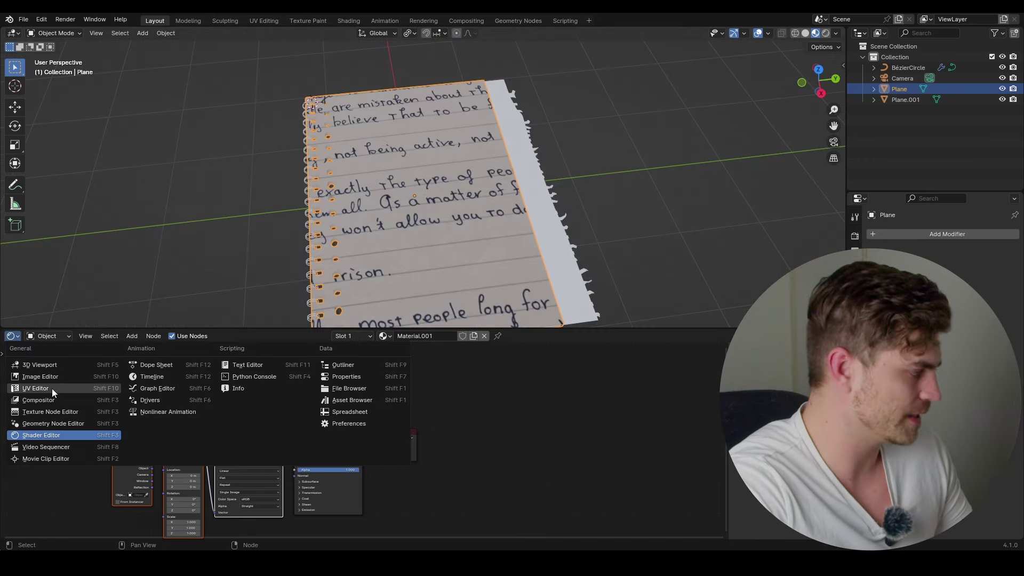
click(53, 388)
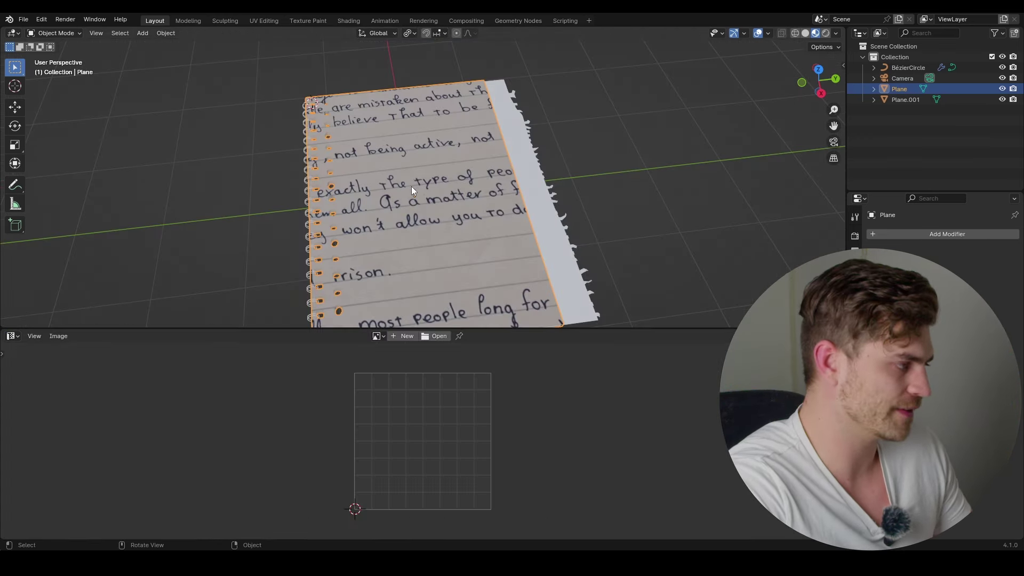
key(Tab)
click(741, 34)
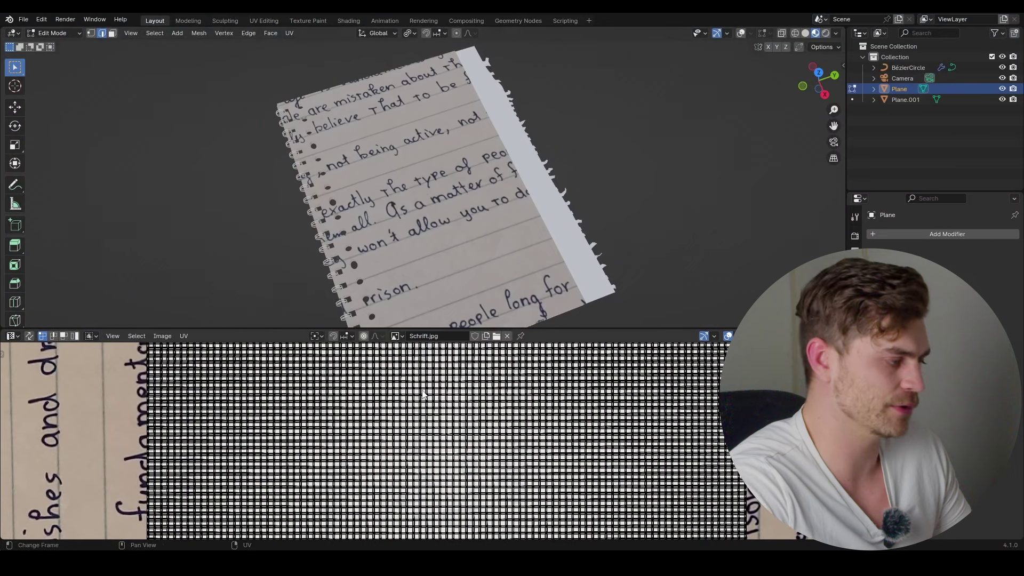
Step: Scale up all the stack's UVs and move them over the handwritten page in the image, then leave Edit Mode
scroll(424, 395, down, 8)
key(a)
key(s)
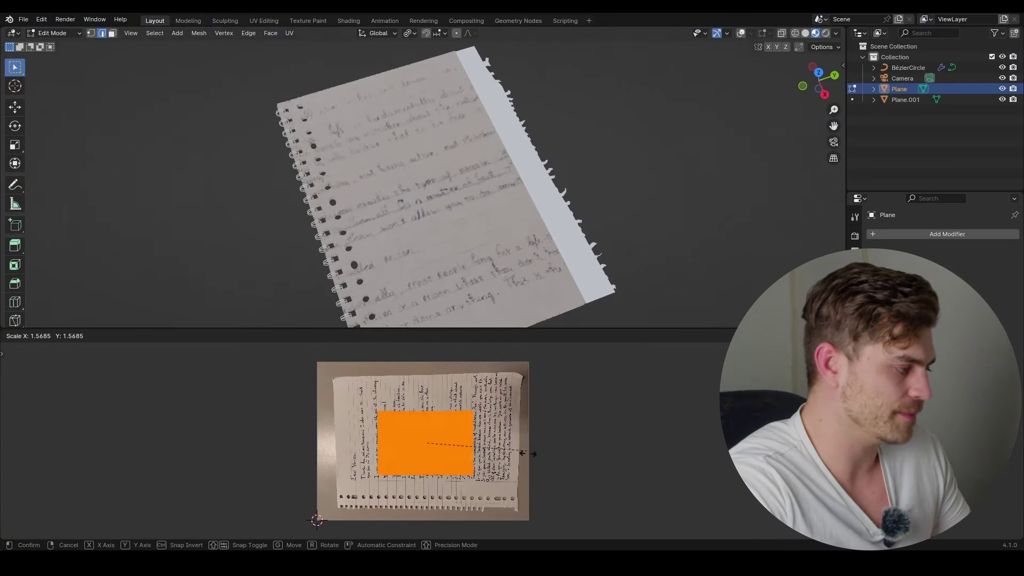
click(569, 472)
key(g)
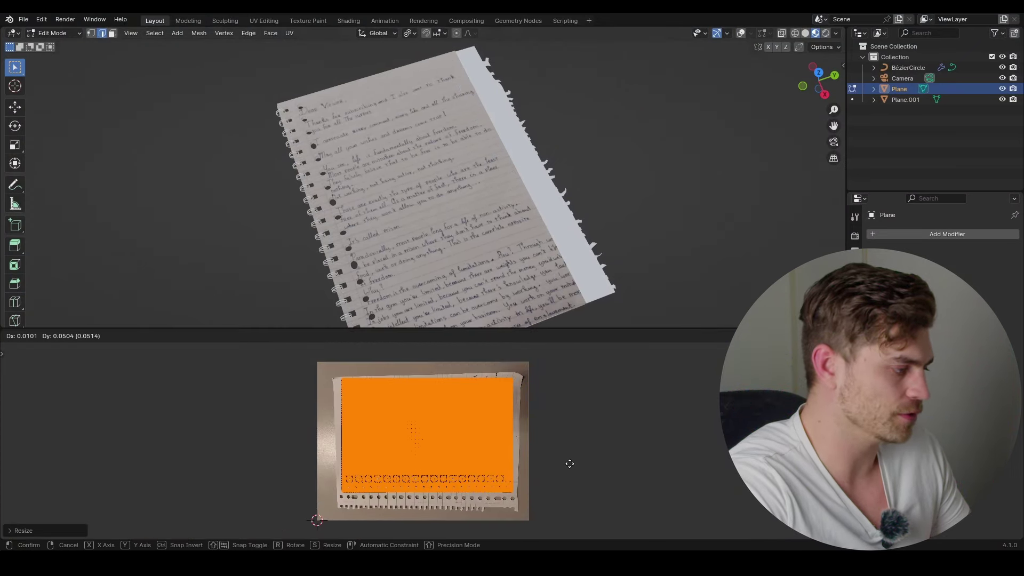
click(570, 463)
key(Tab)
Step: Assign Material.001 to the torn-edge sheet and fit its top-projected UVs over the handwritten page in Schrift.jpg
scroll(422, 155, up, 8)
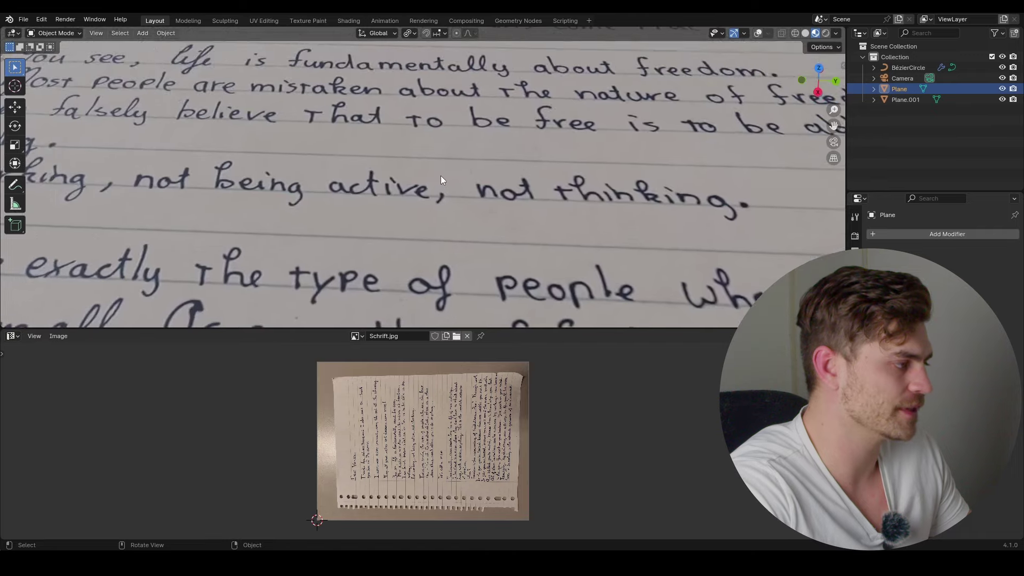
scroll(438, 173, down, 8)
mouse_move(437, 165)
middle_down()
mouse_move(441, 231)
mouse_move(443, 181)
middle_up()
scroll(441, 227, down, 3)
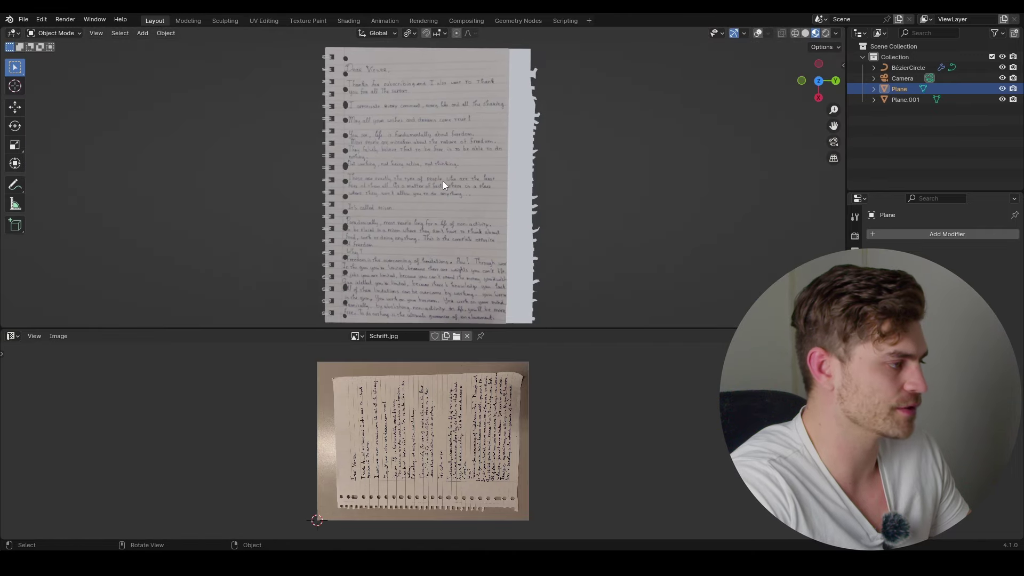
click(443, 184)
key(Tab)
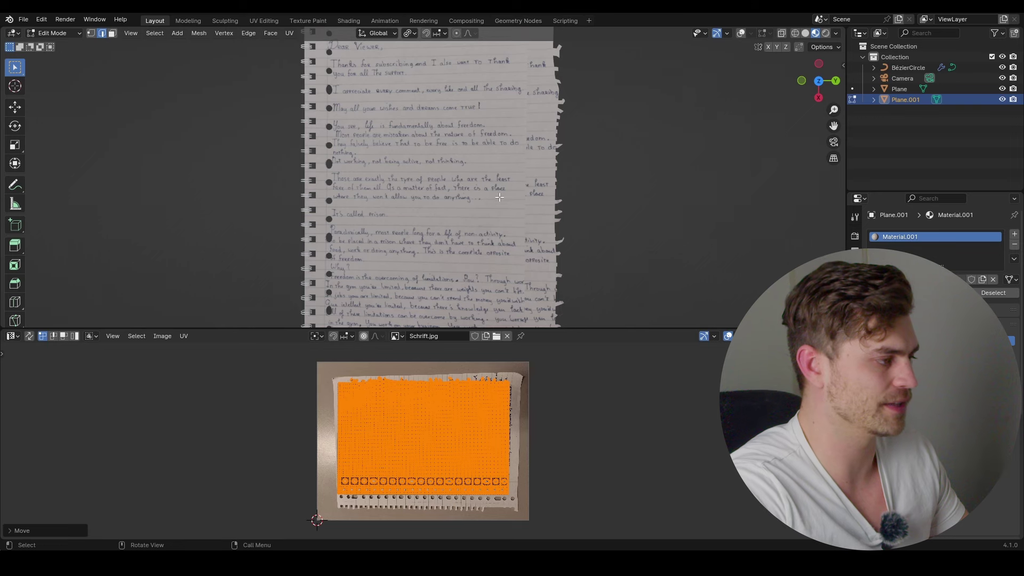
scroll(513, 186, down, 3)
key(Tab)
middle_drag(502, 201, 498, 209)
scroll(491, 185, up, 4)
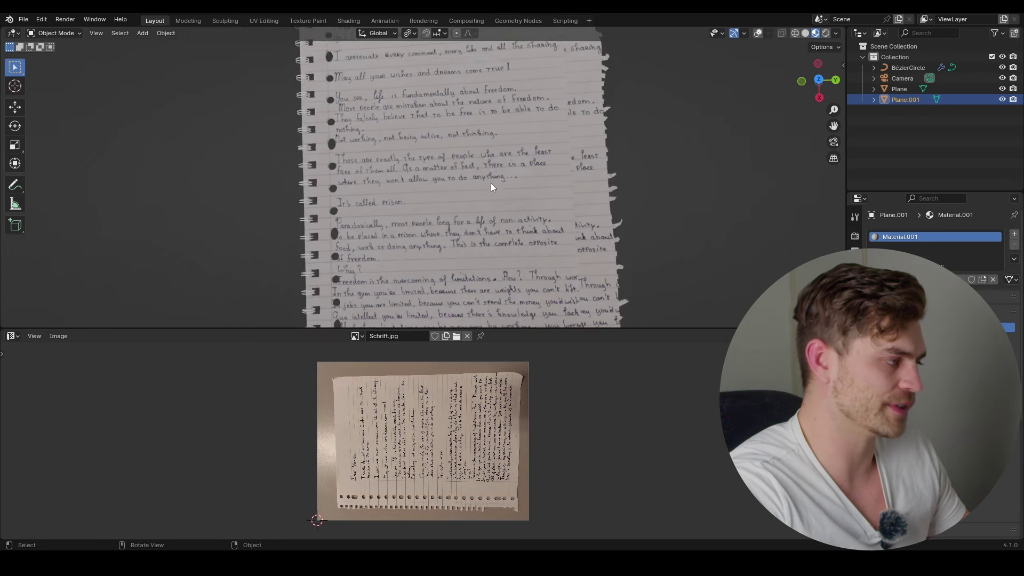
Step: Bring back the Shader Editor for the page stack's material and add a Noise Texture node below the image texture
scroll(491, 183, down, 3)
scroll(490, 182, up, 3)
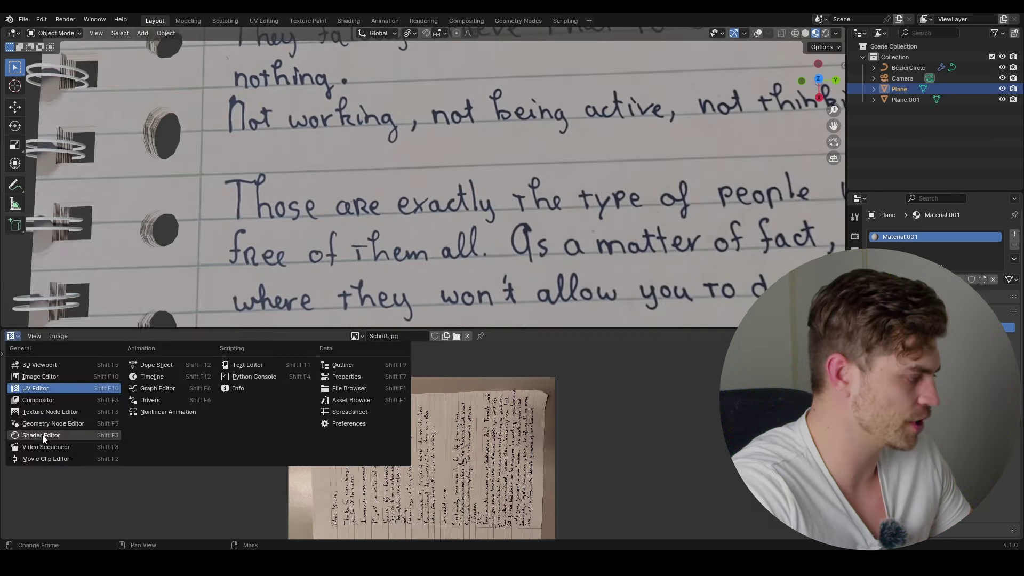
click(42, 434)
scroll(275, 427, up, 3)
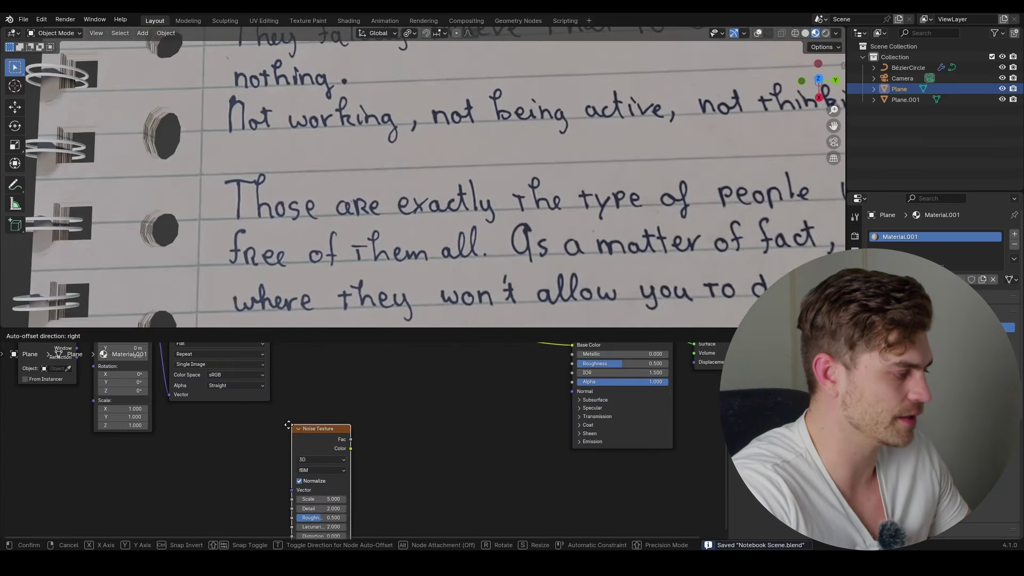
click(271, 419)
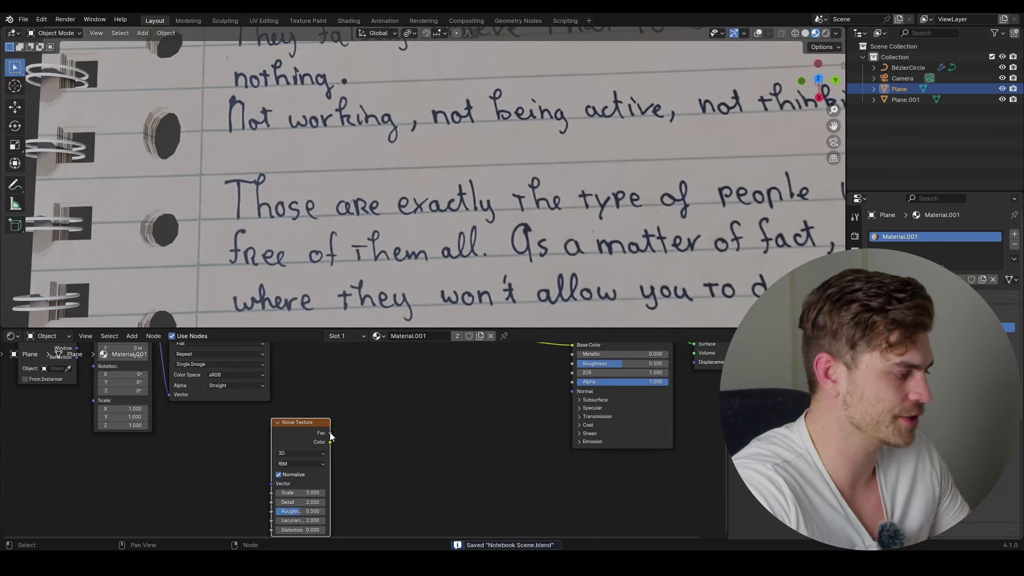
Step: Feed the noise's Fac into the Height of a new Bump node and connect its Normal to the Principled BSDF's Normal
drag(331, 433, 445, 430)
click(474, 437)
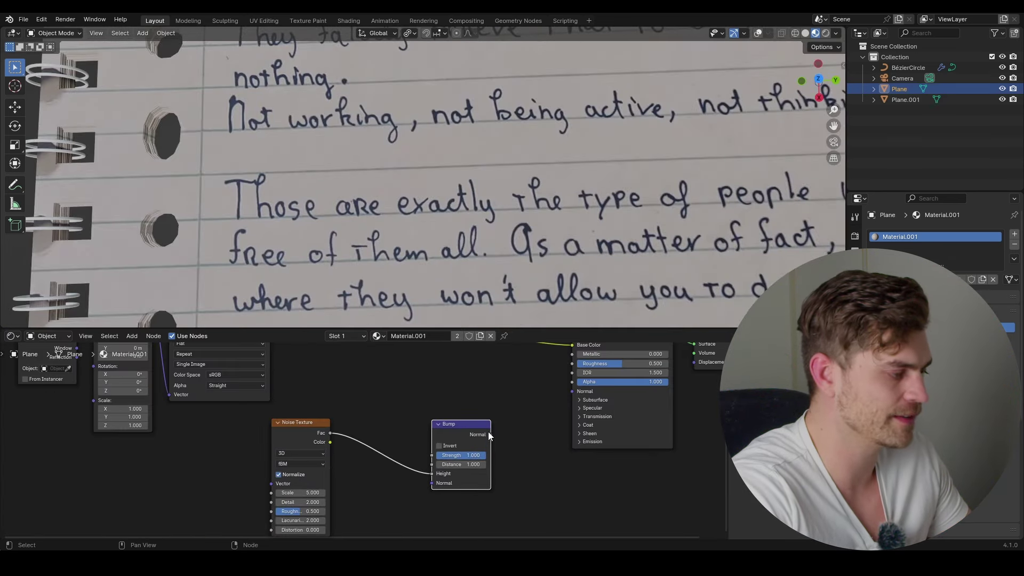
drag(575, 390, 572, 391)
Step: Drive the Noise Texture with Object coordinates through a Mapping node and set its Scale to 300
key(ctrl+t)
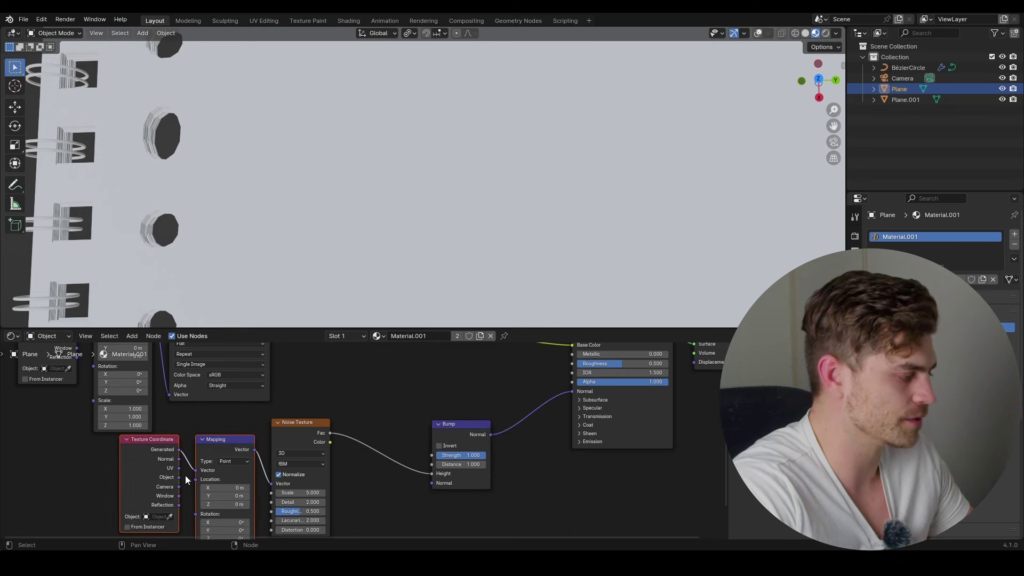
drag(179, 477, 196, 470)
scroll(363, 437, up, 2)
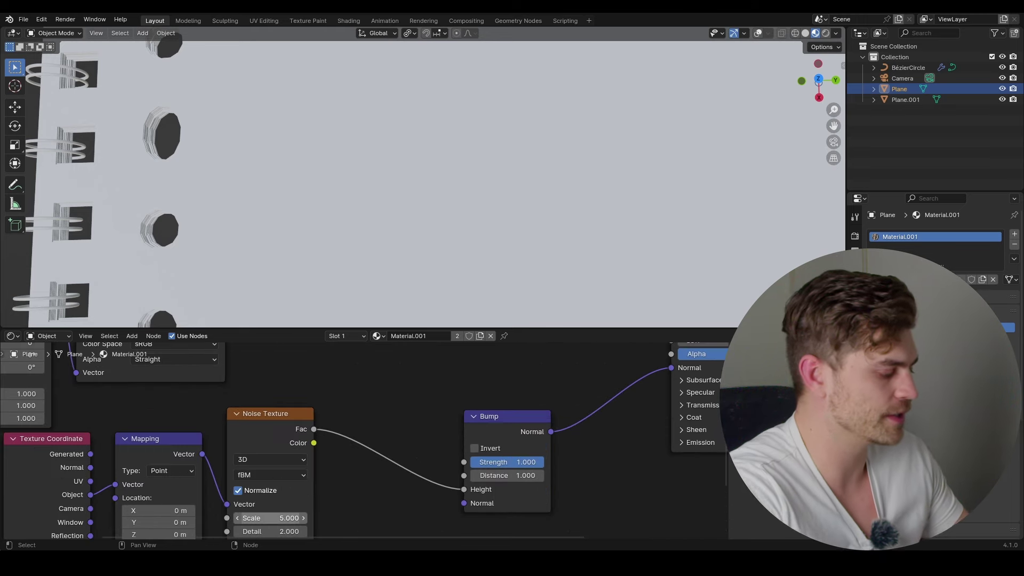
click(270, 518)
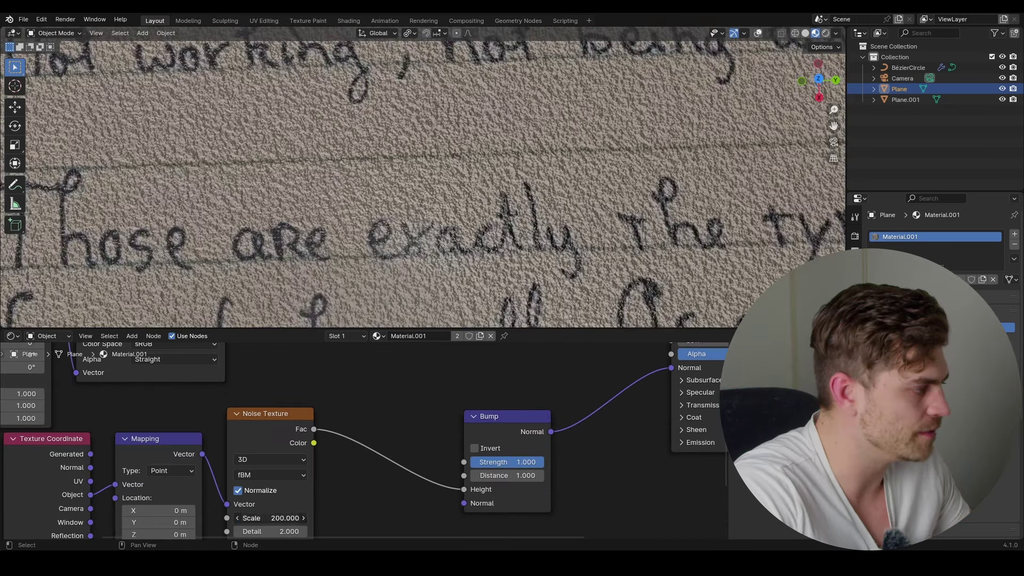
key(Return)
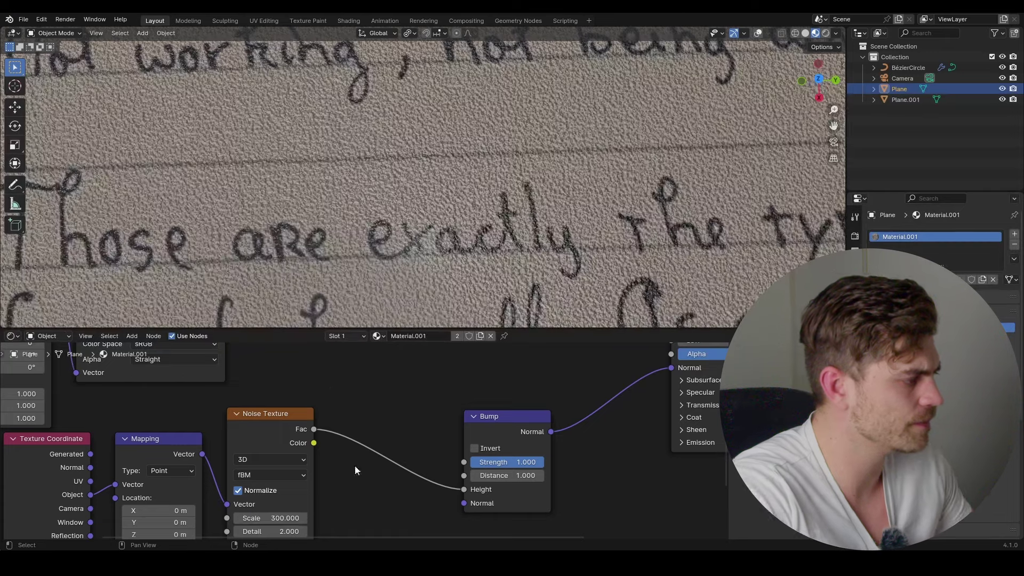
Step: Lower the Bump node's Strength to below 0.225 for a faint paper grain
drag(527, 462, 479, 462)
scroll(413, 272, down, 5)
middle_drag(413, 272, 404, 222)
scroll(404, 221, up, 6)
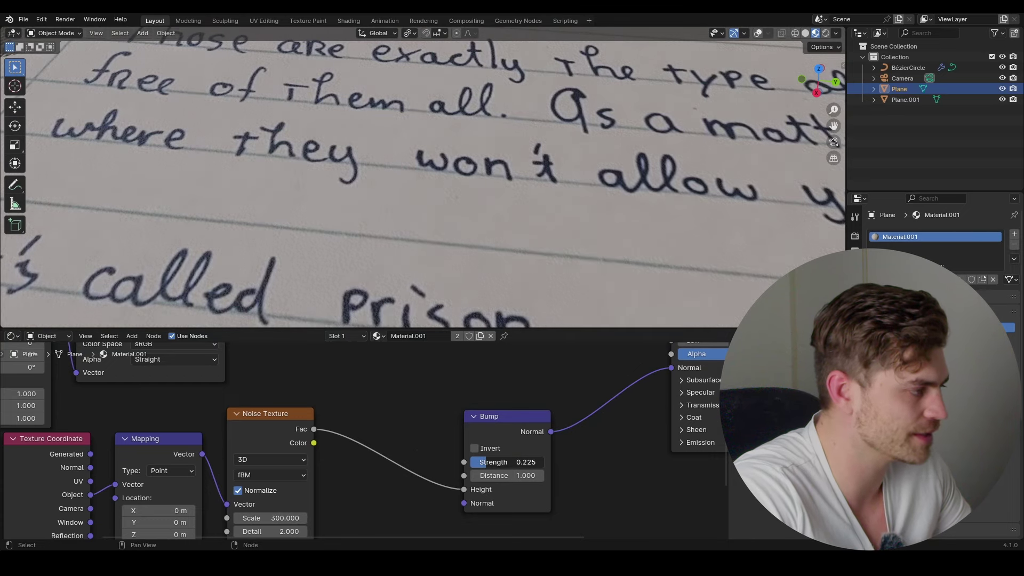
drag(486, 462, 471, 461)
scroll(444, 211, up, 5)
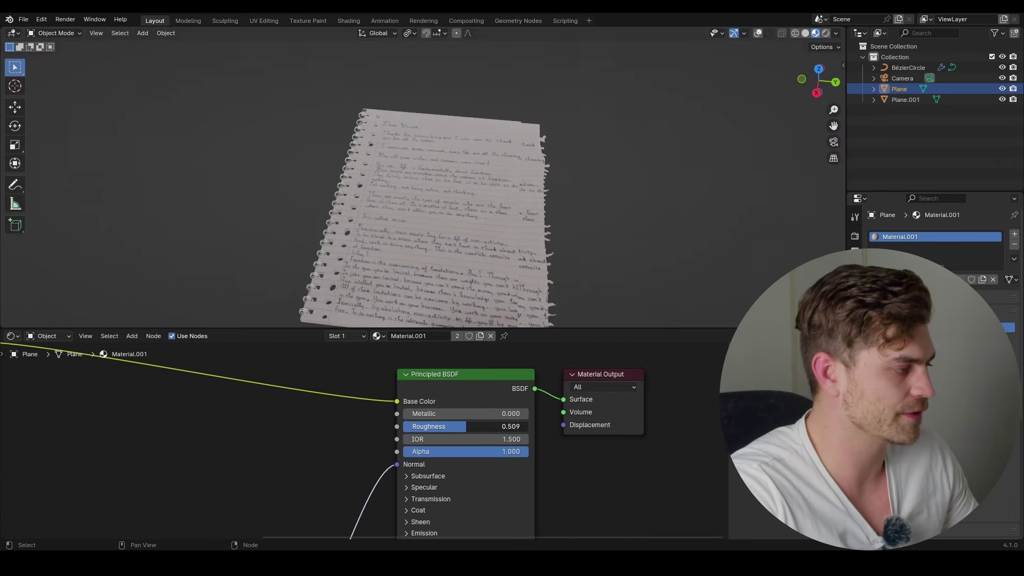
Step: In the Sculpting workspace, sculpt a long crease across the page stack with the Crease brush and smooth it out
middle_drag(438, 203, 446, 245)
scroll(447, 244, down, 2)
mouse_move(448, 207)
middle_down()
mouse_move(440, 230)
mouse_move(430, 212)
mouse_move(453, 209)
middle_up()
scroll(447, 220, up, 3)
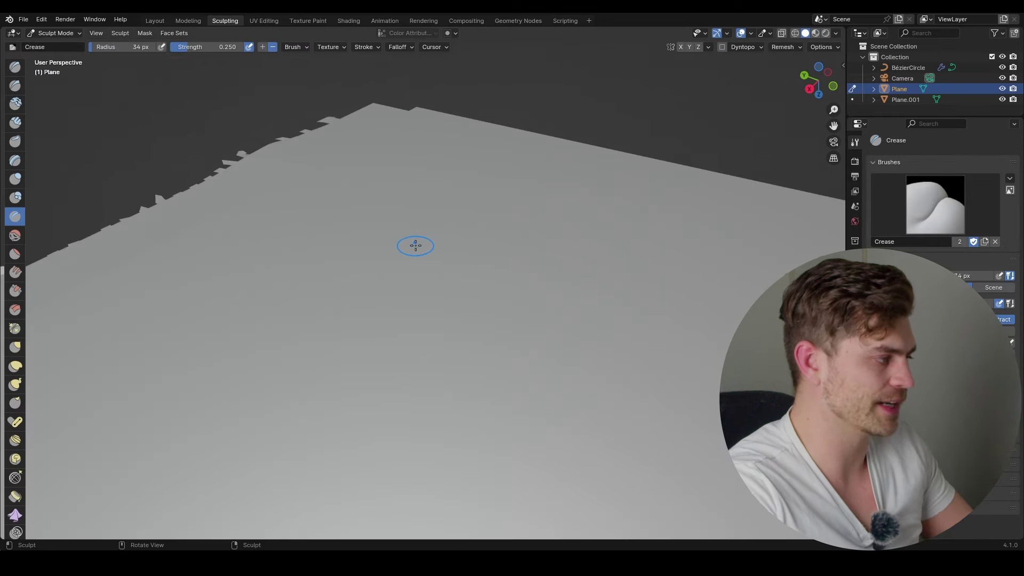
scroll(416, 245, down, 2)
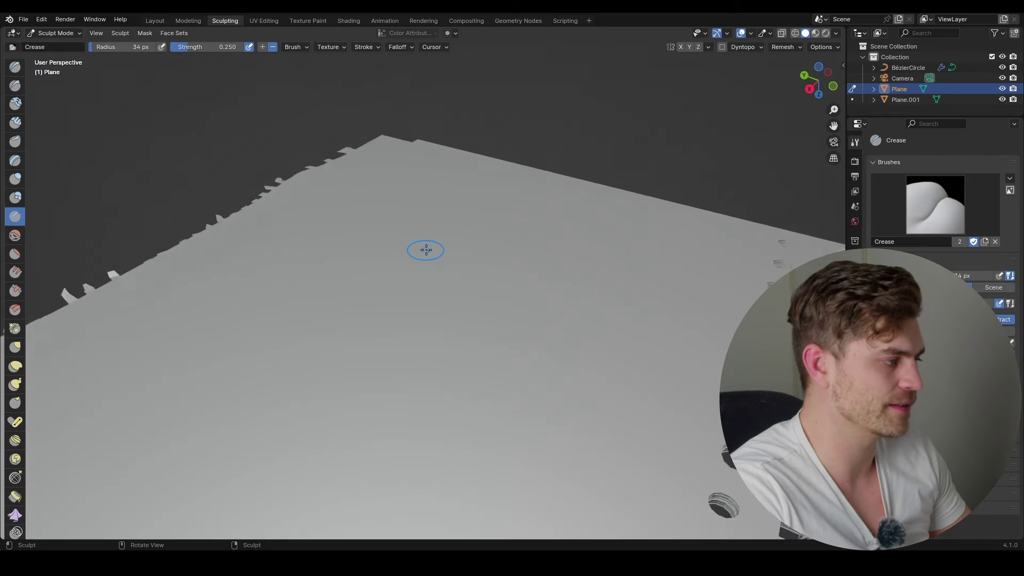
mouse_move(422, 249)
middle_down()
mouse_move(455, 288)
mouse_move(320, 290)
mouse_move(551, 319)
mouse_move(466, 297)
mouse_move(434, 244)
mouse_move(428, 329)
middle_up()
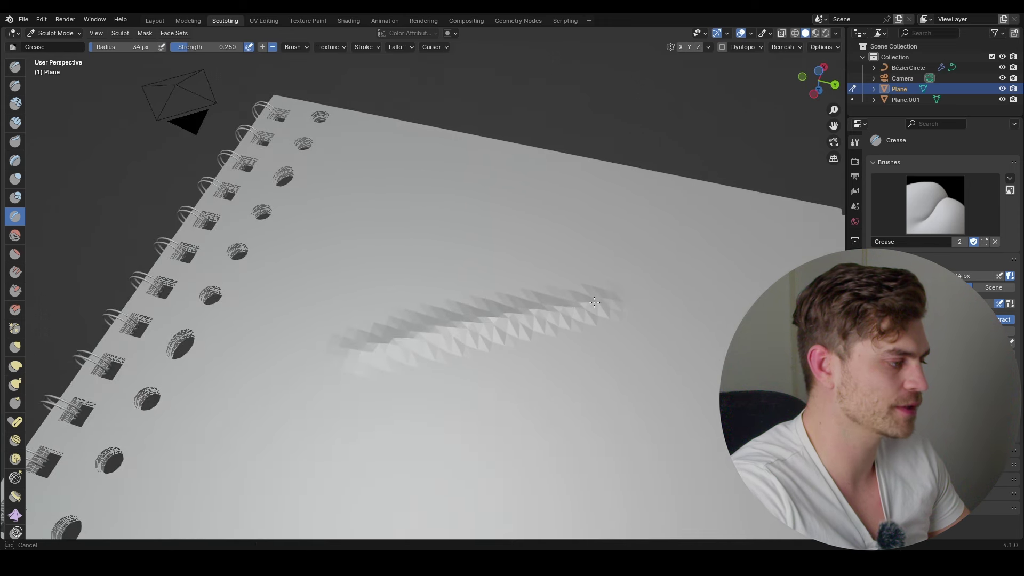
mouse_move(367, 346)
mouse_down()
mouse_move(544, 291)
mouse_move(329, 350)
mouse_up()
mouse_move(459, 319)
shift+mouse_down()
mouse_move(532, 264)
mouse_move(449, 375)
mouse_move(570, 312)
shift+mouse_up()
mouse_move(453, 379)
middle_down()
mouse_move(493, 369)
mouse_move(430, 348)
mouse_move(505, 299)
middle_up()
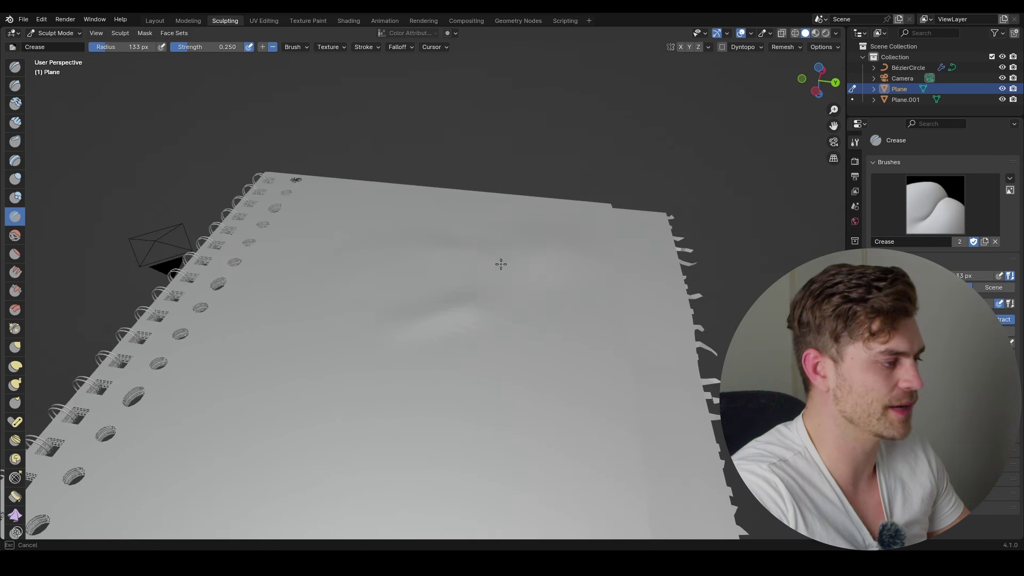
Step: Sculpt more wide and narrow creases over the page surface with the Crease brush at varying radii
key(f)
click(460, 270)
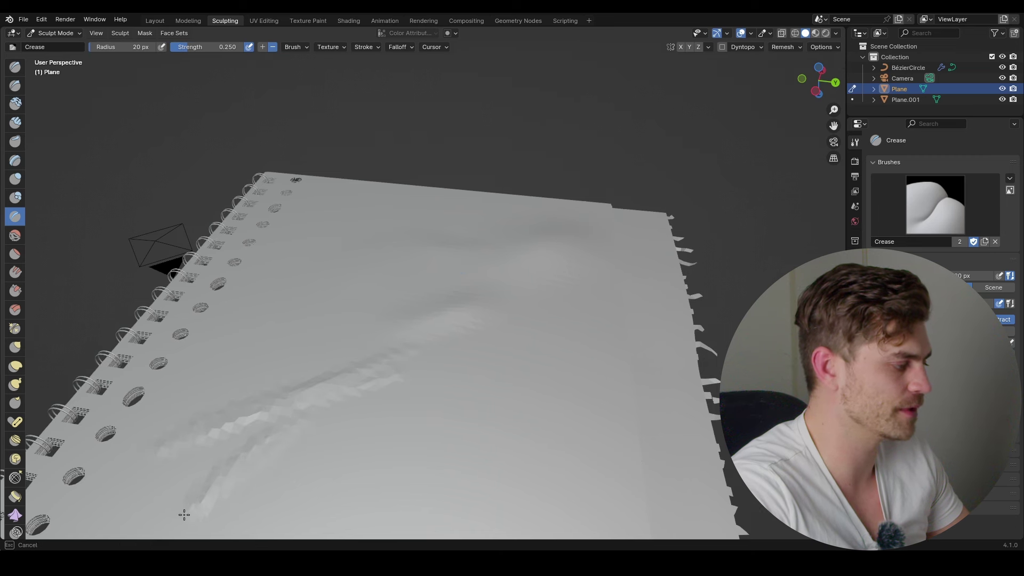
middle_drag(151, 524, 367, 384)
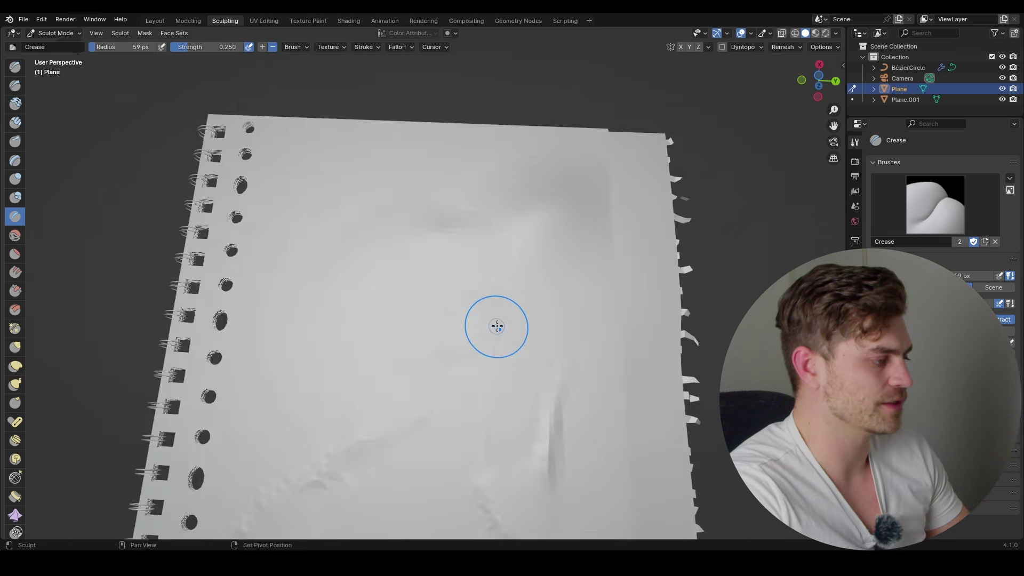
scroll(496, 335, down, 3)
middle_drag(496, 337, 475, 354)
scroll(454, 421, down, 1)
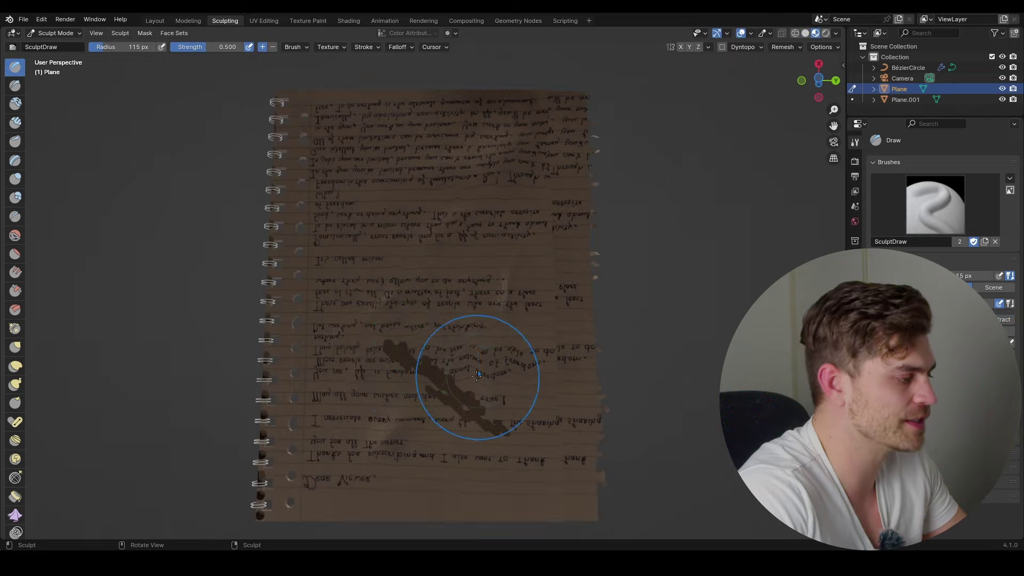
Step: Leave Sculpt Mode and reproject the sculpted page stack's UVs from the top view with Project from View
click(53, 33)
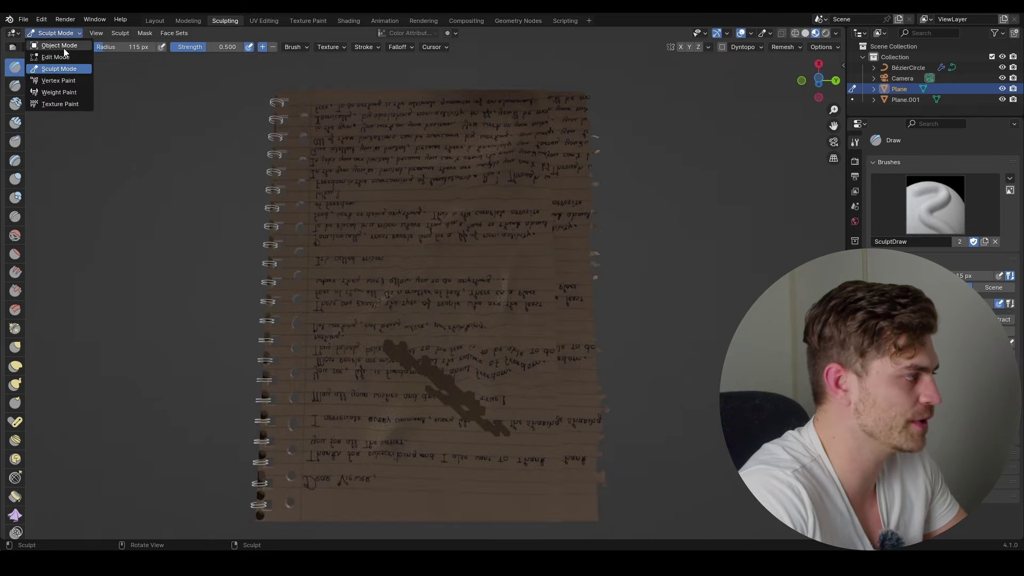
click(63, 47)
scroll(421, 301, up, 1)
key(Tab)
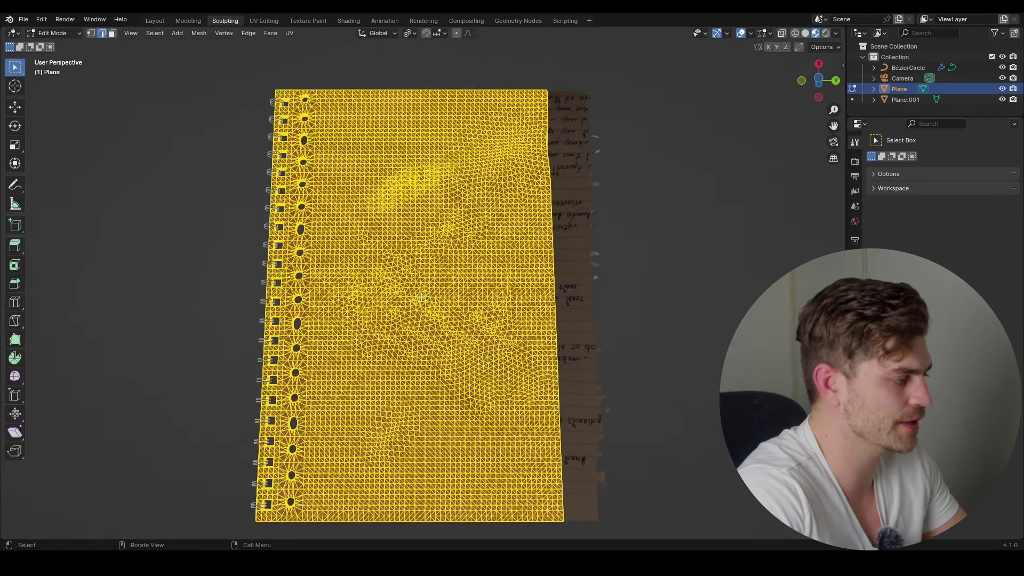
key(u)
click(430, 299)
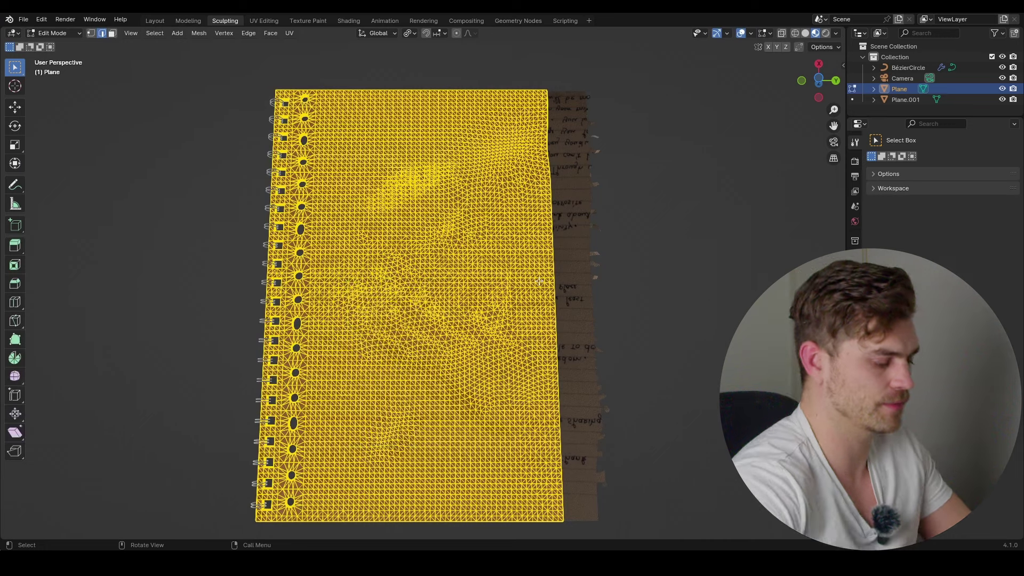
key(KP_7)
key(u)
click(416, 243)
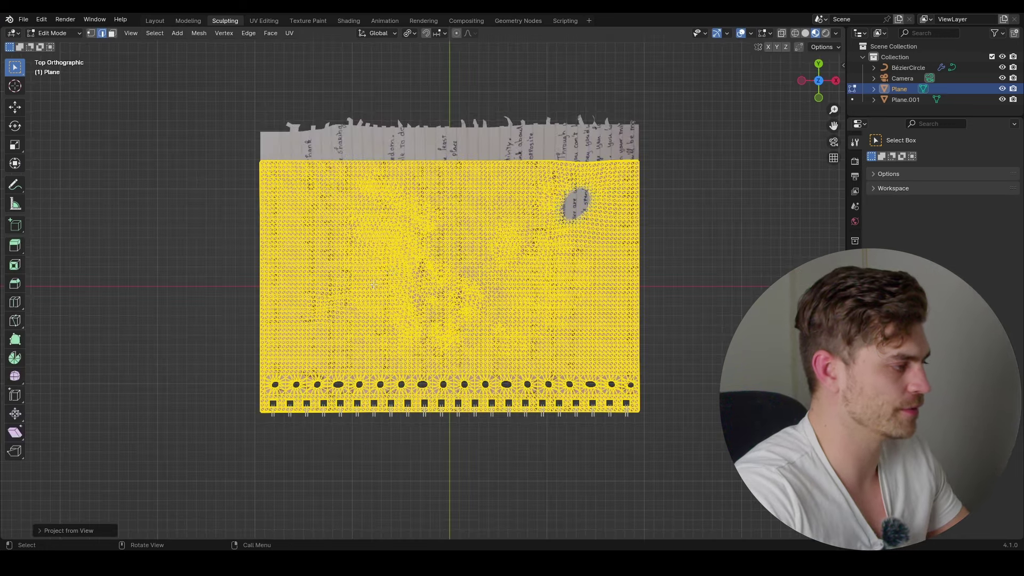
key(Tab)
key(Tab)
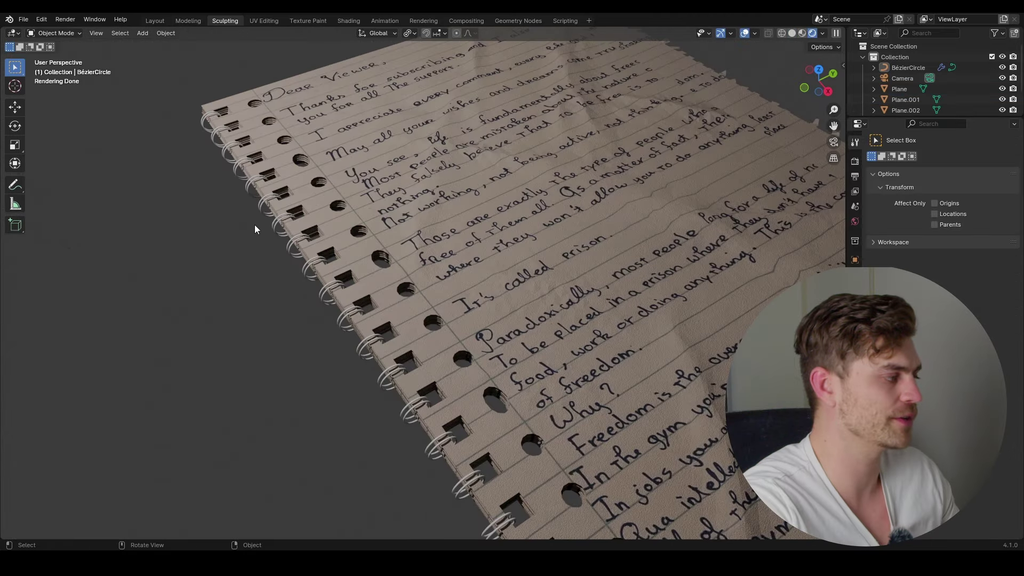
Step: Give the spiral wire rings a new material and raise its Metallic value
scroll(254, 225, up, 5)
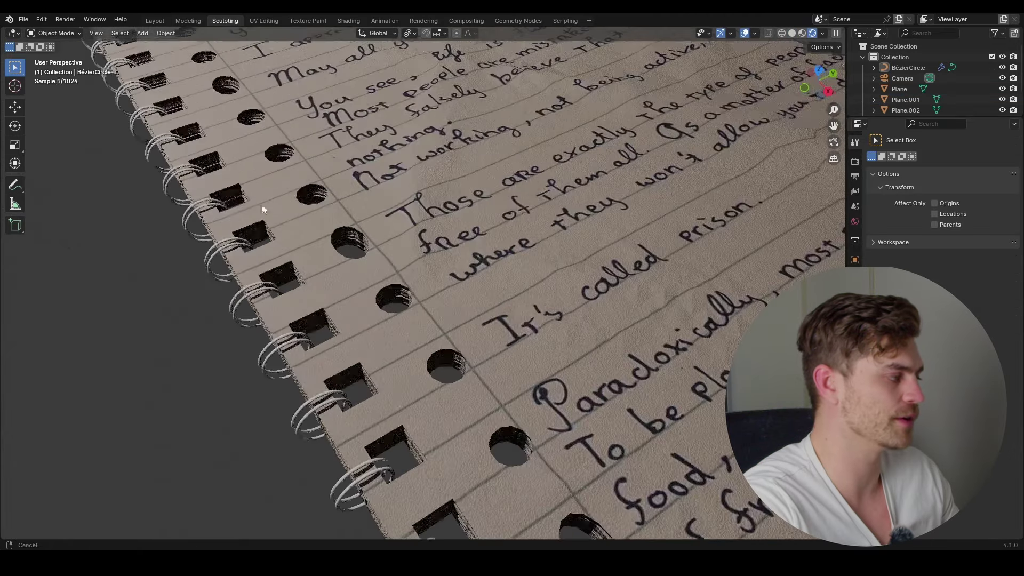
click(278, 230)
click(855, 334)
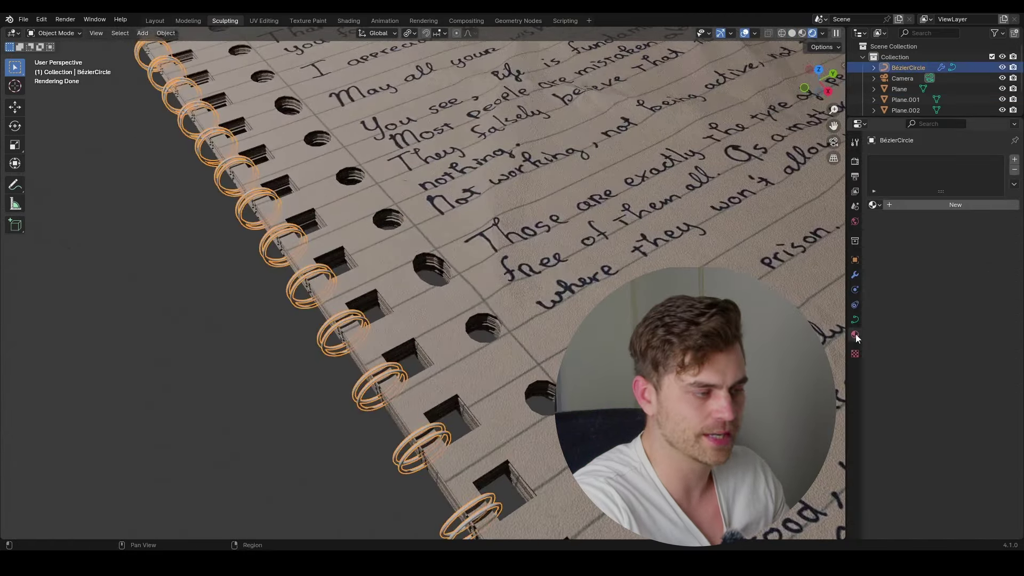
click(945, 206)
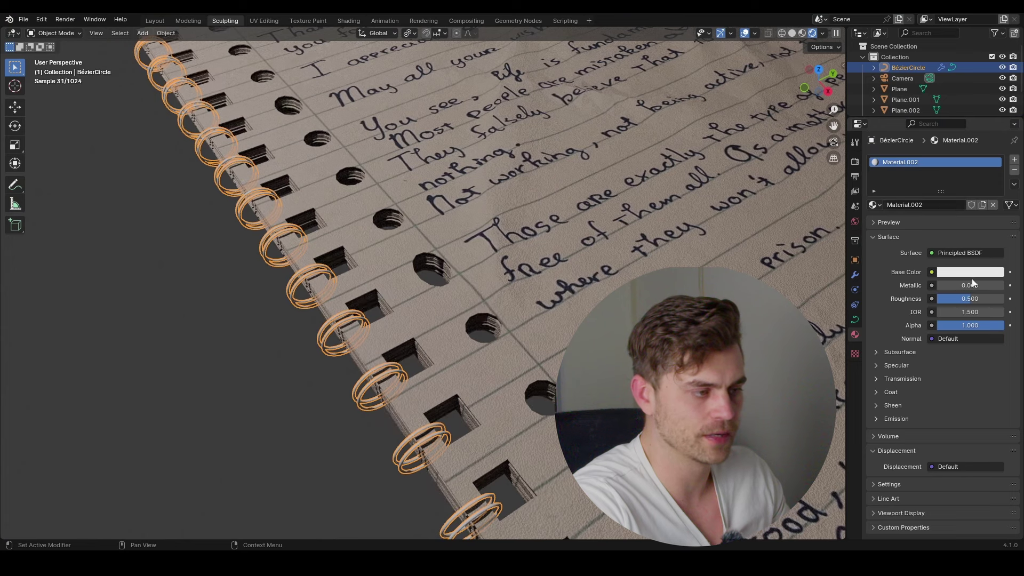
drag(972, 285, 1003, 285)
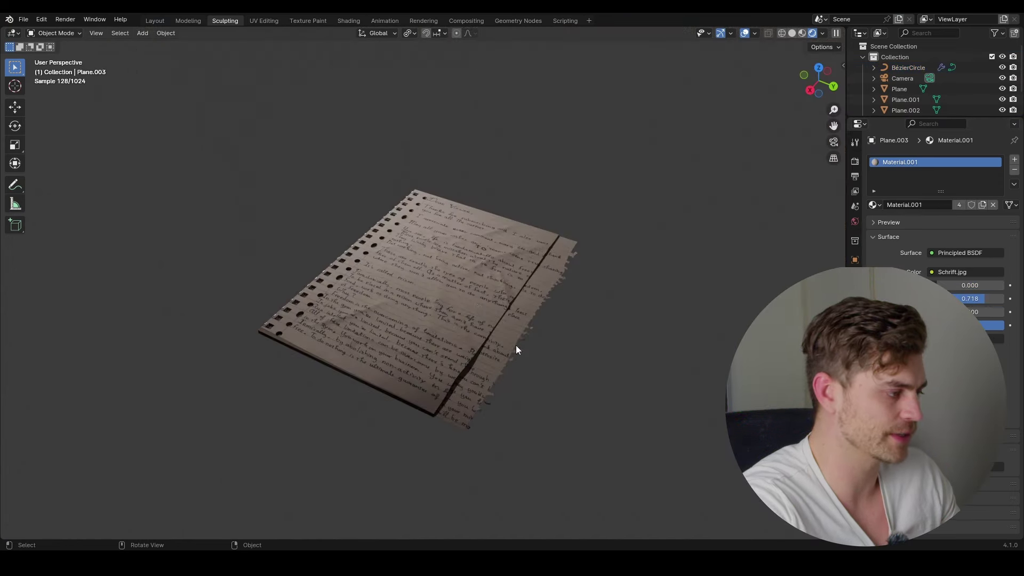
Step: Rotate the torn-edge sheet slightly about Z and slide it along Y further under the page stack
middle_drag(516, 344, 529, 320)
click(529, 320)
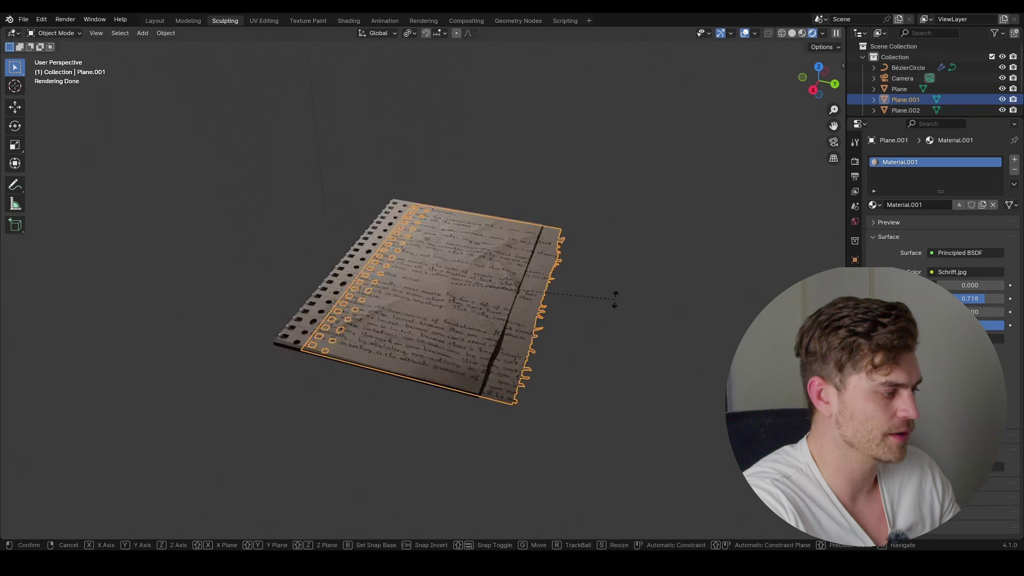
key(r)
key(z)
click(607, 304)
key(g)
key(y)
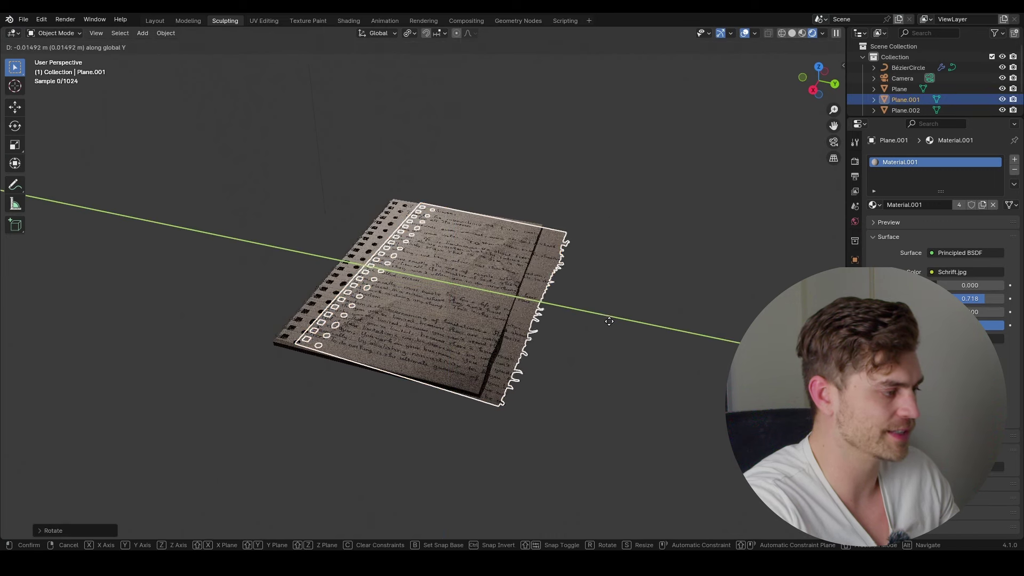
click(599, 322)
click(581, 331)
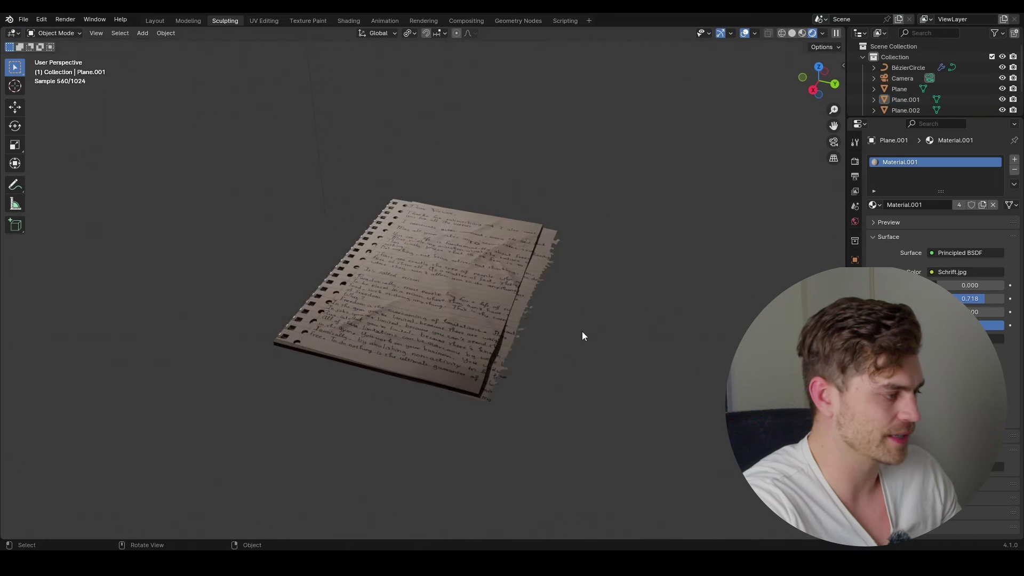
middle_drag(581, 331, 545, 307)
scroll(561, 357, up, 2)
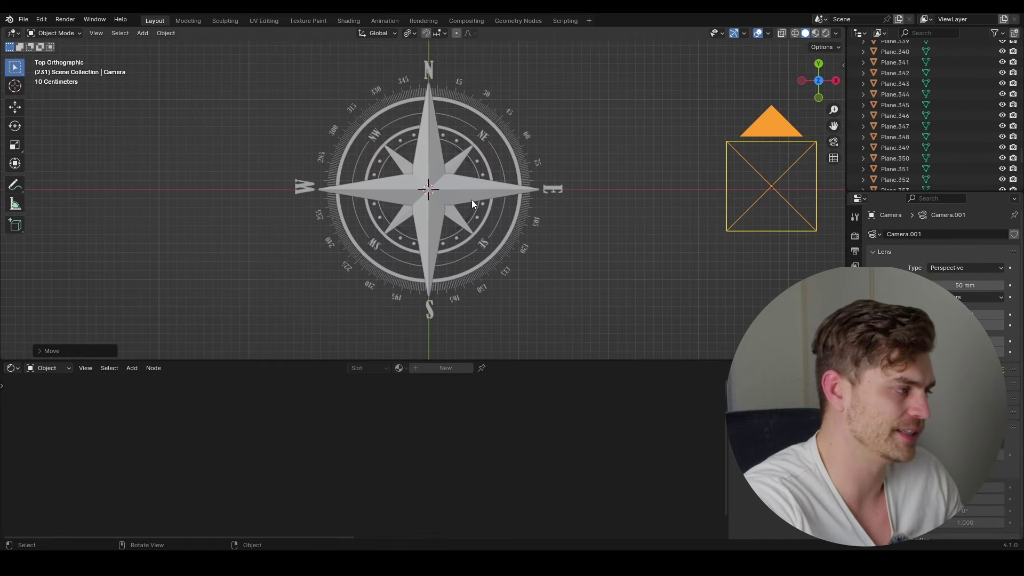
Step: Examine the compass rose's ring segments, circles and small spheres up close
scroll(471, 199, up, 5)
middle_drag(472, 165, 455, 146)
click(455, 136)
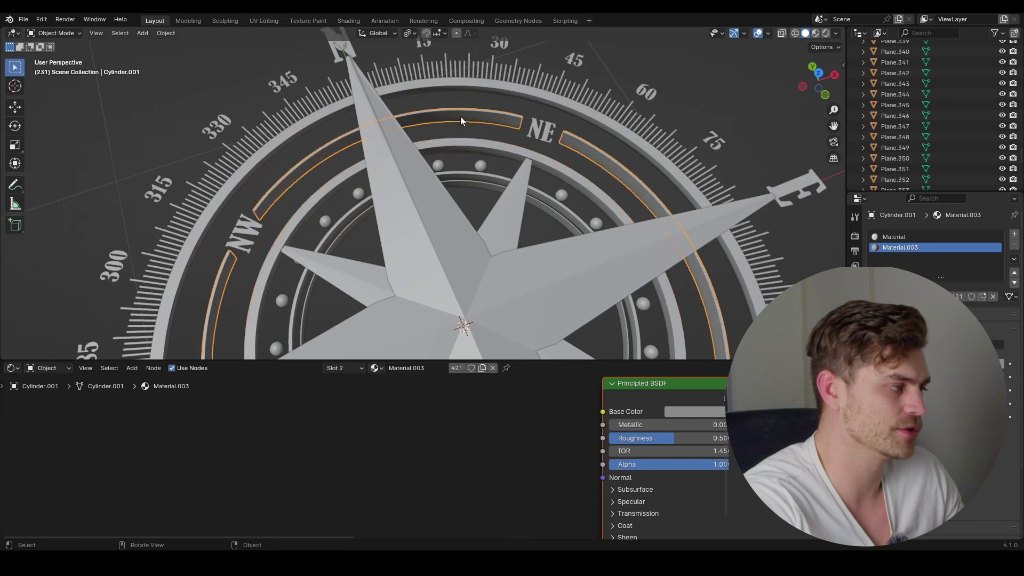
scroll(460, 117, down, 3)
click(466, 168)
click(461, 184)
mouse_move(461, 185)
middle_down()
mouse_move(431, 196)
mouse_move(460, 120)
mouse_move(442, 106)
middle_up()
scroll(447, 169, up, 4)
click(448, 163)
scroll(447, 167, down, 4)
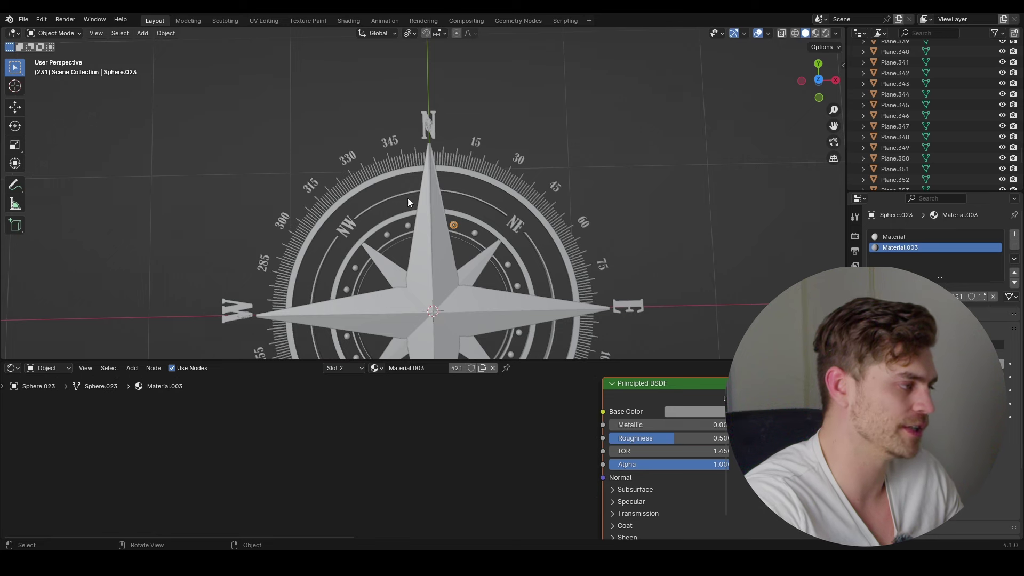
Step: Add a cube at the compass centre and scale it down to about the width of the north needle
key(shift+a)
mouse_move(431, 233)
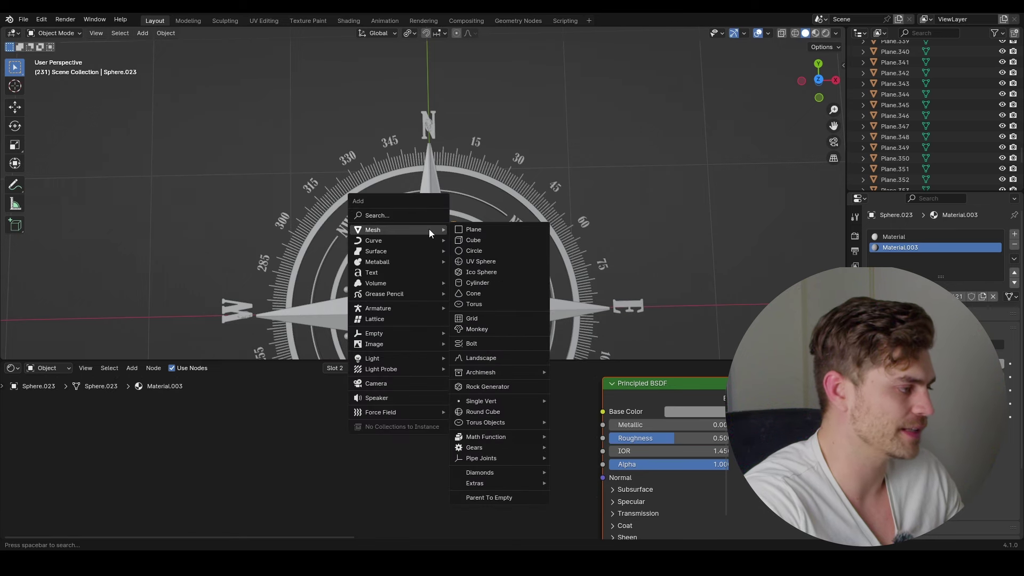
click(492, 240)
key(s)
click(457, 324)
Step: Move the small cube along Y up to the letter N above the north needle
key(g)
key(y)
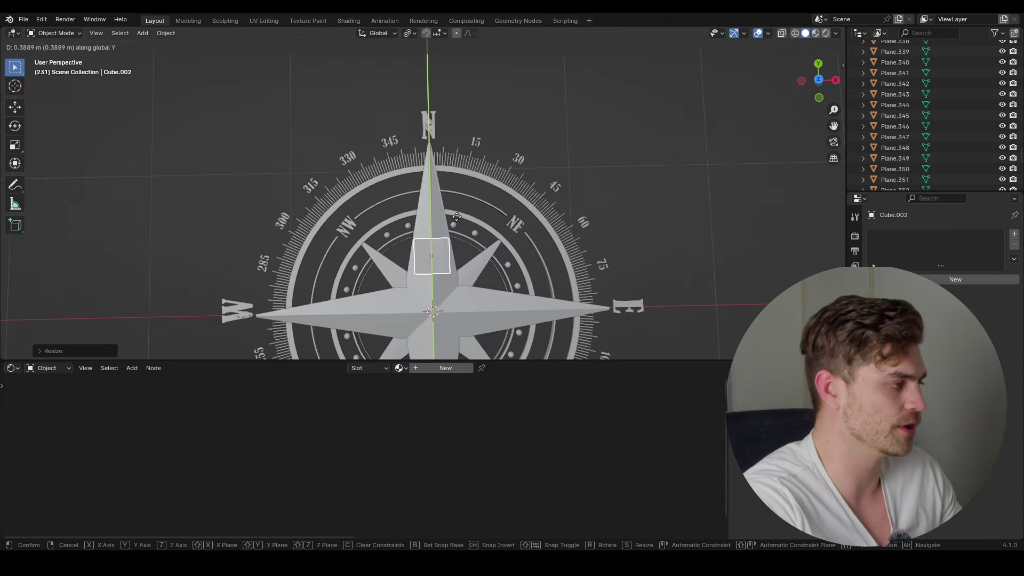
click(457, 86)
scroll(457, 122, up, 3)
shift+middle_drag(457, 131, 456, 237)
key(g)
key(y)
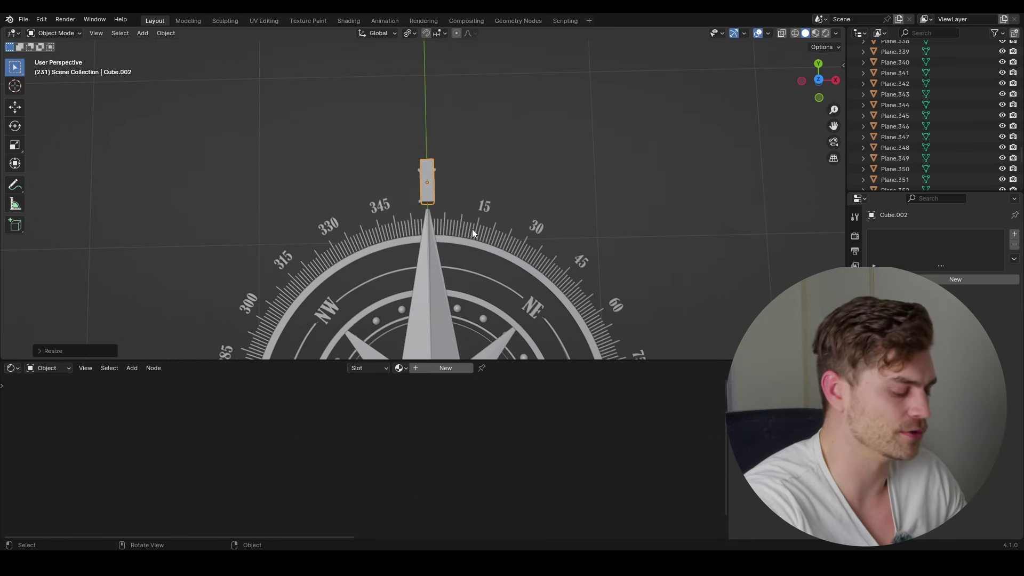
Step: Set the transform pivot to the 3D cursor and place a slightly rotated duplicate of the thin cube around the compass centre
key(KP_7)
scroll(472, 228, down, 3)
click(409, 34)
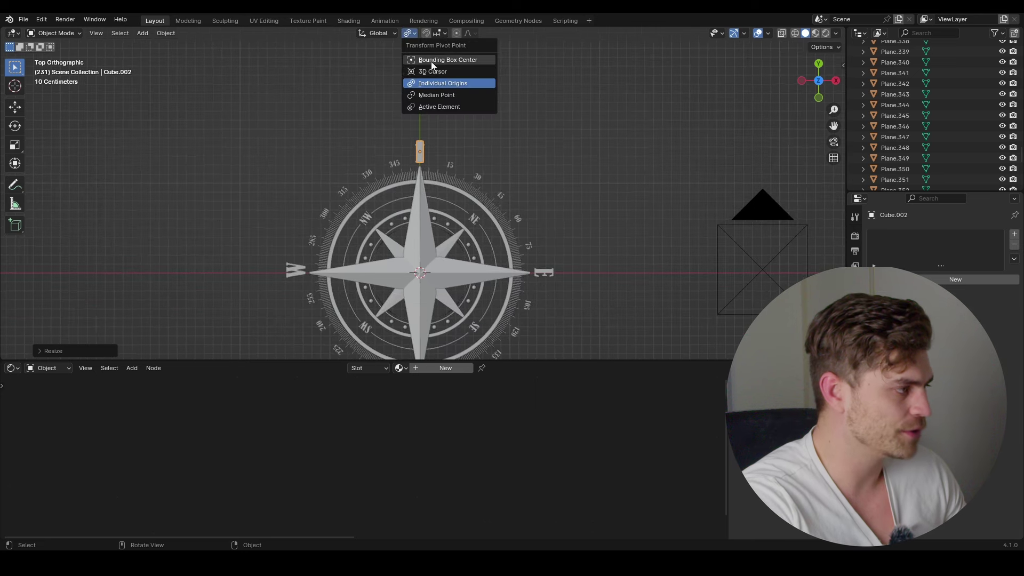
click(431, 62)
scroll(463, 160, up, 2)
key(shift+d)
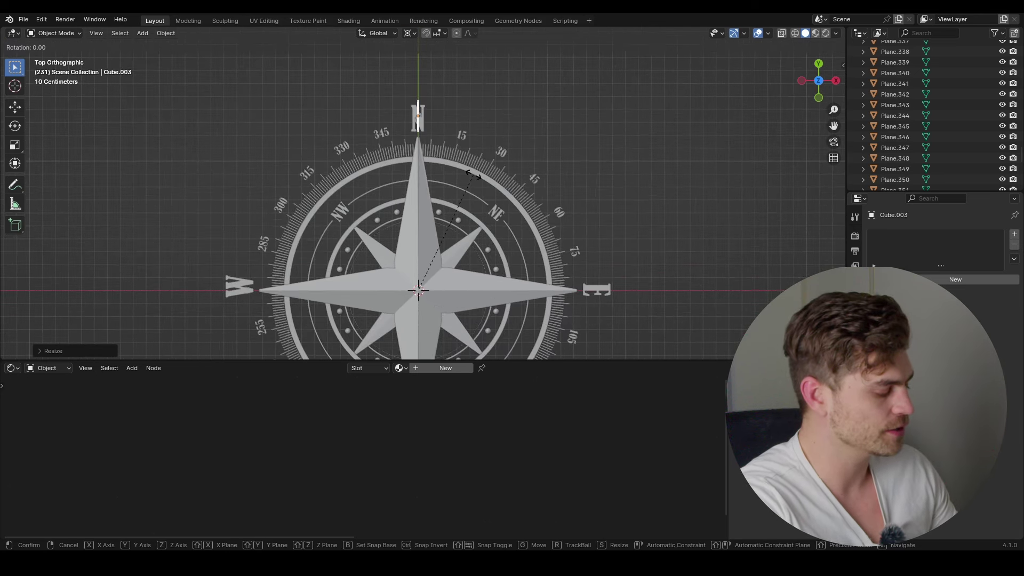
key(Return)
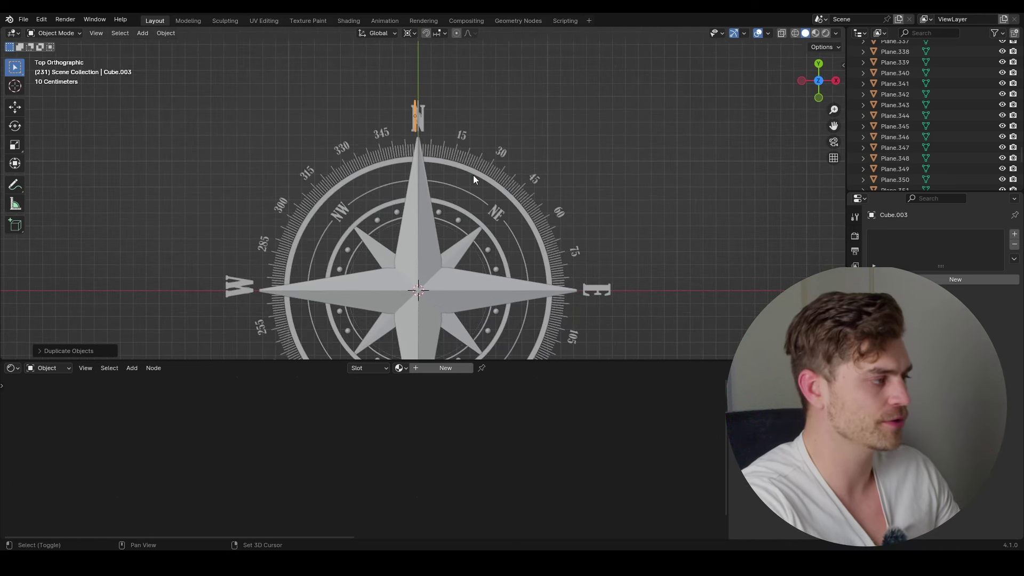
Step: Repeat the rotated duplication to build an arc of evenly spaced tick marks from the N towards the 345 label
key(shift+r)
key(shift+r)
key(shift+r)
key(shift+r)
key(shift+r)
key(shift+r)
key(shift+r)
key(shift+r)
key(shift+r)
key(shift+r)
key(shift+r)
key(shift+r)
key(shift+r)
key(shift+r)
key(shift+r)
key(shift+r)
key(shift+r)
key(shift+r)
key(shift+r)
key(shift+r)
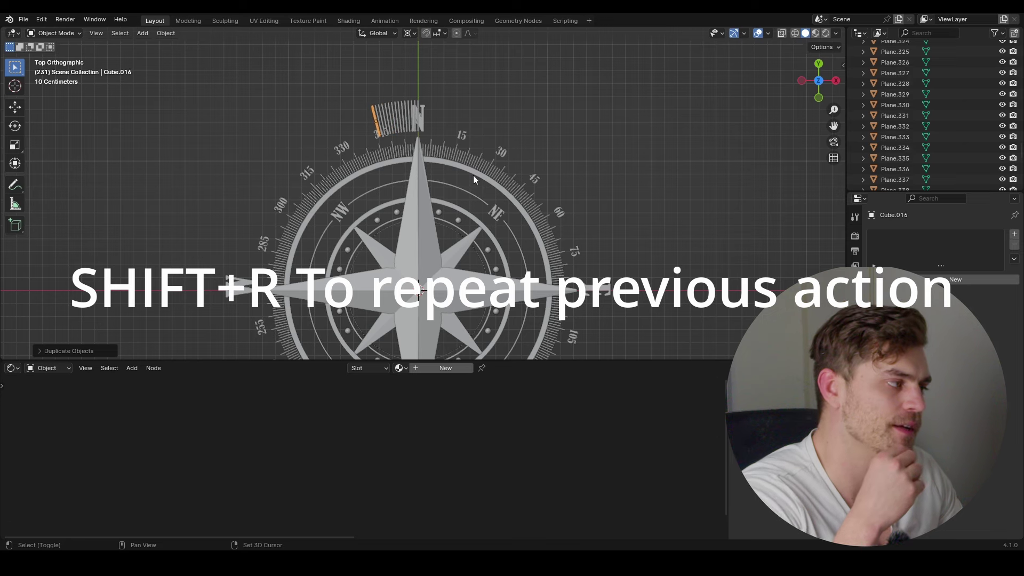
key(shift+r)
key(shift+r)
key(shift+r)
key(shift+r)
key(shift+r)
key(shift+r)
key(shift+r)
key(shift+r)
key(shift+r)
key(shift+r)
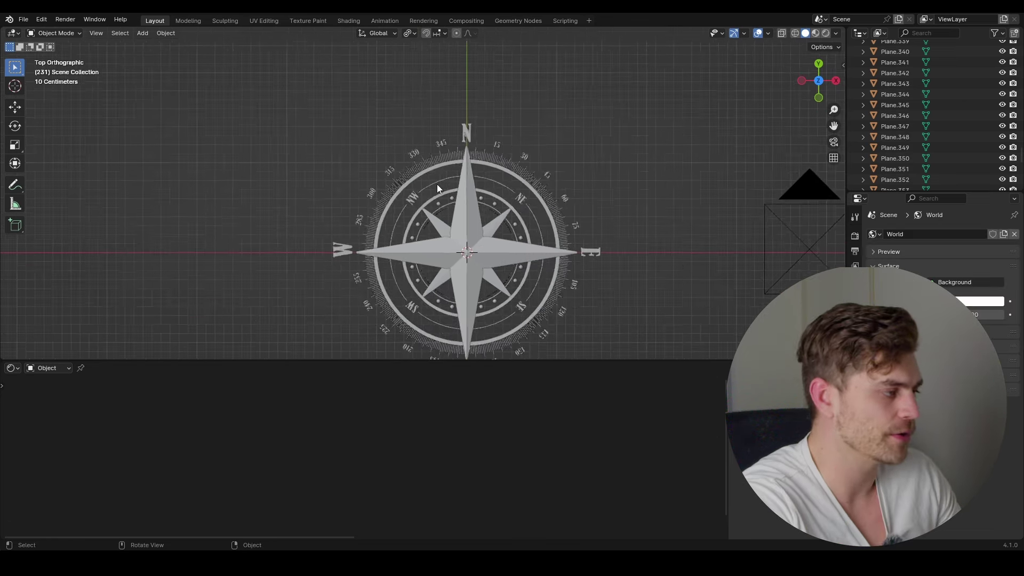
scroll(436, 184, up, 2)
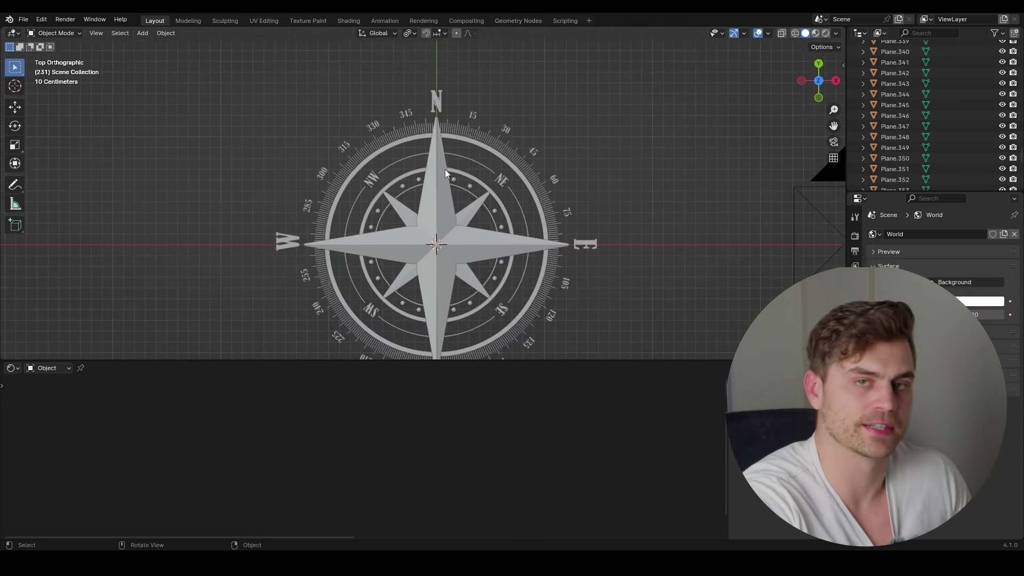
scroll(485, 218, down, 2)
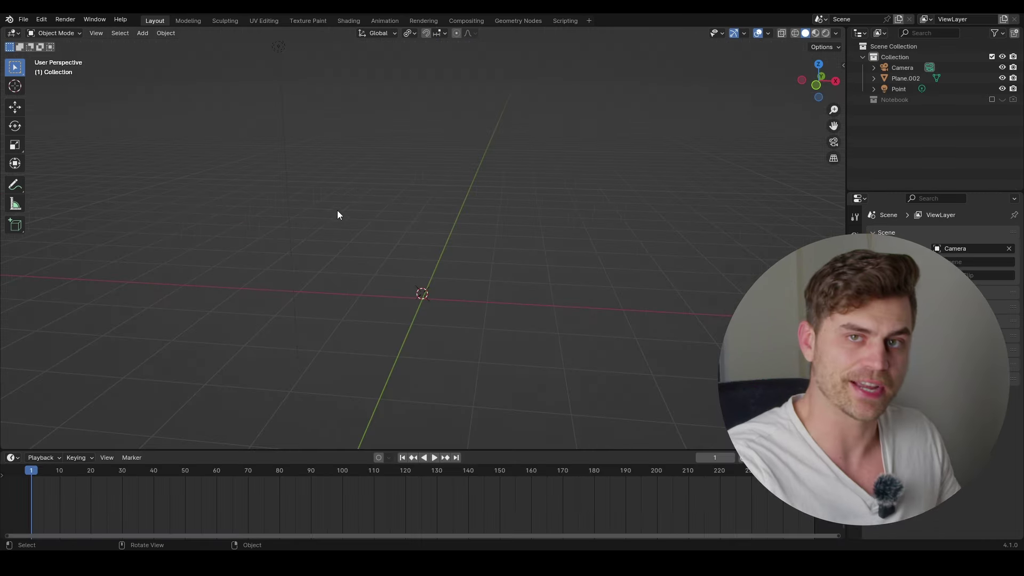
Step: Add a cylinder at the world origin and scale it down along Z into a flat disc
key(shift+a)
mouse_move(408, 271)
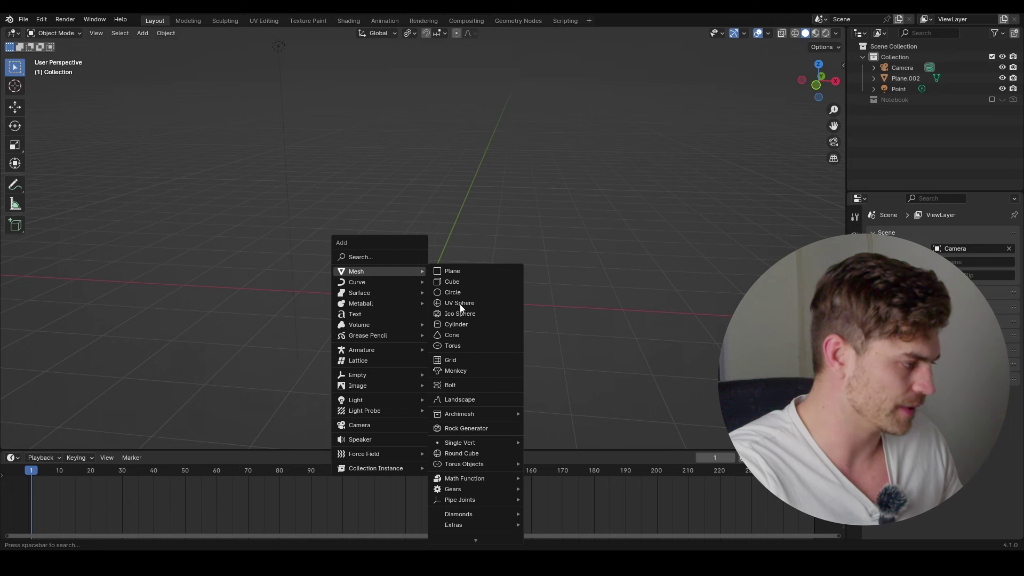
click(465, 323)
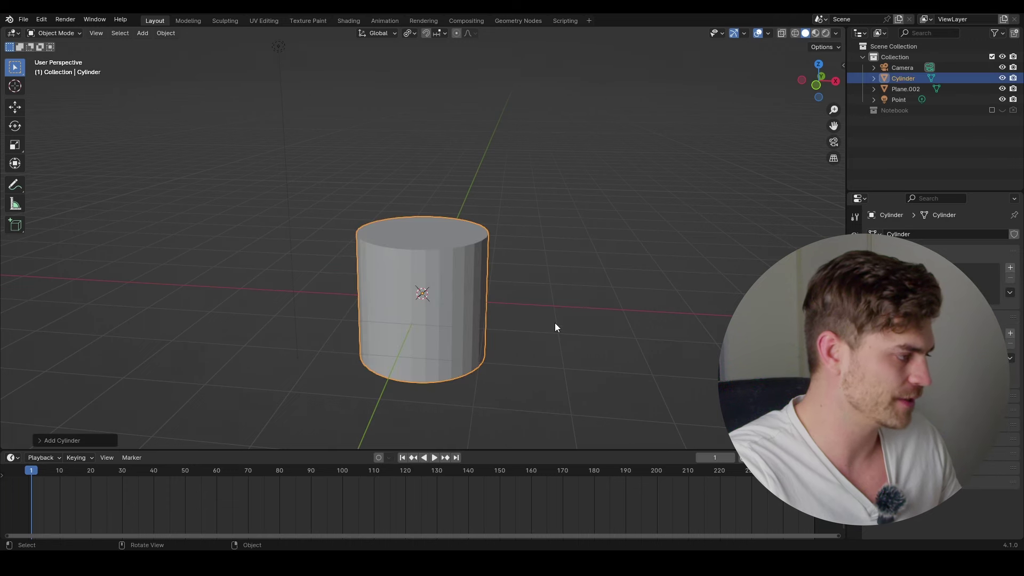
key(s)
key(z)
click(437, 288)
scroll(432, 287, up, 4)
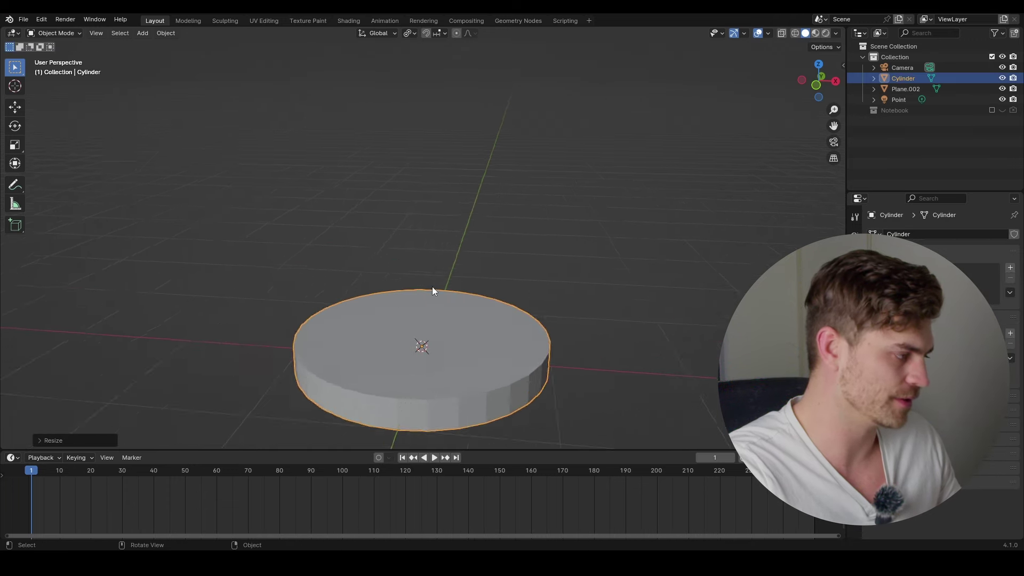
middle_drag(433, 285, 463, 271)
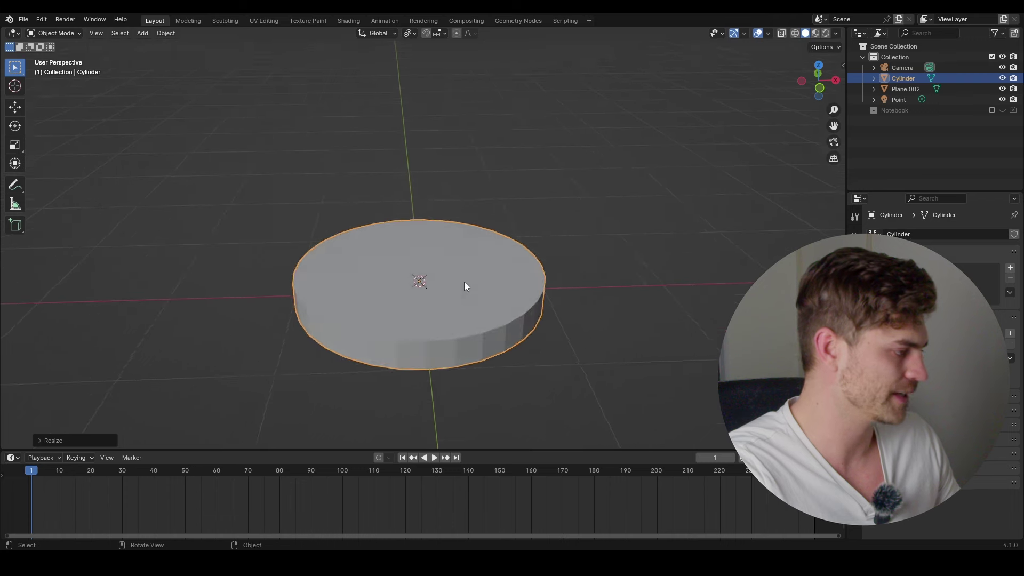
Step: Scale the disc's top face up to about 1.05 times its size in Edit Mode to form an overhanging lip
key(Tab)
key(s)
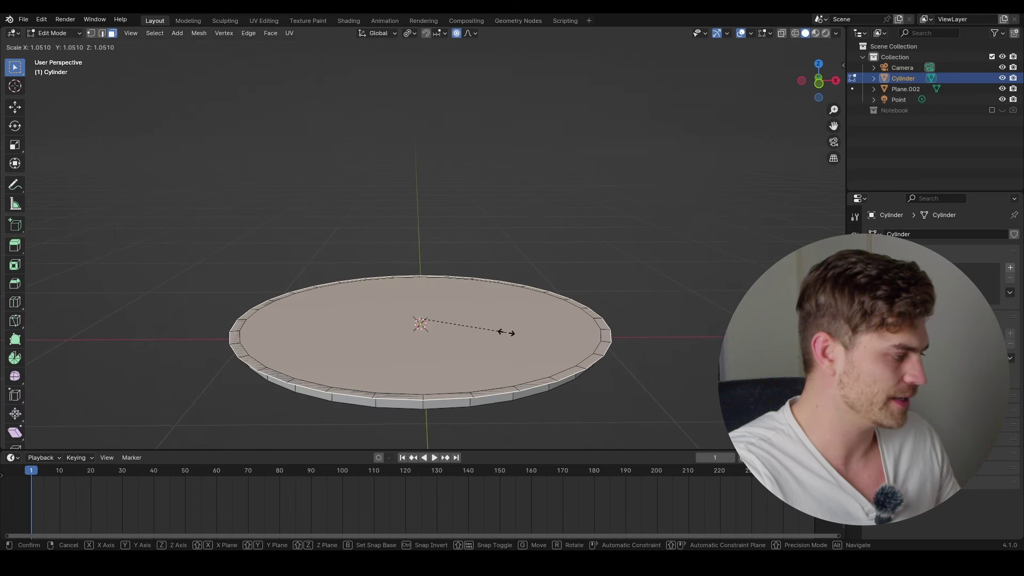
click(505, 331)
Step: Extrude the widened top face upward and scale it slightly inward to shape a bevelled rim
key(e)
click(505, 314)
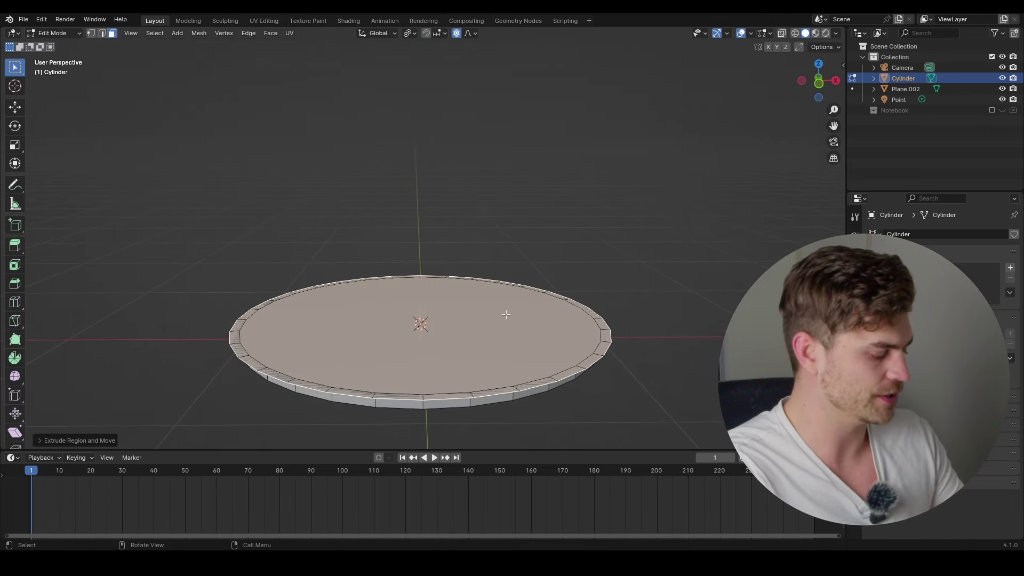
key(e)
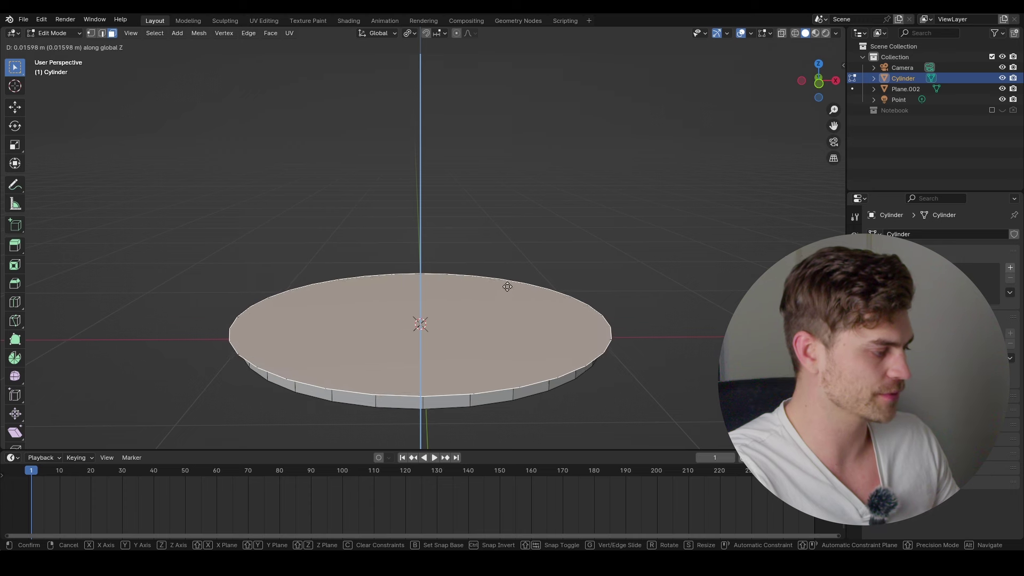
click(553, 320)
key(s)
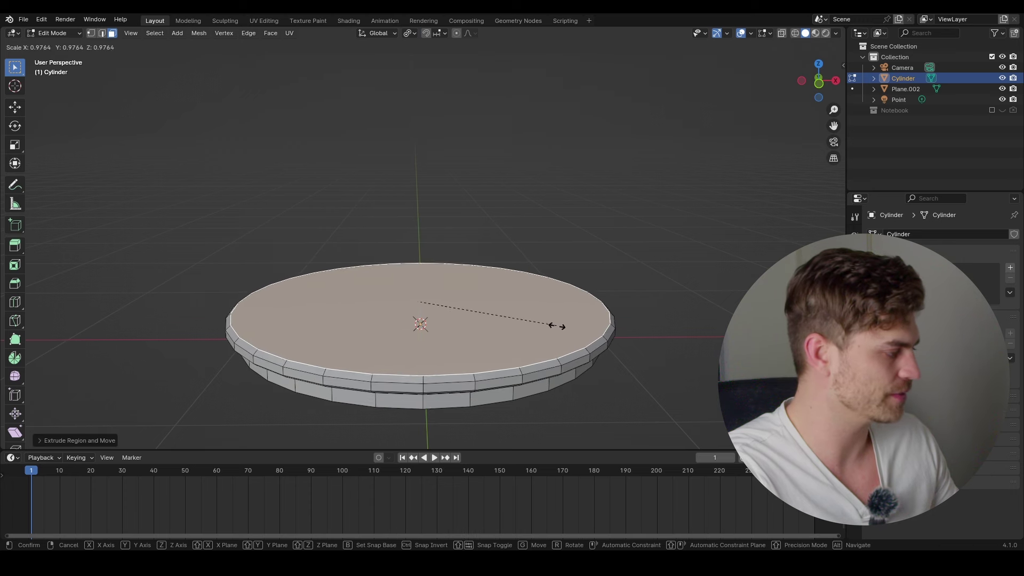
click(579, 355)
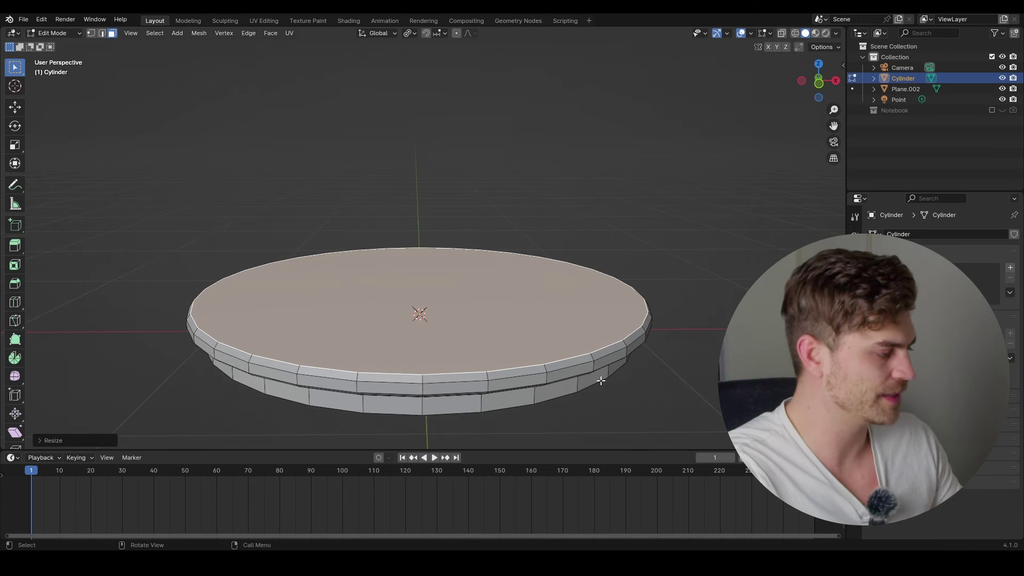
Step: Inset the top face, extrude it about 0.14 m downward, and scale the recessed floor inward slightly
key(i)
click(498, 350)
key(e)
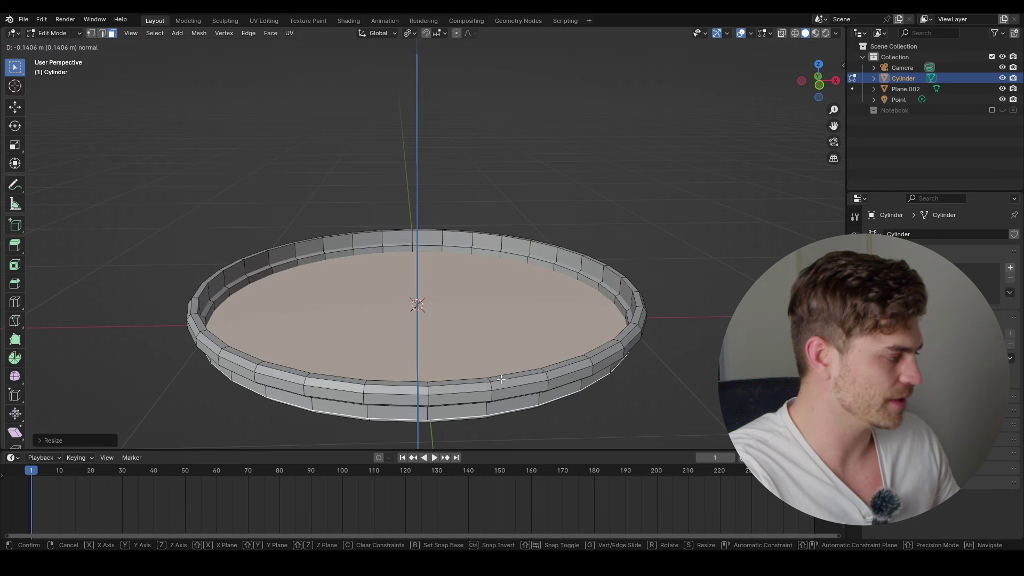
click(502, 378)
key(s)
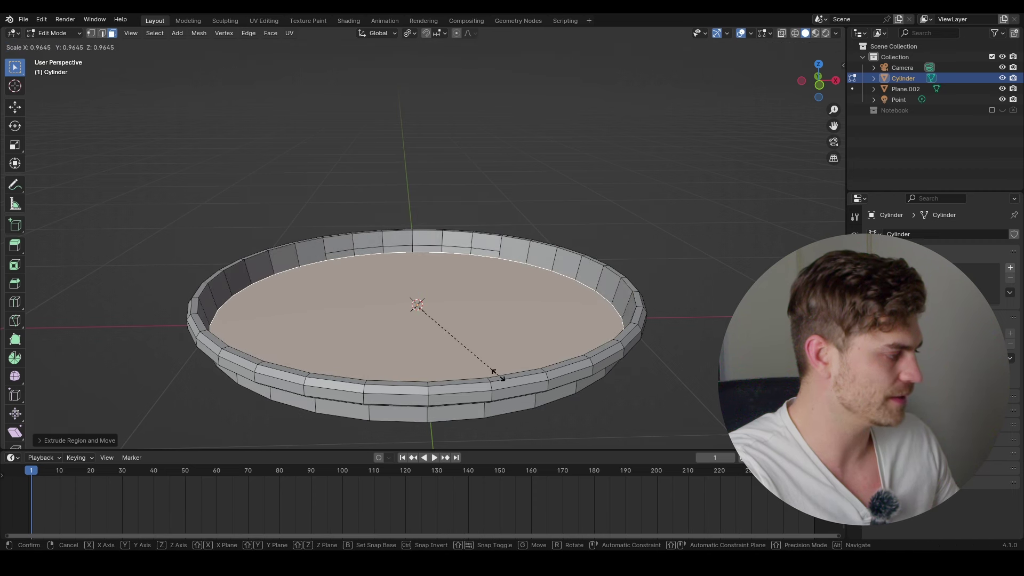
click(496, 372)
middle_drag(473, 342, 317, 289)
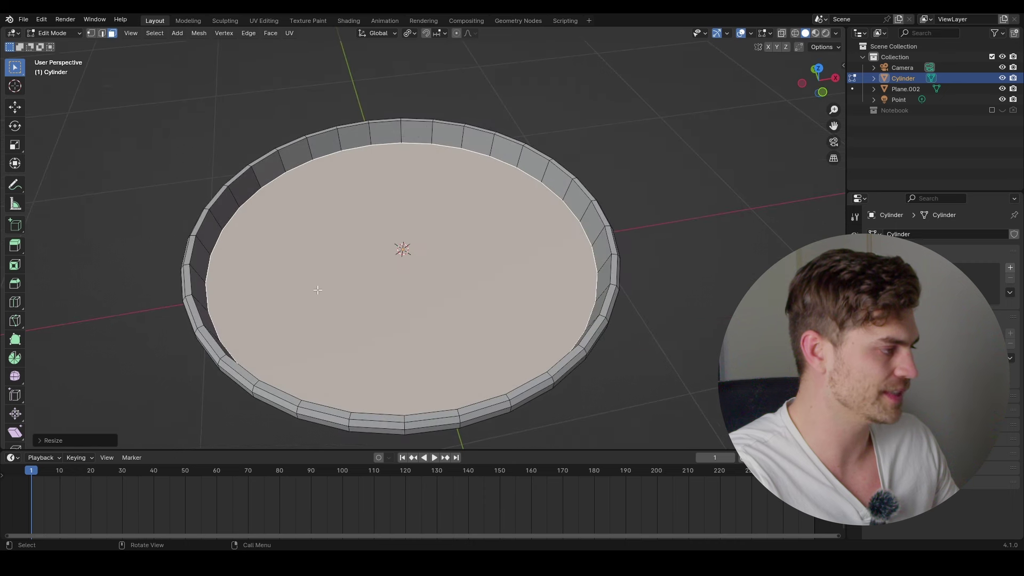
middle_drag(452, 275, 433, 290)
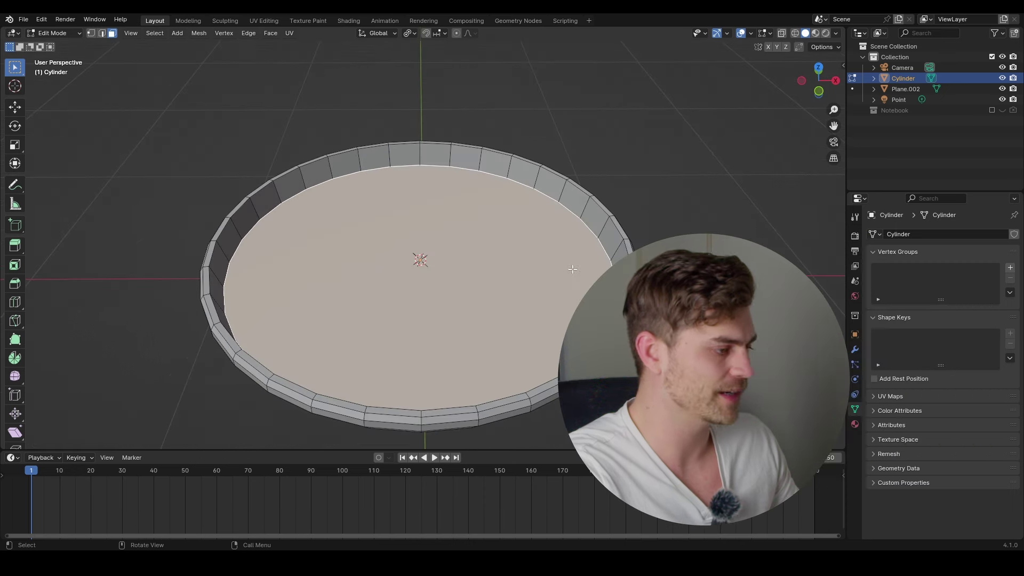
Step: Create two new materials in separate slots on the cylinder, inverting the face selection from the recessed floor to the casing in between
click(855, 423)
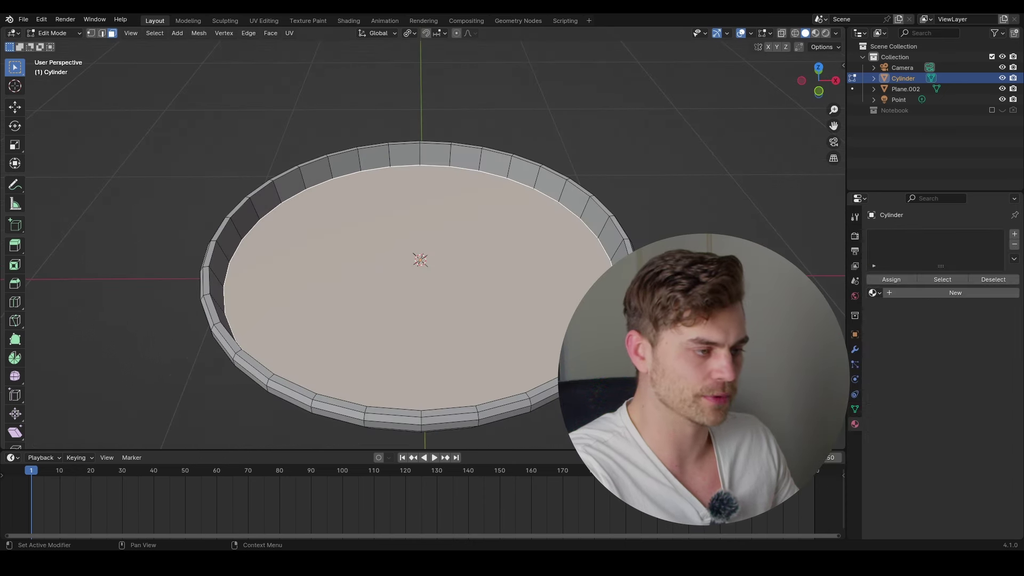
click(1014, 235)
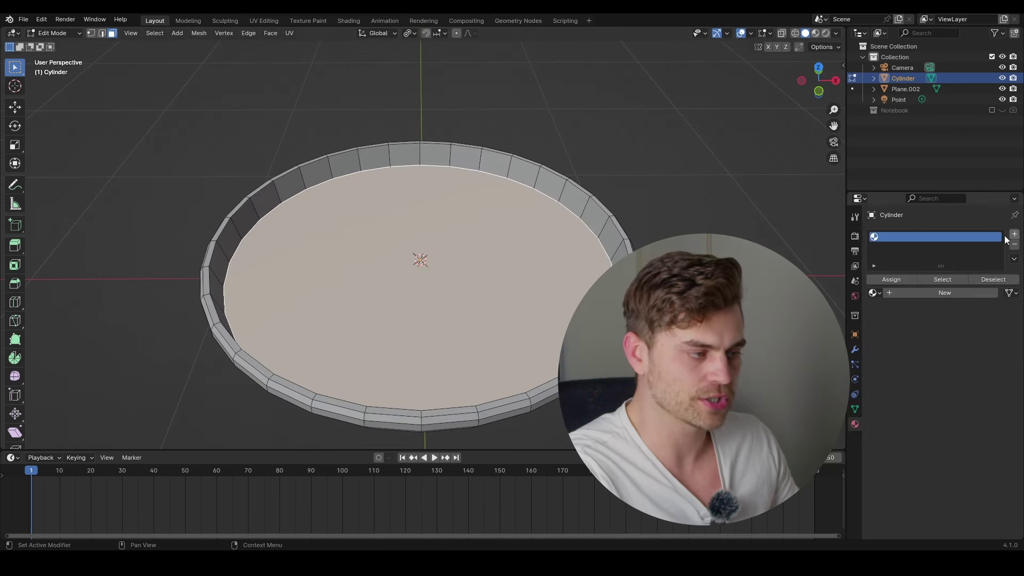
click(916, 291)
key(ctrl+i)
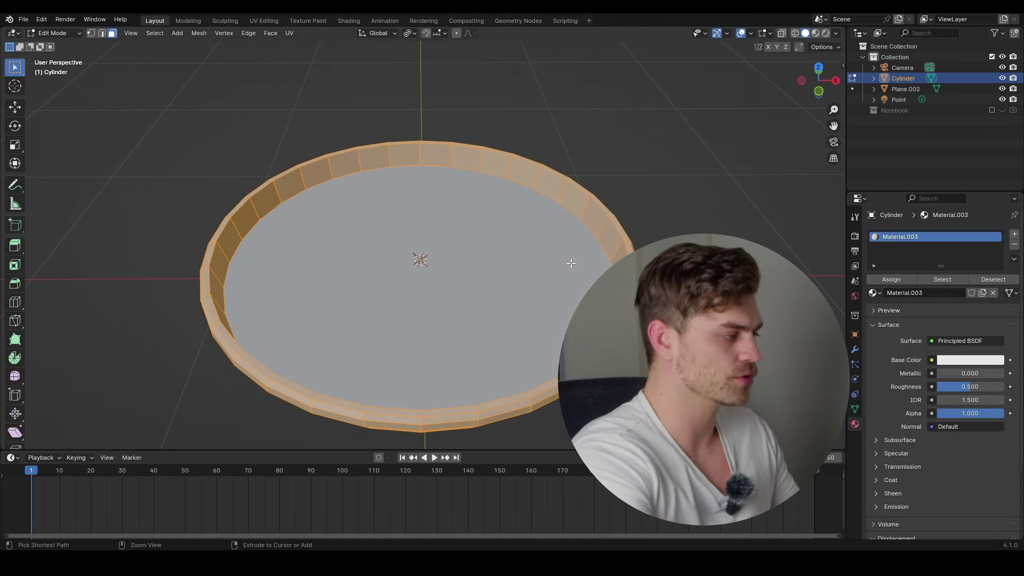
click(1013, 235)
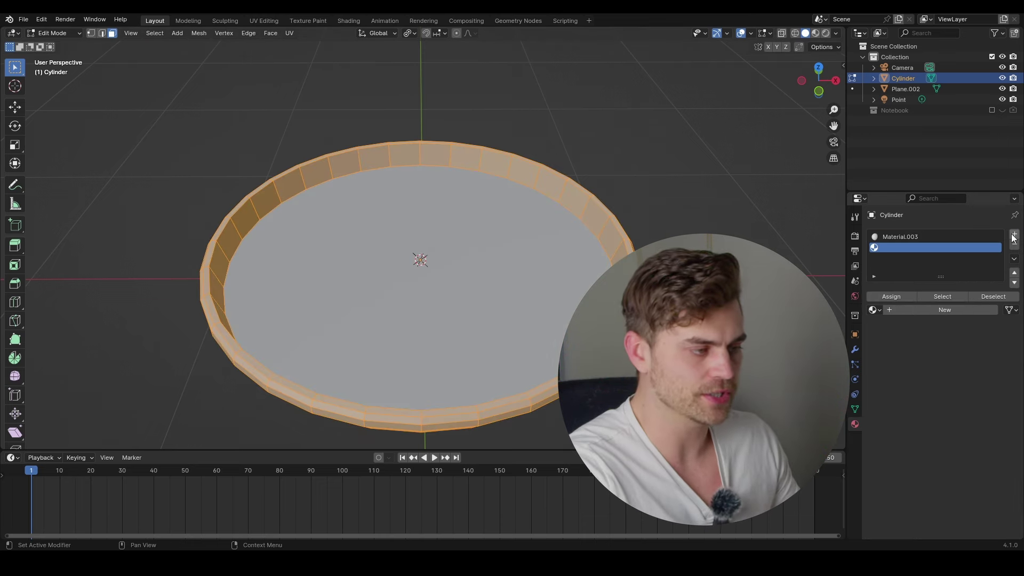
click(918, 305)
Step: Select the edge loop around the inner rim and fill it with a face to cover the recess, then return to Object Mode
key(a)
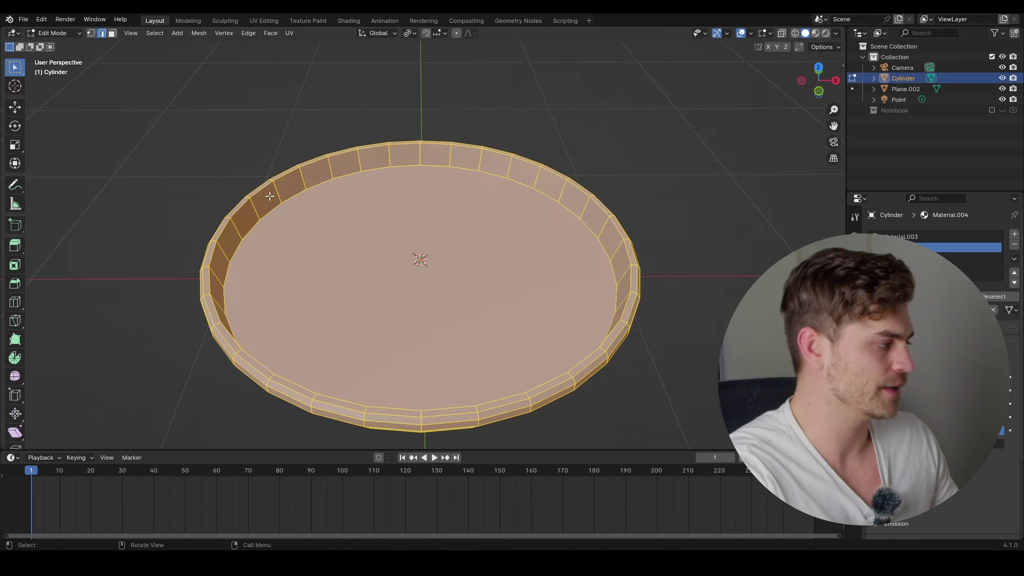
key(2)
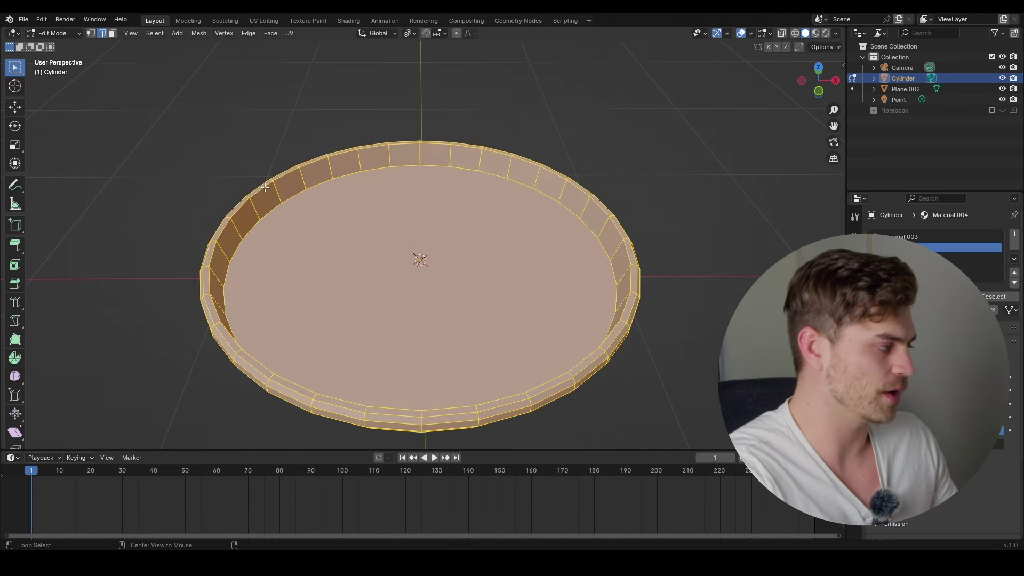
alt+click(265, 187)
key(f)
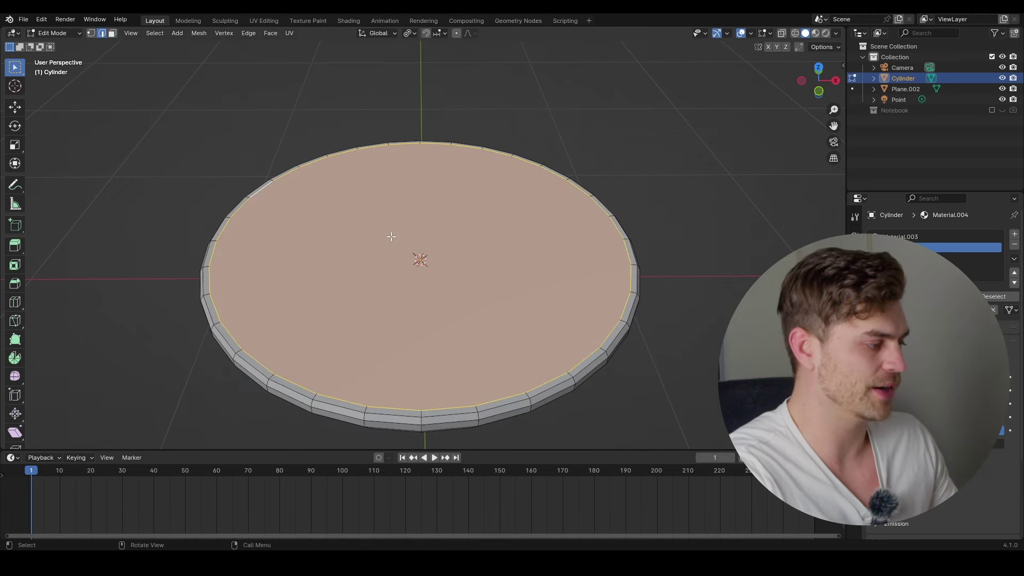
middle_drag(390, 236, 480, 206)
shift+middle_drag(341, 250, 477, 217)
key(Tab)
Step: Duplicate the disc along Y beside the original and rotate the copy 45 degrees about X as an open lid
scroll(559, 234, down, 5)
middle_drag(593, 231, 588, 256)
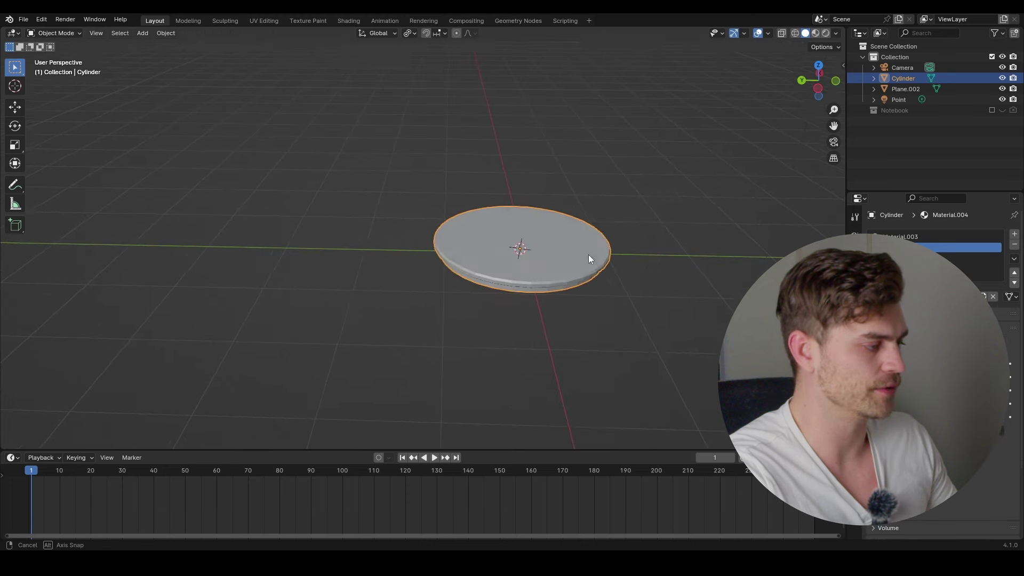
key(shift+d)
key(y)
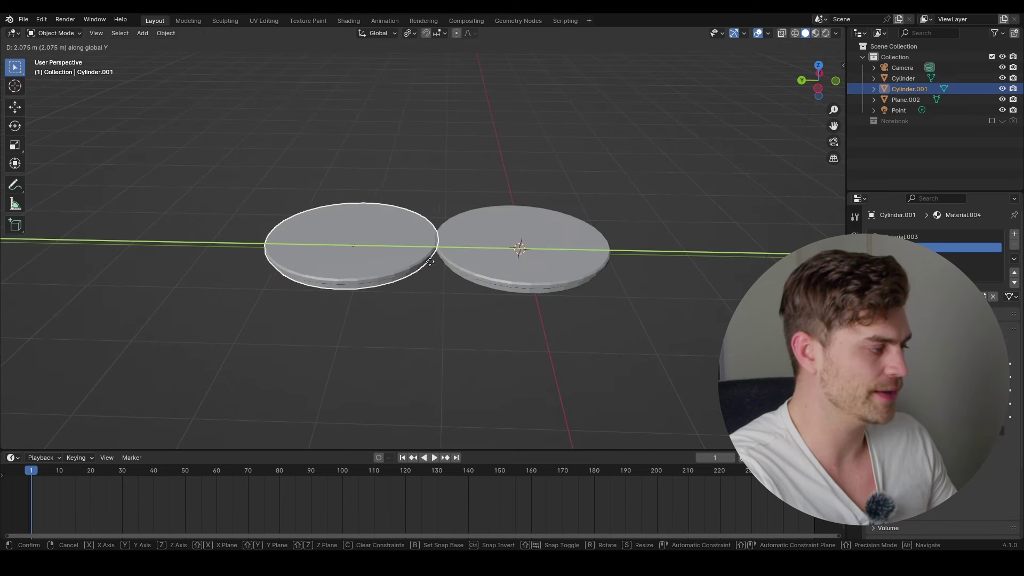
click(424, 261)
text(rx4)
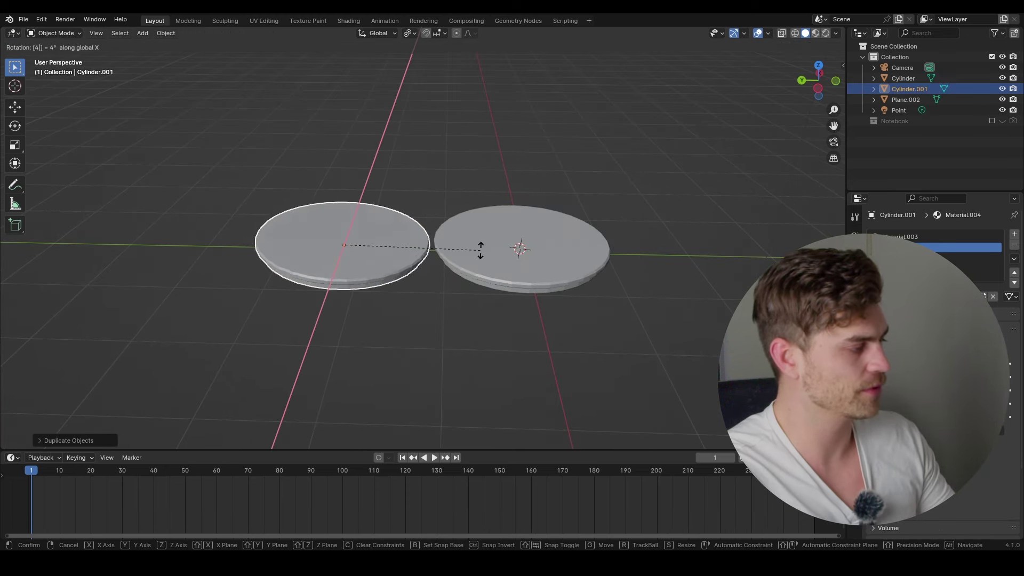
text(5)
click(480, 251)
Step: Raise the tilted lid along Z and move it along Y to meet the edge of the flat disc
key(g)
key(z)
click(496, 187)
scroll(466, 218, up, 3)
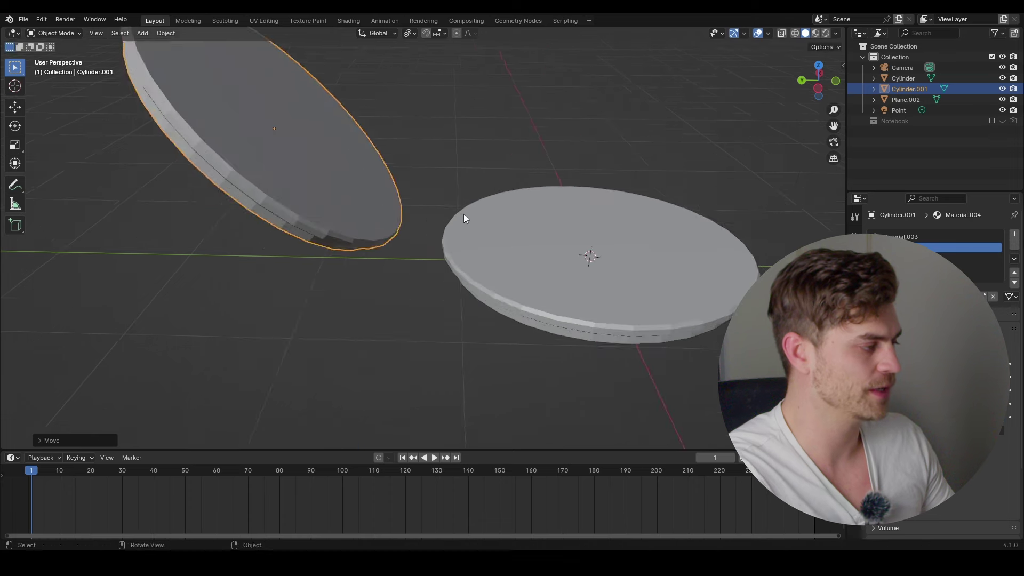
scroll(463, 213, up, 2)
key(g)
key(y)
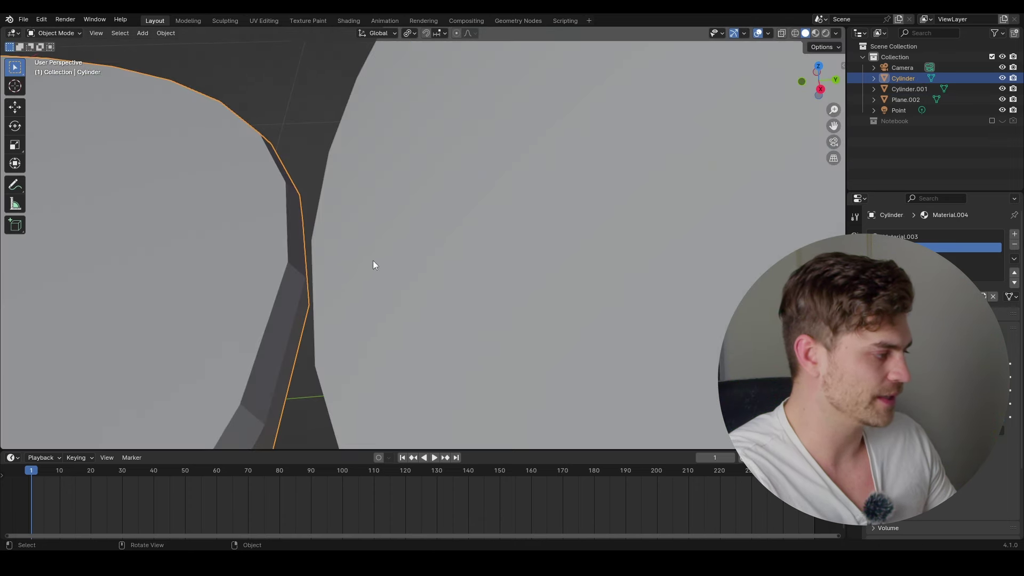
Step: Select the two adjacent rim faces of the flat disc nearest the lid and flatten them by scaling to 0 along Y
key(Tab)
click(294, 241)
shift+click(302, 283)
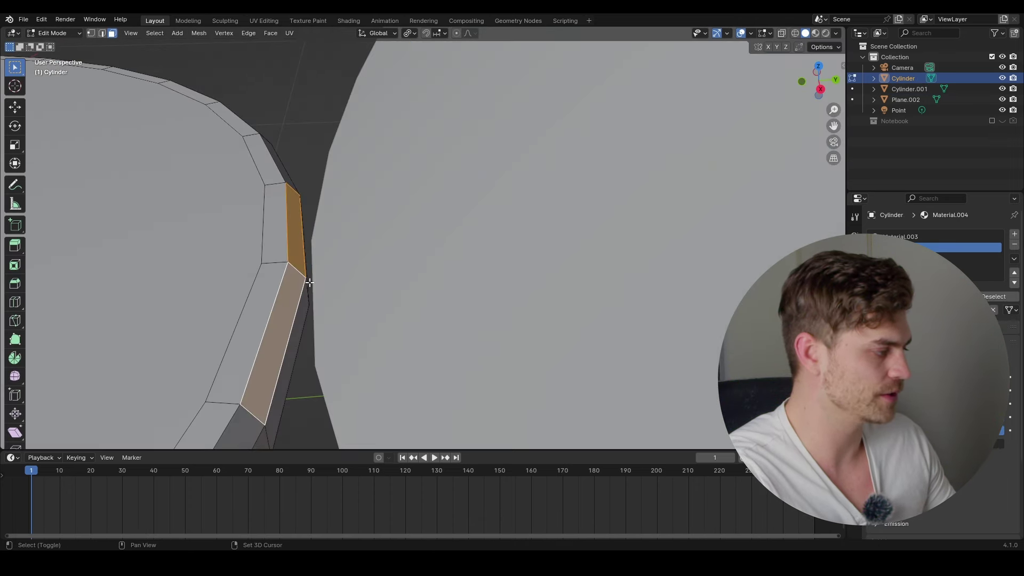
middle_drag(309, 282, 382, 300)
text(sy)
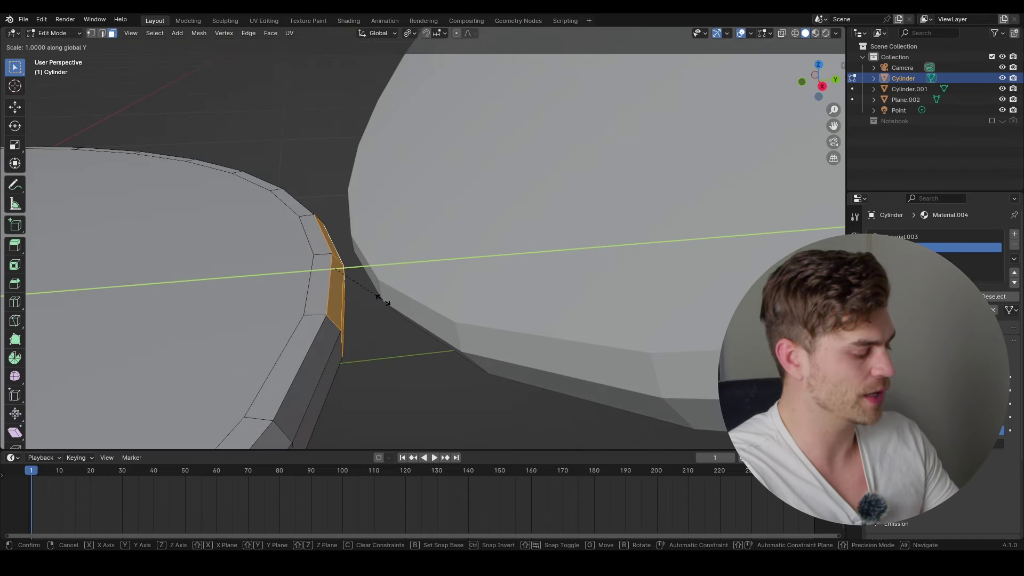
text(0)
key(Return)
Step: Extrude the flattened rim faces outward, then extrude the block's two upper faces and shift them along Y to start a hinge
middle_drag(320, 249, 480, 242)
key(e)
click(369, 254)
click(369, 258)
shift+click(351, 239)
key(e)
click(437, 232)
key(g)
key(y)
click(402, 237)
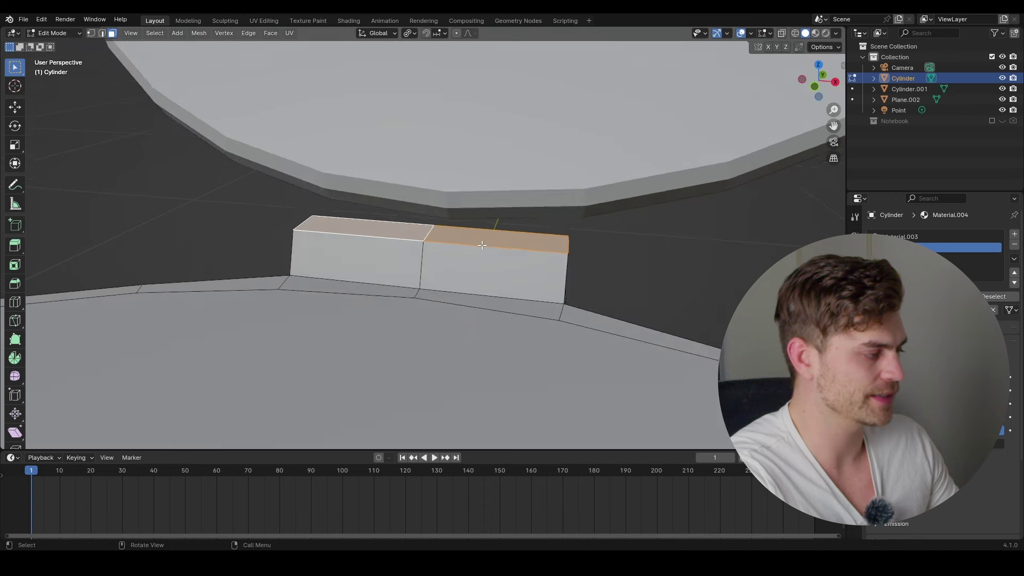
Step: Cut a loop through each half of the hinge block and delete the middle faces, leaving two separate lugs
click(481, 242)
right_click(481, 241)
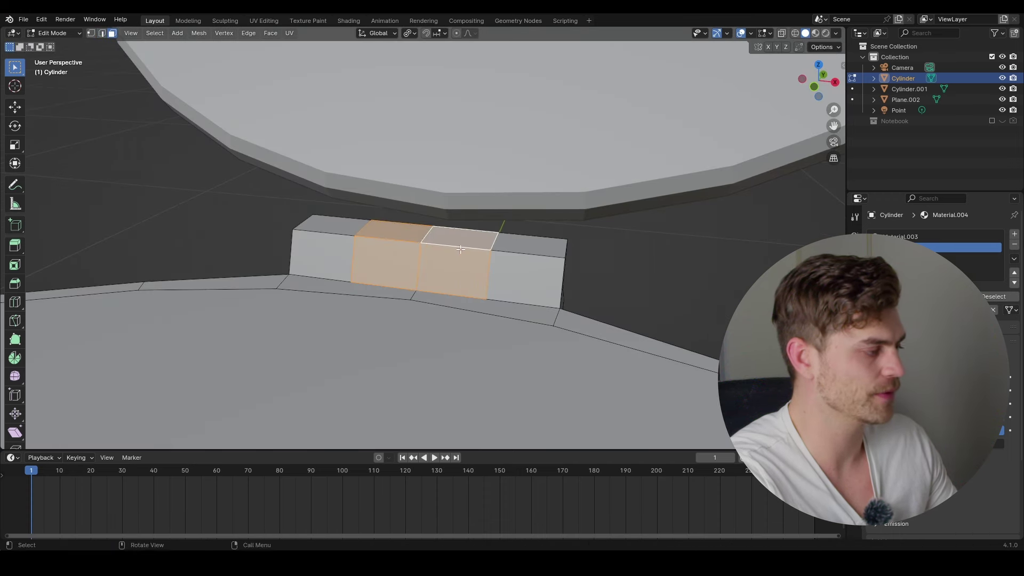
key(x)
click(451, 271)
Step: Fill the open sides and gaps left between the two hinge lugs with new faces
middle_drag(455, 263, 418, 216)
shift+click(418, 215)
key(f)
middle_drag(353, 233, 447, 239)
middle_drag(447, 249, 375, 235)
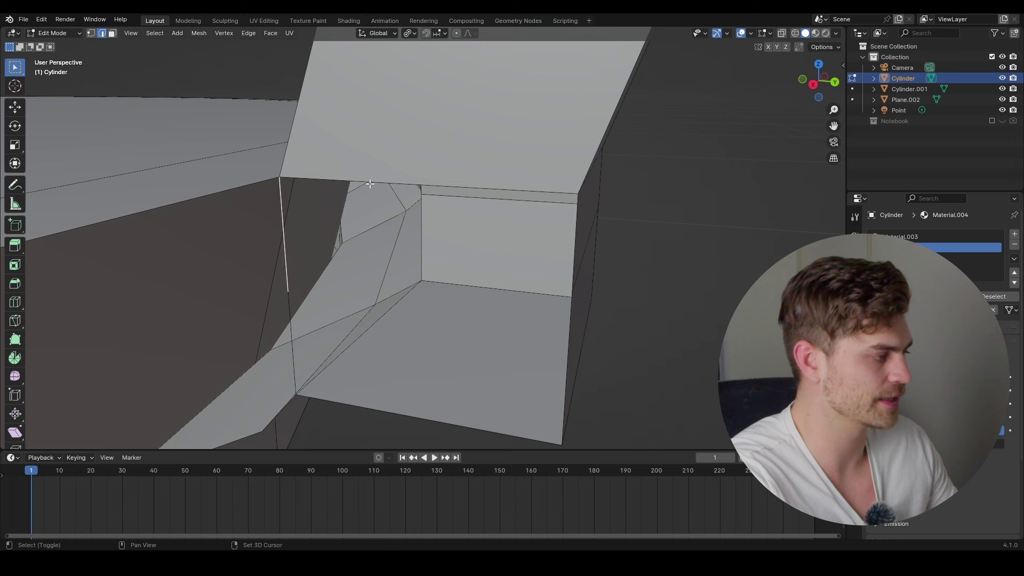
key(f)
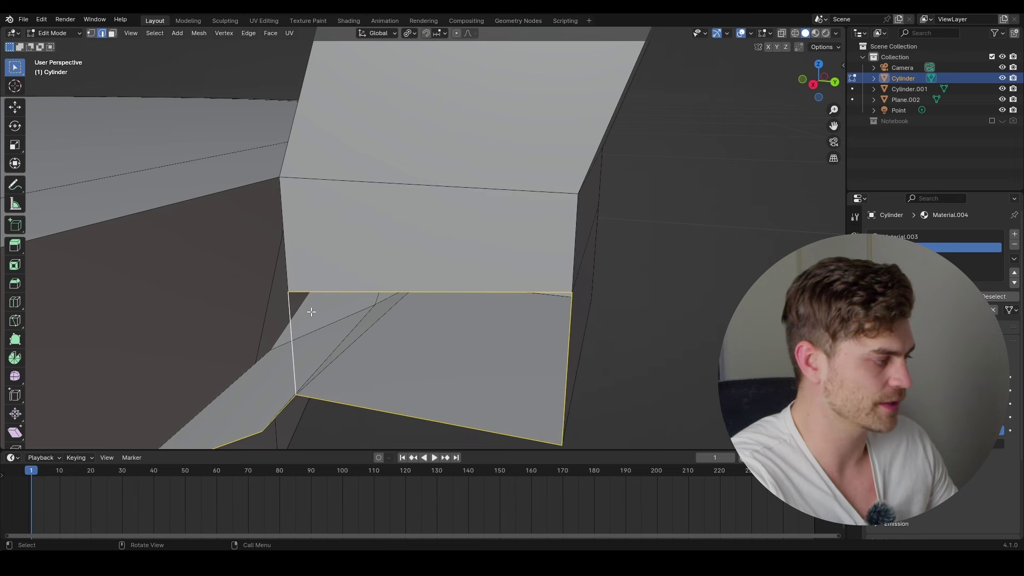
key(f)
scroll(376, 286, down, 2)
Step: Add three loop cuts in each direction across the side faces of both hinge lugs
middle_drag(398, 257, 438, 315)
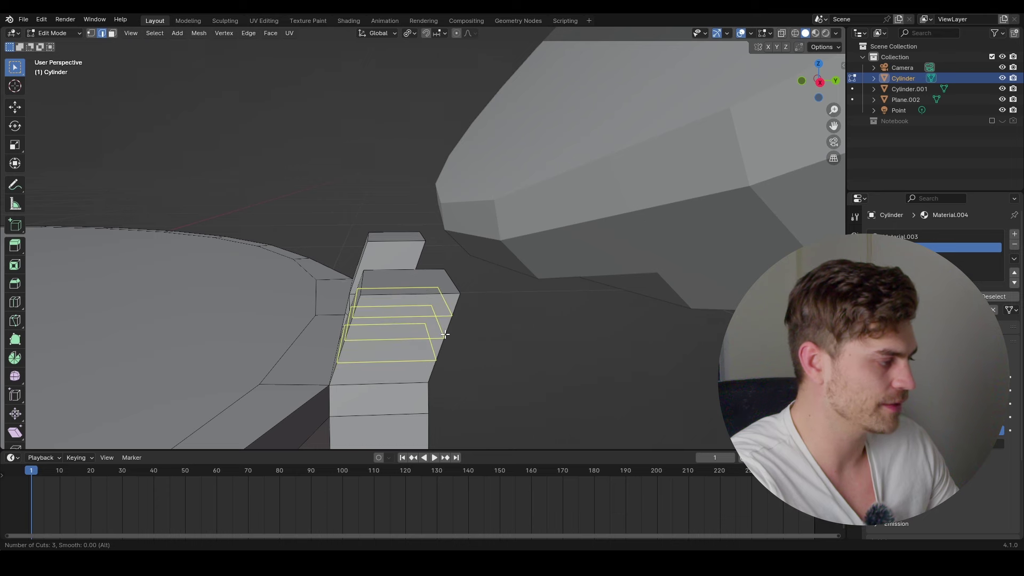
middle_drag(423, 323, 516, 317)
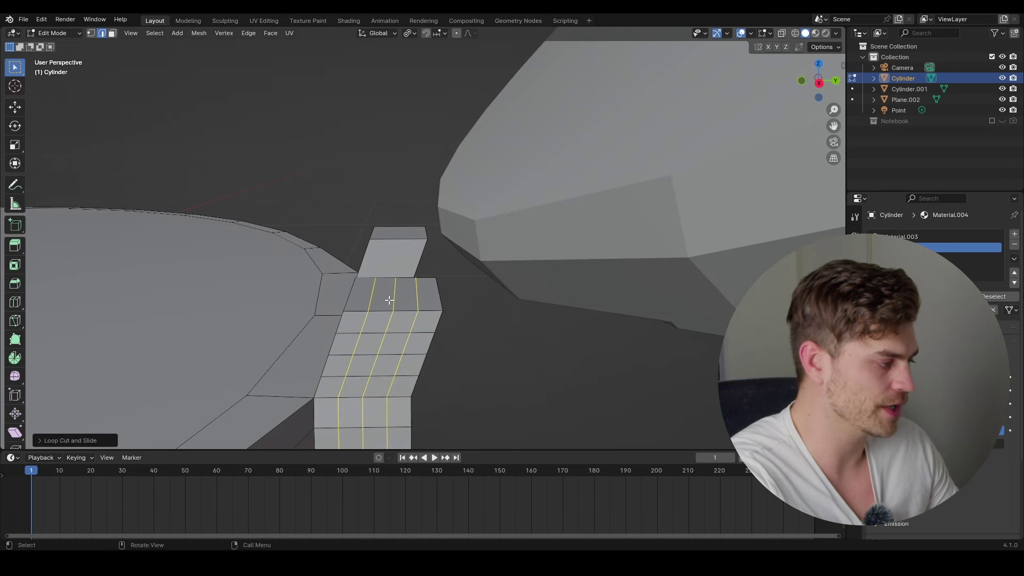
middle_drag(395, 310, 418, 242)
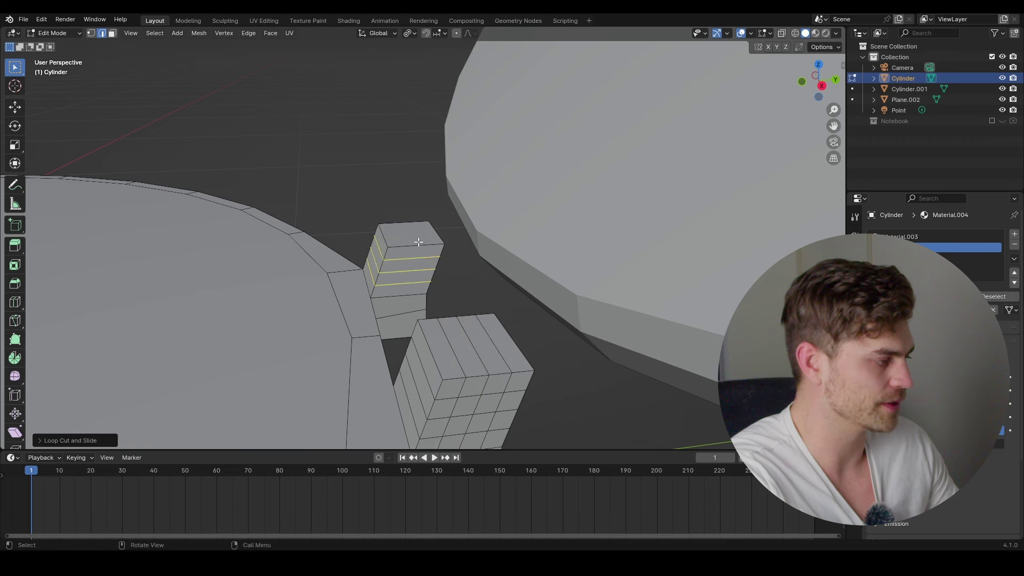
click(416, 240)
right_click(418, 256)
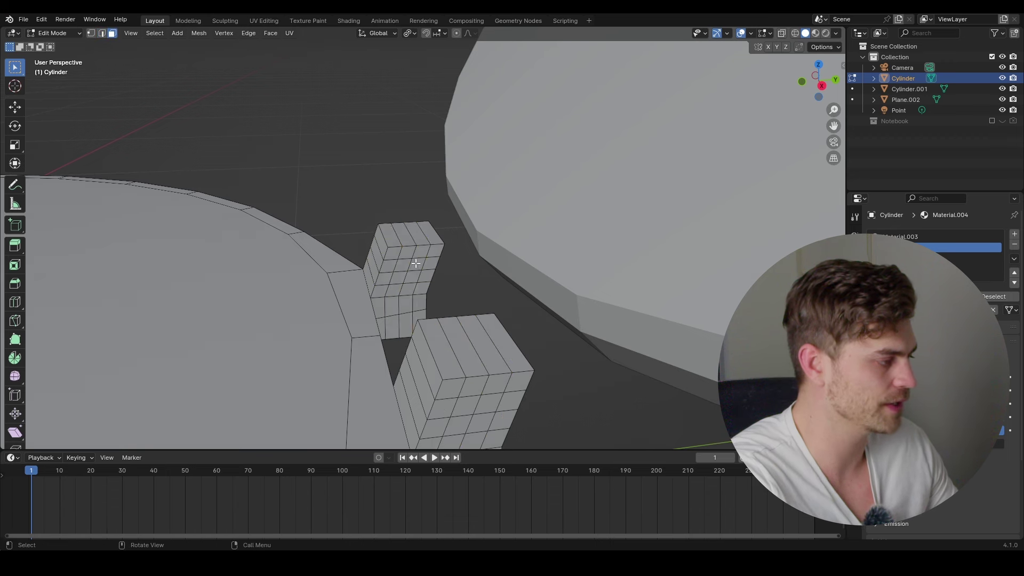
Step: Select the four centre faces on the inner and outer sides of both hinge lugs
middle_drag(415, 263, 414, 266)
shift+click(414, 266)
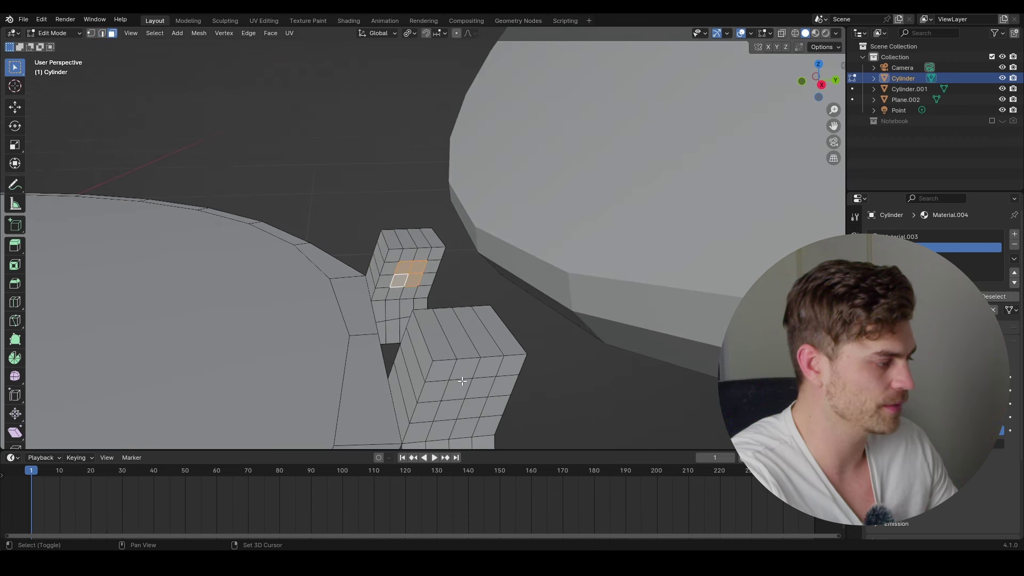
middle_drag(456, 404, 513, 278)
shift+click(513, 277)
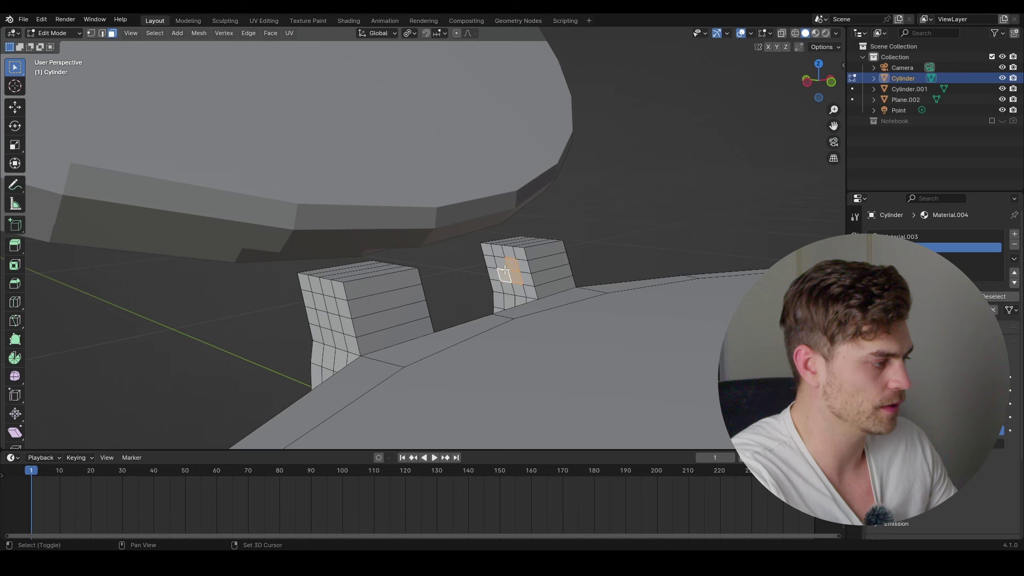
Step: Try to shape the selected lug faces into circles with LoopTools, and undo it
right_click(316, 303)
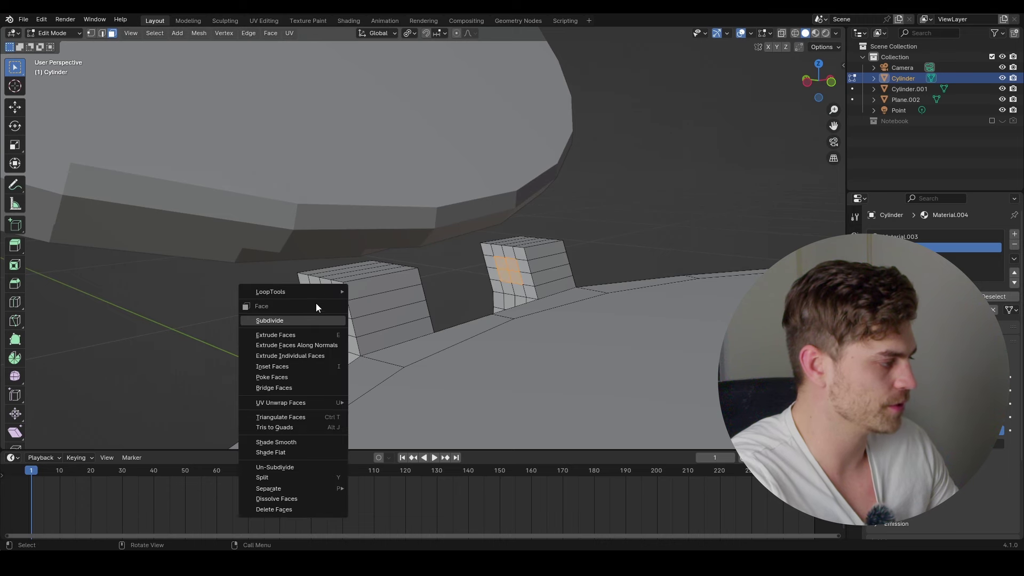
mouse_move(323, 290)
click(405, 302)
middle_drag(381, 309, 458, 323)
key(ctrl+z)
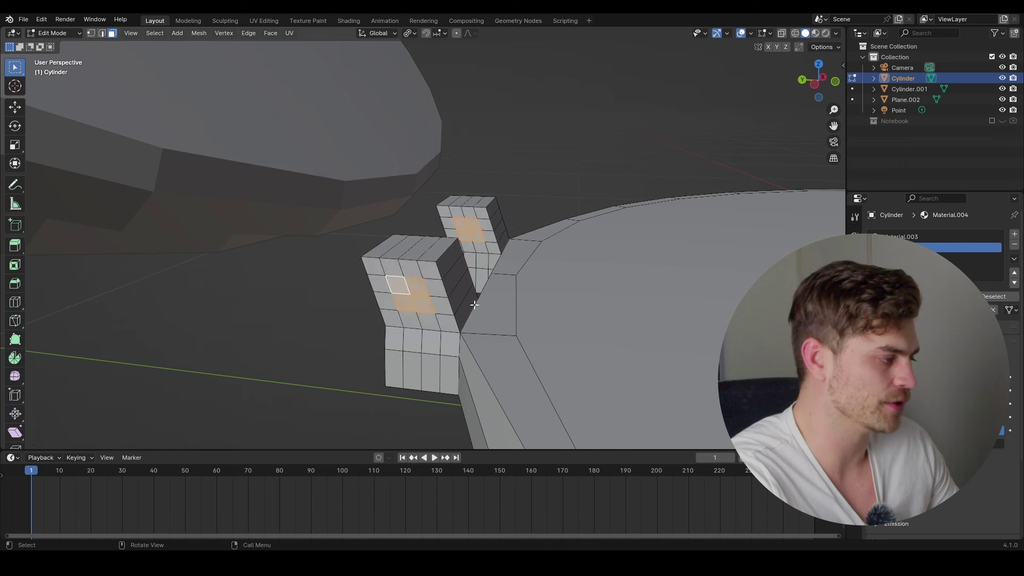
Step: Apply the casing object's scale and shape the selected lug faces into circles with LoopTools Circle
key(Tab)
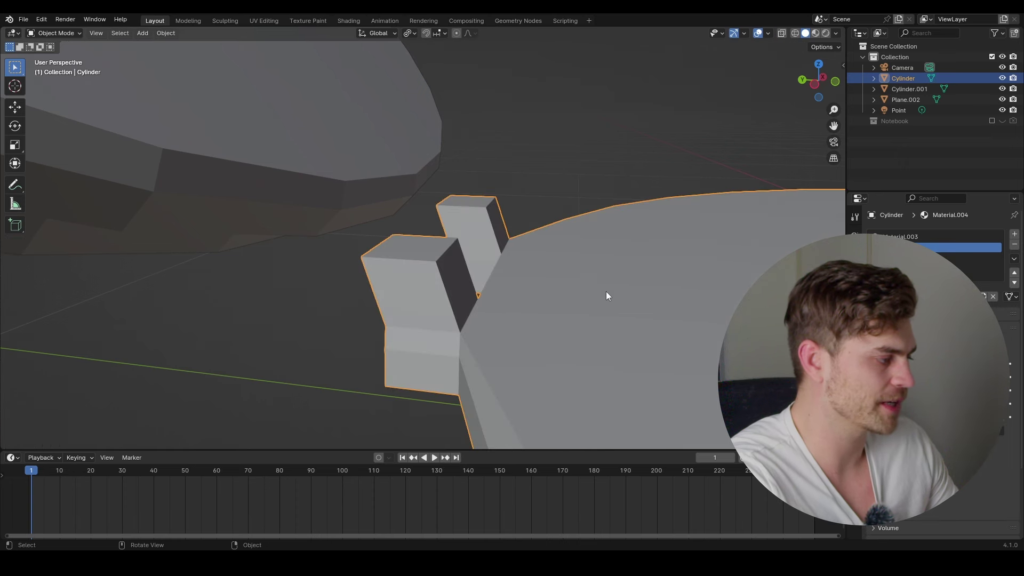
key(ctrl+a)
click(487, 273)
key(Tab)
right_click(474, 292)
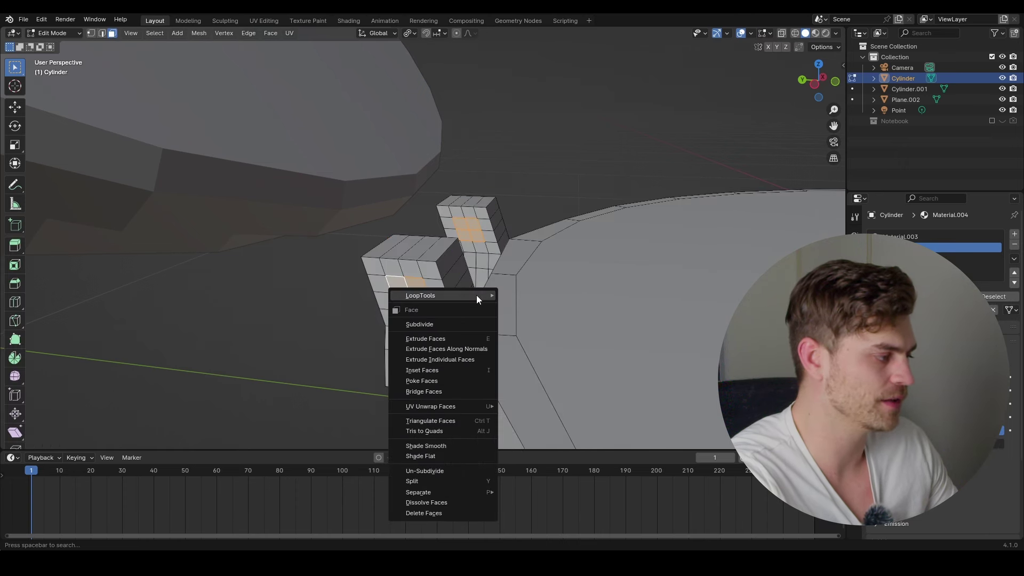
mouse_move(475, 296)
click(532, 302)
Step: Delete the circular faces and join the openings through one lug with Bridge Edge Loops
middle_drag(459, 277, 462, 208)
key(x)
click(481, 279)
scroll(480, 280, up, 4)
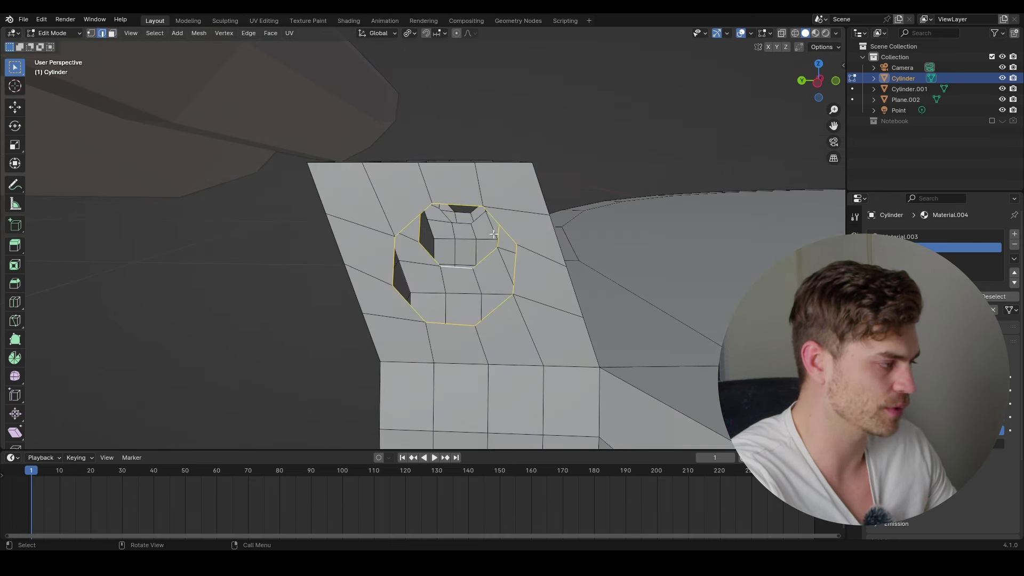
key(F3)
text(bridge)
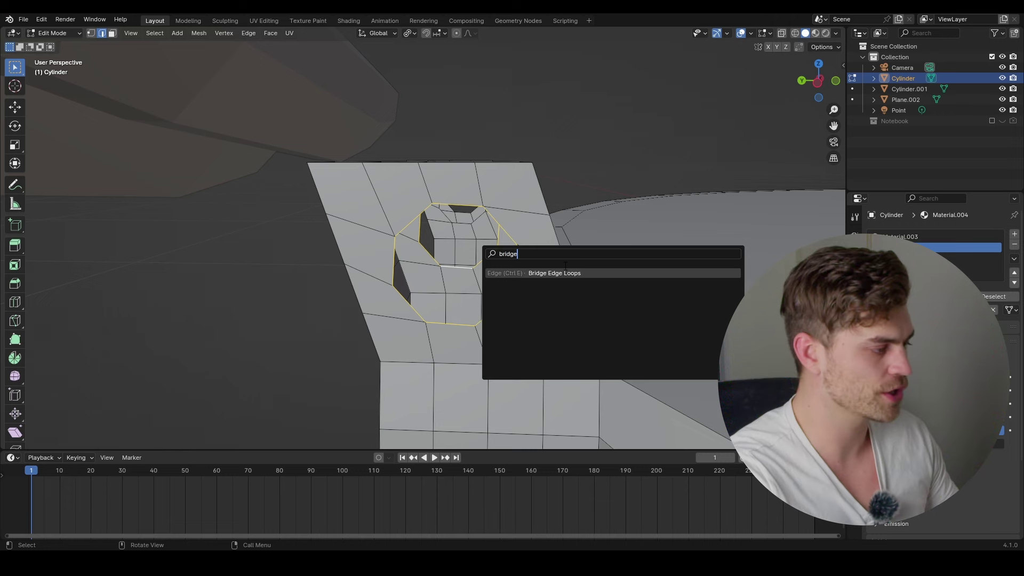
key(Return)
Step: Join the two circular openings of the other lug with Bridge Edge Loops to complete its hole
middle_drag(511, 248, 484, 301)
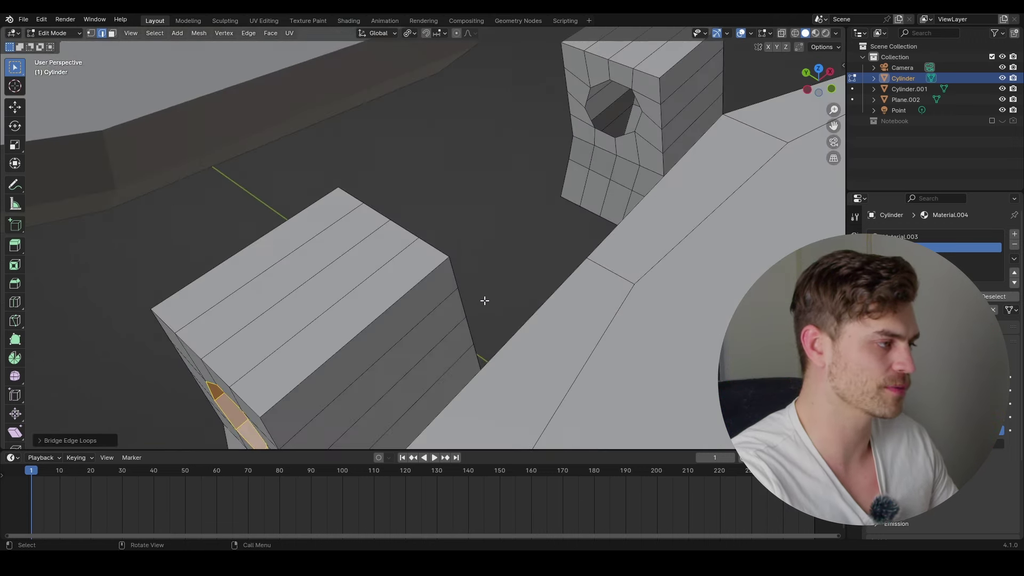
middle_drag(713, 151, 510, 310)
key(F3)
text(br)
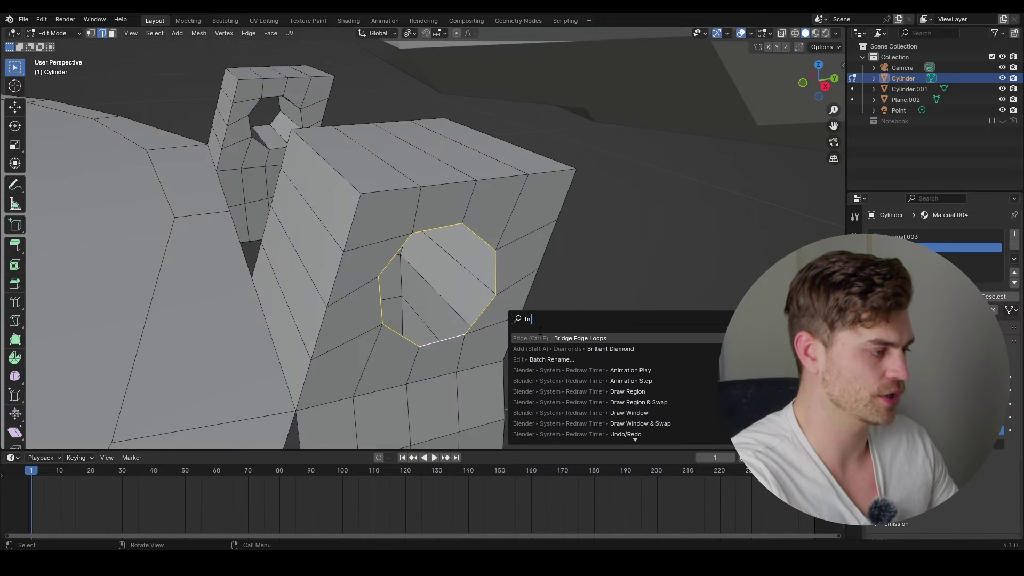
key(Return)
middle_drag(495, 293, 427, 235)
key(Tab)
shift+middle_drag(427, 235, 482, 268)
key(Tab)
scroll(484, 269, up, 3)
Step: Snap the 3D cursor to the lug's selected hole edge and add a scaled-down cylinder there
key(ctrl+Tab)
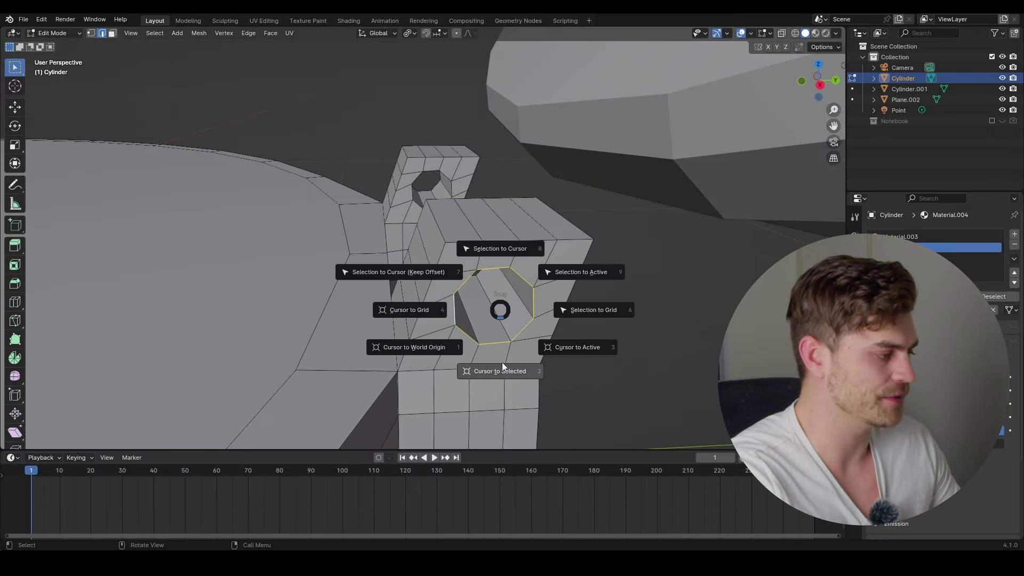
key(Tab)
key(shift+a)
mouse_move(532, 306)
click(598, 92)
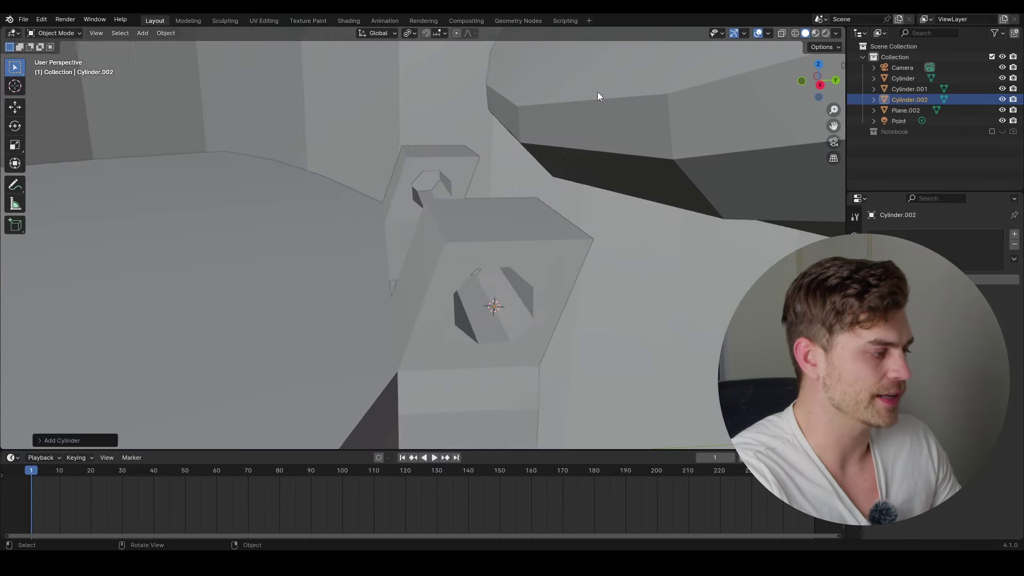
scroll(555, 240, up, 2)
key(s)
click(475, 259)
Step: Rotate the new cylinder 90 degrees about Y and shrink it to fit the lug's hole
key(r)
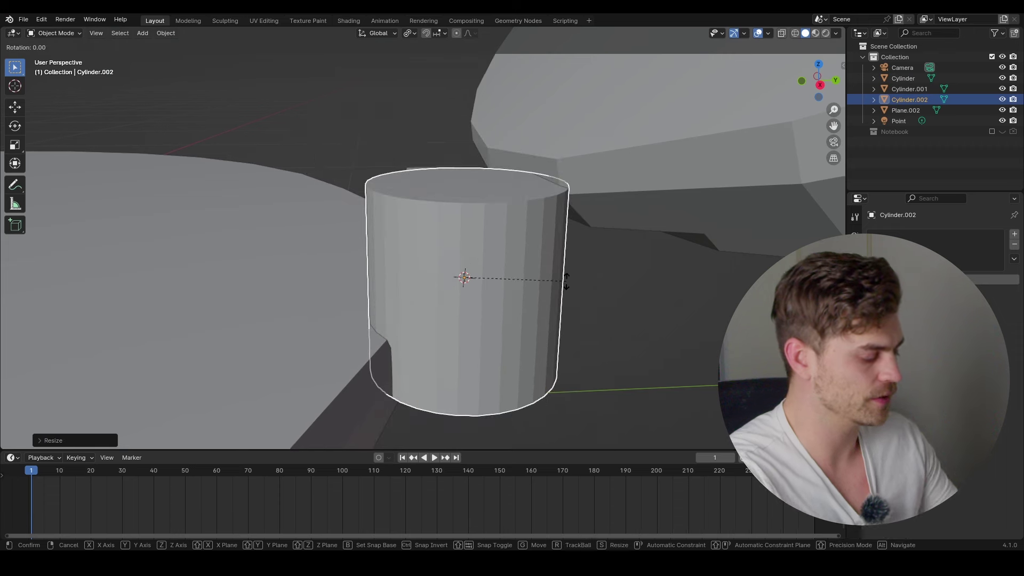
key(y)
key(9)
key(0)
key(Return)
key(s)
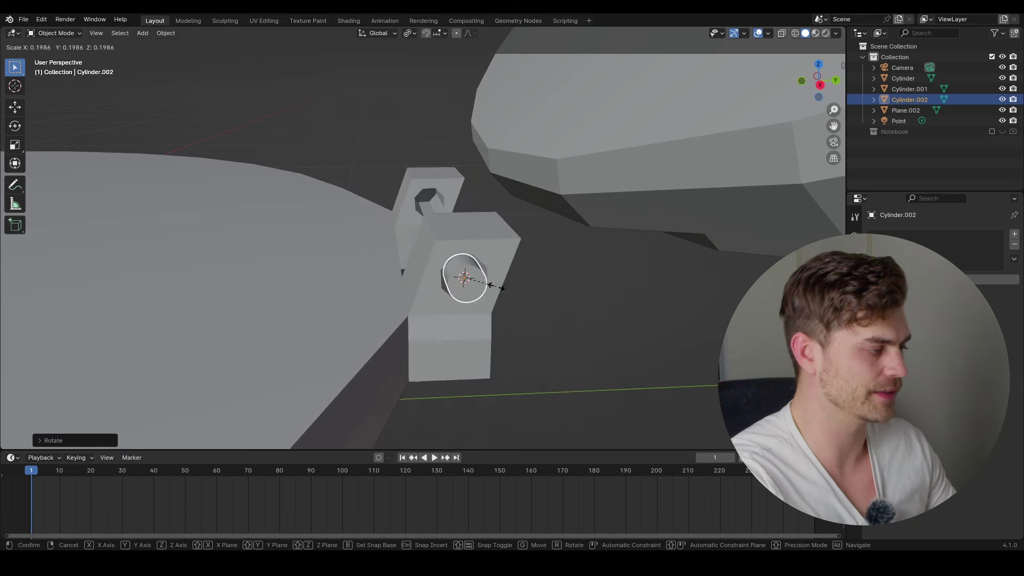
click(460, 253)
Step: Stretch the cylinder along X into a hinge pin running through both lugs and protruding at each end
middle_drag(459, 251, 516, 294)
key(s)
key(x)
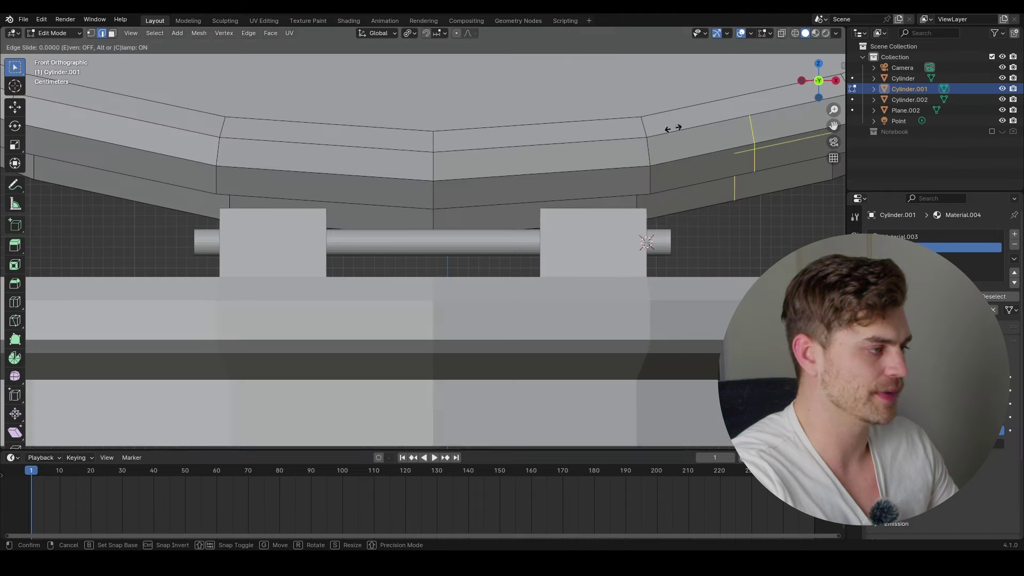
Step: Add two loop cuts to the tilted lid's rim, one just outside each hinge lug
click(591, 149)
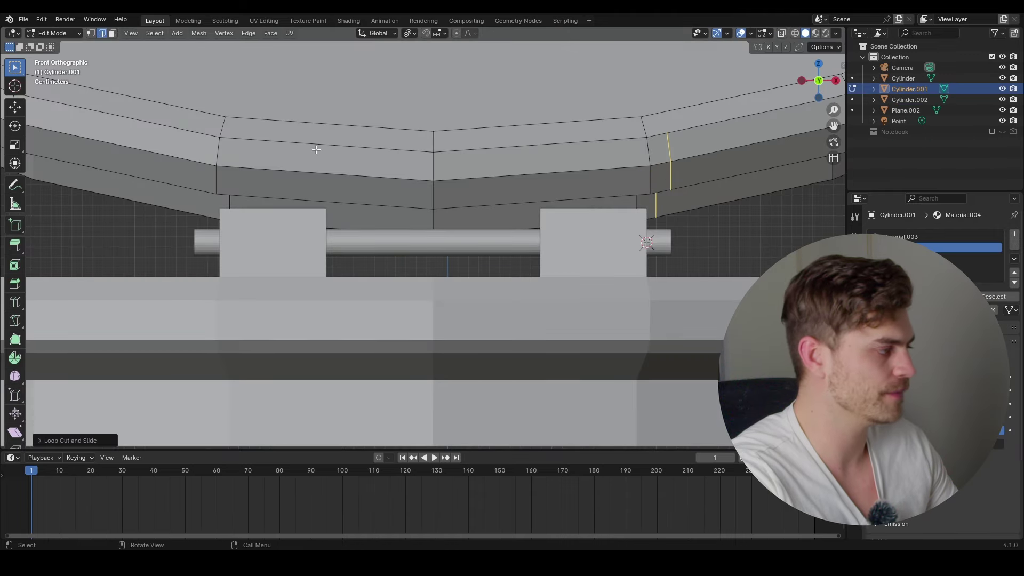
key(ctrl+r)
click(190, 137)
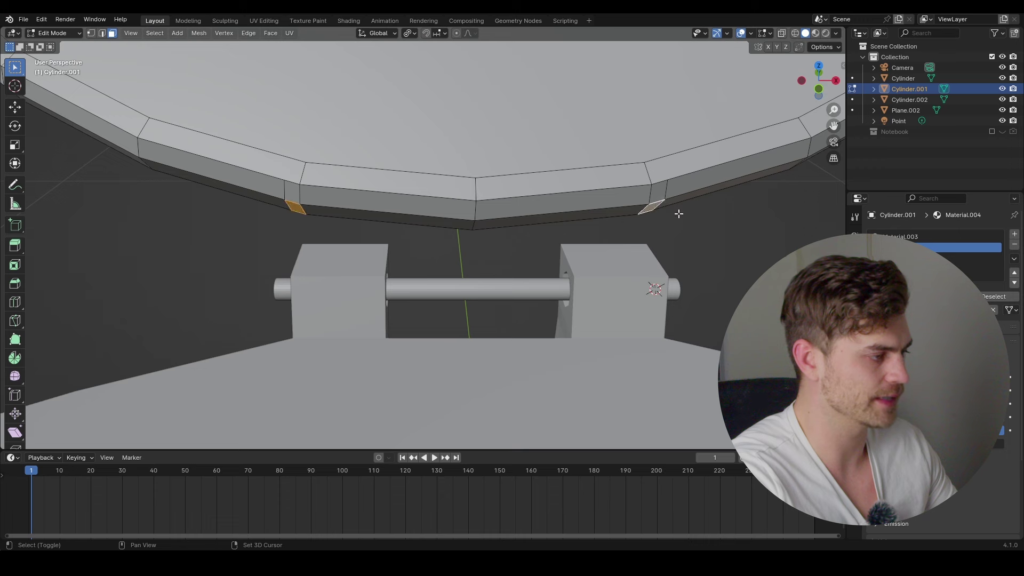
Step: Extrude the two small lower rim faces of the lid along their normals into arms reaching past the hinge pin
middle_drag(678, 213, 671, 215)
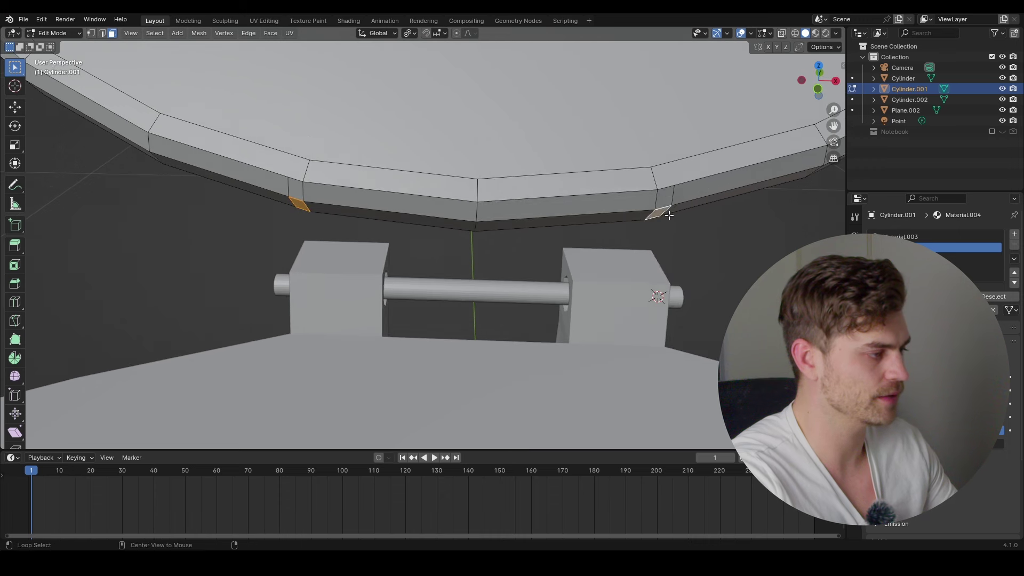
key(alt+e)
click(669, 216)
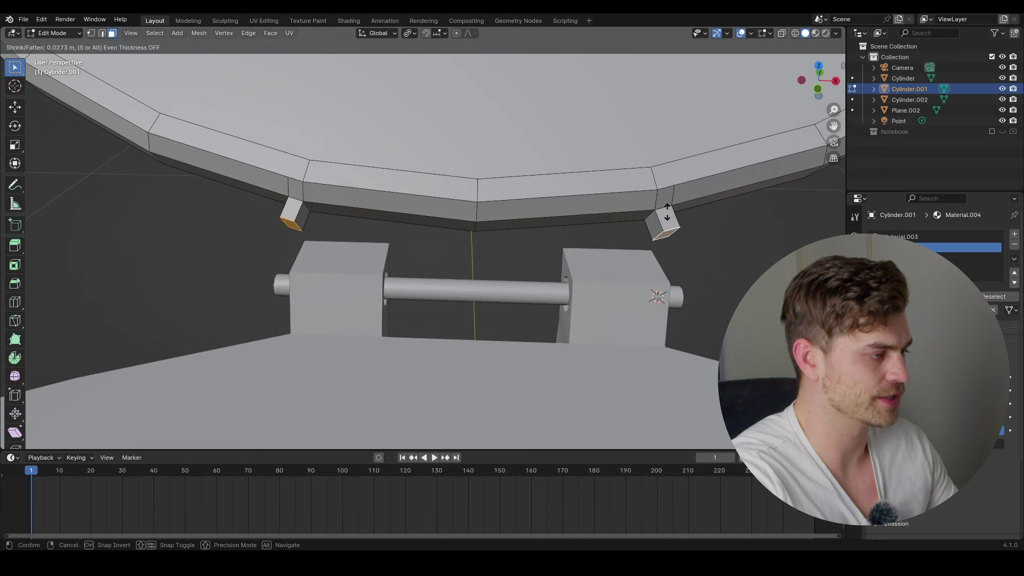
click(663, 169)
middle_drag(664, 168, 654, 163)
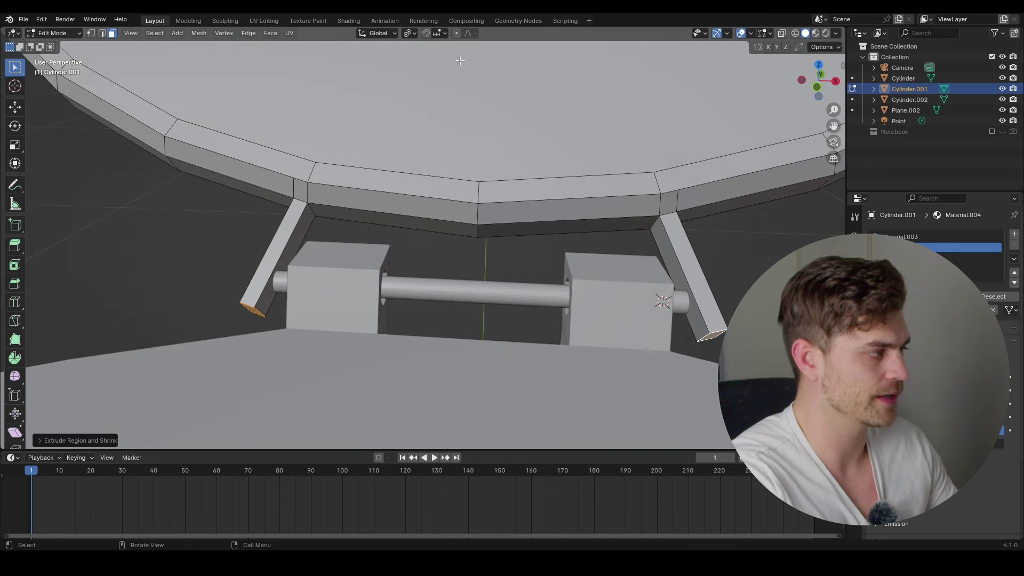
Step: Scale the two arm ends inward along X about their common centre so they sit beside the hinge lugs
click(409, 33)
click(457, 96)
key(s)
key(x)
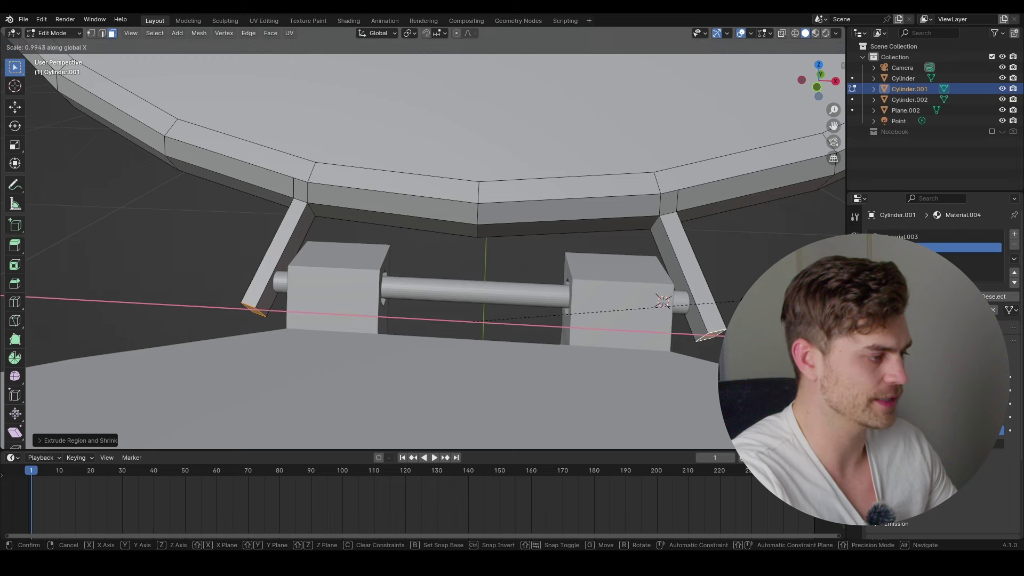
click(717, 297)
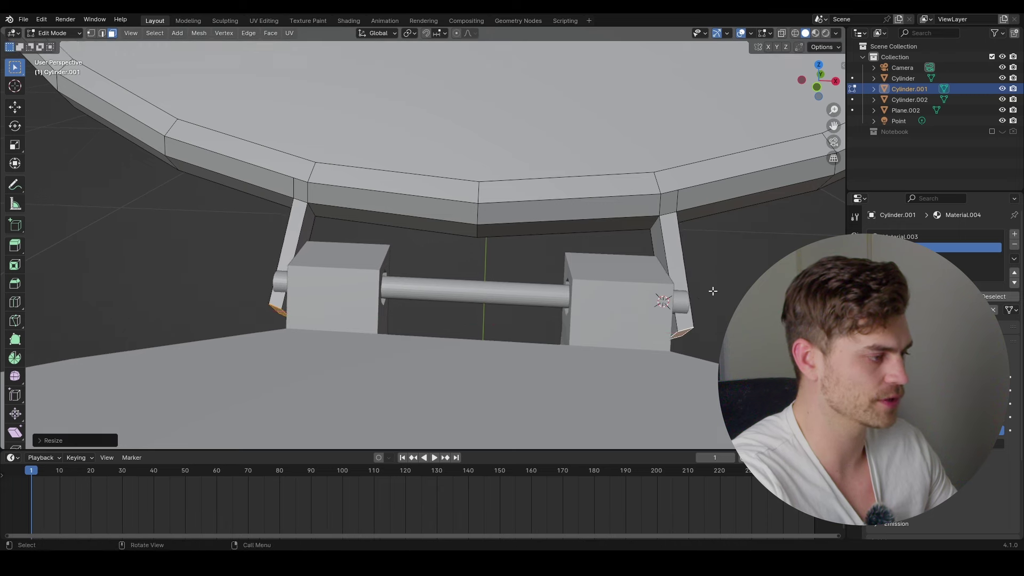
Step: Move the lid's arm ends along Z to line them up with the ends of the hinge pin
middle_drag(710, 290, 594, 321)
key(g)
key(z)
click(583, 290)
middle_drag(557, 297, 432, 279)
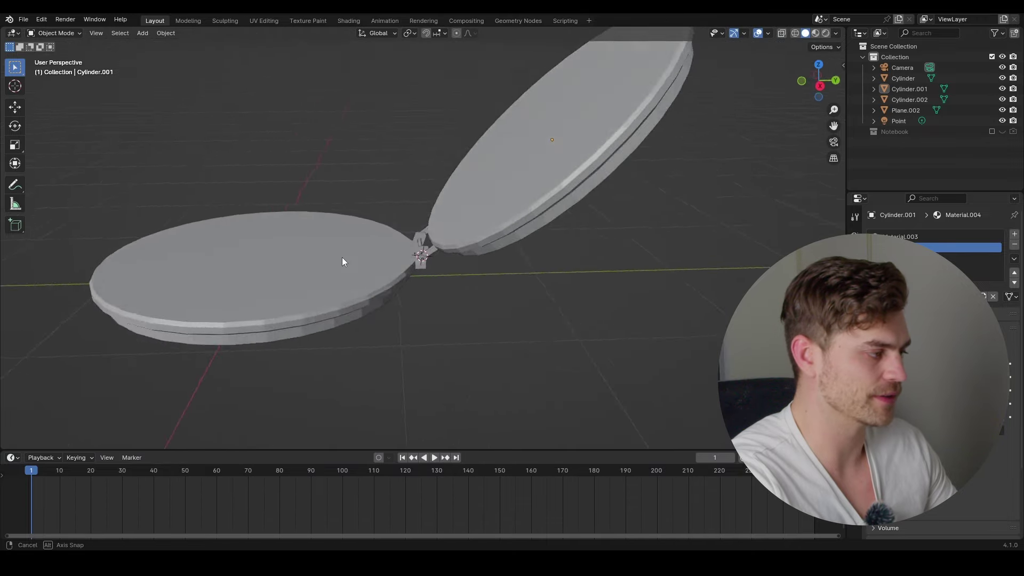
Step: Add a level 2 Subdivision Surface modifier to both the casing disc and the tilted lid
scroll(425, 247, up, 4)
click(460, 255)
key(ctrl+2)
click(510, 318)
key(ctrl+2)
Step: Add an edge loop near the lower end of the lid's arm to tighten its rounding
middle_drag(510, 318, 453, 271)
scroll(414, 302, up, 4)
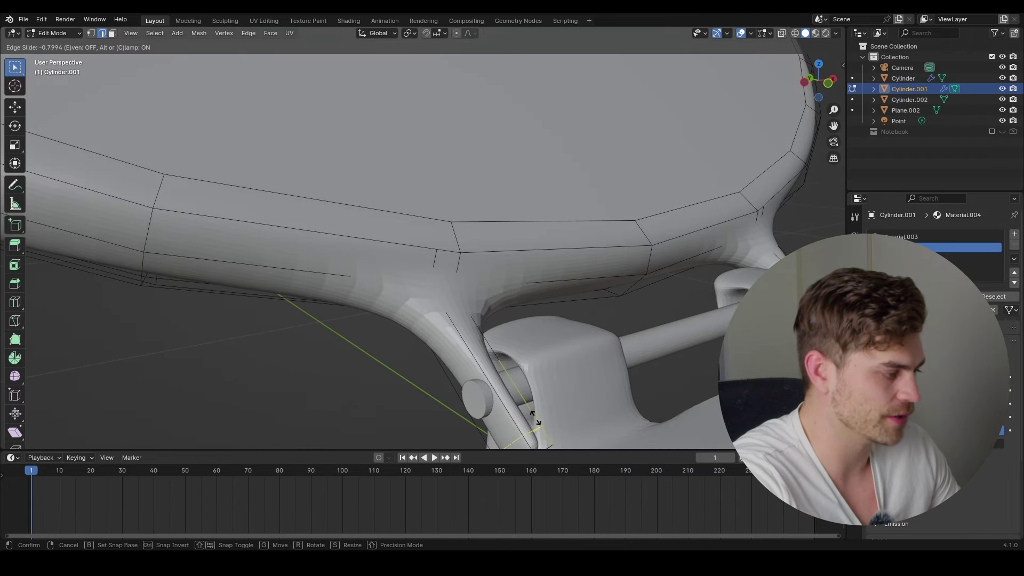
middle_drag(479, 321, 433, 300)
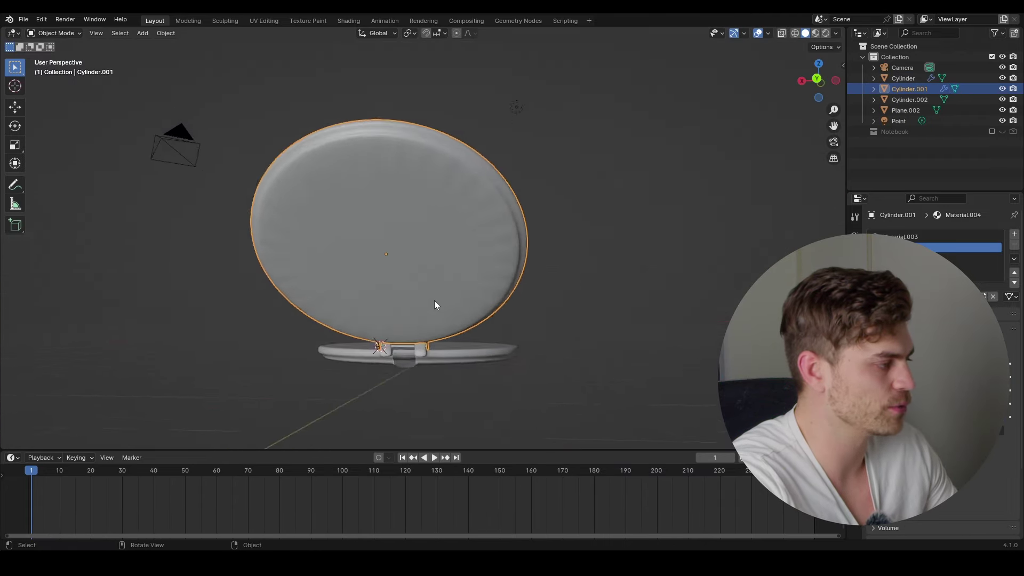
Step: Inset the lid's large round back face by about 0.004 m to sharpen its edge
scroll(434, 300, up, 2)
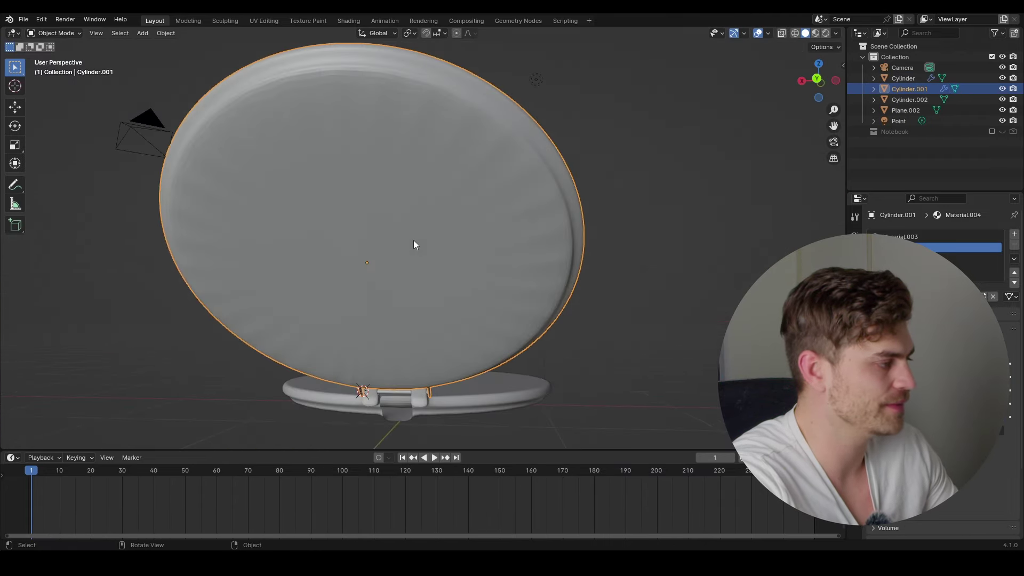
key(Tab)
key(3)
click(433, 228)
key(i)
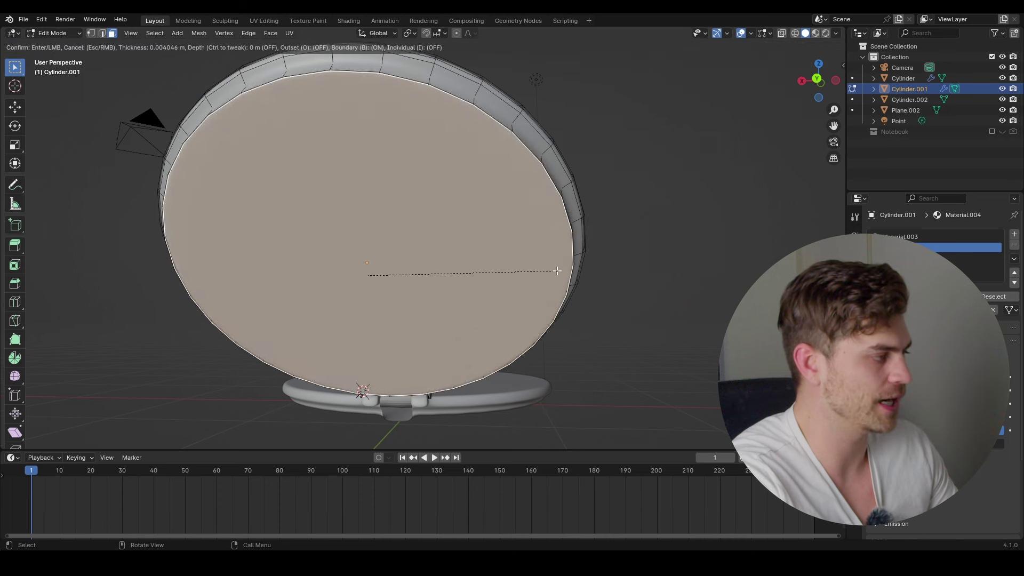
click(554, 270)
key(Tab)
scroll(510, 248, down, 2)
middle_drag(511, 249, 504, 254)
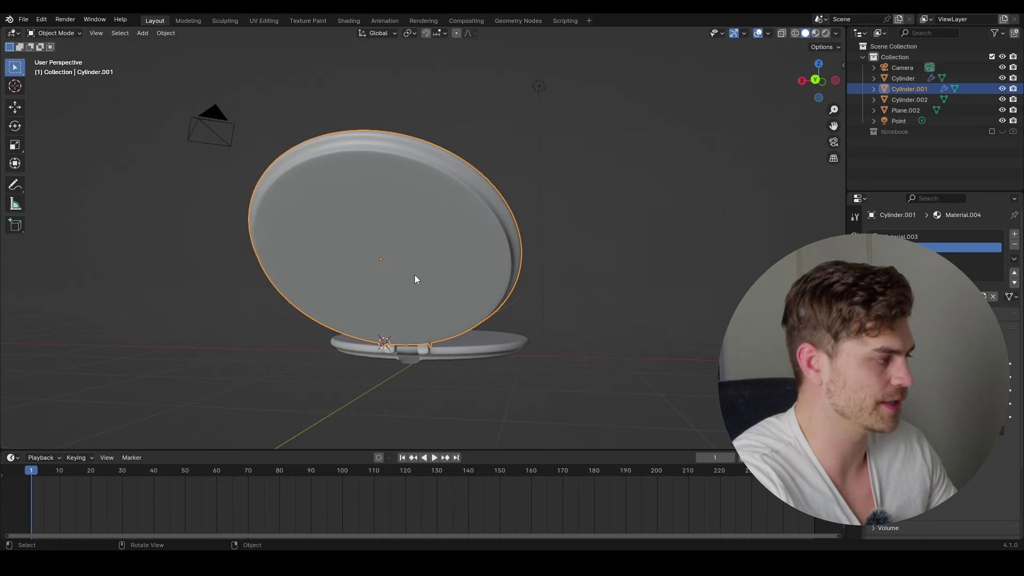
Step: Inset the large round underside face of the casing to sharpen its edge
middle_drag(474, 285, 451, 243)
click(555, 235)
key(Tab)
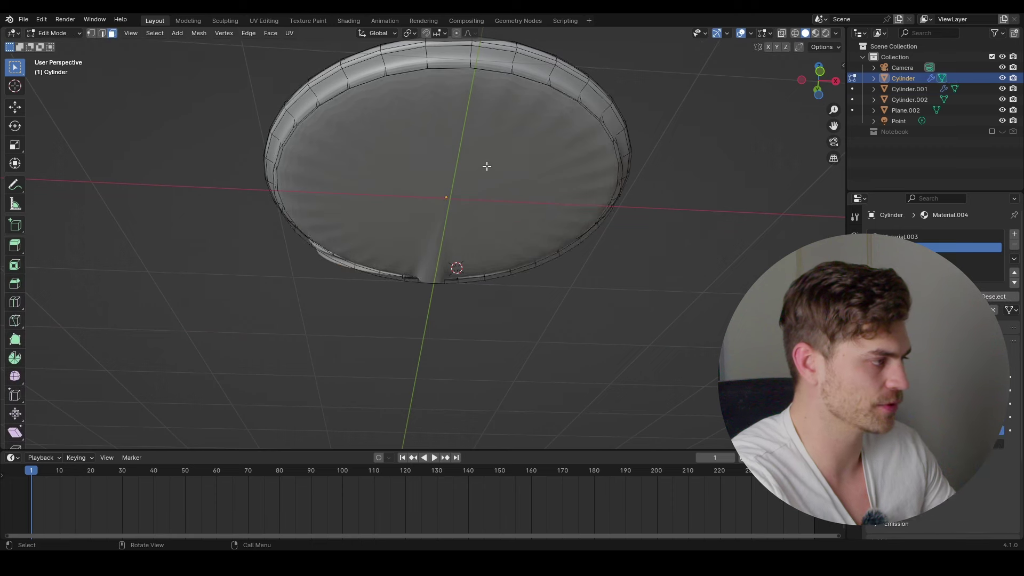
click(486, 167)
key(i)
click(586, 222)
key(Tab)
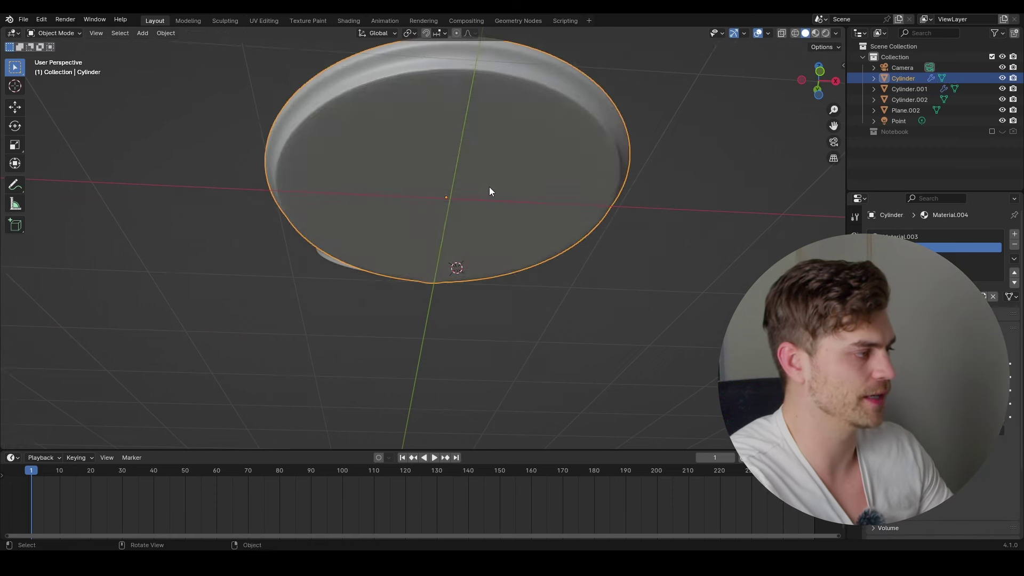
Step: Show the viewport in rendered shading and light the scene with Easy HDRI world nodes using the abandoned_workshop HDRI
mouse_move(489, 191)
middle_down()
mouse_move(494, 274)
mouse_move(498, 192)
middle_up()
click(826, 33)
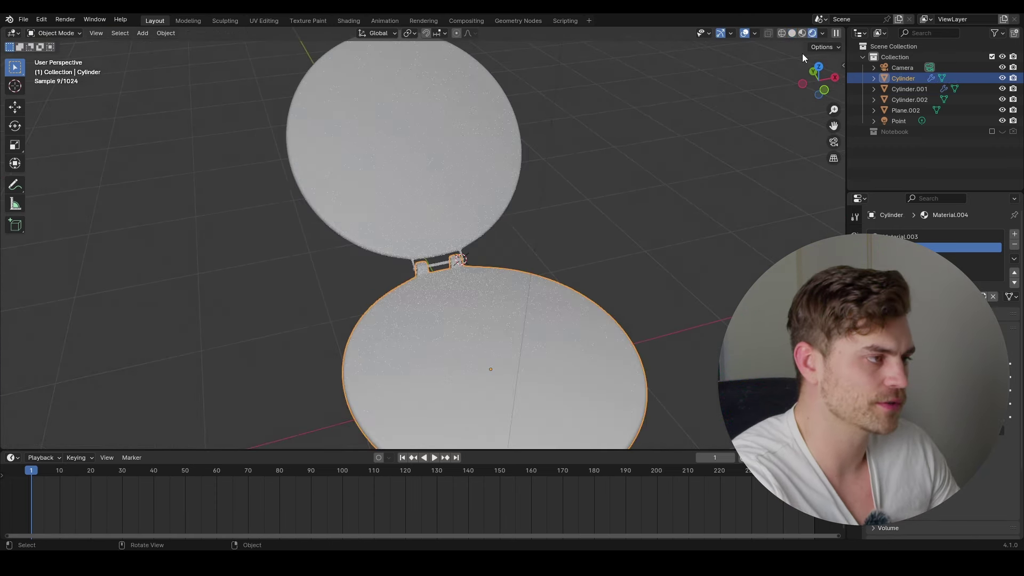
scroll(587, 251, down, 2)
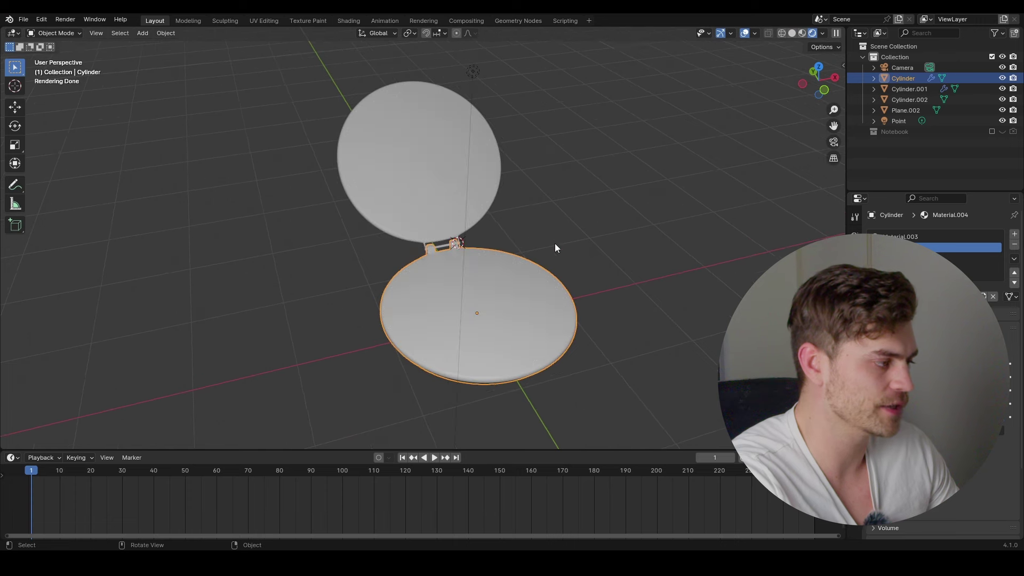
click(473, 71)
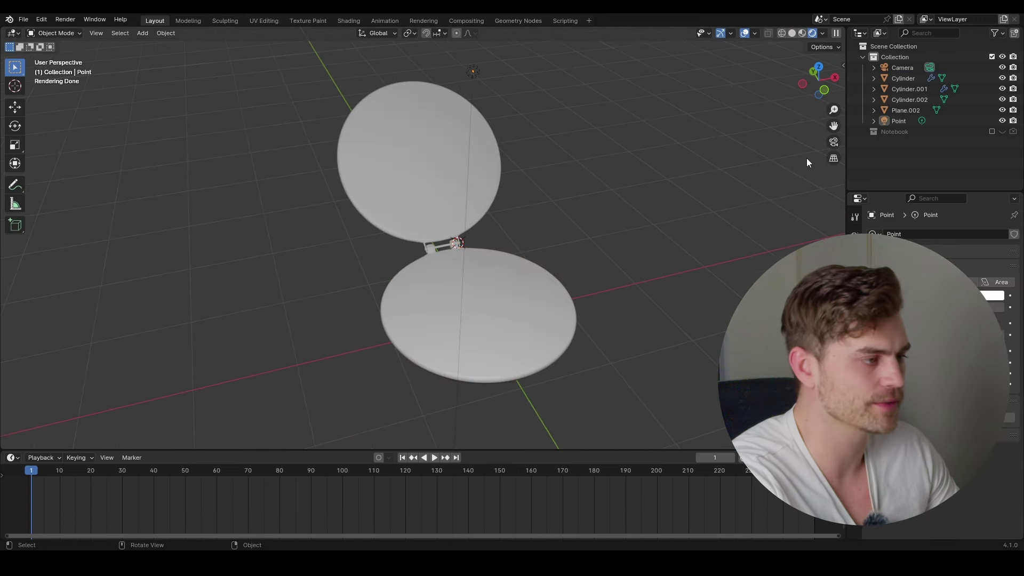
key(n)
click(839, 200)
click(821, 78)
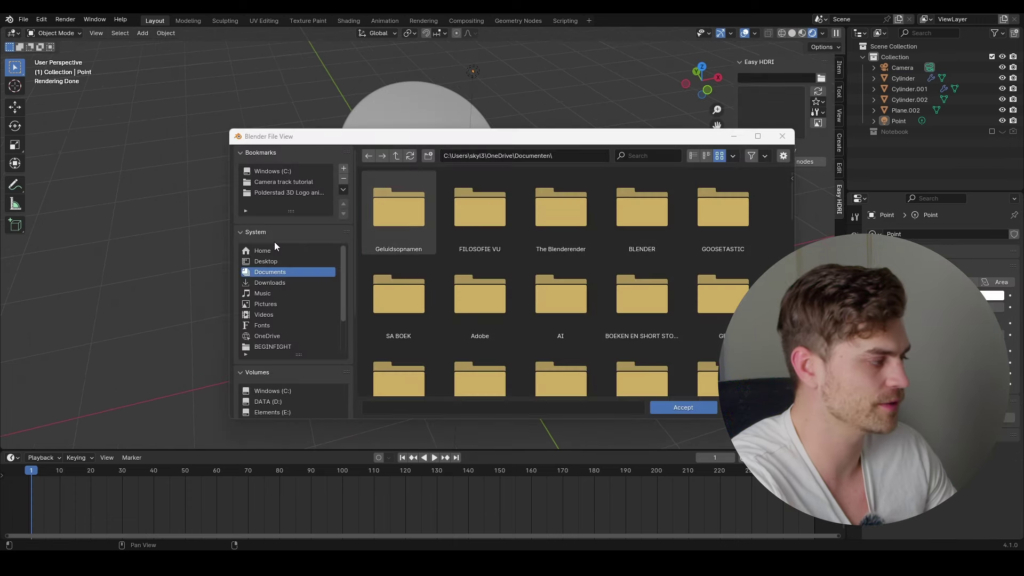
click(270, 282)
click(687, 408)
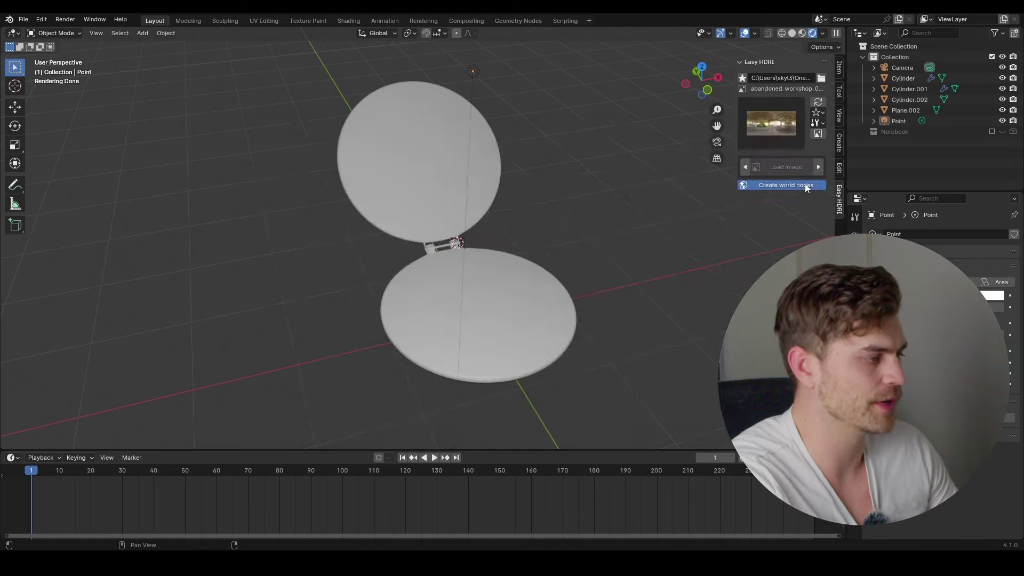
click(804, 184)
Step: Add a third material slot with a new material to the casing and assign it to the top round face
click(525, 291)
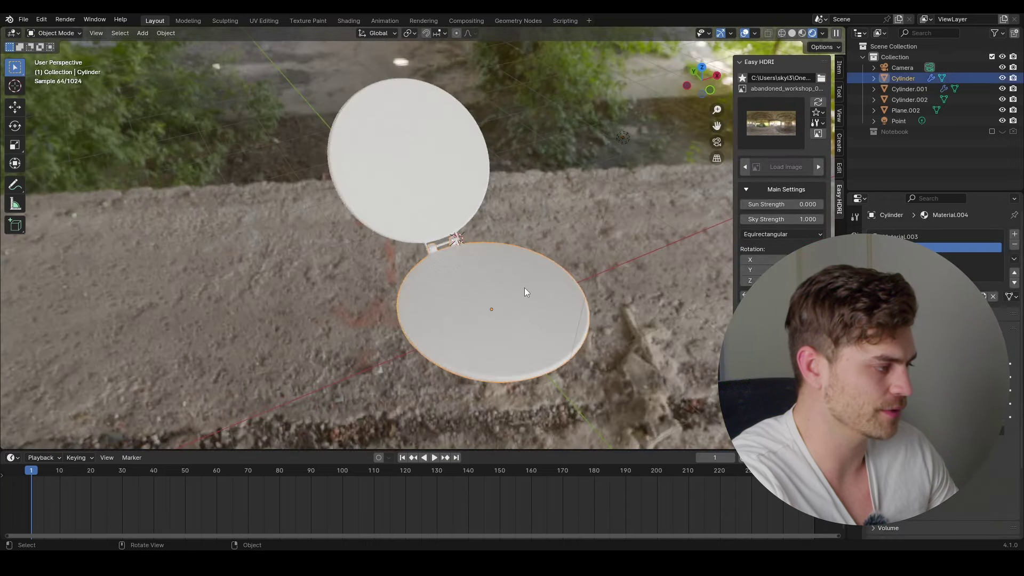
key(Tab)
scroll(524, 286, up, 4)
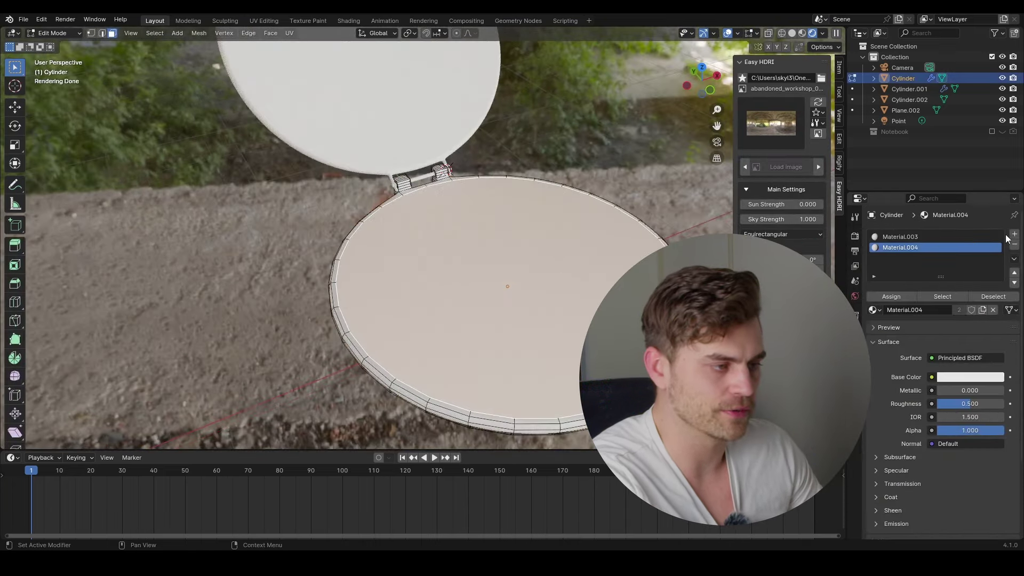
click(1014, 233)
click(934, 309)
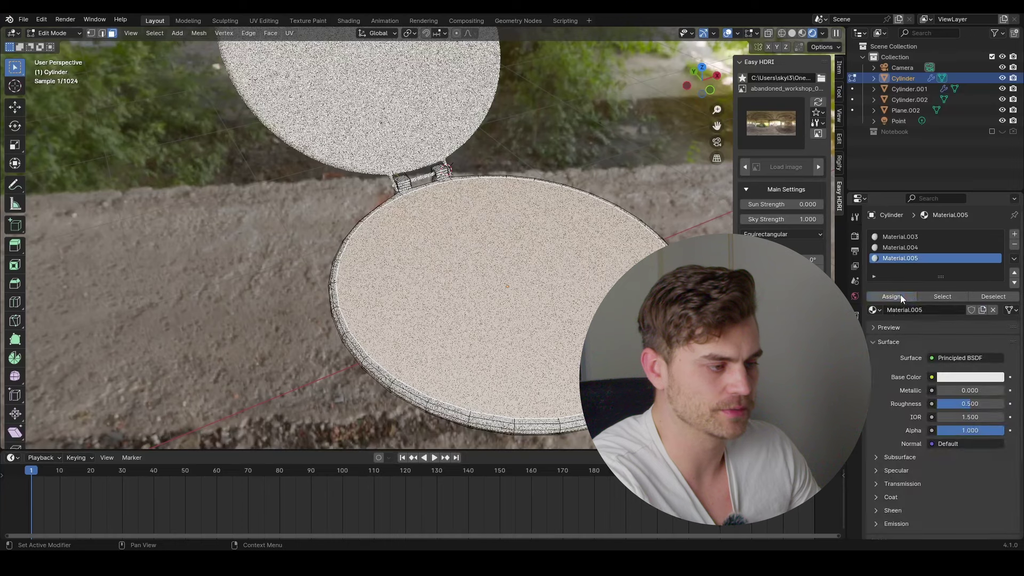
Step: Change the top face's material surface to Glass BSDF and lower its roughness
click(964, 355)
key(g)
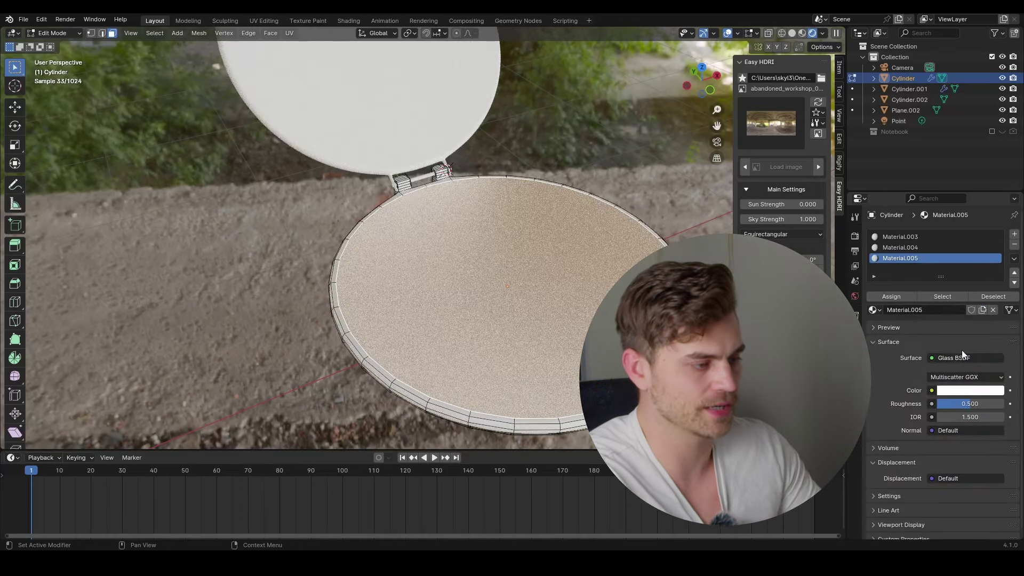
key(s)
right_click(676, 319)
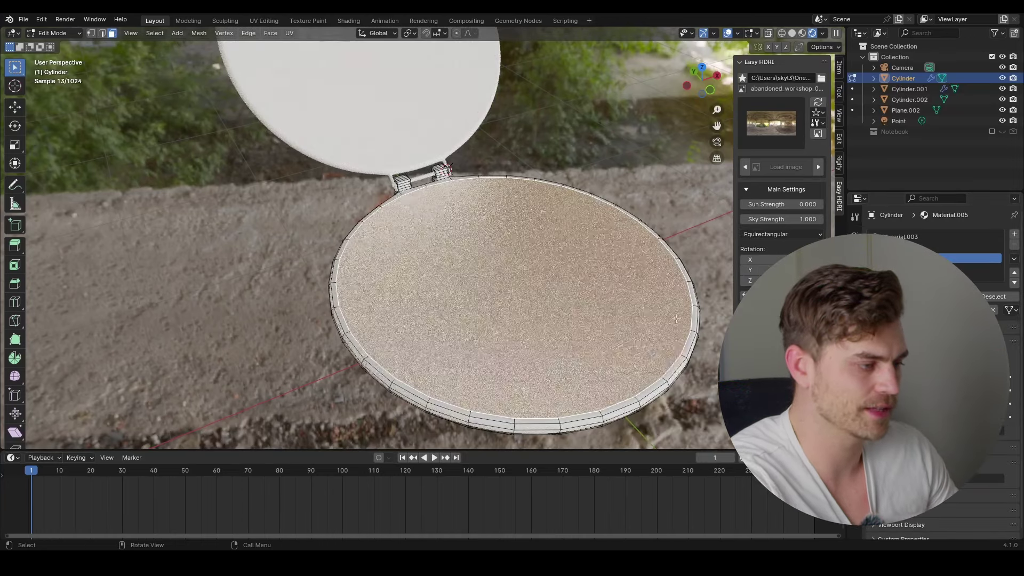
drag(966, 390, 923, 390)
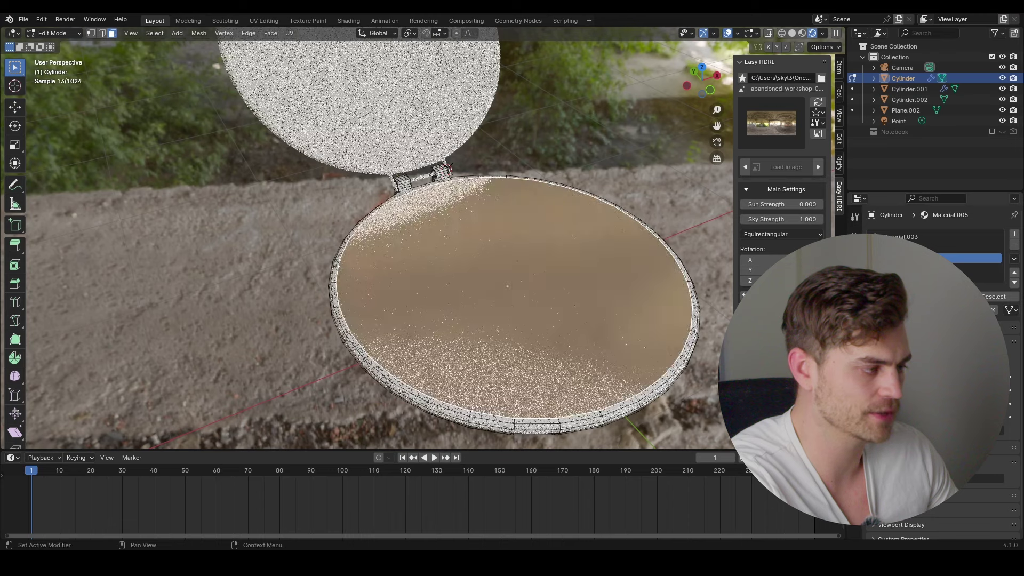
Step: Hide the casing's glass face and inset the round floor face inside the casing
scroll(442, 243, up, 2)
mouse_move(442, 242)
middle_down()
mouse_move(415, 213)
mouse_move(419, 297)
mouse_move(416, 273)
middle_up()
key(h)
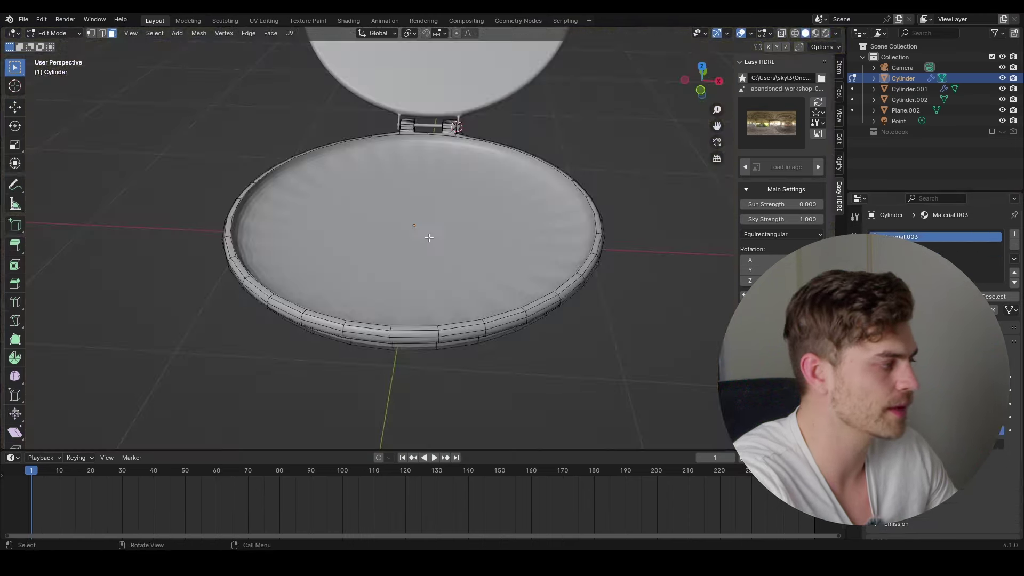
middle_drag(439, 229, 446, 236)
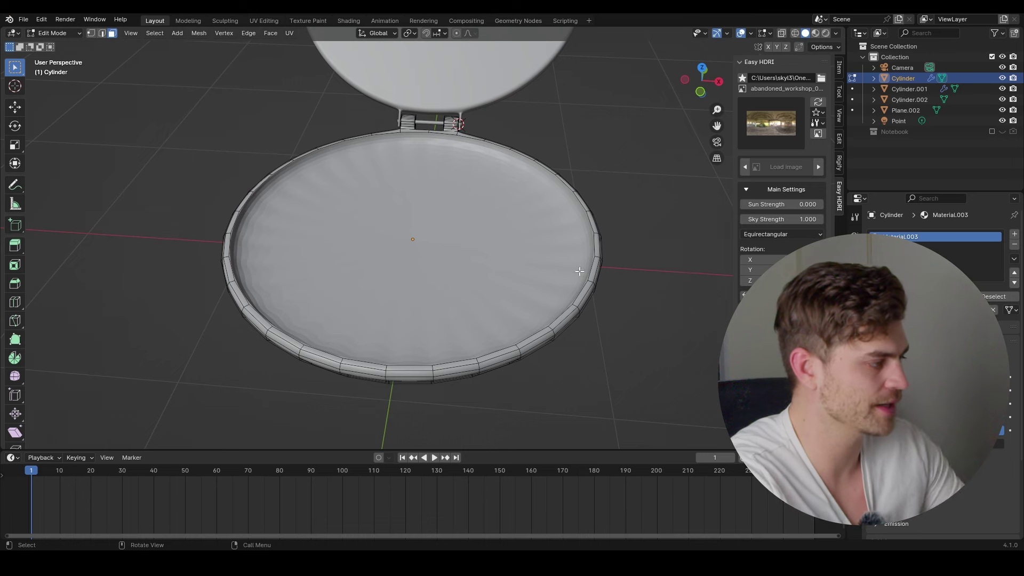
click(446, 235)
key(i)
click(580, 273)
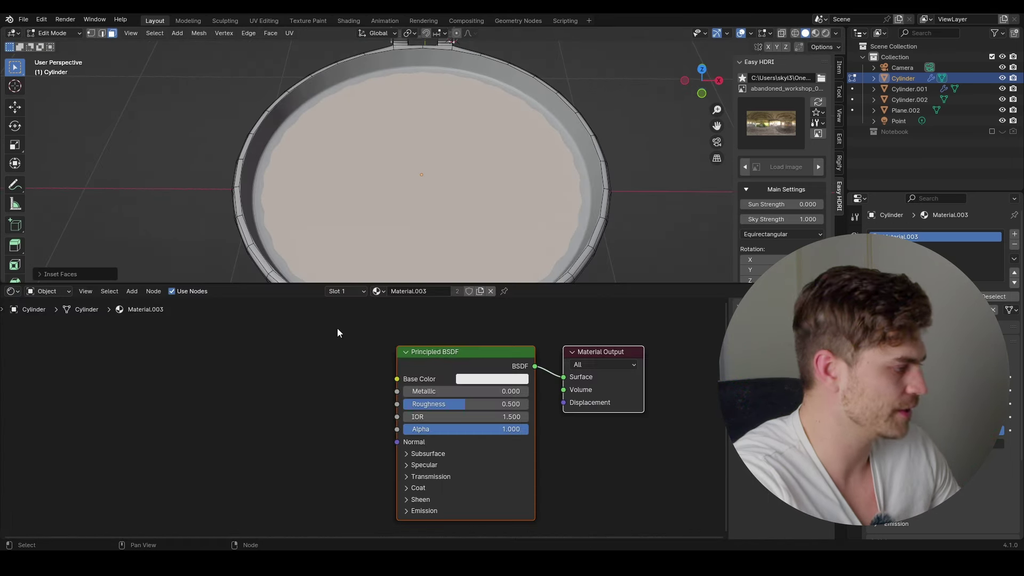
Step: Connect Compass Texture.png with mapping nodes to the Base Color of Material.003 and show material preview shading
click(443, 364)
key(ctrl+t)
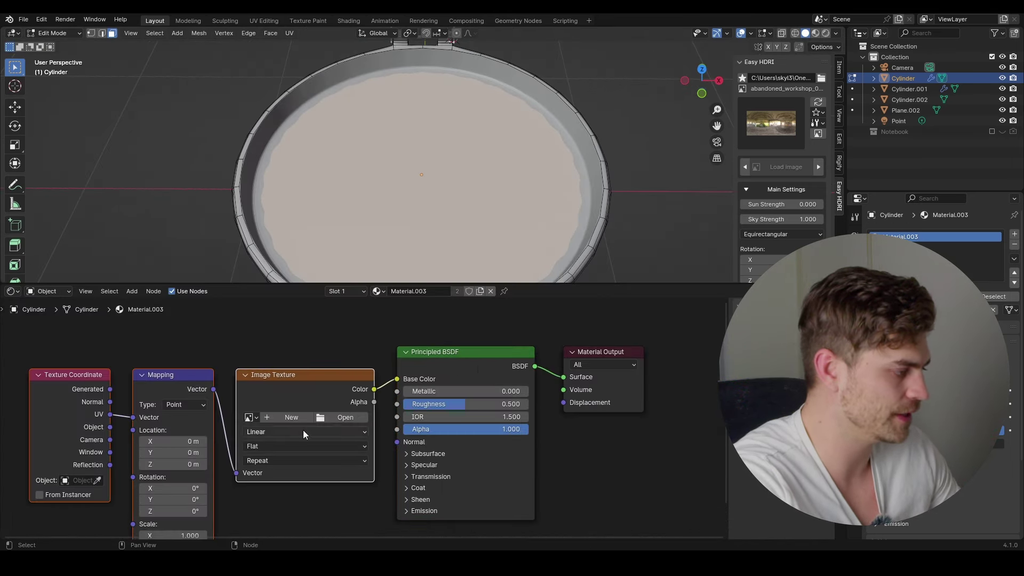
click(341, 417)
click(288, 235)
double_click(417, 211)
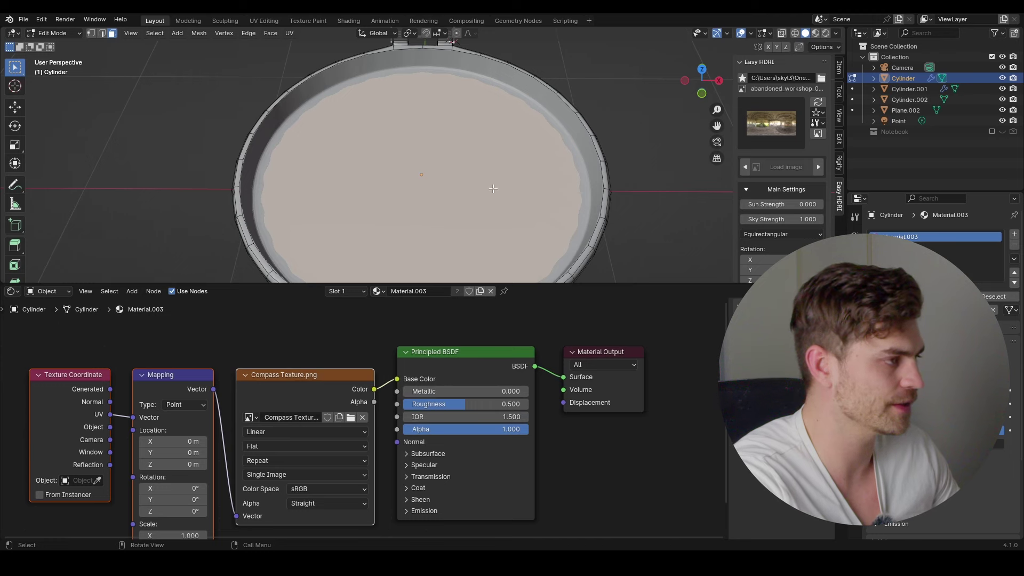
click(814, 33)
Step: Unwrap the casing's floor face and show its UVs over the compass texture in the UV Editor
scroll(449, 169, down, 4)
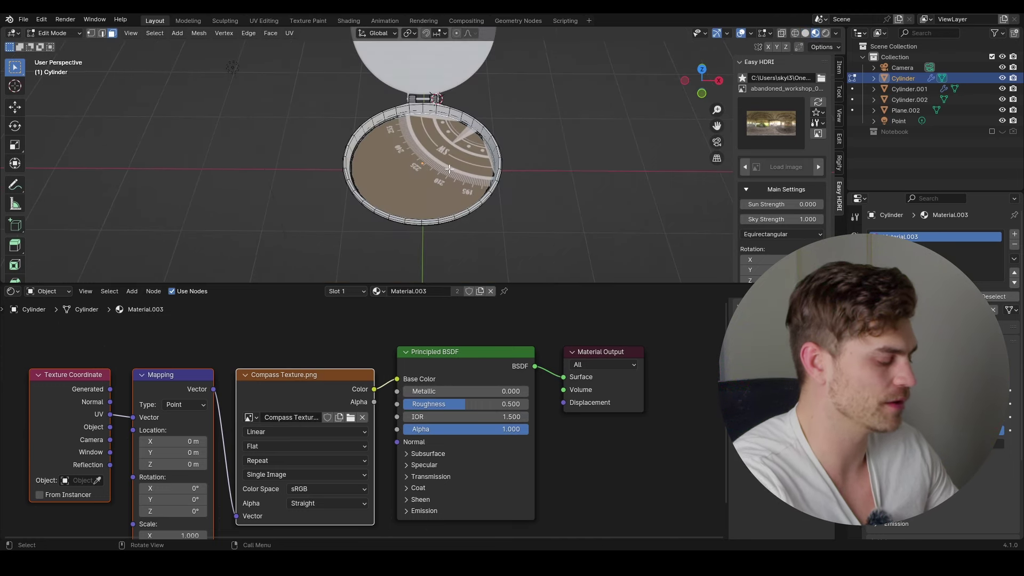
key(u)
click(446, 169)
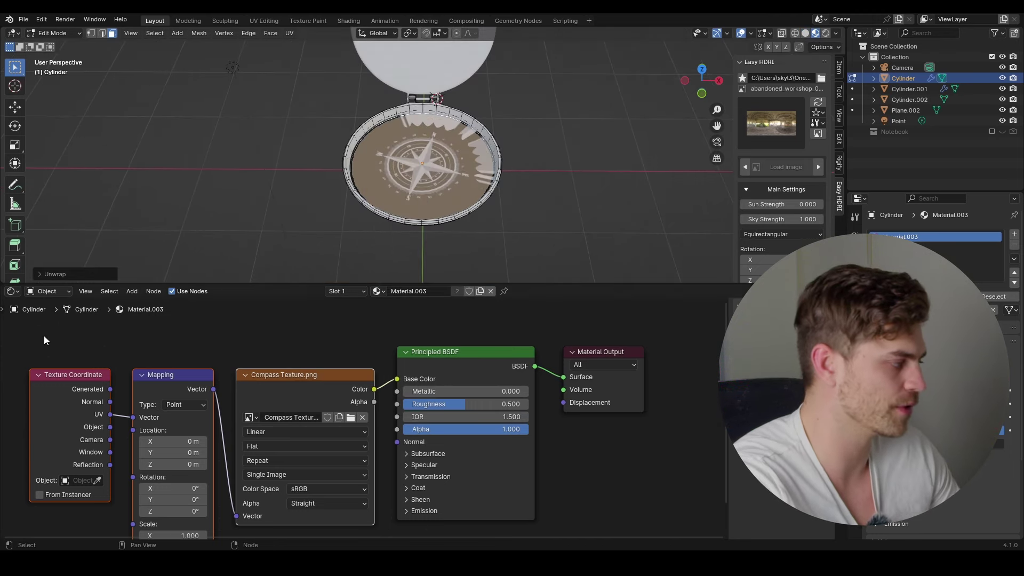
click(12, 292)
click(68, 346)
scroll(325, 378, down, 8)
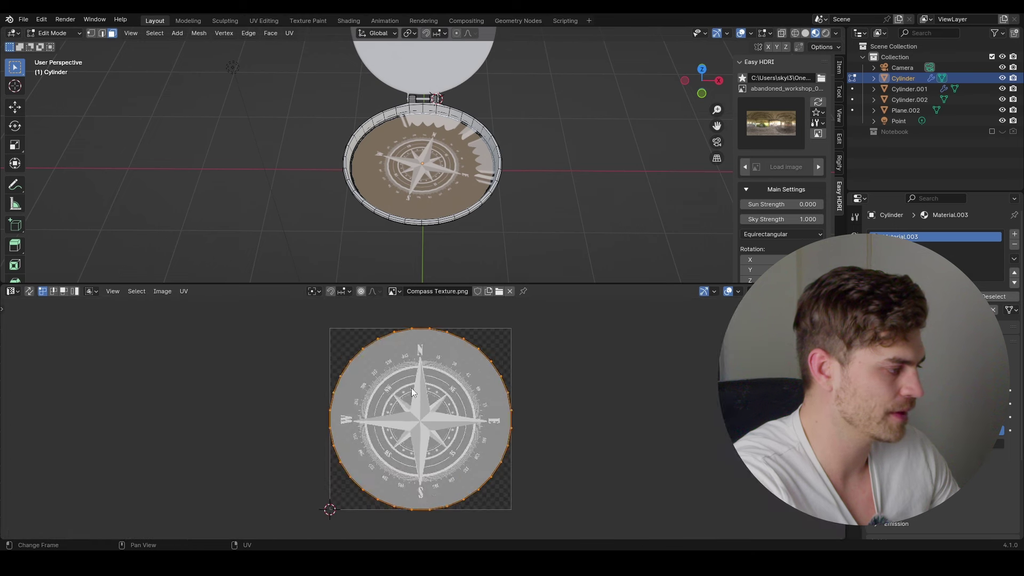
scroll(534, 413, up, 3)
key(s)
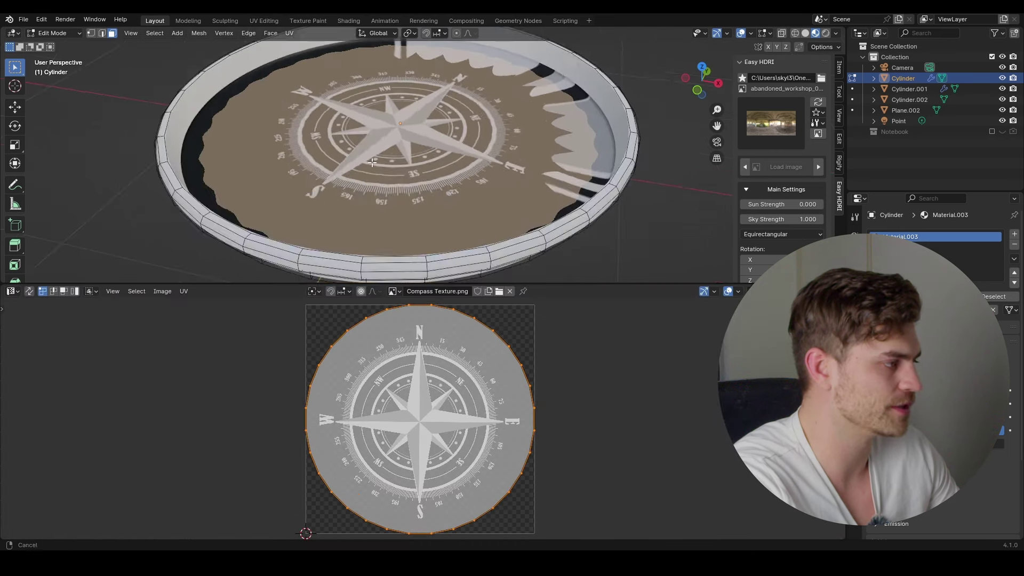
Step: Crease the edge loop around the casing's floor face to remove the wavy border
key(Tab)
scroll(402, 201, up, 3)
key(Tab)
scroll(385, 199, down, 3)
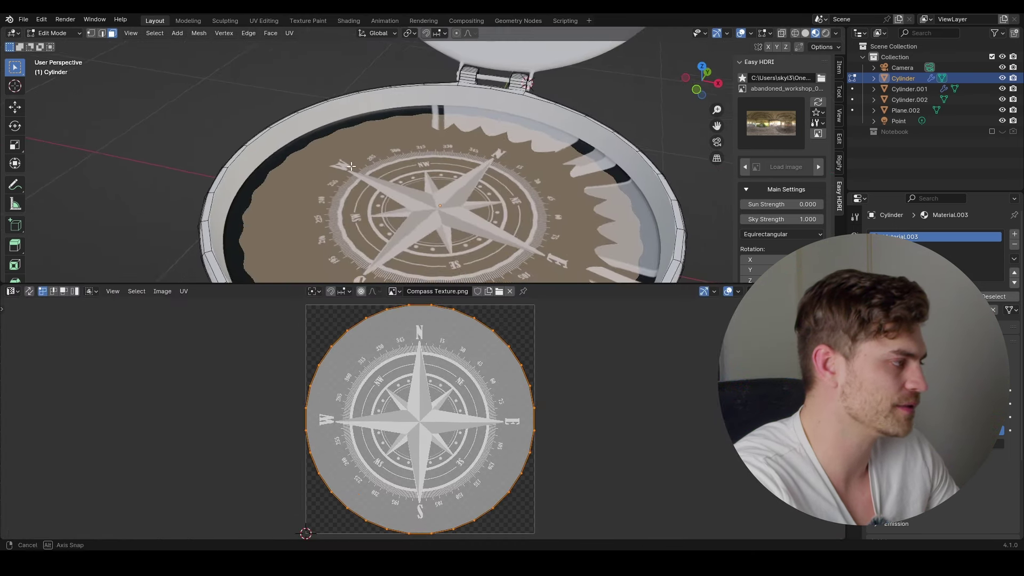
key(shift+e)
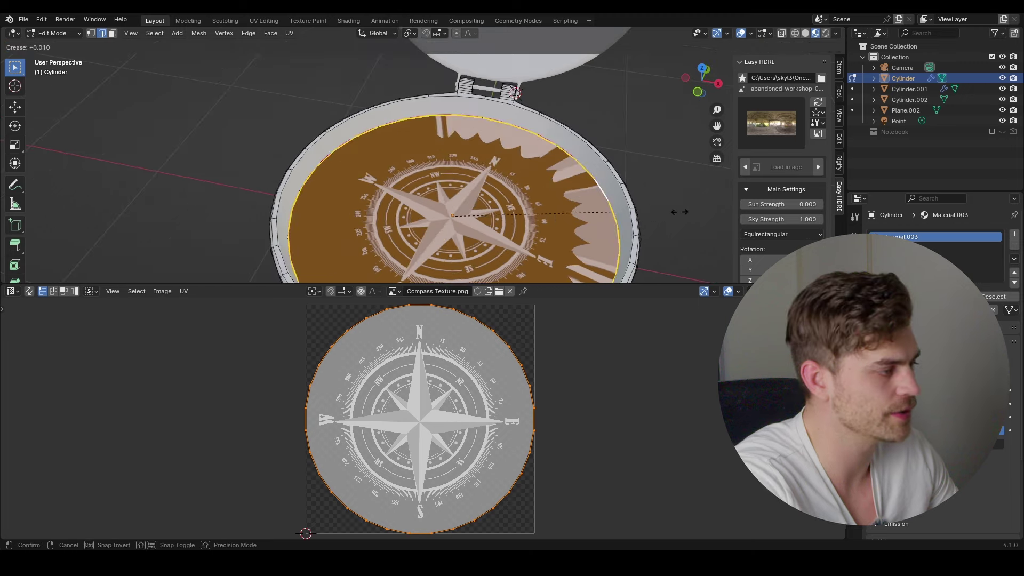
click(310, 234)
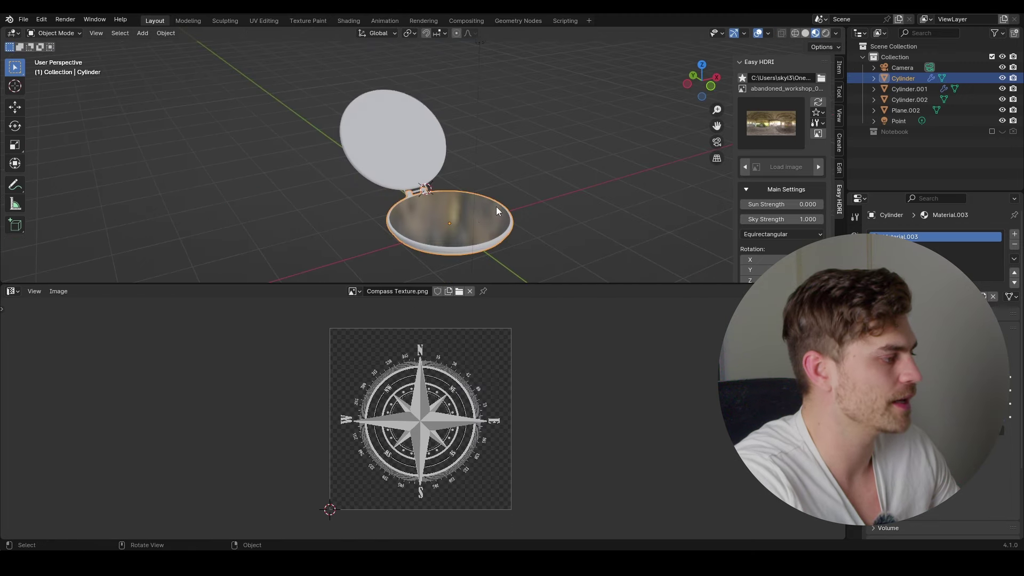
Step: Make Material.004 a shiny metal in the Shader Editor with Metallic 1.000 and Roughness 0.223
scroll(488, 207, up, 3)
middle_drag(466, 209, 435, 181)
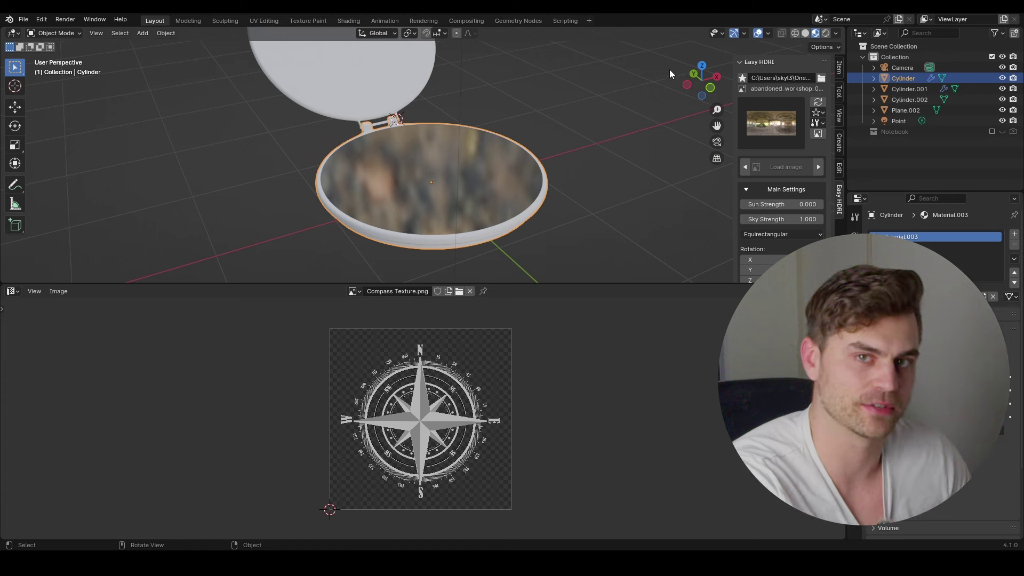
click(12, 291)
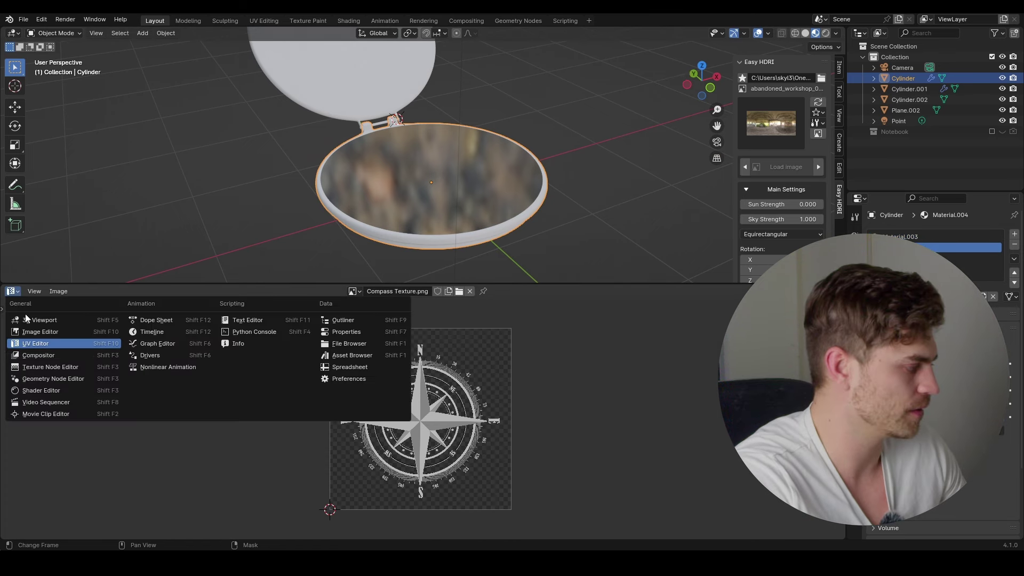
click(63, 390)
drag(421, 392, 480, 391)
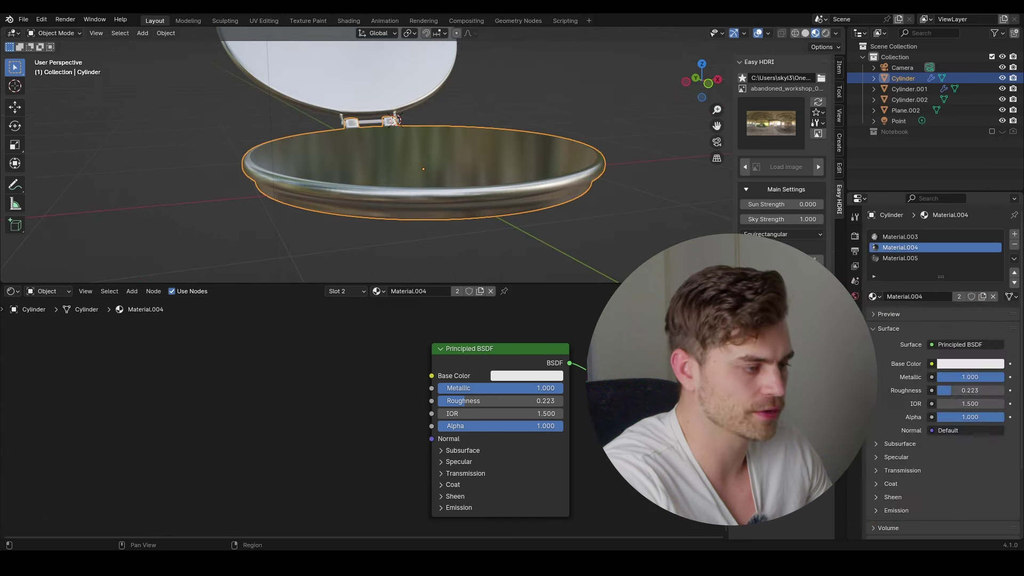
Step: Add a Smooth by Angle modifier with Ignore Sharpness enabled to the casing and shade the casing smooth
click(855, 349)
click(934, 237)
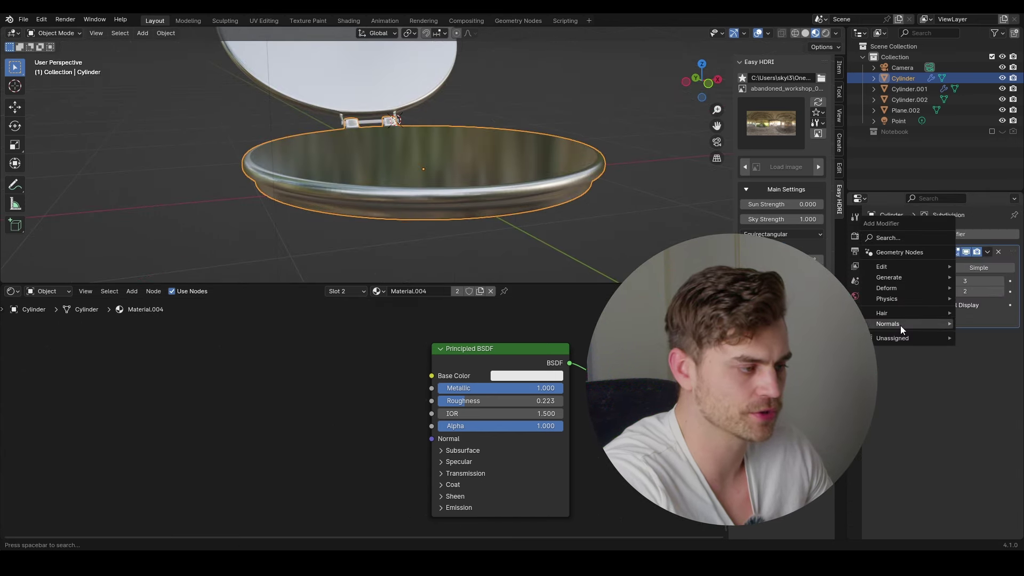
click(821, 323)
click(931, 379)
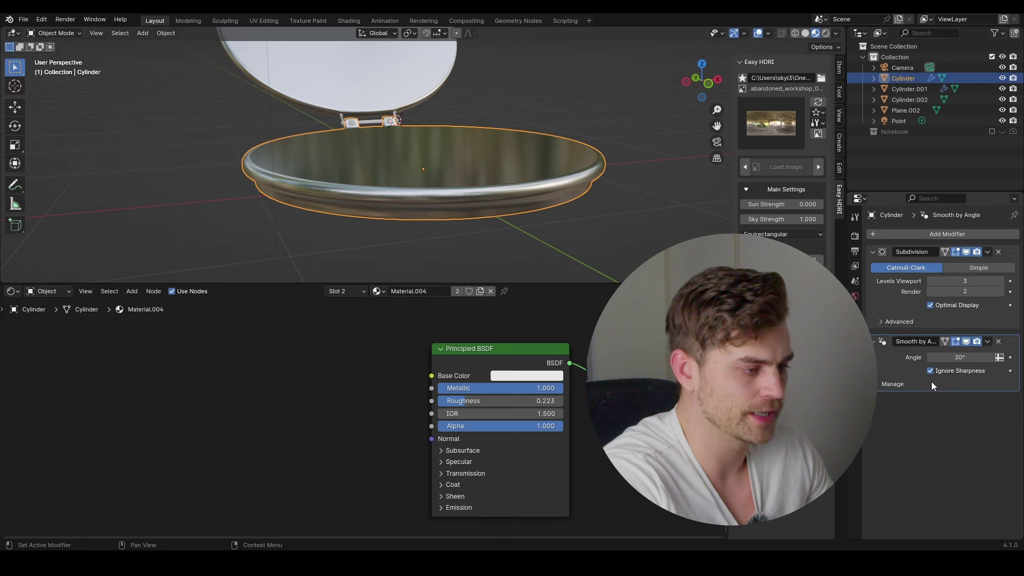
right_click(410, 137)
click(407, 139)
scroll(410, 176, up, 5)
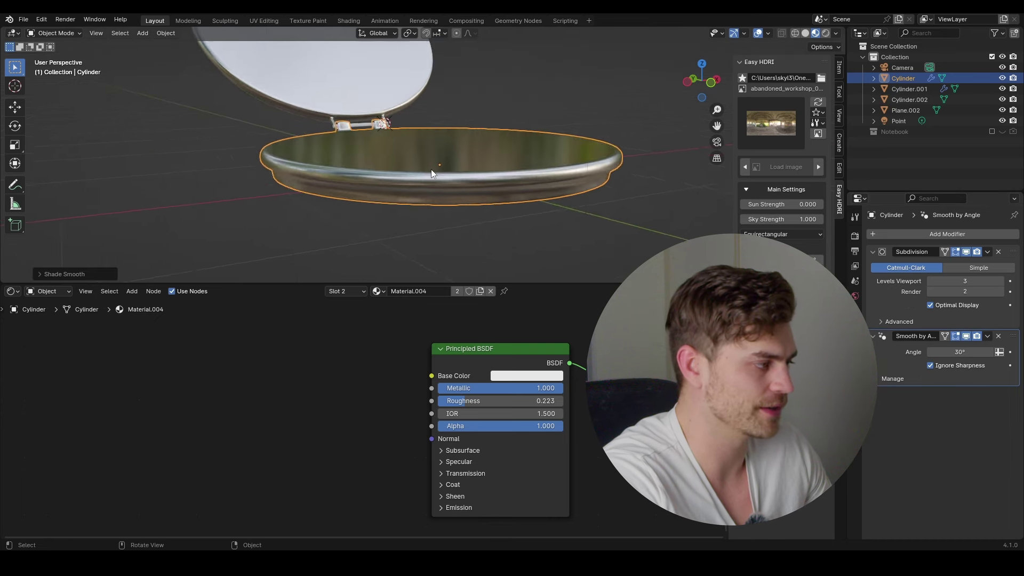
click(966, 336)
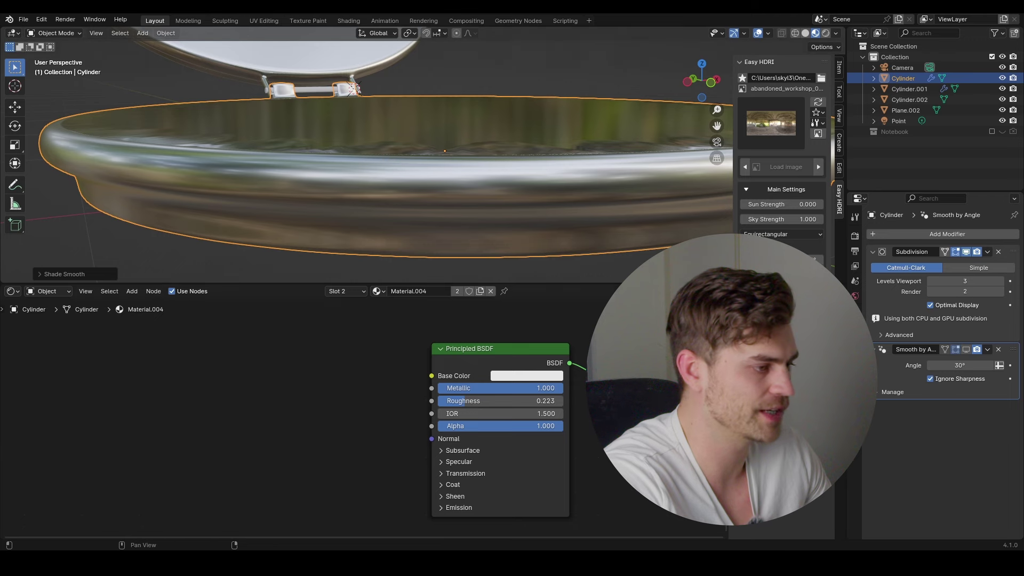
Step: Give the tilted lid a Smooth by Angle modifier with Ignore Sharpness enabled and shade the lid smooth
scroll(436, 136, down, 4)
middle_drag(437, 136, 369, 142)
click(368, 141)
key(KP_Decimal)
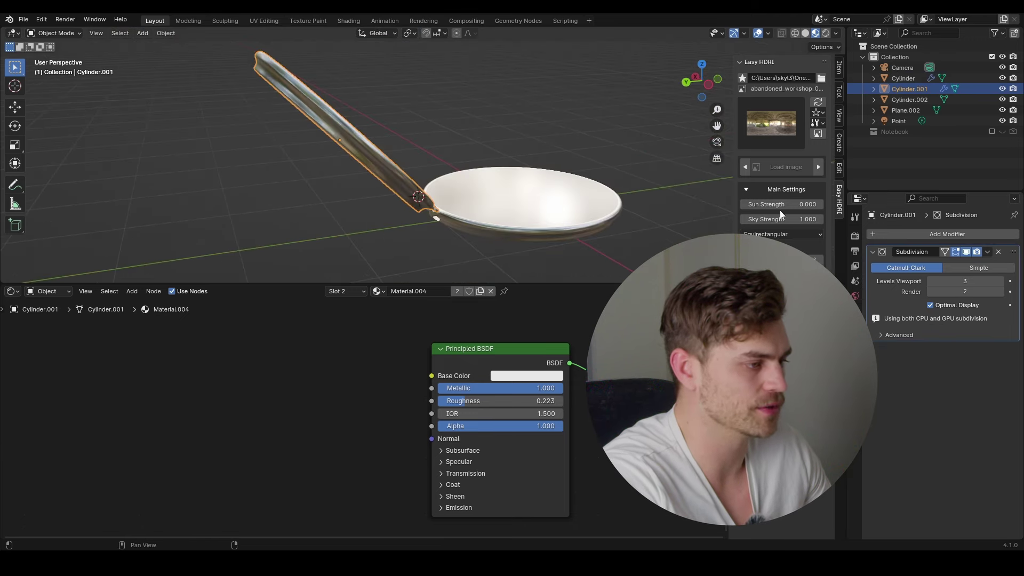
click(948, 232)
click(797, 230)
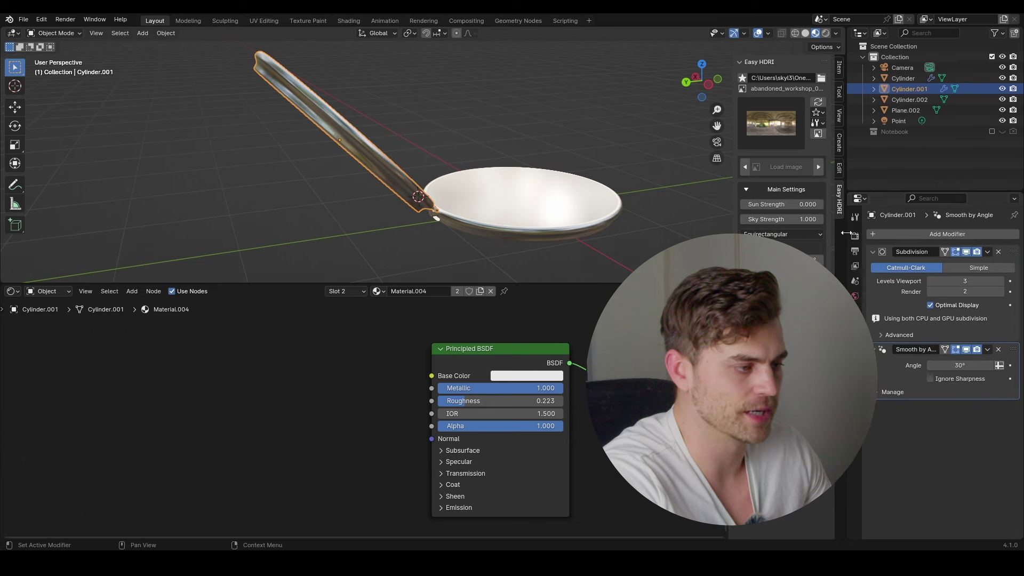
click(930, 379)
scroll(423, 208, up, 3)
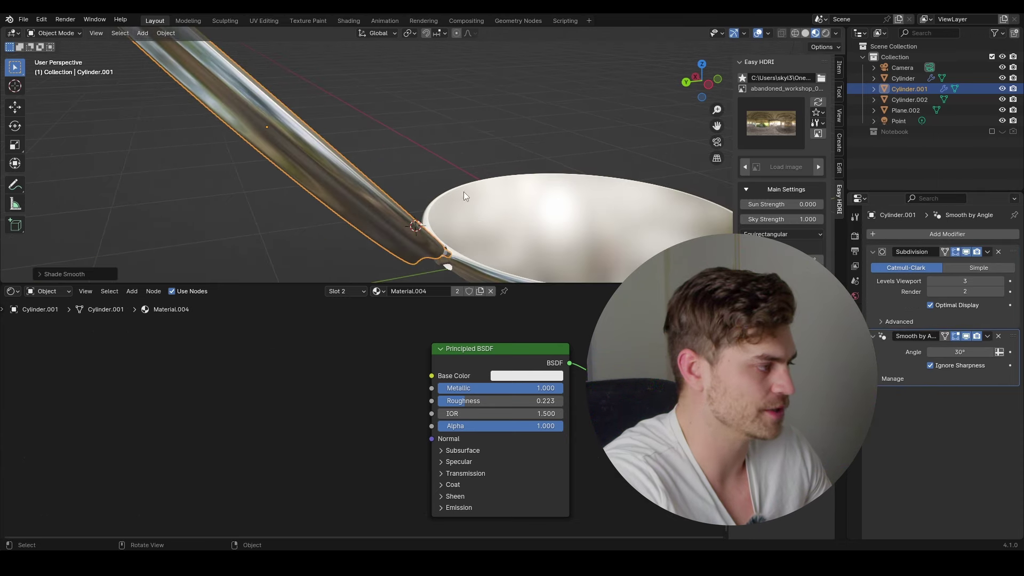
Step: Inset the lid's large inner face about 0.027 m, extrude it to form a recess, and inset it again
middle_drag(462, 191, 418, 178)
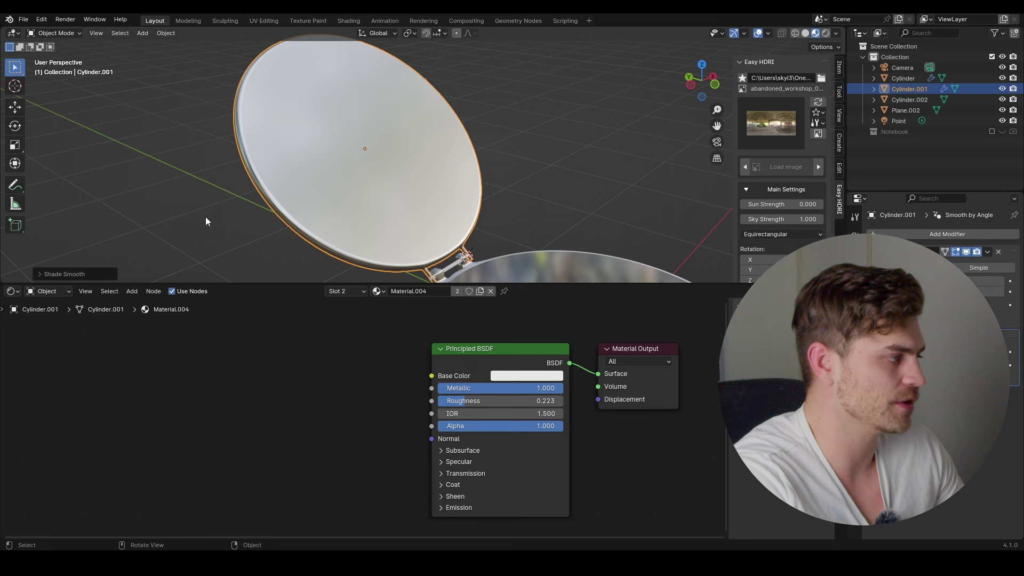
key(Tab)
key(3)
click(373, 198)
key(i)
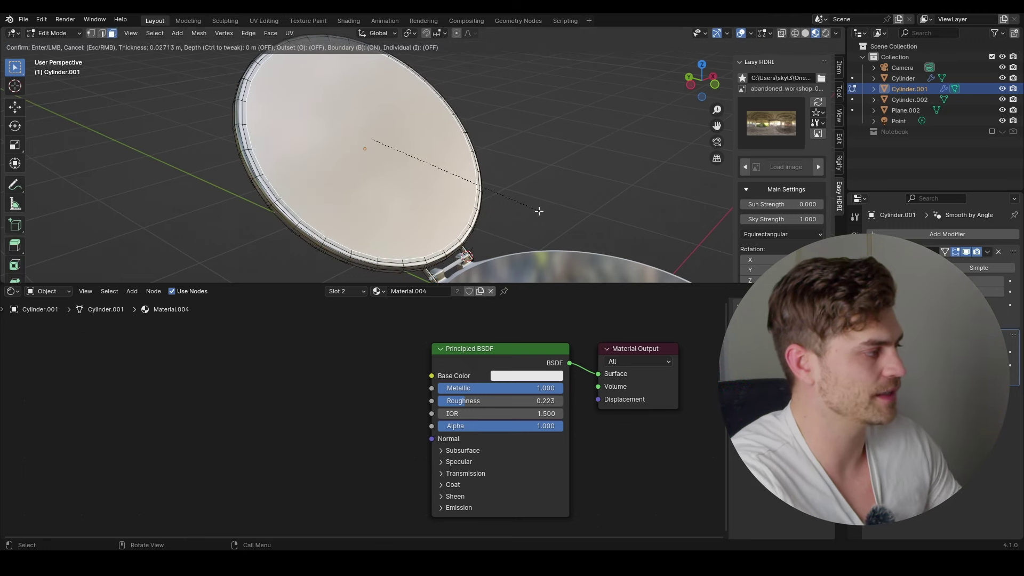
click(537, 210)
key(e)
click(528, 210)
key(i)
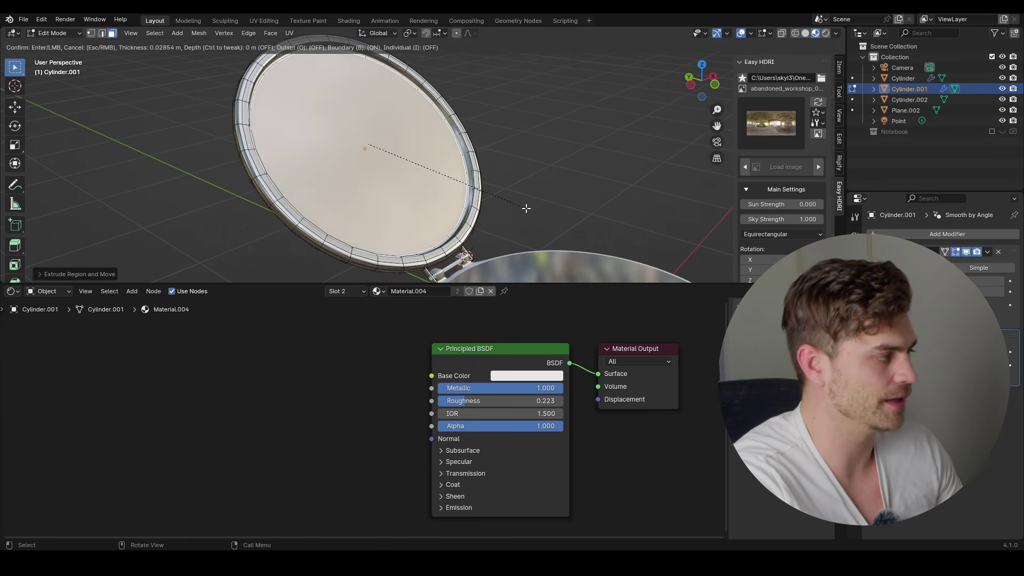
scroll(504, 195, down, 5)
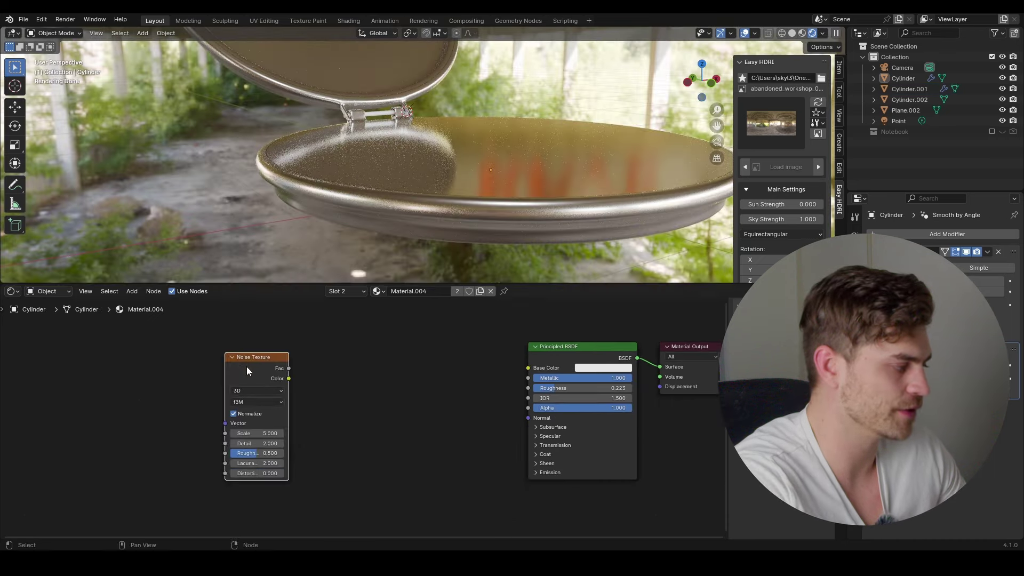
Step: Drive Material.004's roughness with a Noise Texture through a Color Ramp, mapped with Object coordinates
drag(247, 366, 519, 386)
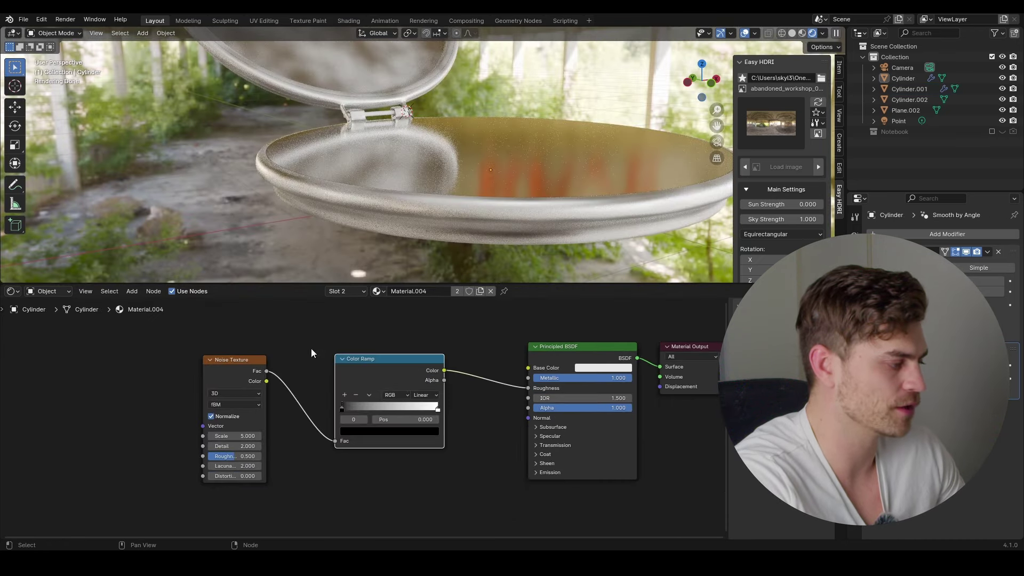
ctrl+shift+click(392, 367)
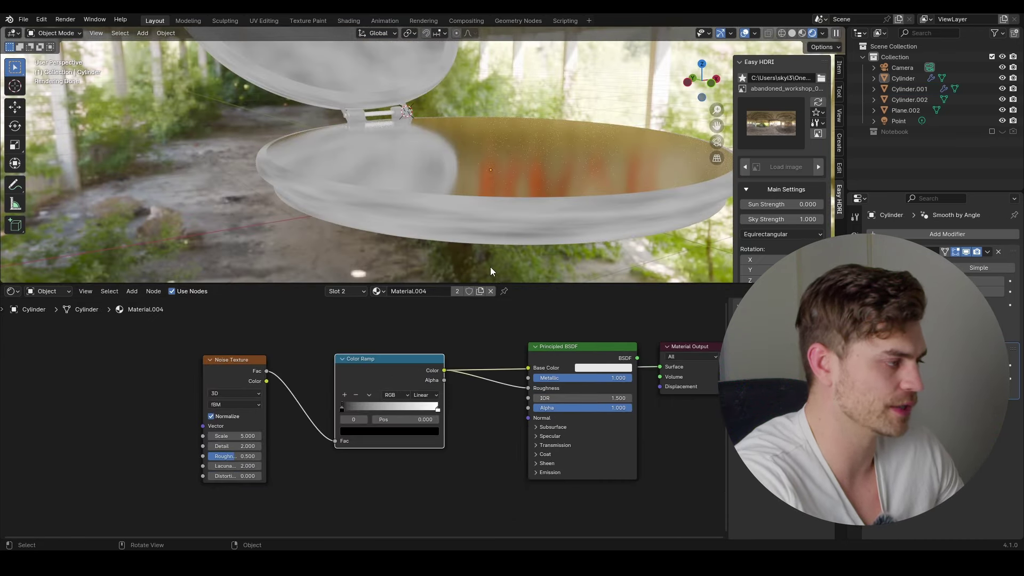
middle_drag(490, 270, 422, 170)
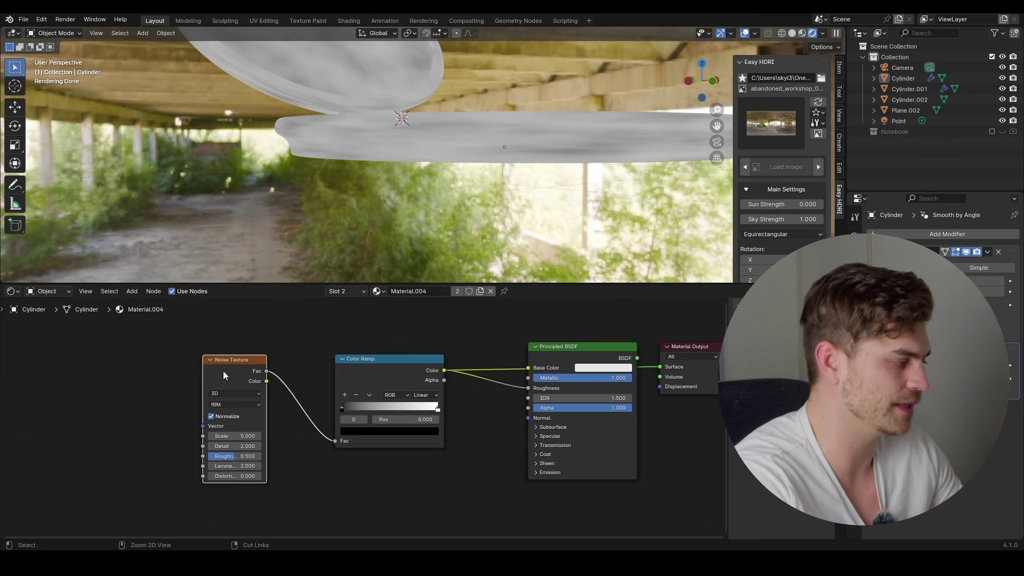
key(ctrl+t)
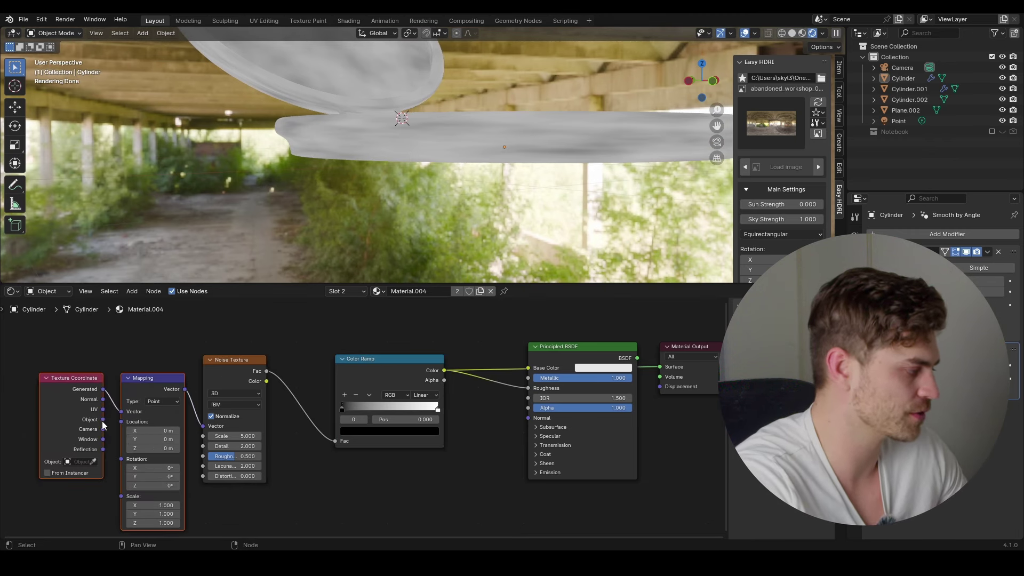
drag(102, 419, 121, 411)
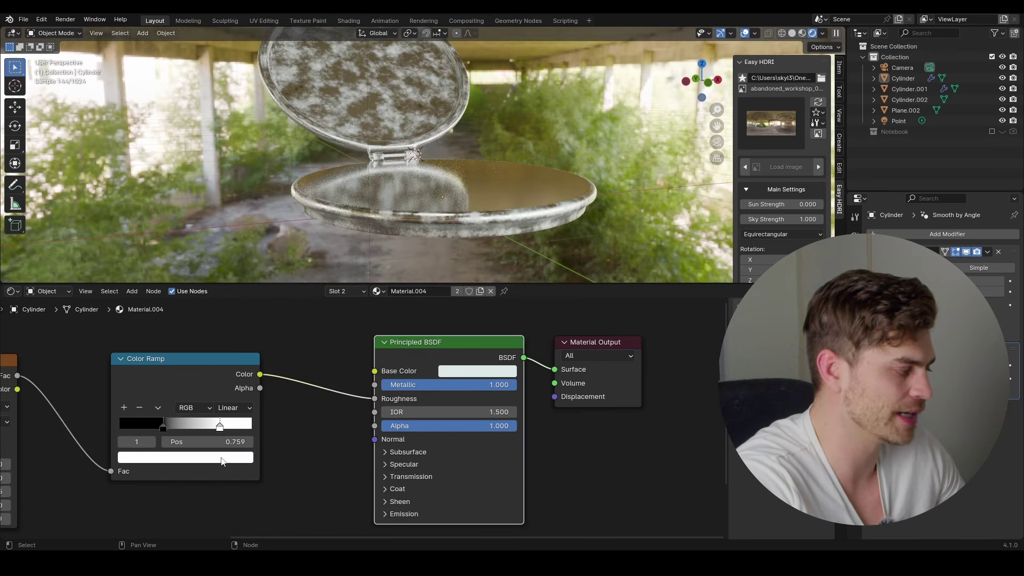
Step: Darken the light stop of Material.004's roughness Color Ramp to a grey with Value 0.158
click(183, 456)
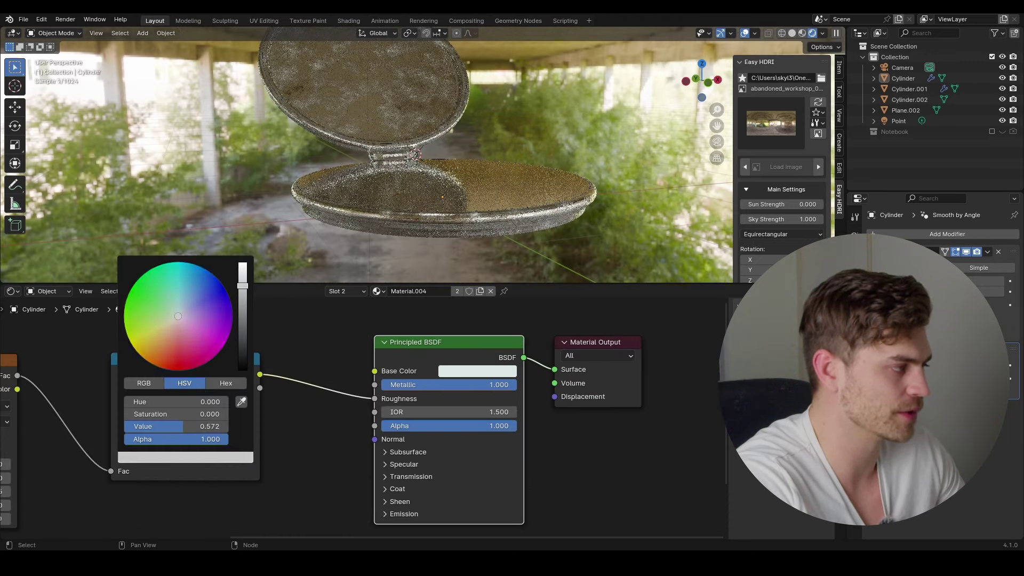
drag(243, 286, 243, 303)
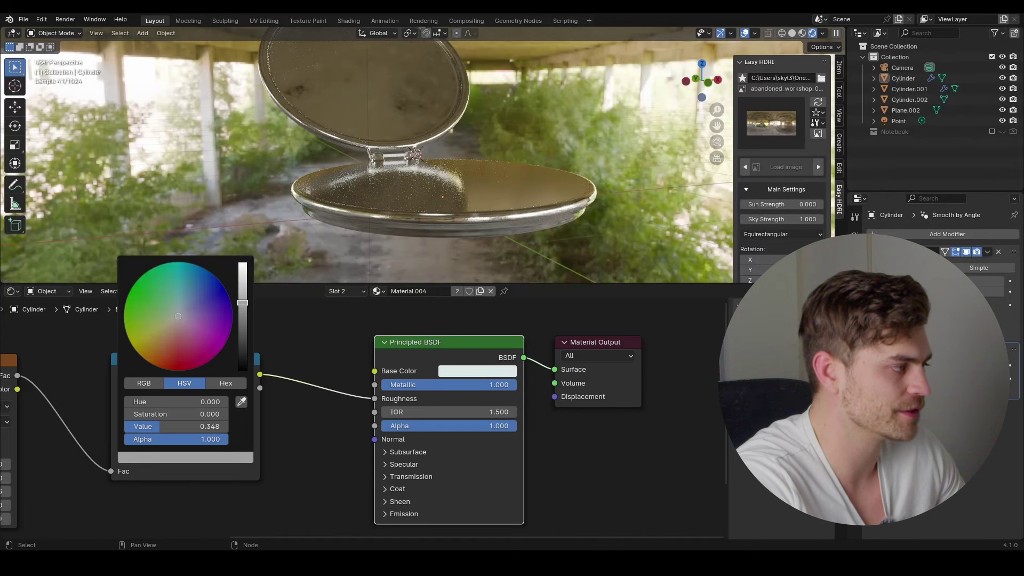
middle_drag(413, 140, 419, 173)
scroll(418, 163, down, 3)
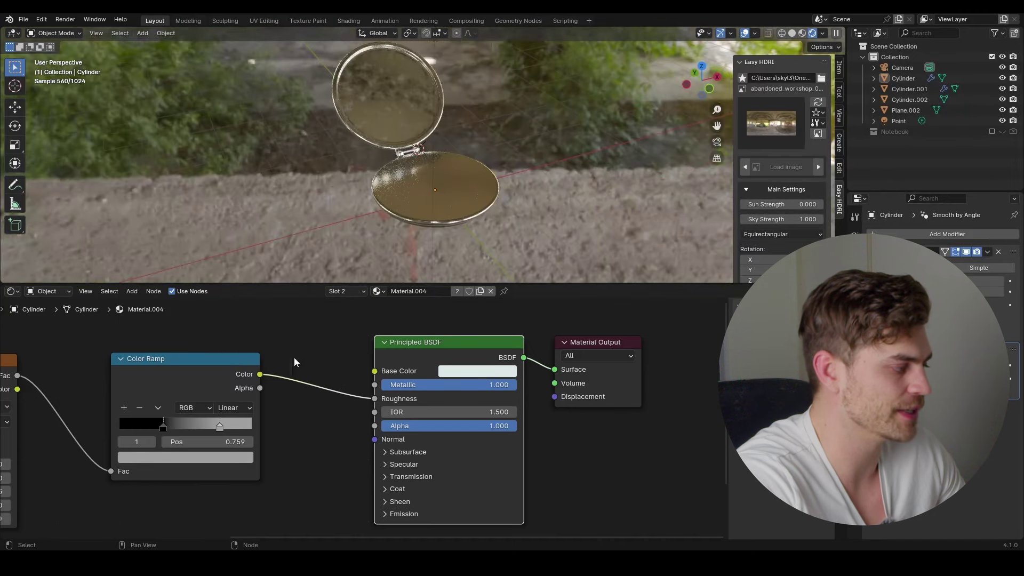
click(223, 458)
drag(243, 305, 243, 323)
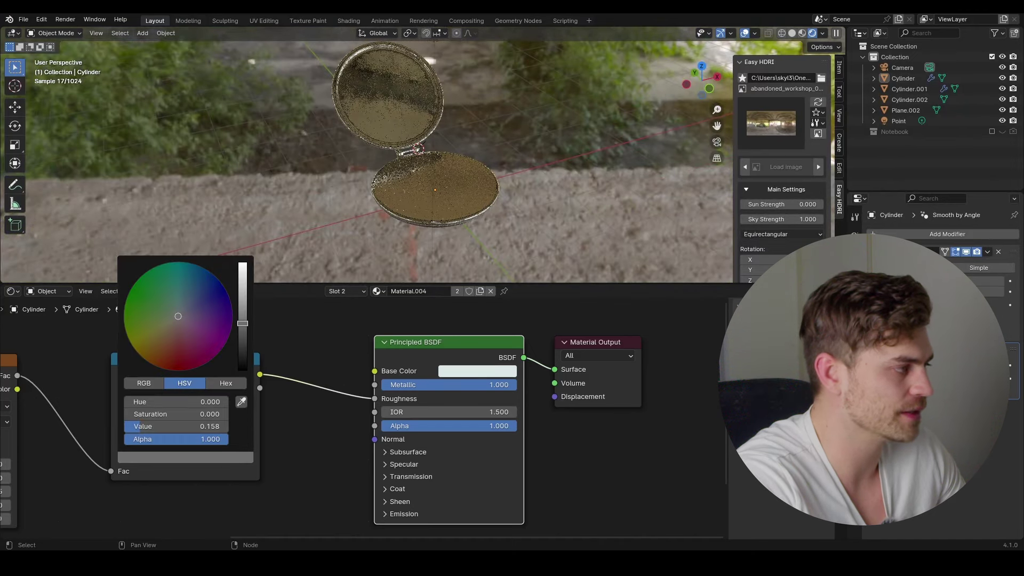
Step: Lighten the dark stop of Material.004's roughness Color Ramp to Value 0.052
scroll(395, 150, up, 8)
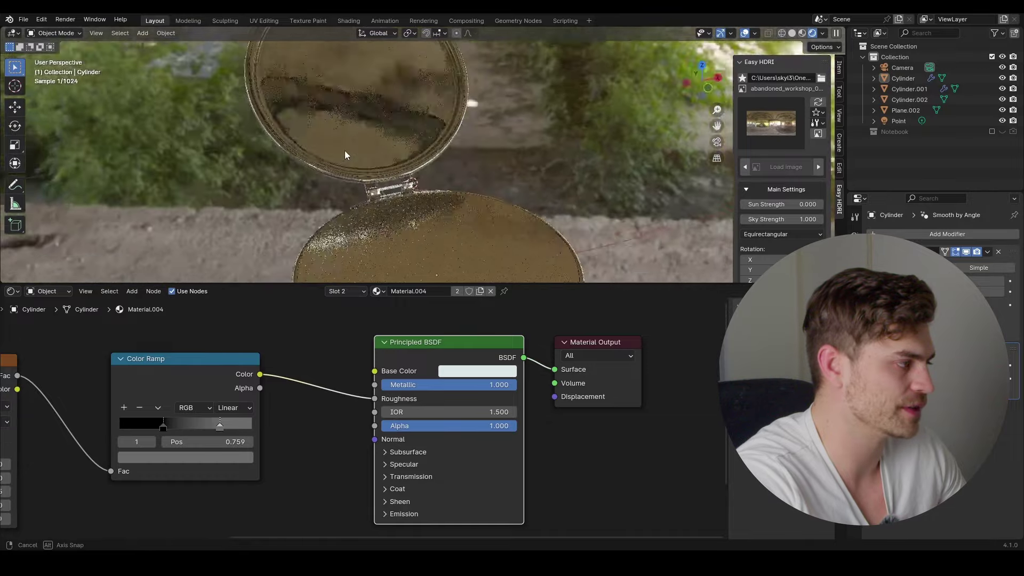
middle_drag(339, 145, 373, 146)
scroll(380, 194, down, 4)
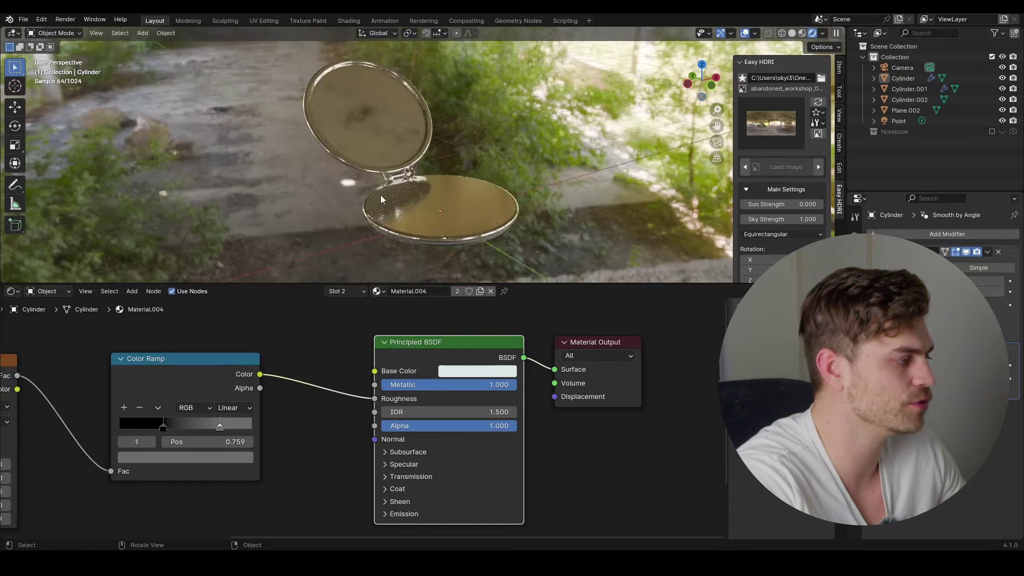
scroll(399, 212, up, 3)
shift+middle_drag(404, 215, 393, 205)
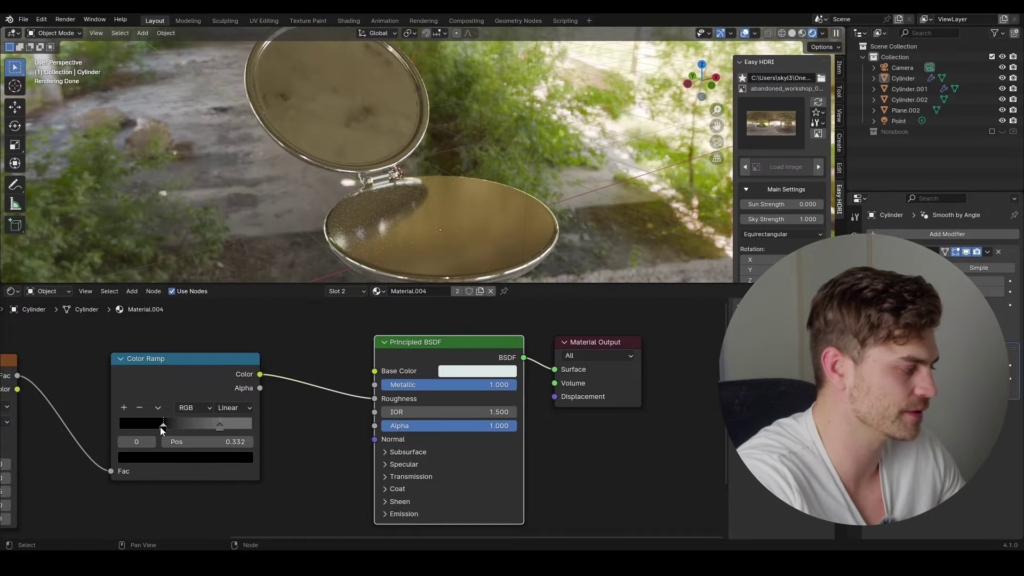
click(189, 461)
drag(242, 370, 242, 343)
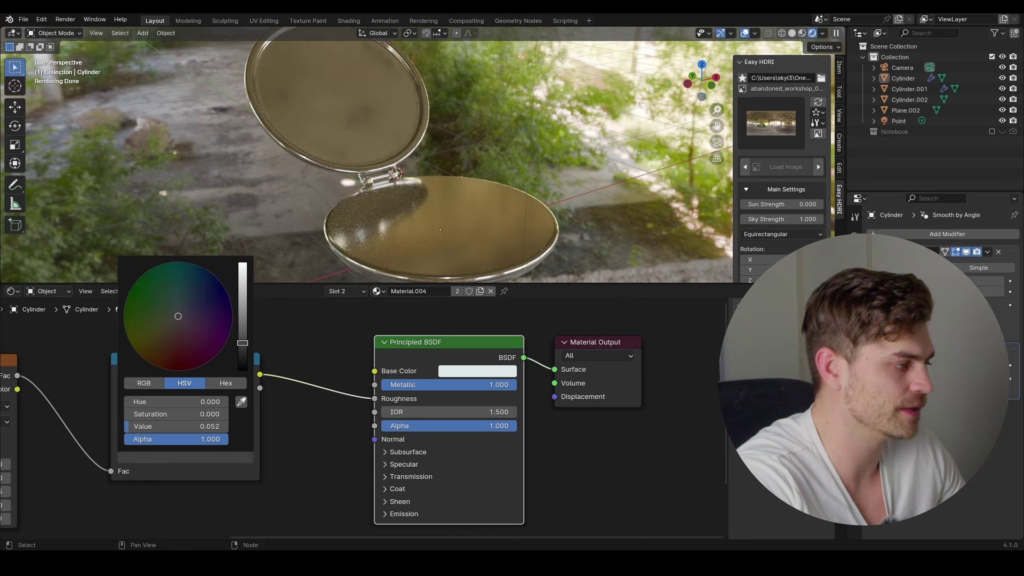
Step: In the casing's Material.005, mix the Glass BSDF with a Principled BSDF, using Object-mapped noise through a Color Ramp as factor
scroll(411, 276, down, 2)
middle_drag(413, 270, 405, 225)
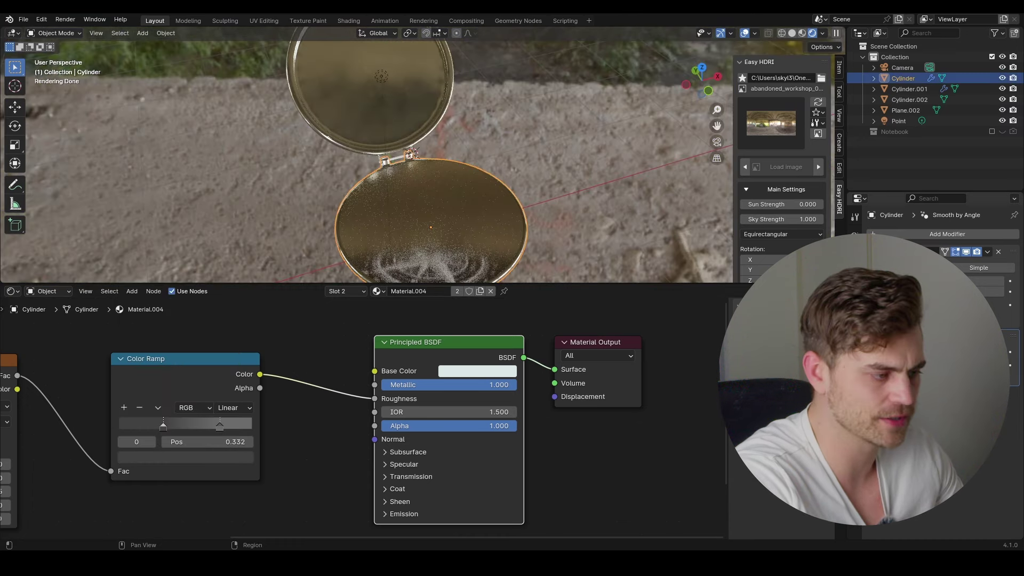
click(854, 421)
click(975, 258)
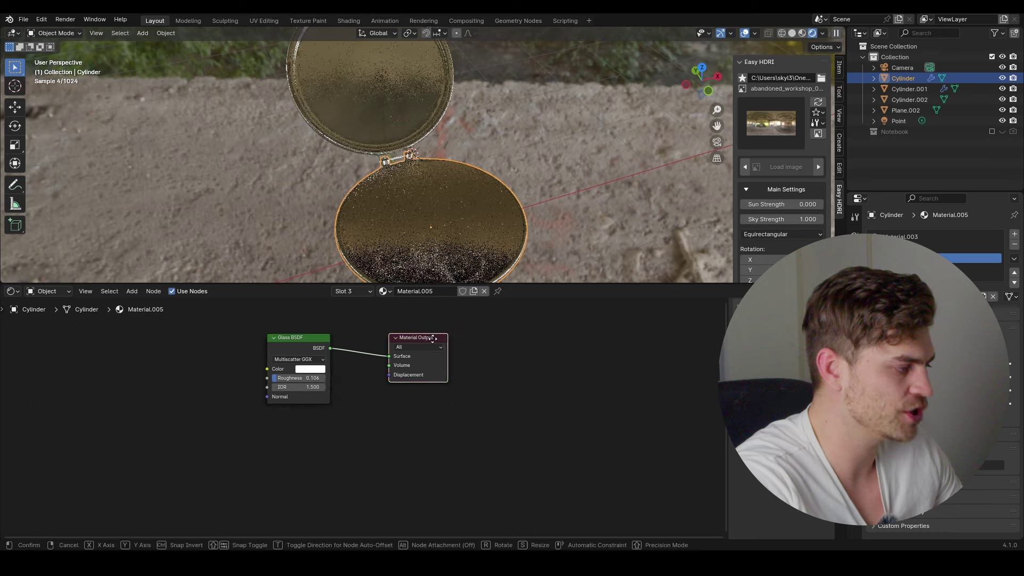
mouse_move(332, 443)
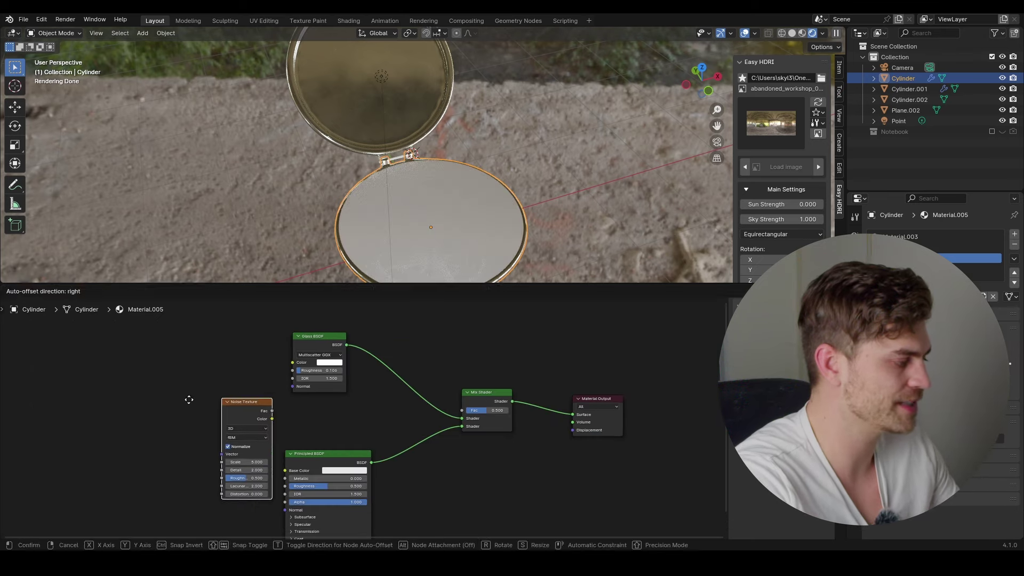
click(166, 402)
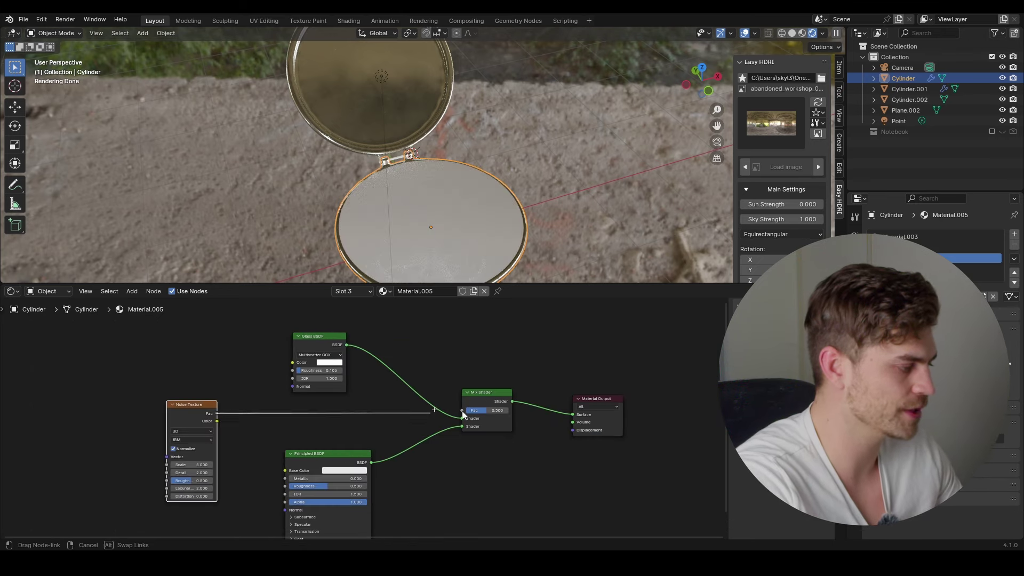
scroll(245, 451, up, 2)
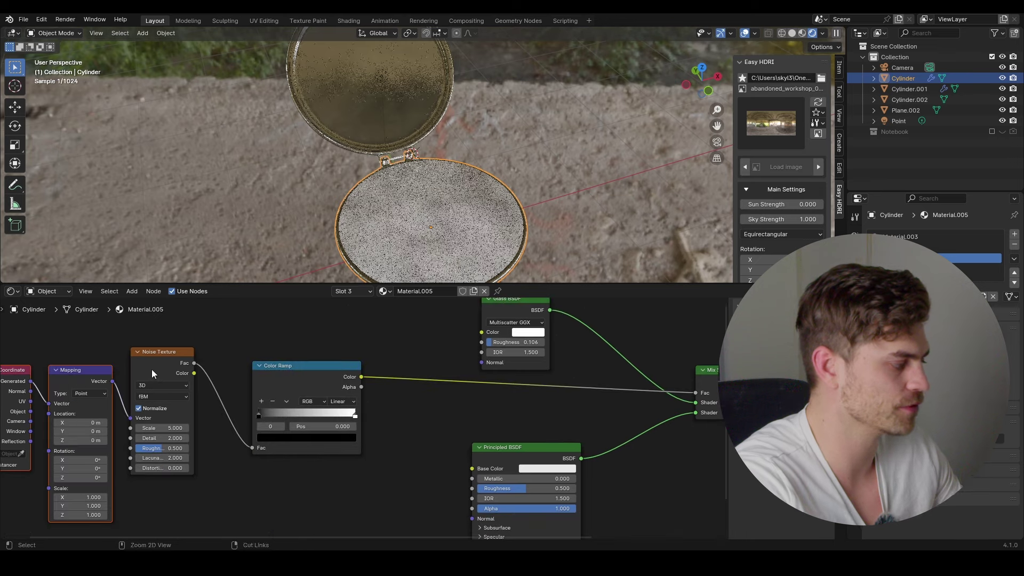
drag(31, 412, 50, 405)
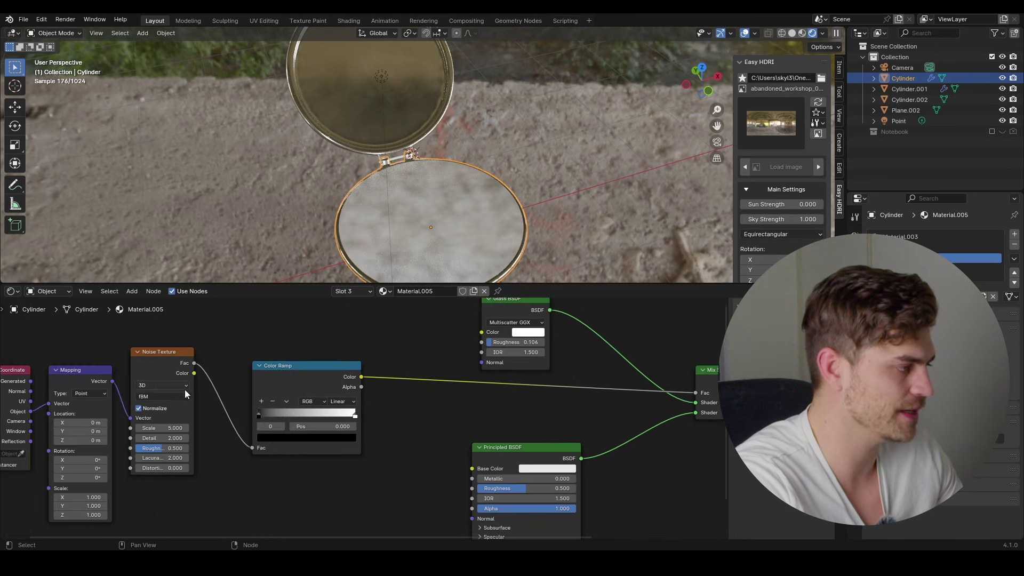
Step: Move the Color Ramp's dark stop to 0.459 and set the mixed Principled BSDF to Metallic 1.000 and Roughness 0.200
drag(397, 457, 389, 451)
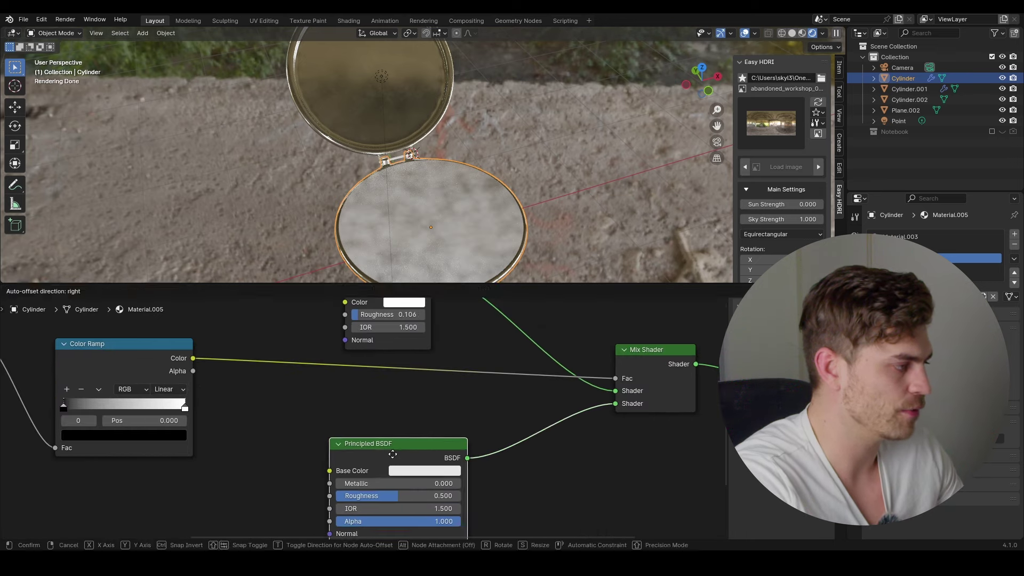
middle_drag(433, 254, 396, 225)
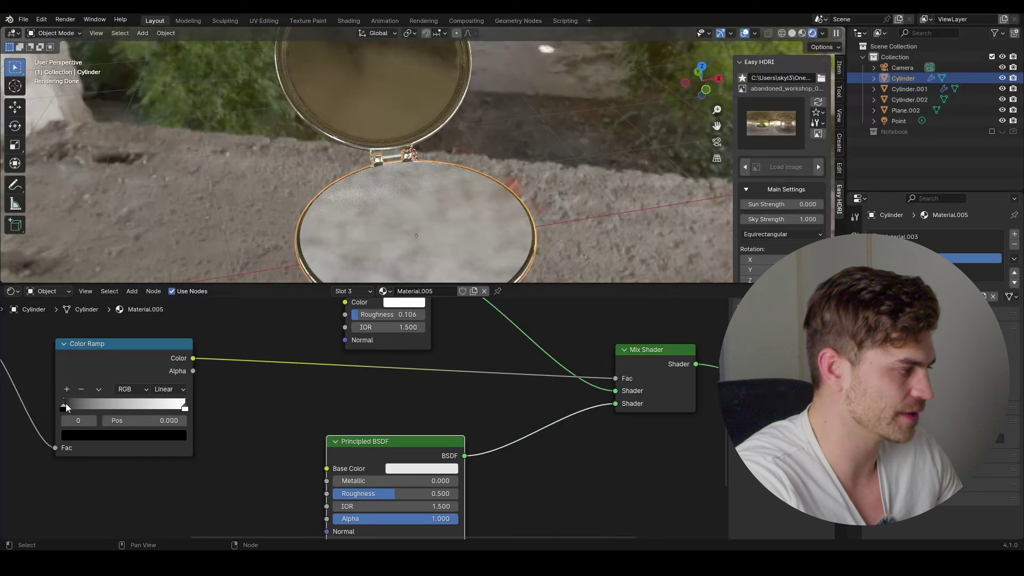
drag(66, 403, 120, 405)
middle_drag(368, 414, 352, 331)
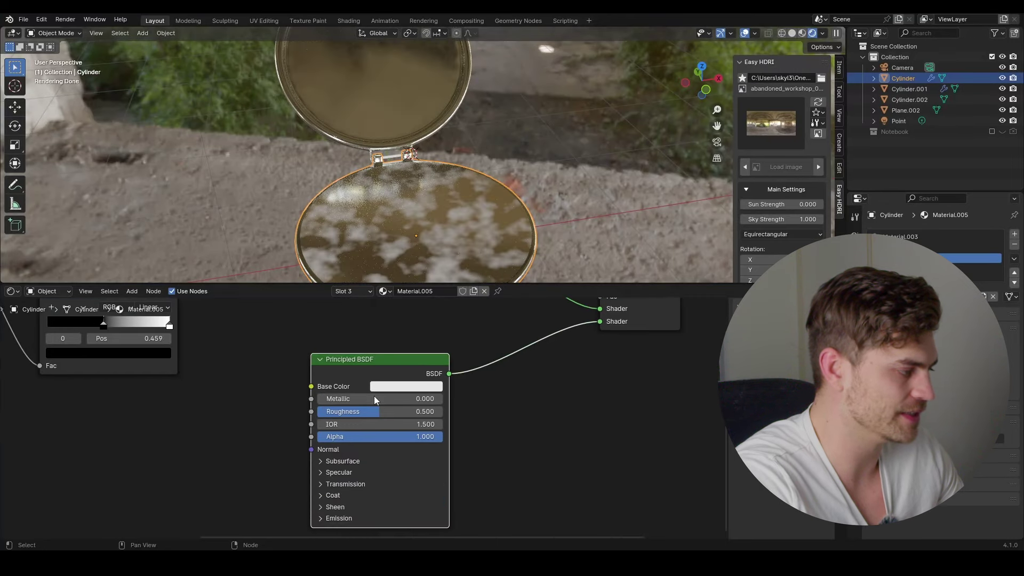
drag(343, 398, 444, 398)
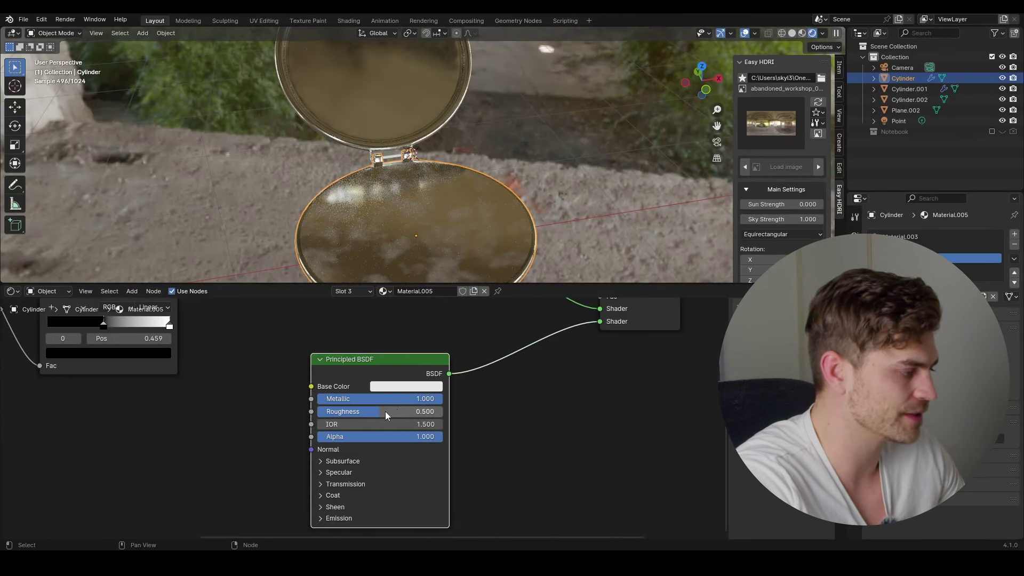
drag(384, 411, 334, 411)
Step: Lower the IOR of Material.005's Glass BSDF to 1.060
middle_drag(424, 225, 452, 220)
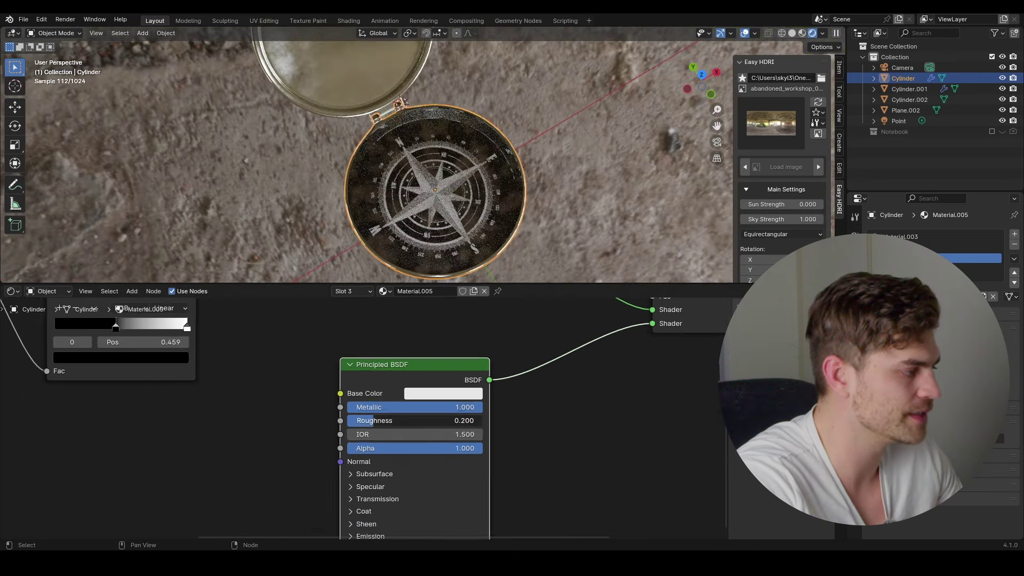
scroll(274, 357, down, 3)
middle_drag(273, 357, 336, 413)
drag(88, 415, 114, 415)
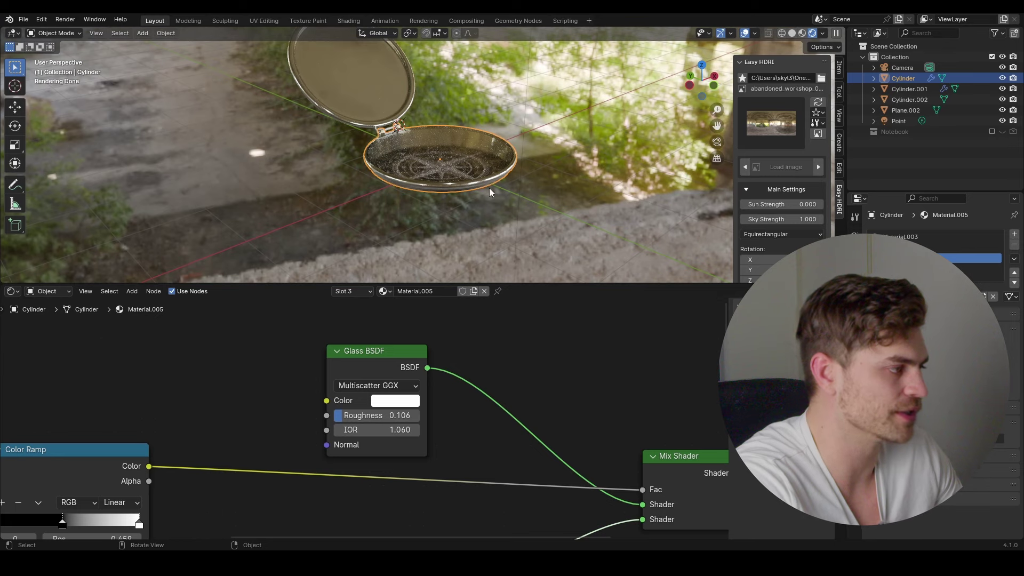
Step: Select the three cylinder parts of the compass with the casing active, leaving the point light out of the selection
middle_drag(488, 188, 483, 123)
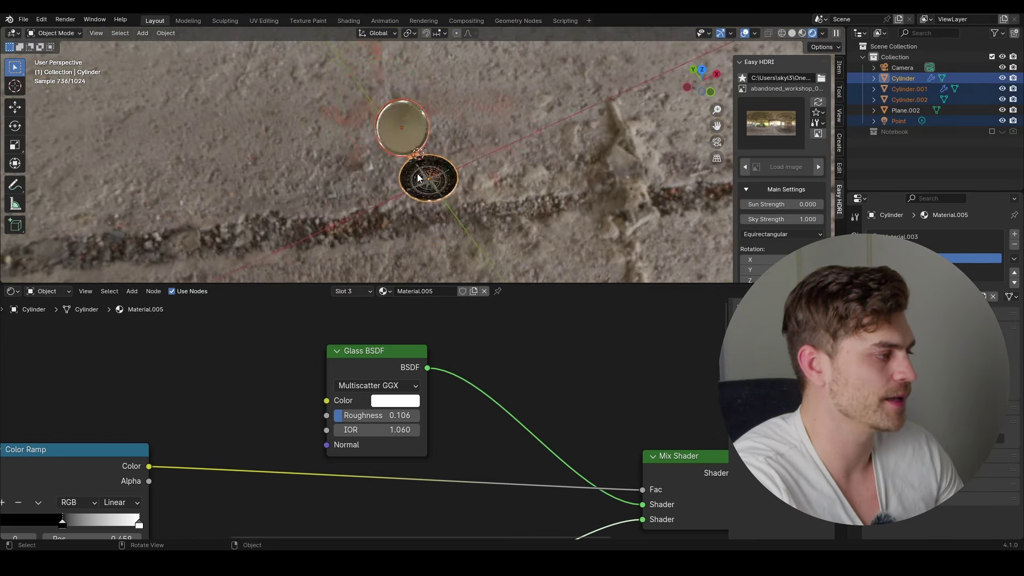
scroll(394, 124, up, 4)
shift+click(393, 120)
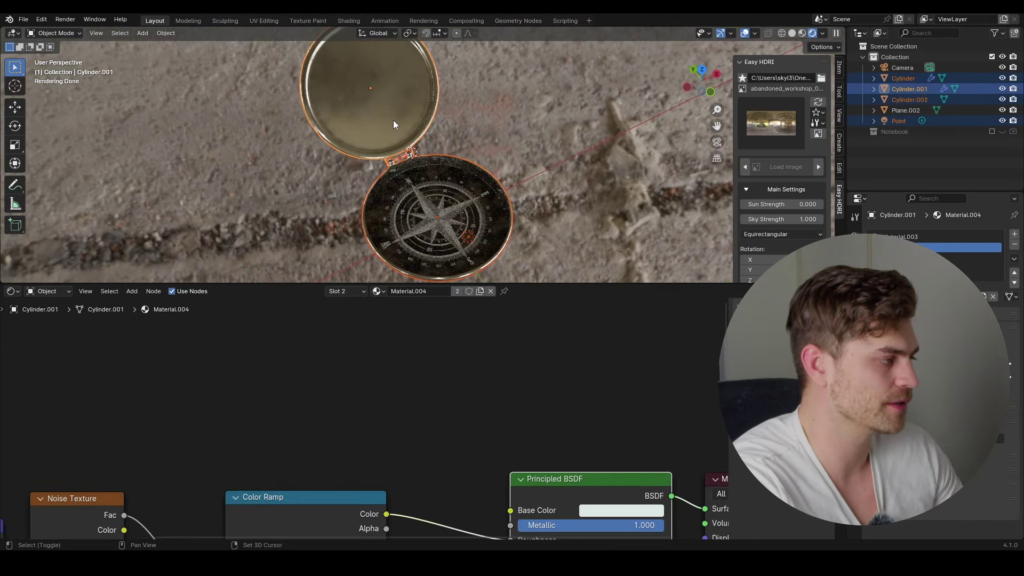
click(450, 181)
drag(498, 87, 356, 208)
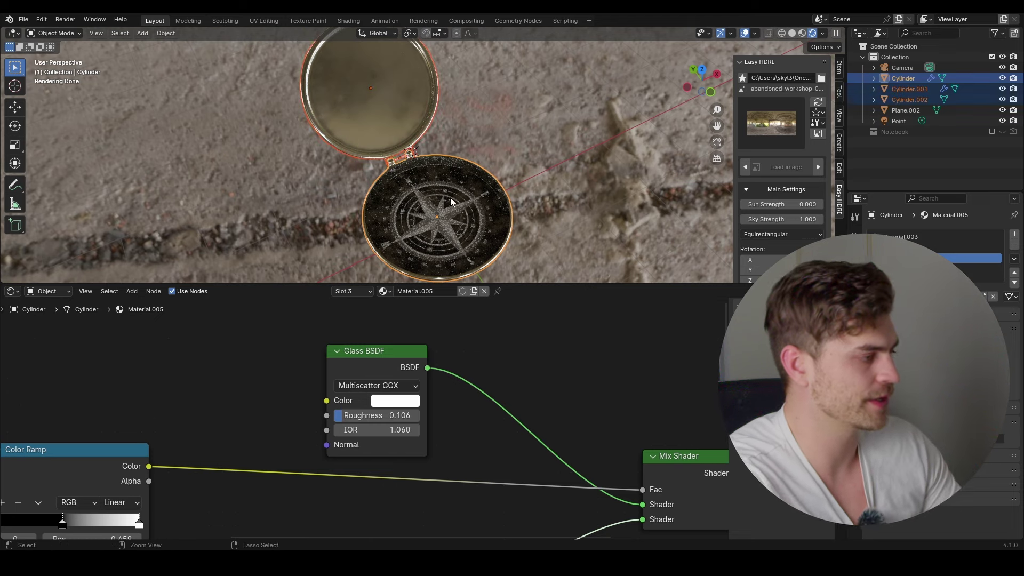
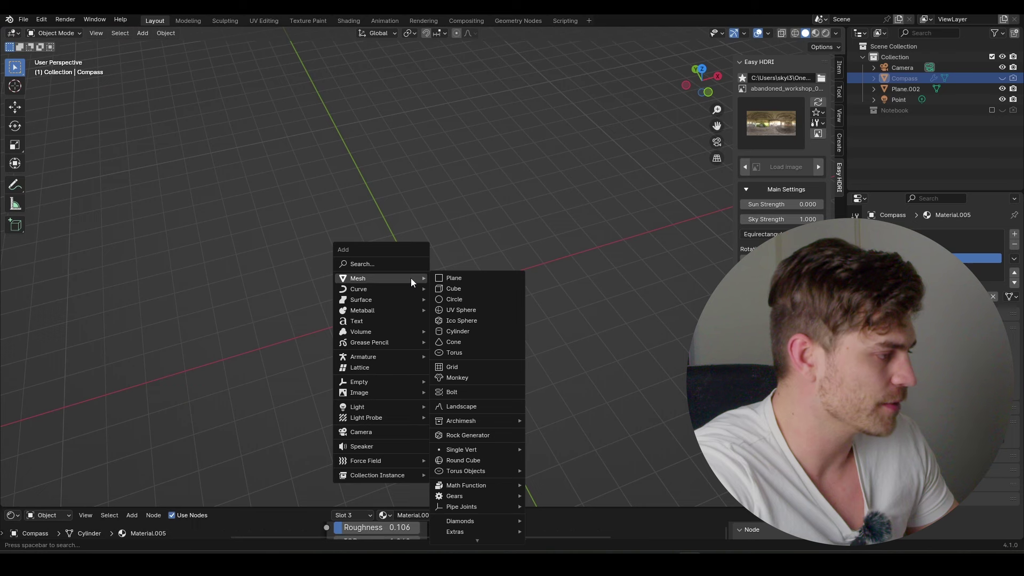
Step: Add a cube and flatten it along Z into a low block
click(459, 286)
key(s)
key(z)
click(491, 312)
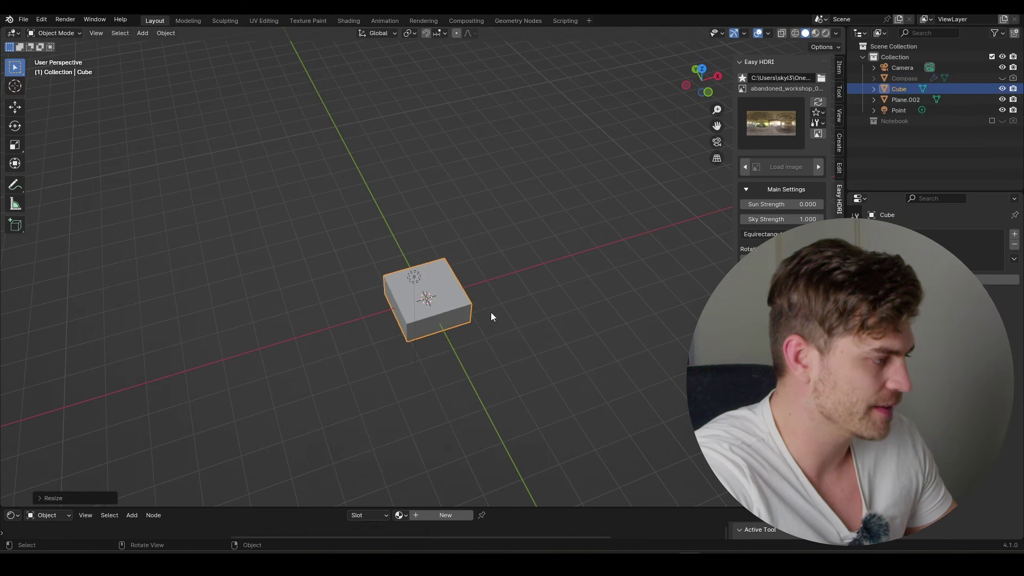
Step: Stretch the block along Y into a long plank and adjust its thickness along Z
key(s)
key(y)
click(615, 377)
middle_drag(565, 360, 433, 269)
key(s)
key(z)
click(542, 332)
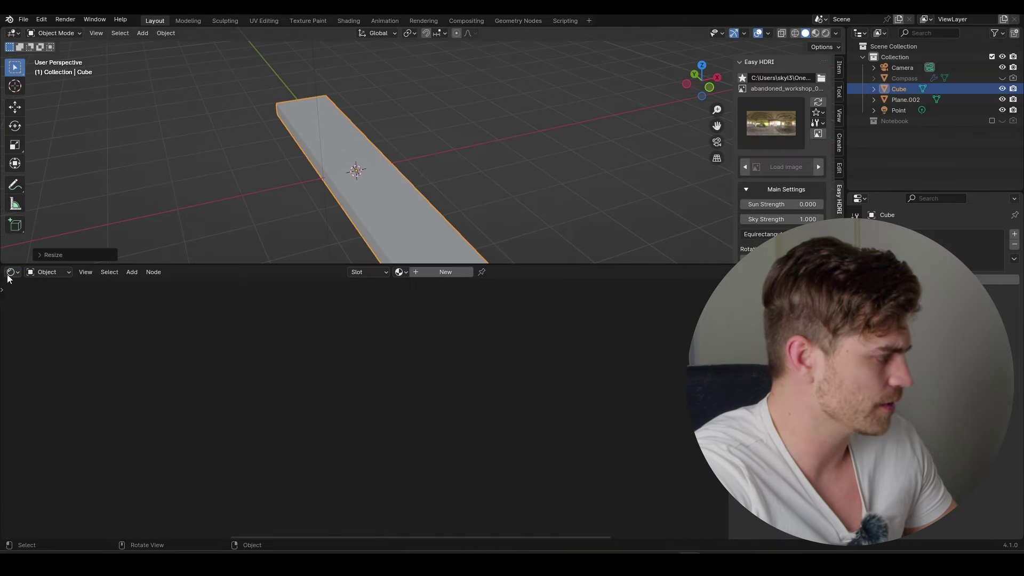
Step: Create a new material on the plank and load the Wood062 2K maps with Principled Texture Setup
click(11, 274)
click(83, 372)
click(441, 272)
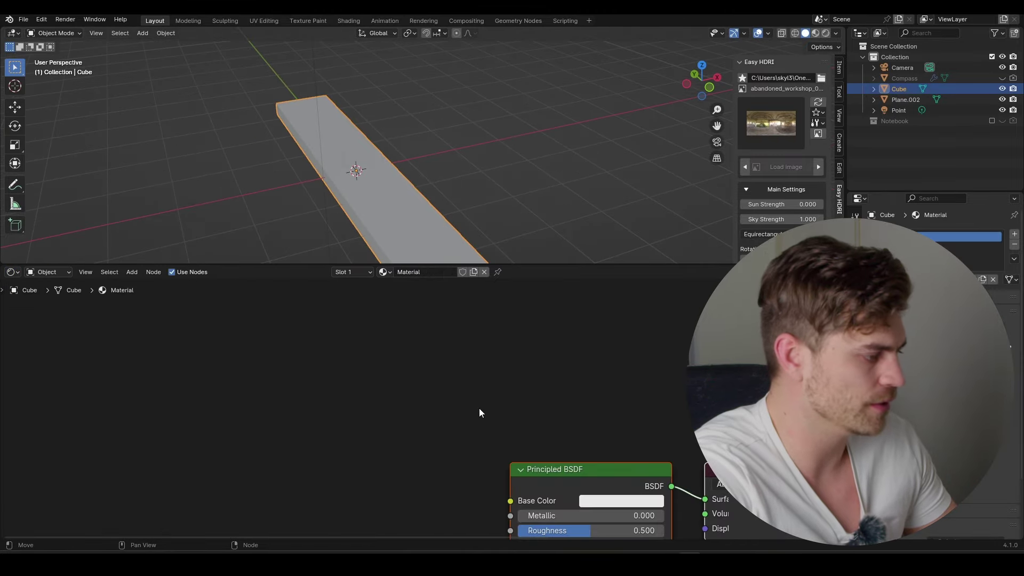
key(Home)
key(ctrl+shift+t)
click(291, 263)
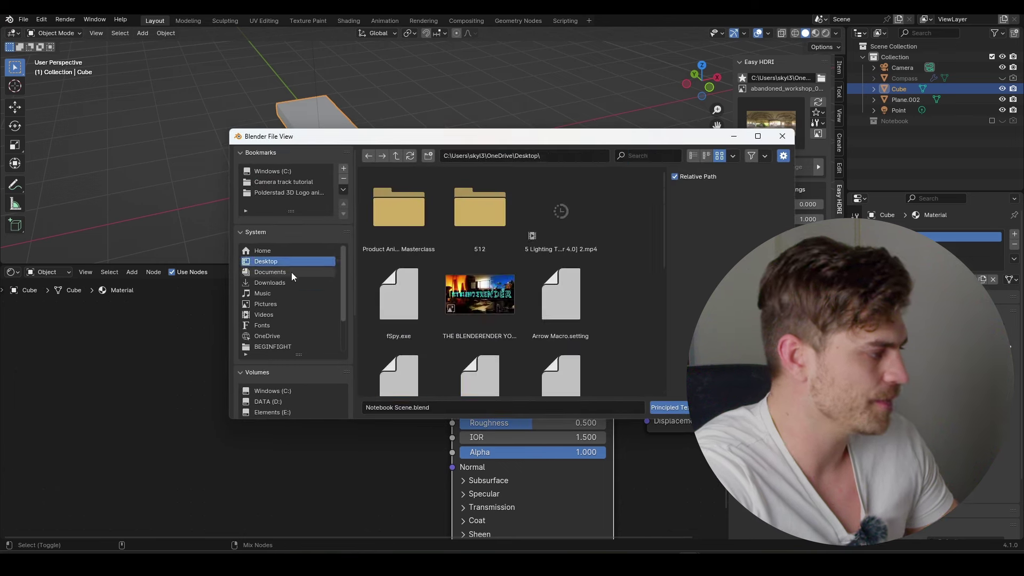
click(654, 156)
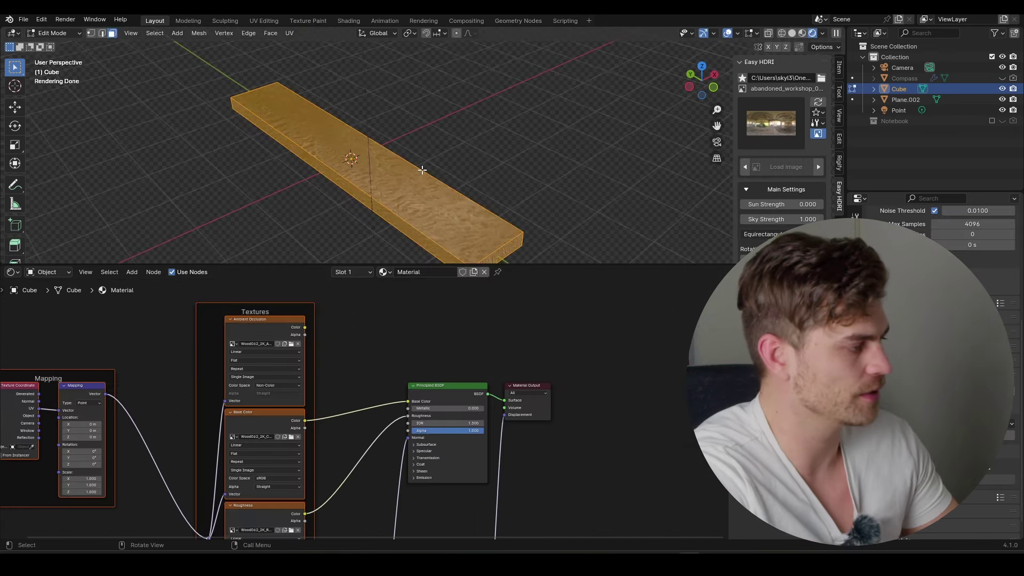
Step: Unwrap the whole plank, enlarge its UVs beyond the image bounds and rotate them 90° to turn the wood grain
key(u)
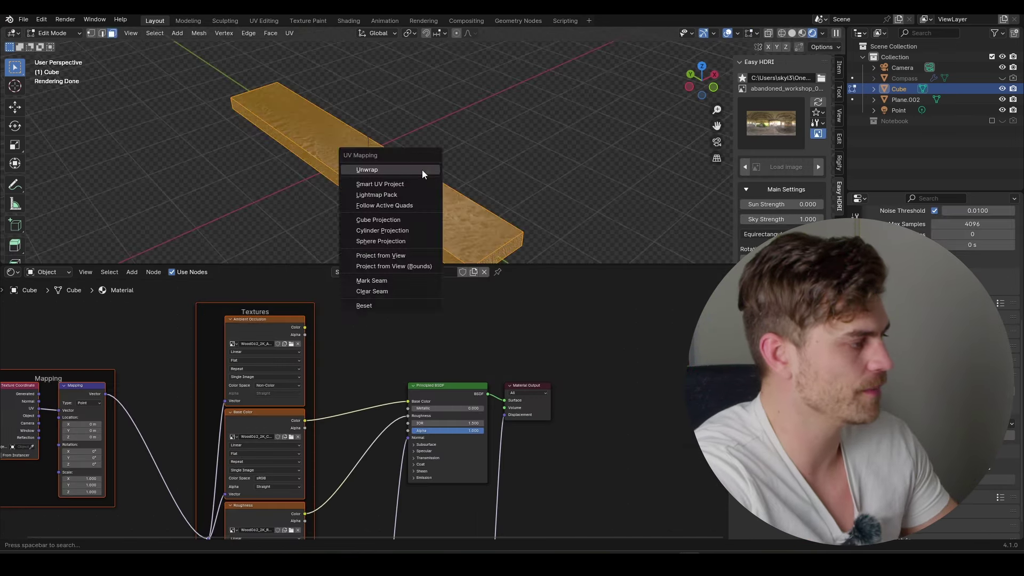
click(405, 170)
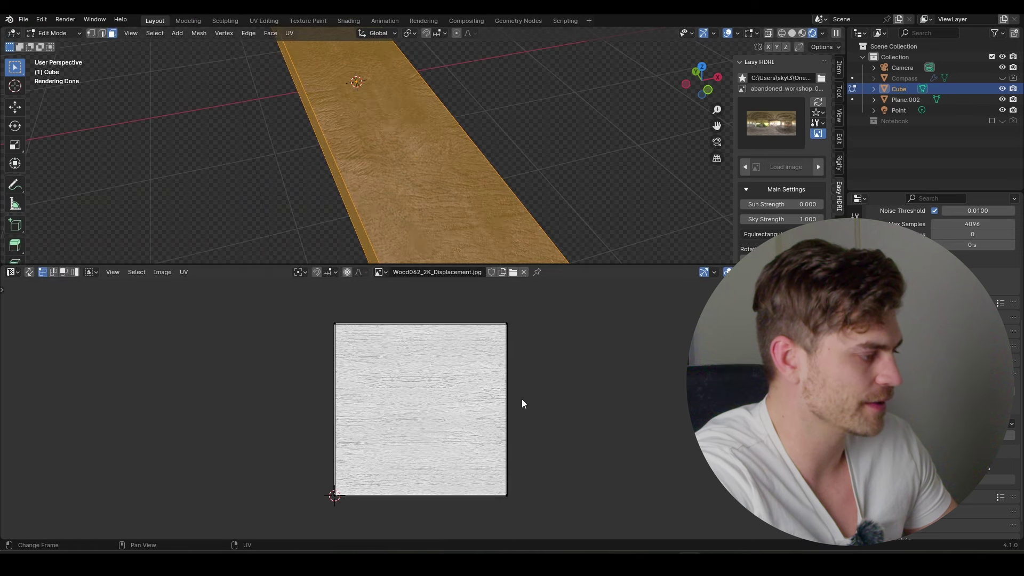
key(a)
key(s)
click(607, 408)
text(r90)
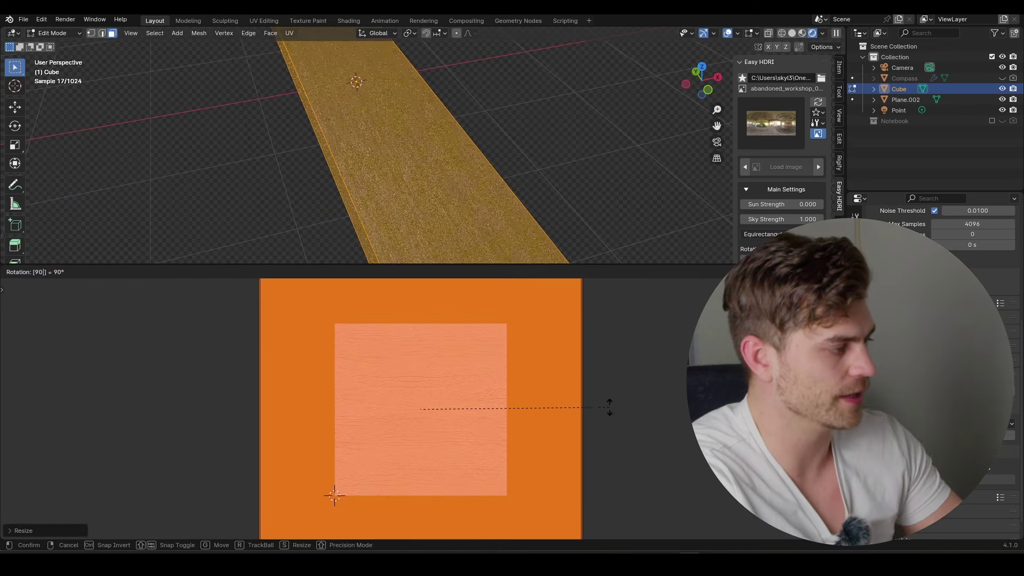
key(Return)
middle_drag(475, 233, 666, 222)
key(Tab)
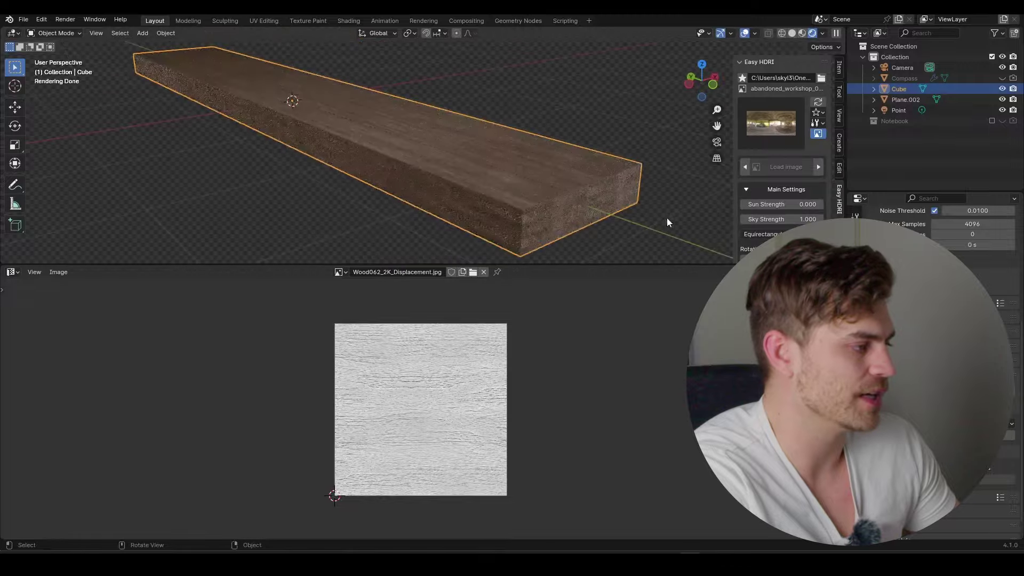
Step: Scale the plank down along Z to make it thinner
key(s)
key(z)
click(523, 183)
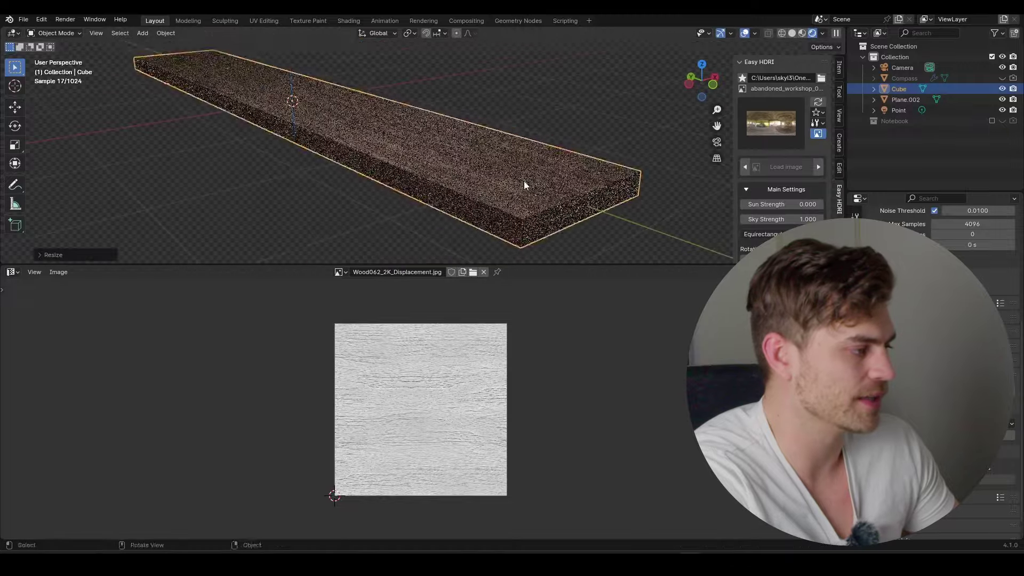
Step: Add a series of evenly spaced loop cuts across the plank along its length
middle_drag(523, 183, 526, 211)
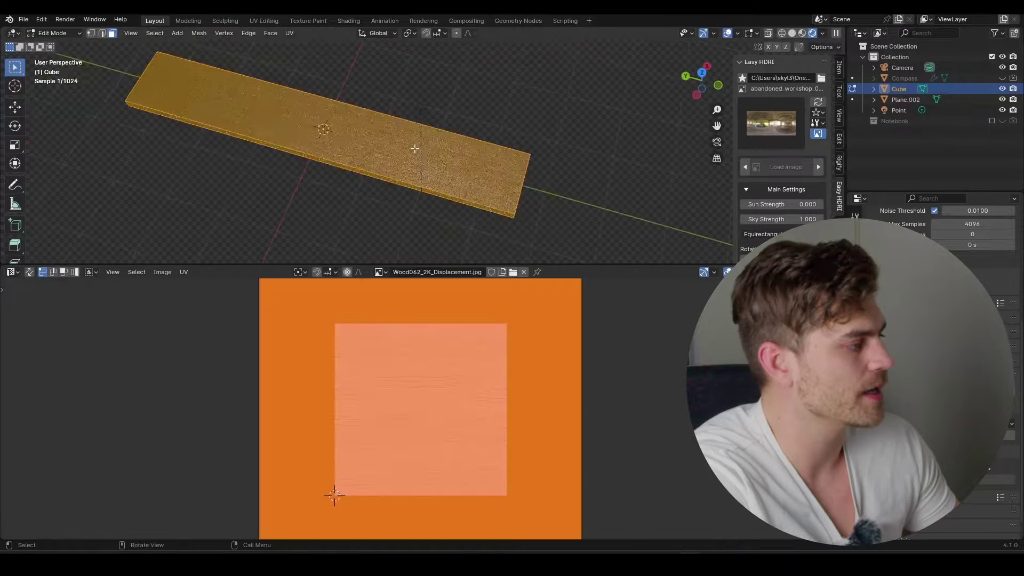
middle_drag(410, 149, 413, 175)
scroll(386, 167, up, 1)
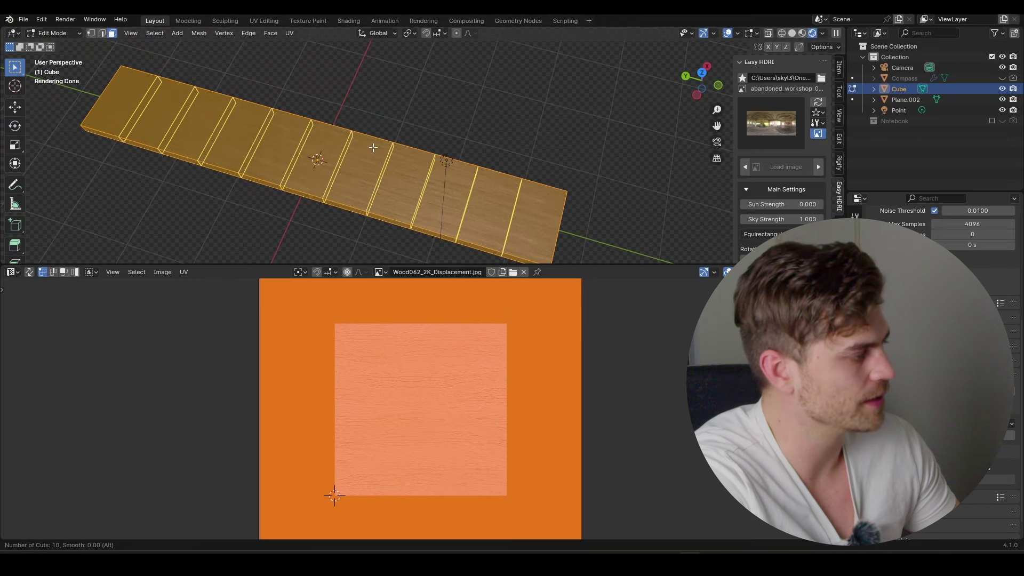
scroll(373, 148, up, 10)
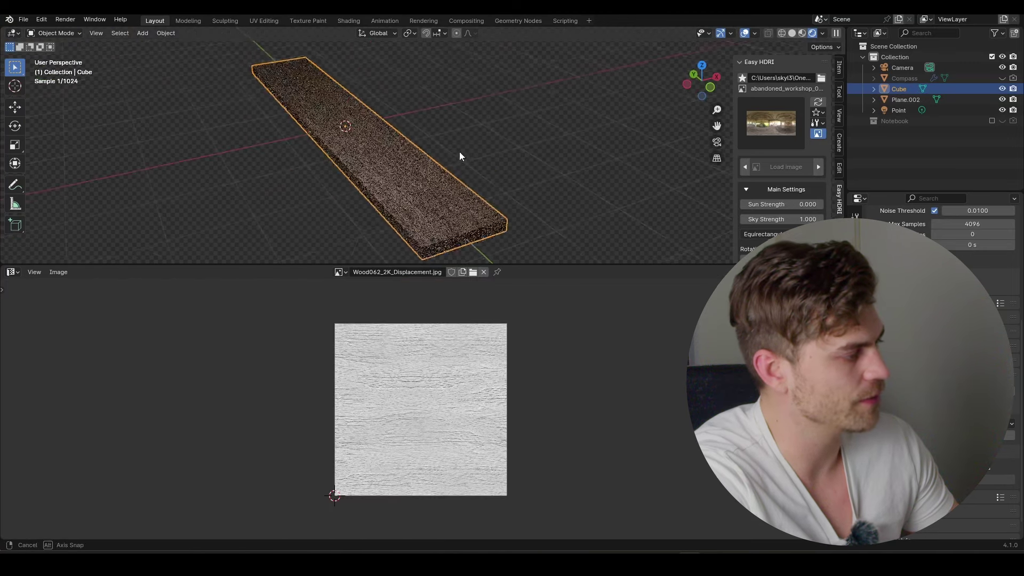
middle_drag(459, 154, 455, 149)
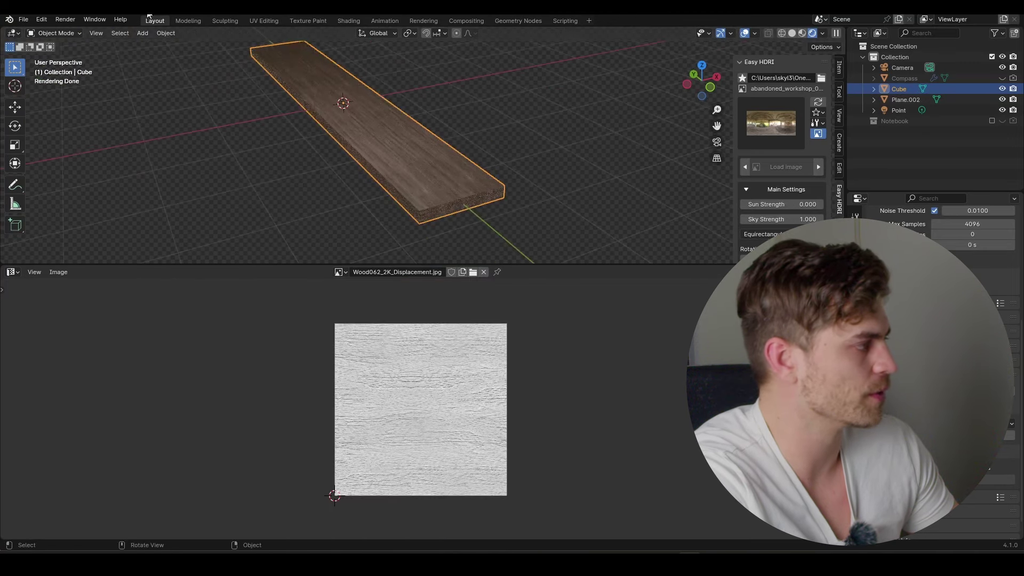
Step: Switch the plank to sculpting, enable Dyntopo despite the attribute data, and set its resolution to 1
click(225, 21)
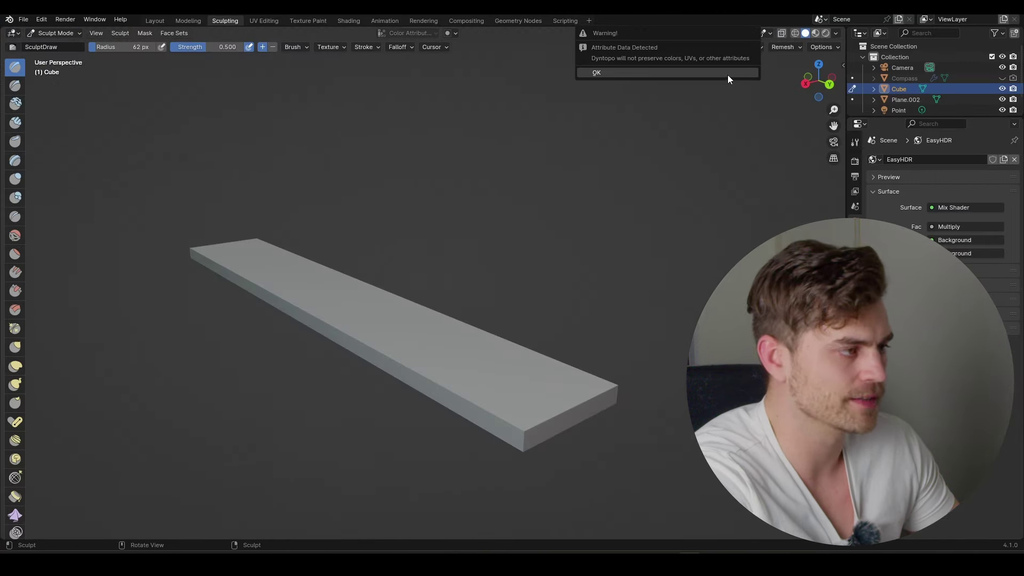
click(722, 47)
click(746, 47)
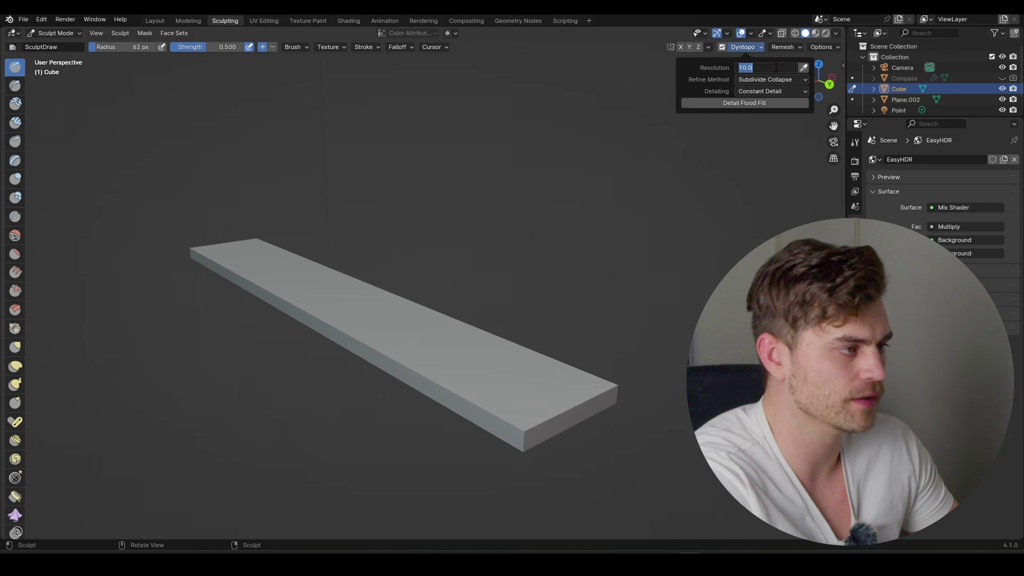
text(1)
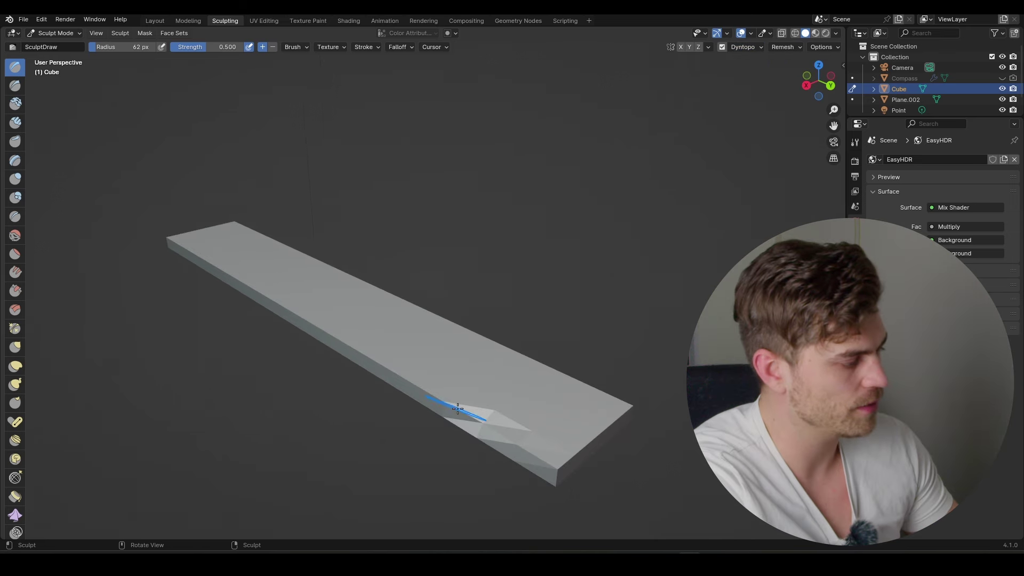
Step: Sculpt the plank's sides and ends into an uneven, worn outline with the Draw and Grab brushes, then return to Object Mode
key(f)
click(491, 427)
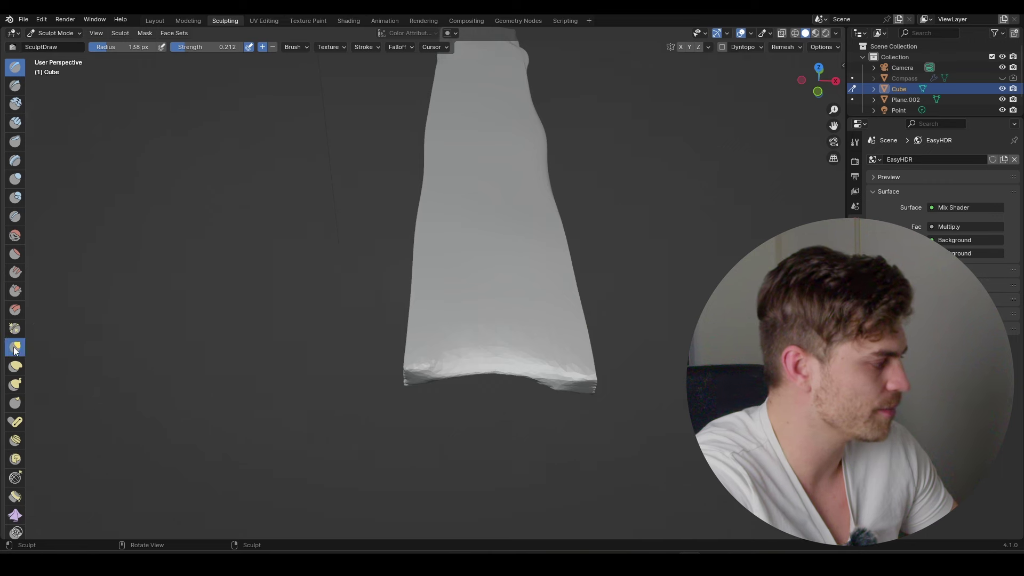
click(15, 351)
middle_drag(526, 373, 581, 368)
mouse_move(522, 324)
middle_down()
mouse_move(503, 320)
mouse_move(405, 223)
mouse_move(459, 264)
middle_up()
click(55, 33)
click(59, 43)
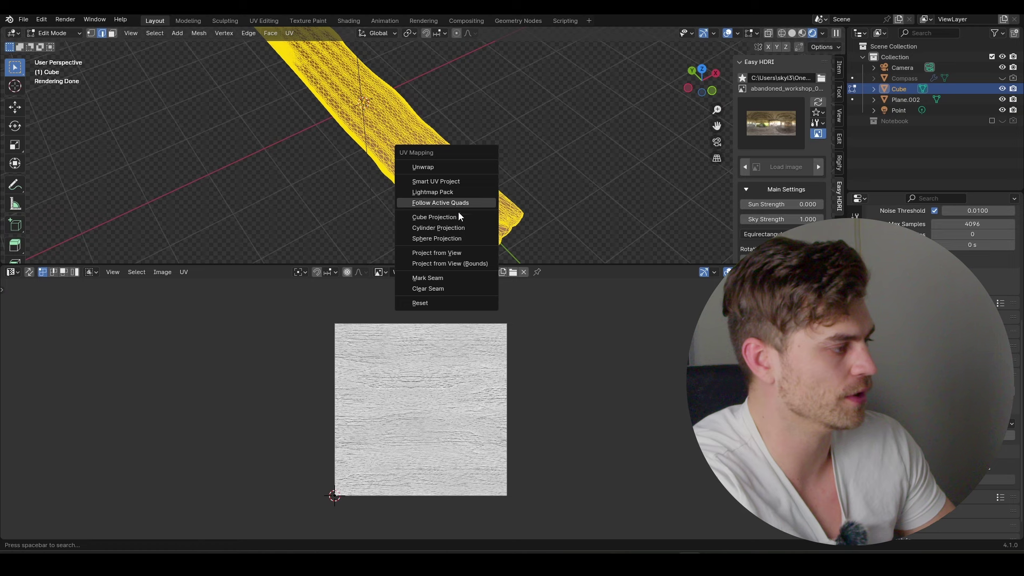
Step: Unwrap the whole sculpted plank with Cube Projection, rotate its UVs 90° and rescale them
click(459, 212)
key(alt+a)
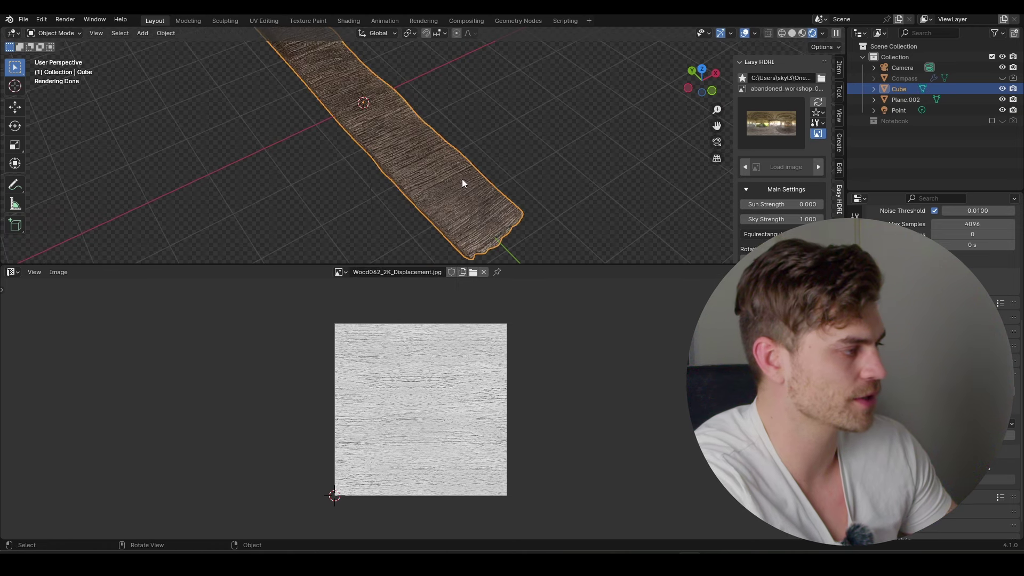
key(a)
text(a)
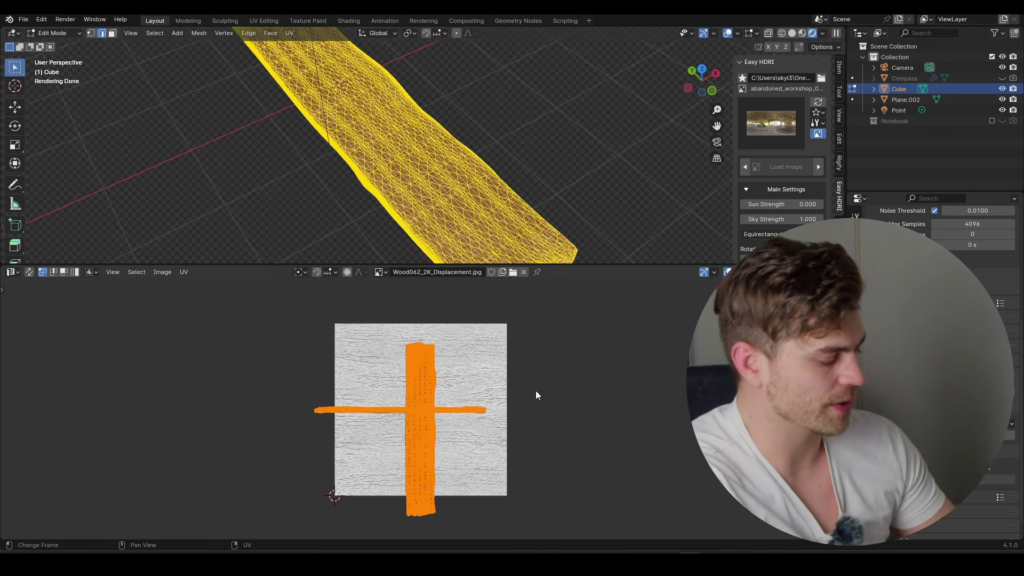
text(r90)
key(Return)
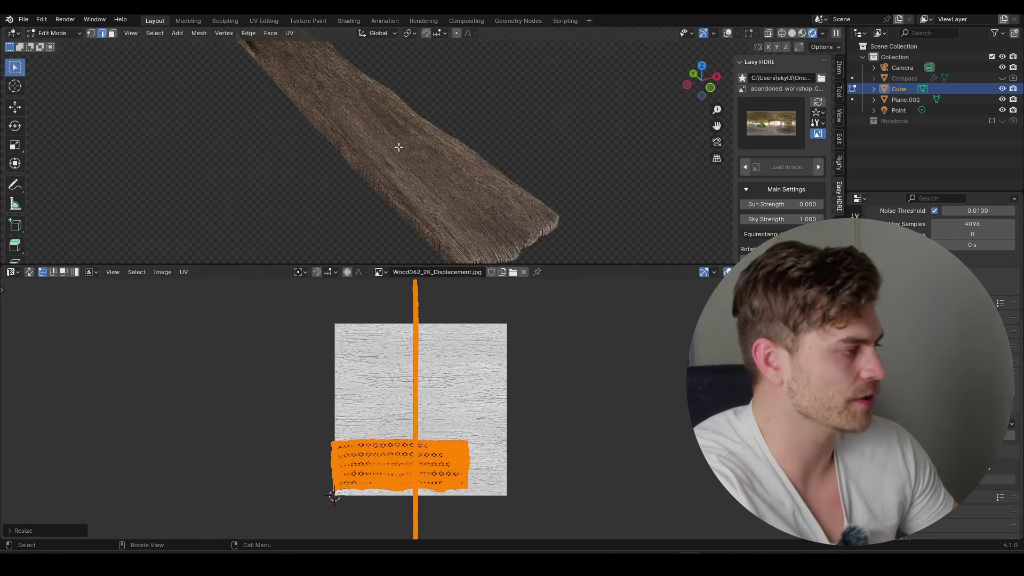
Step: Delete the Normal Map node between the Normal texture and the Principled BSDF in the plank's material
click(13, 272)
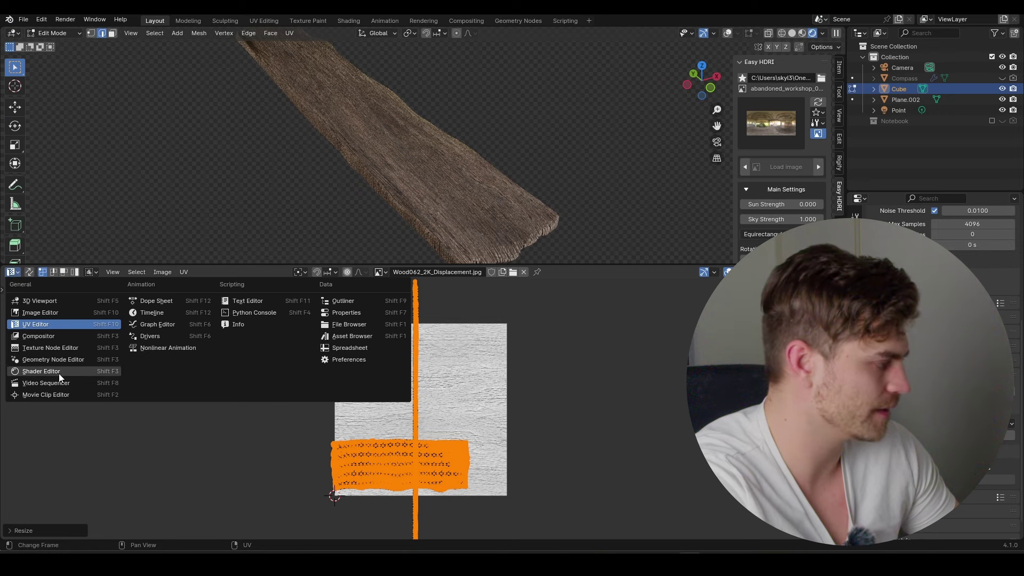
click(37, 379)
middle_drag(311, 385, 315, 387)
scroll(378, 413, up, 3)
scroll(403, 442, down, 4)
middle_drag(413, 514, 427, 347)
middle_drag(397, 488, 401, 459)
drag(376, 476, 391, 346)
middle_drag(391, 347, 372, 436)
click(379, 424)
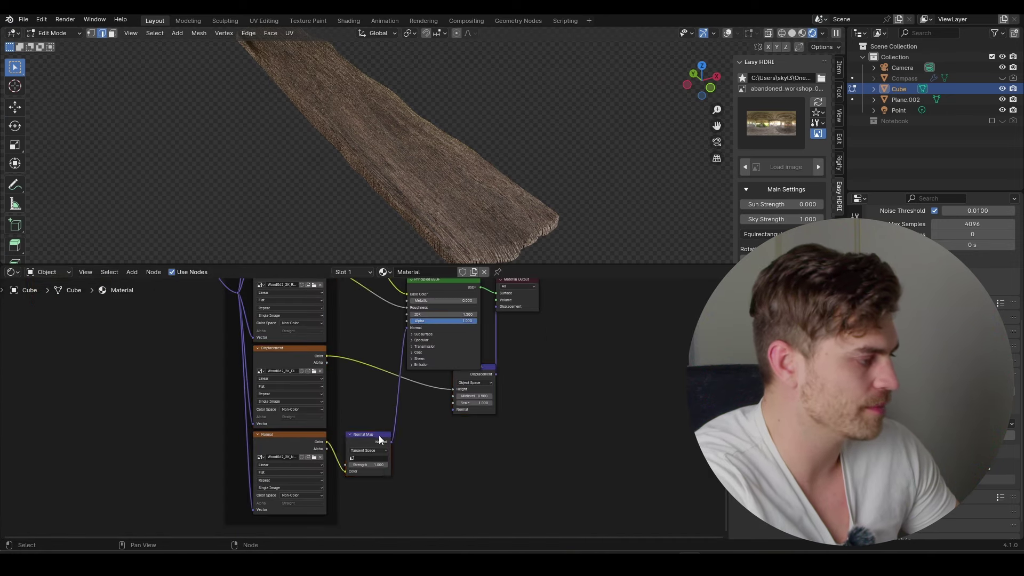
drag(378, 433, 383, 319)
middle_drag(382, 319, 377, 392)
scroll(377, 393, down, 1)
scroll(377, 394, up, 2)
key(x)
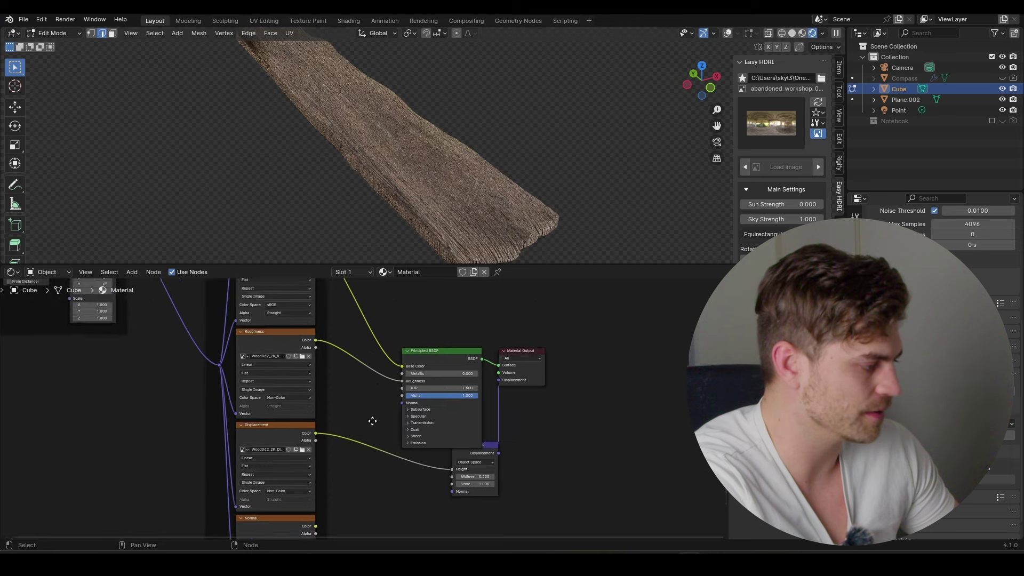
Step: Add a Bump node, feeding the Normal texture's color into its height and its output into the Principled BSDF's Normal
middle_drag(370, 438, 366, 405)
key(shift+a)
text(bump)
key(Return)
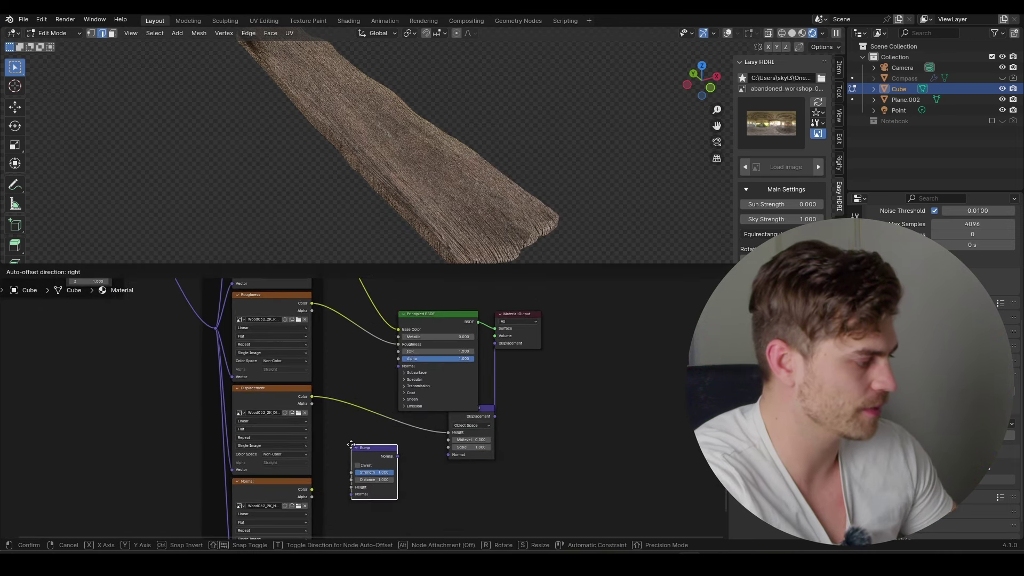
click(399, 455)
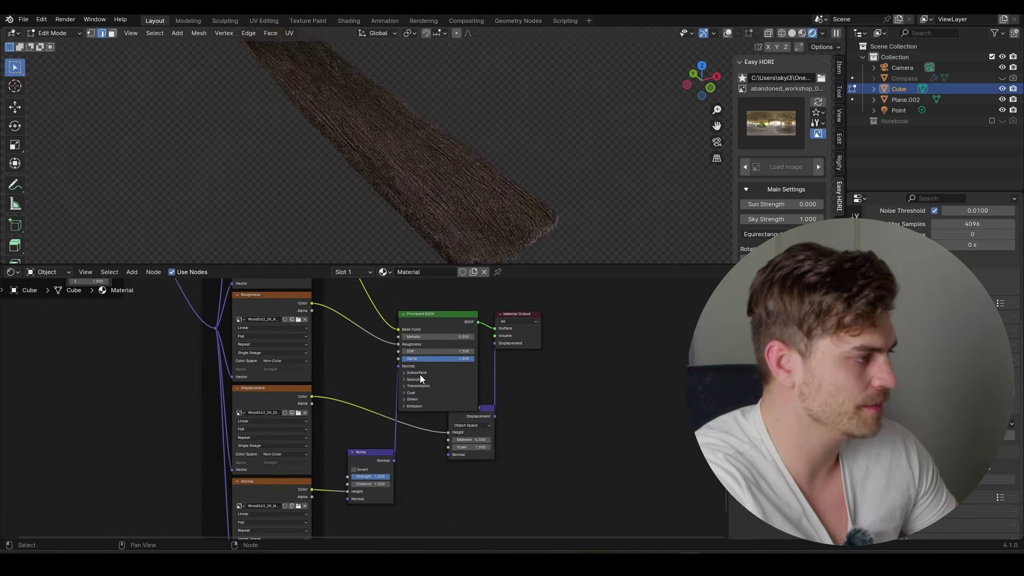
Step: Lower the Bump node's strength to 0.126
scroll(420, 373, up, 1)
scroll(462, 210, up, 3)
shift+middle_drag(461, 210, 456, 149)
scroll(366, 490, up, 5)
middle_drag(364, 496, 373, 455)
scroll(373, 454, up, 1)
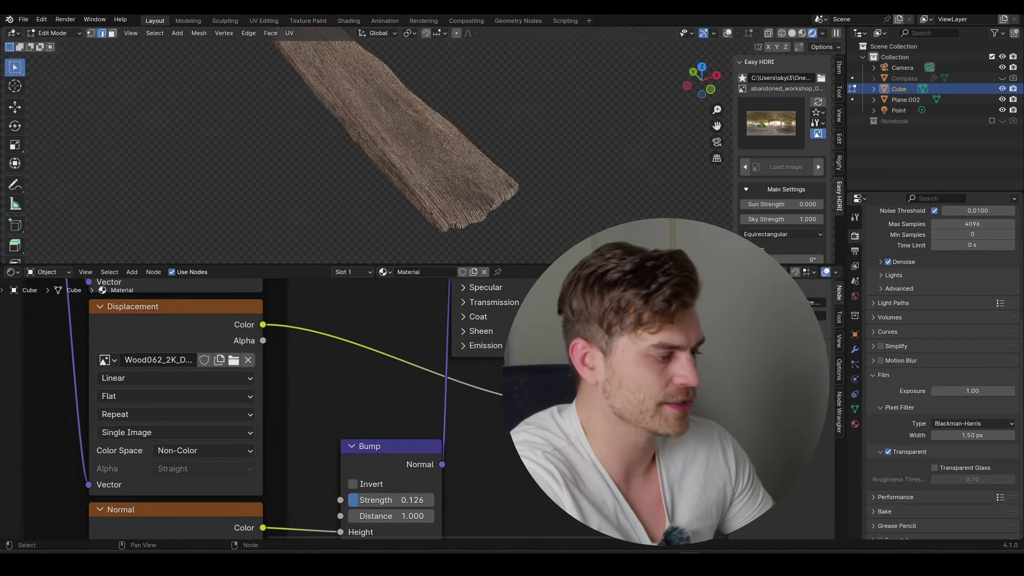
Step: Set the material's surface displacement method to Displacement and Bump
middle_drag(613, 399, 491, 425)
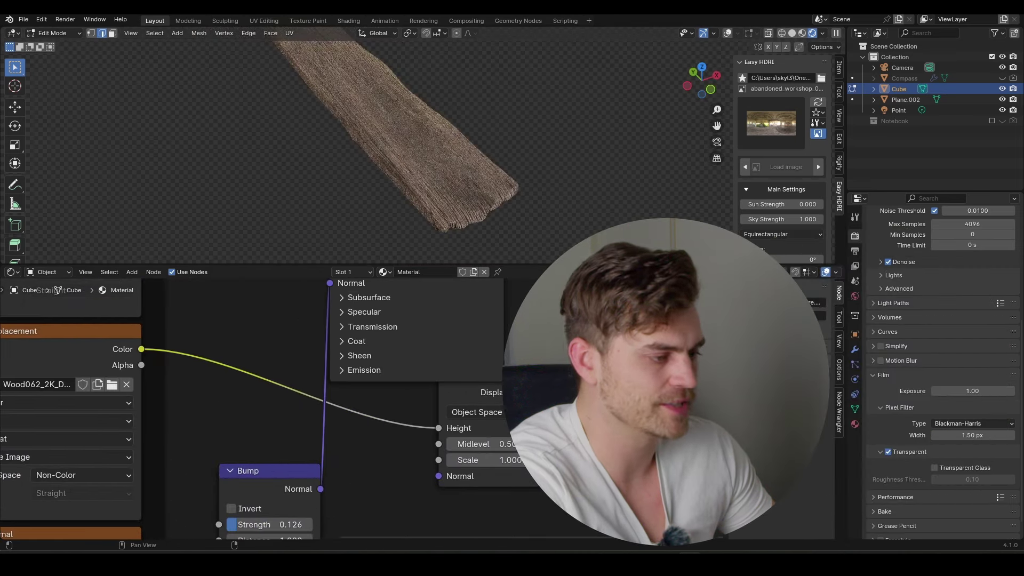
click(854, 424)
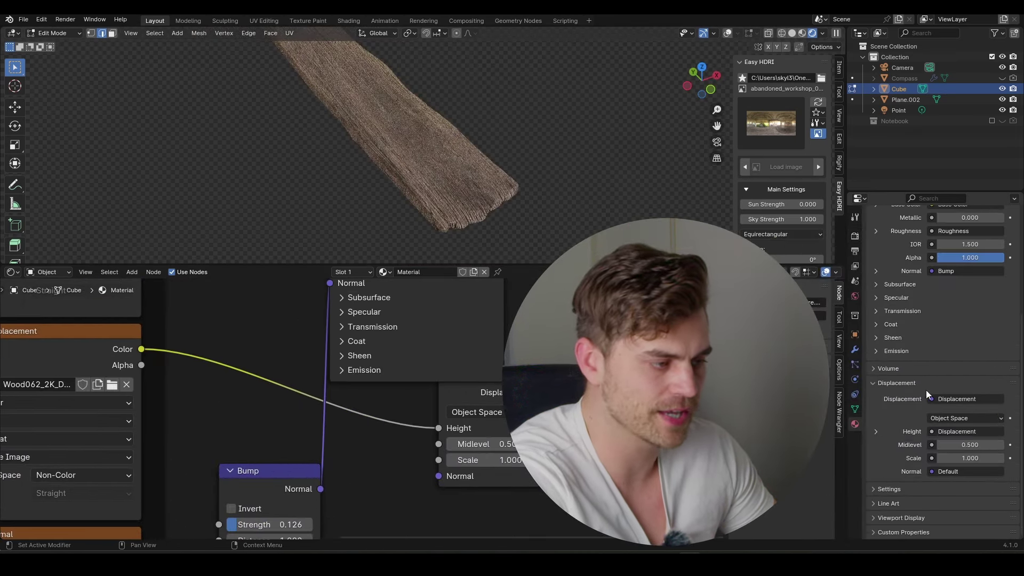
click(889, 489)
scroll(906, 482, down, 5)
click(972, 410)
click(963, 444)
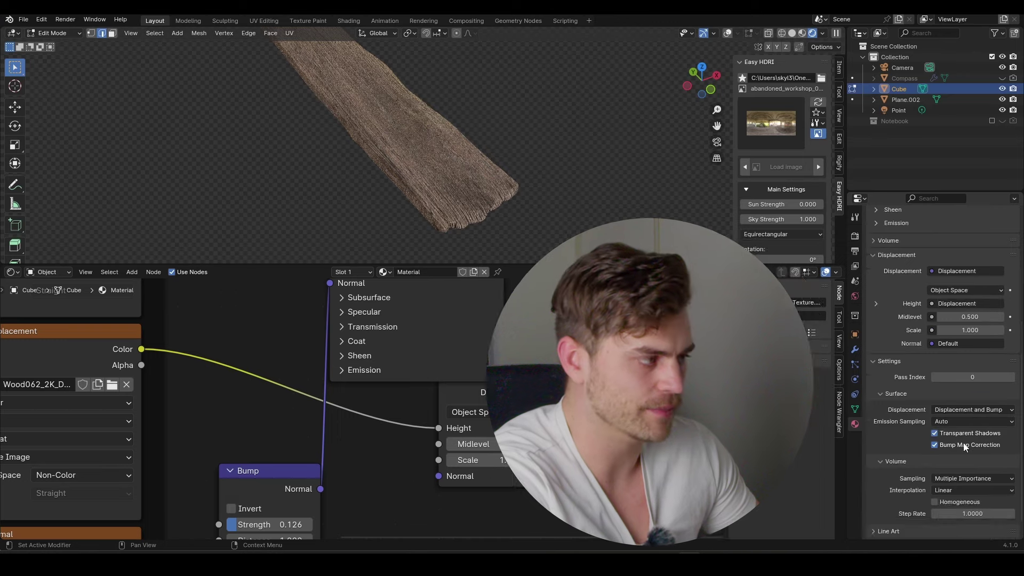
Step: Reduce the Displacement node's scale to 0.020 and the Bump strength to 0.043 for subtler relief on the plank
scroll(480, 512, up, 2)
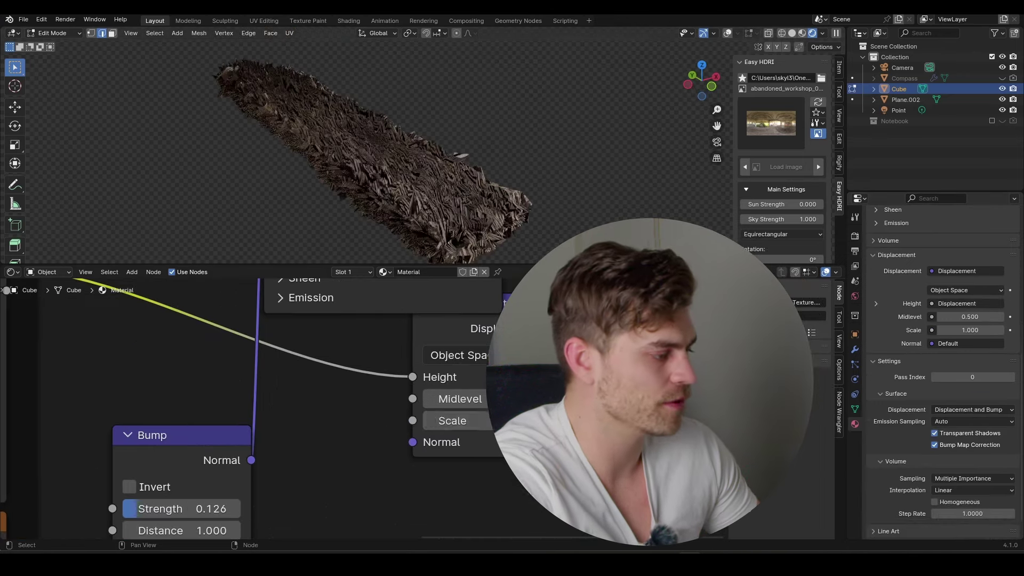
click(456, 421)
text(.05)
key(Return)
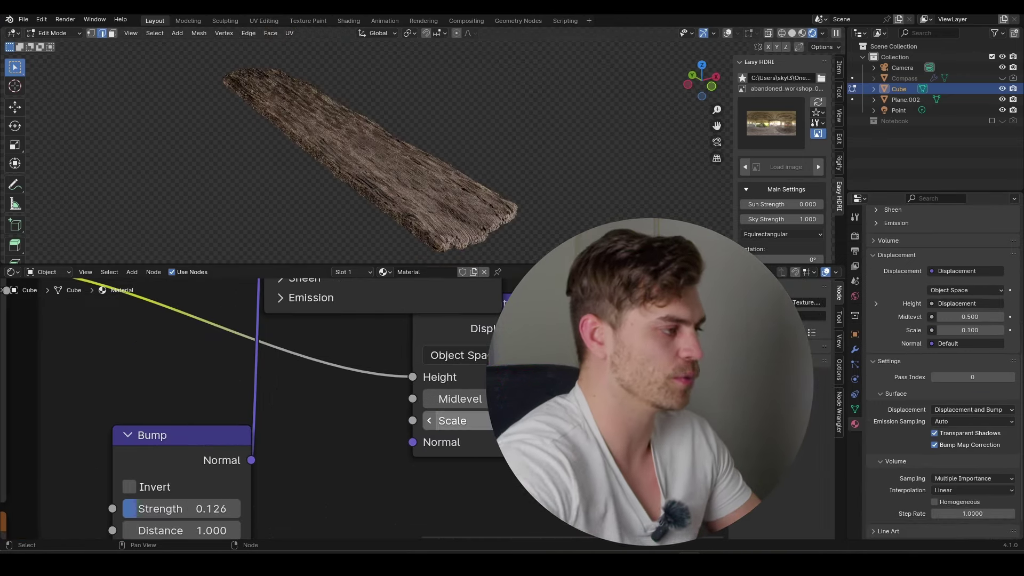
scroll(364, 412, up, 1)
drag(511, 423, 531, 423)
scroll(368, 150, up, 4)
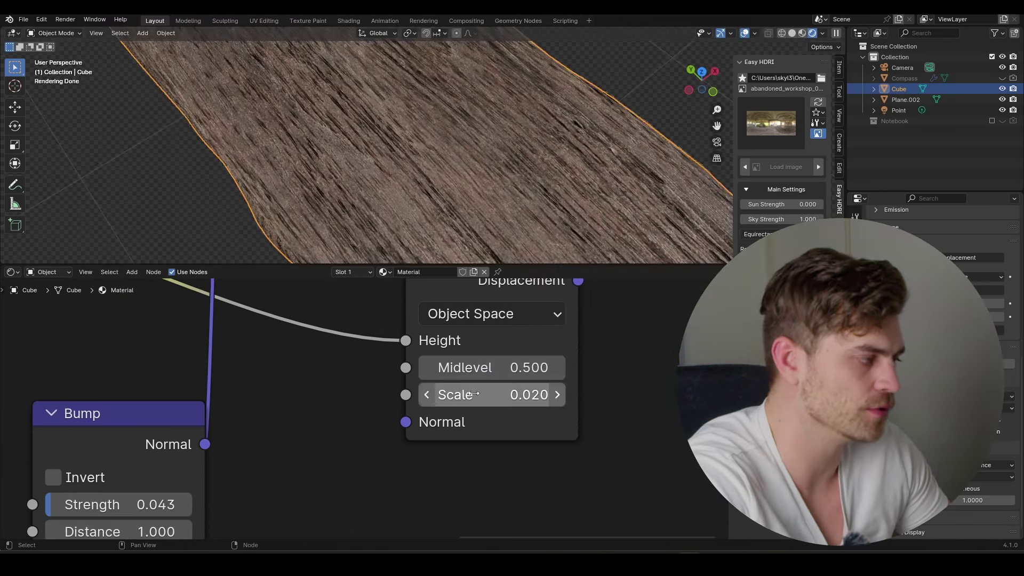
scroll(476, 192, down, 3)
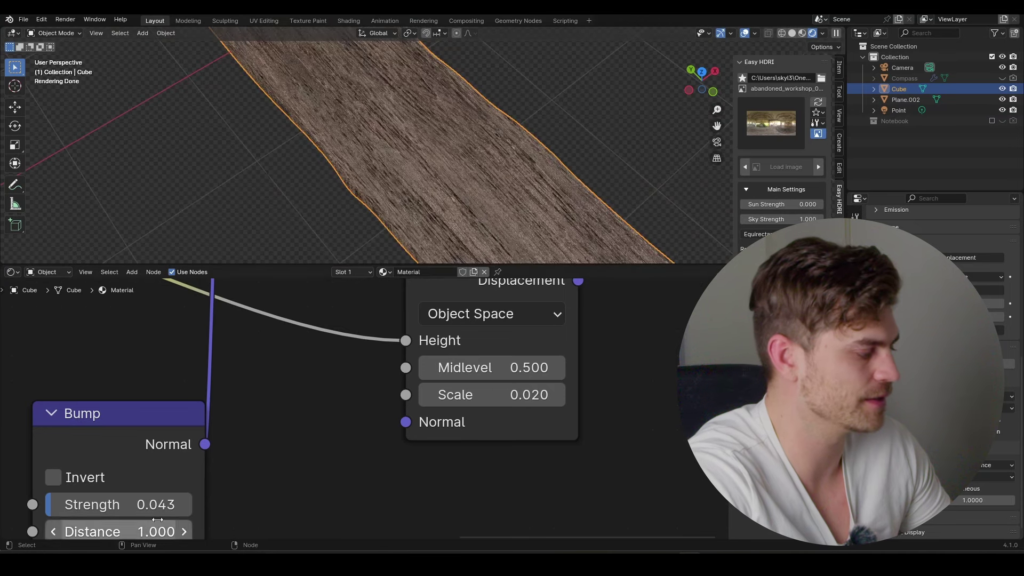
scroll(487, 196, down, 4)
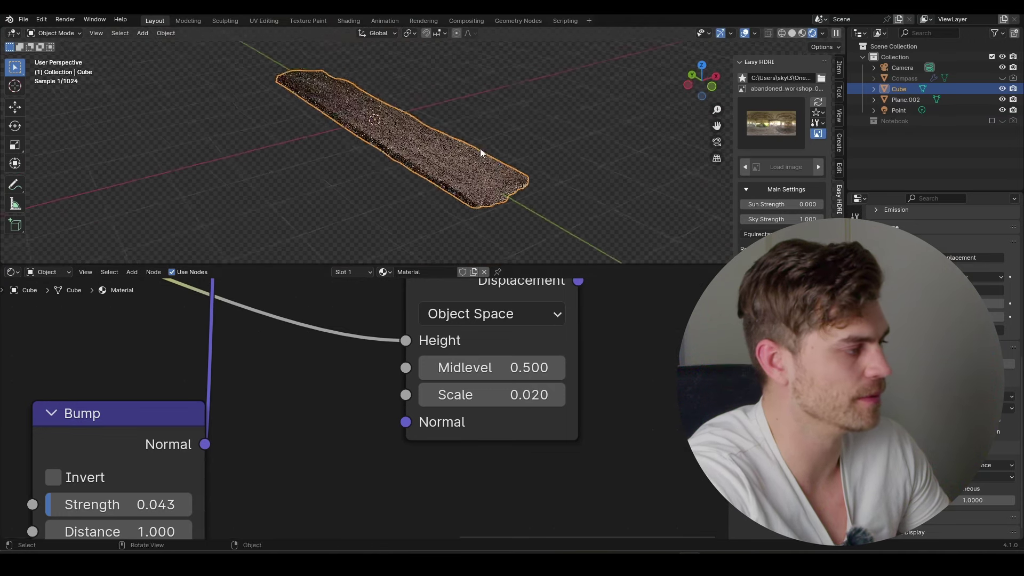
scroll(353, 369, down, 6)
scroll(387, 354, down, 2)
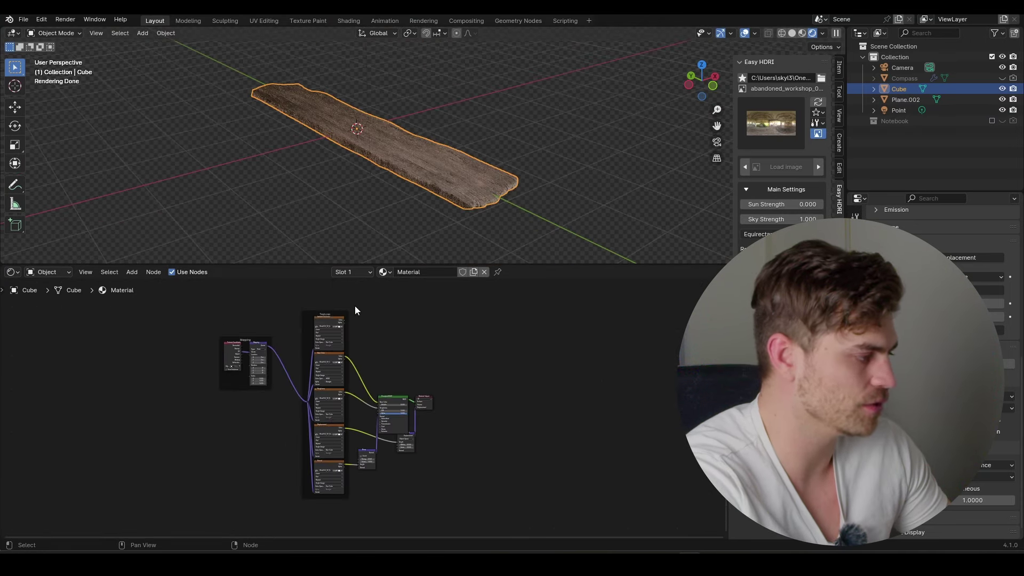
Step: Move the Mapping and Textures node groups away from the Principled BSDF to make room for more nodes
drag(354, 304, 128, 504)
key(g)
click(101, 472)
scroll(384, 421, up, 3)
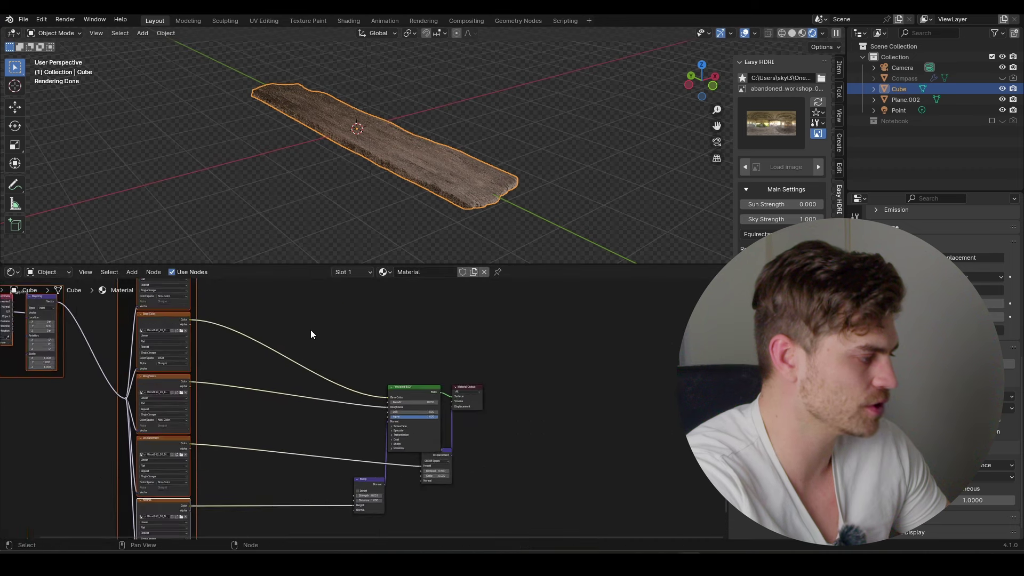
Step: Add a Hue/Saturation/Value node and a Mix Color node between the textures and the Principled BSDF
key(shift+a)
text(hue)
key(Return)
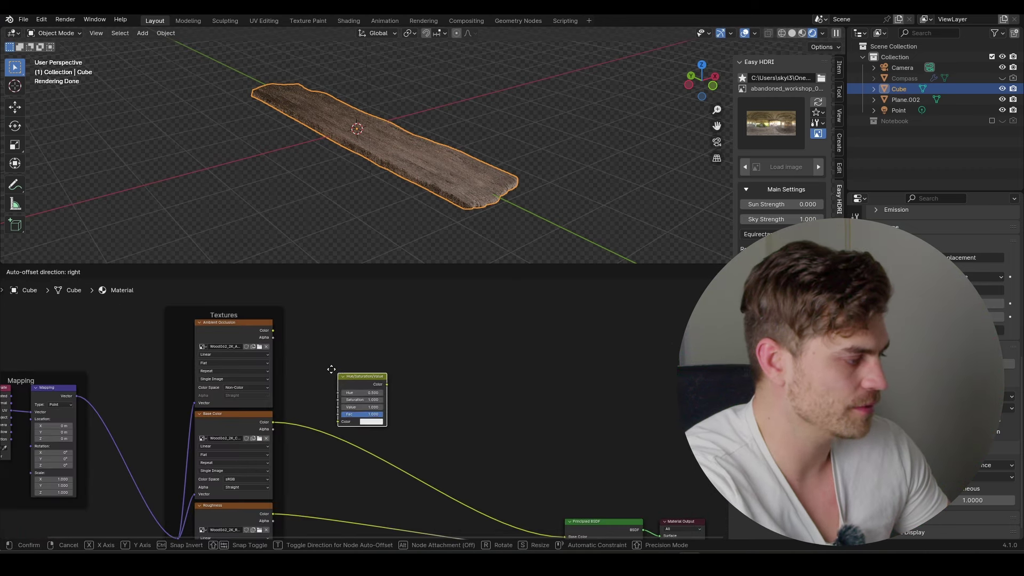
click(331, 369)
key(shift+a)
text(mix)
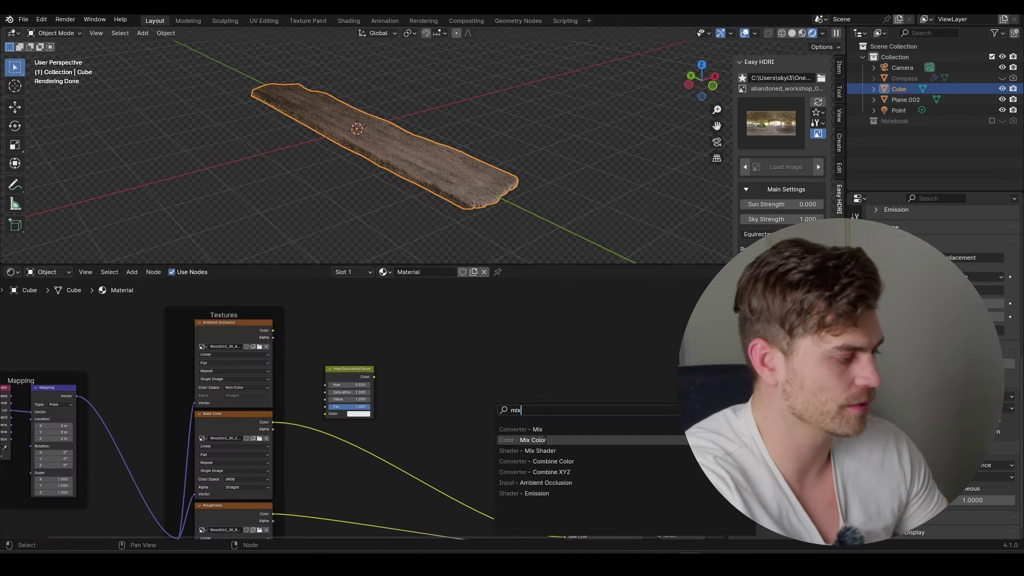
key(Return)
click(432, 427)
Step: Place the Hue/Saturation/Value node beside the Base Color texture and feed the texture's color into it
drag(356, 370, 336, 459)
middle_drag(335, 459, 348, 400)
drag(286, 362, 301, 368)
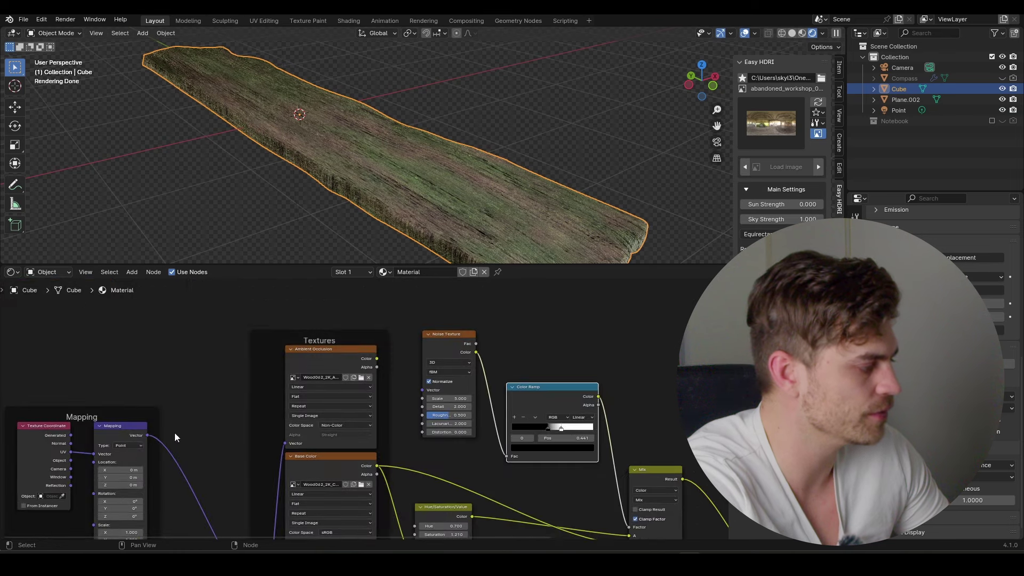
Step: Connect the Mapping vector to the Noise Texture and set its scale to 20.700, detail to 15.000 and roughness to 0.667
drag(419, 391, 419, 391)
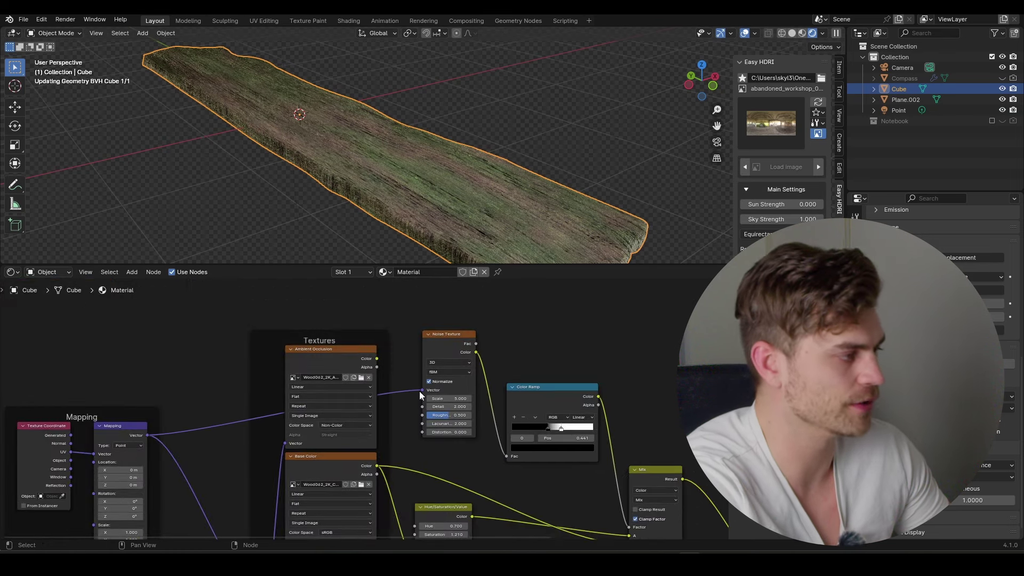
drag(320, 390, 397, 390)
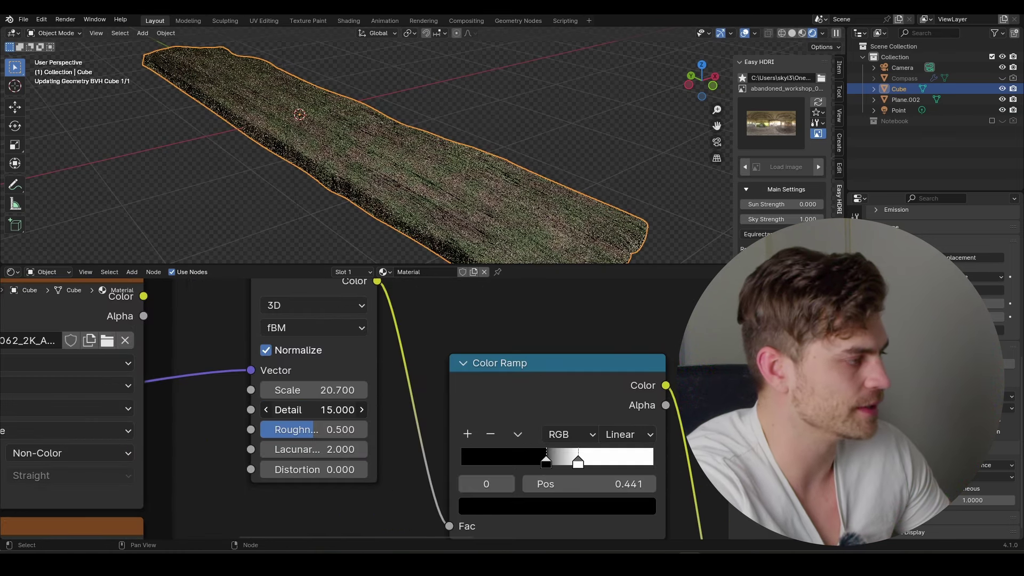
drag(313, 429, 331, 429)
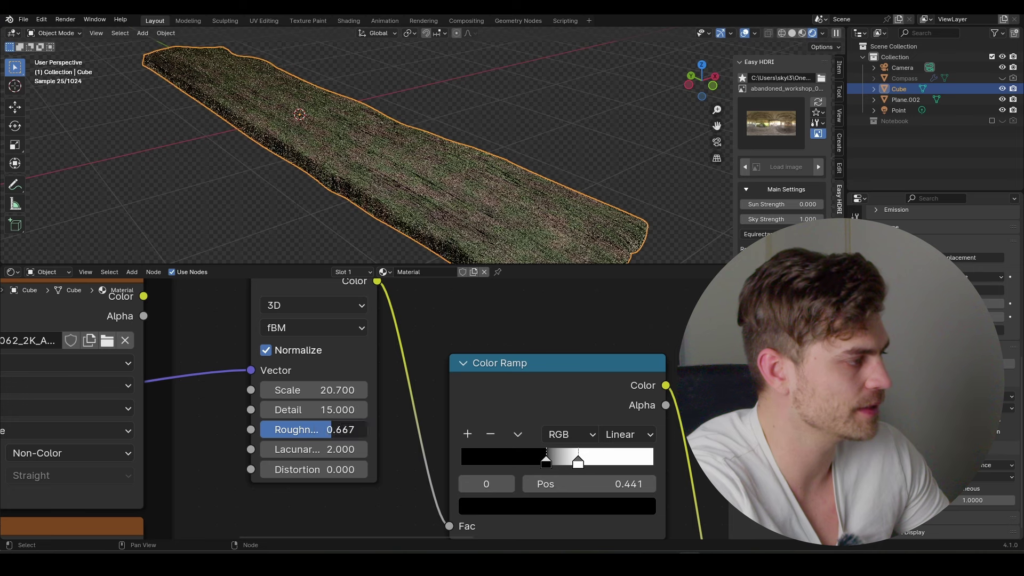
Step: Adjust the Color Ramp's white stop and set its black stop to position 0.391, keeping the two close together for sharper patches
drag(578, 462, 614, 462)
drag(538, 462, 578, 470)
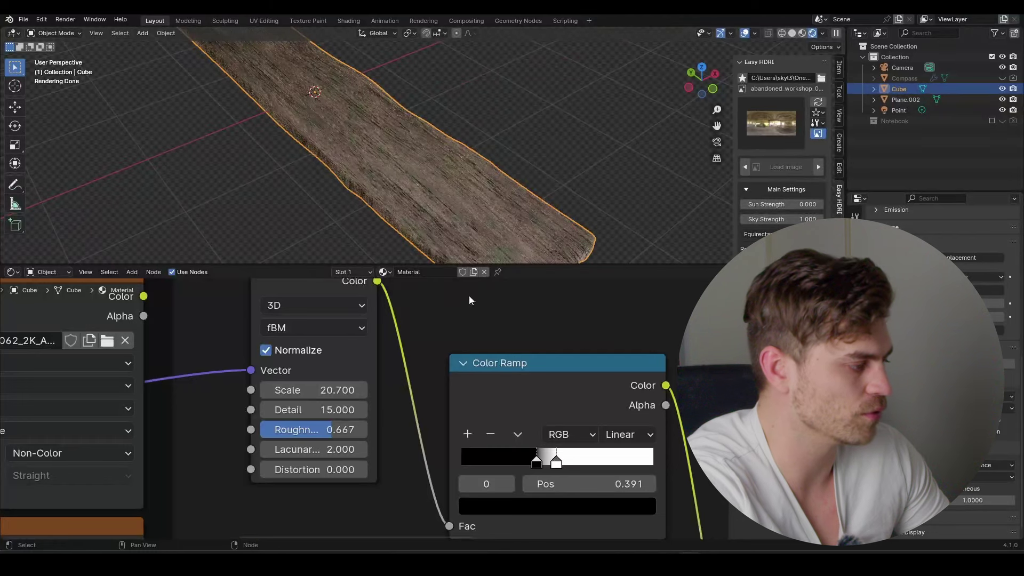
scroll(468, 300, down, 2)
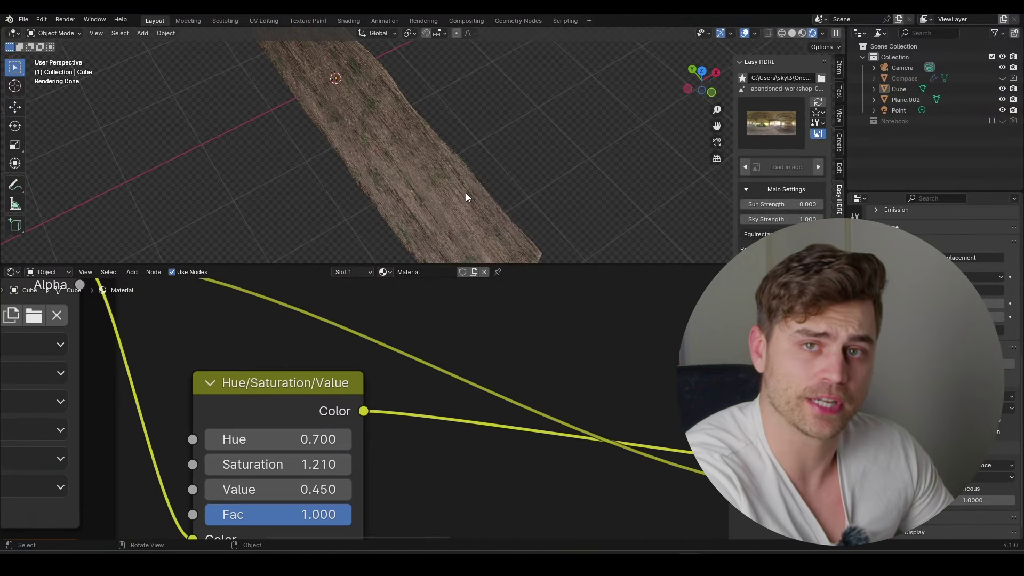